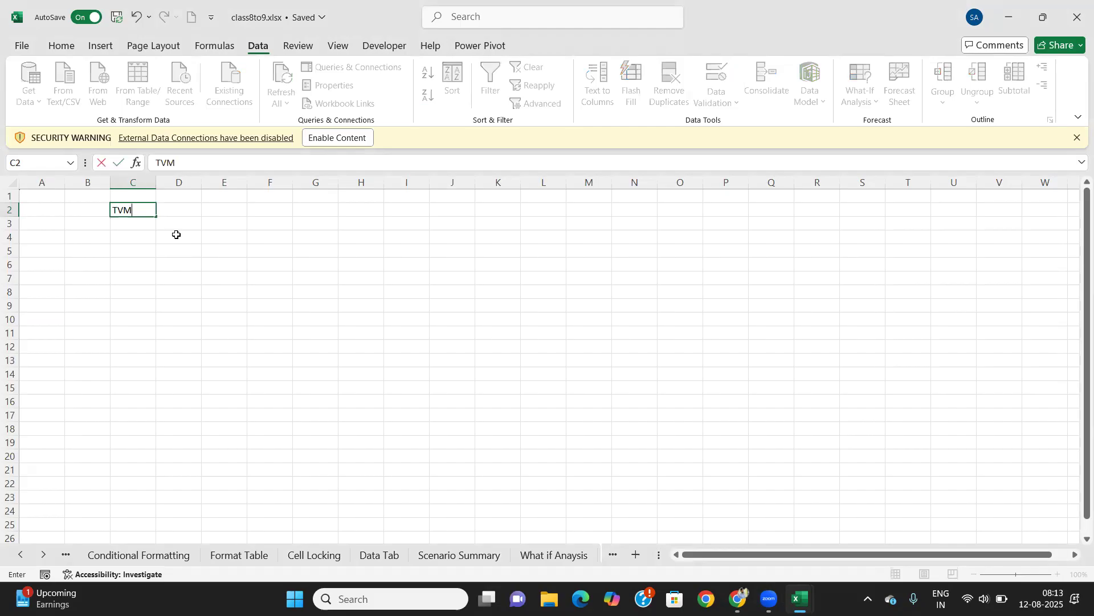
Step: Complete the title in cell C2 as "TVM (Time Value Money)"
type("Time Value Money")
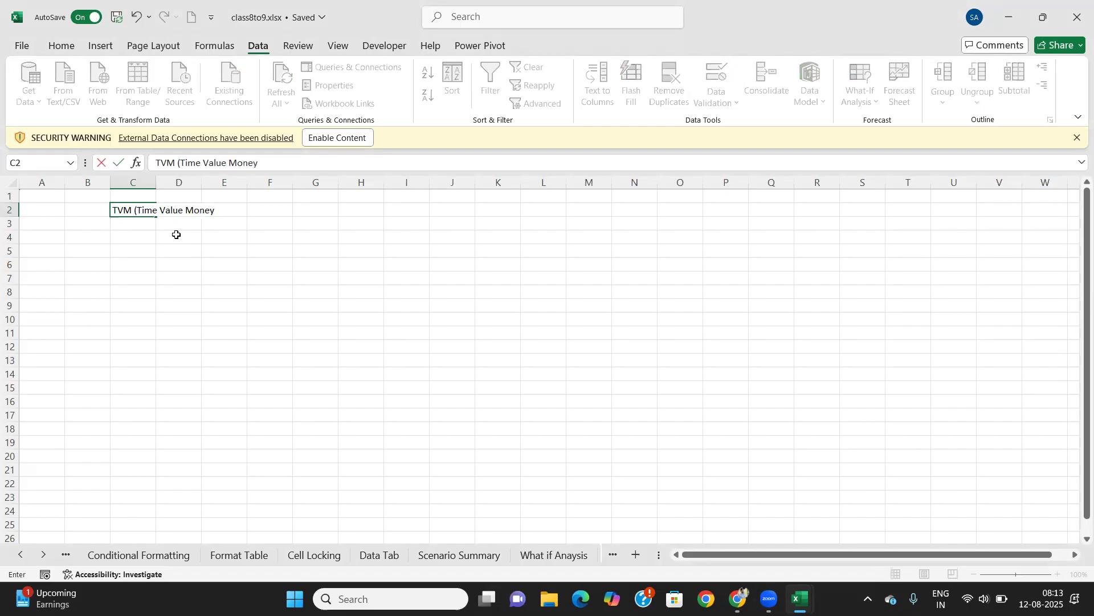
type(")")
key("Tab")
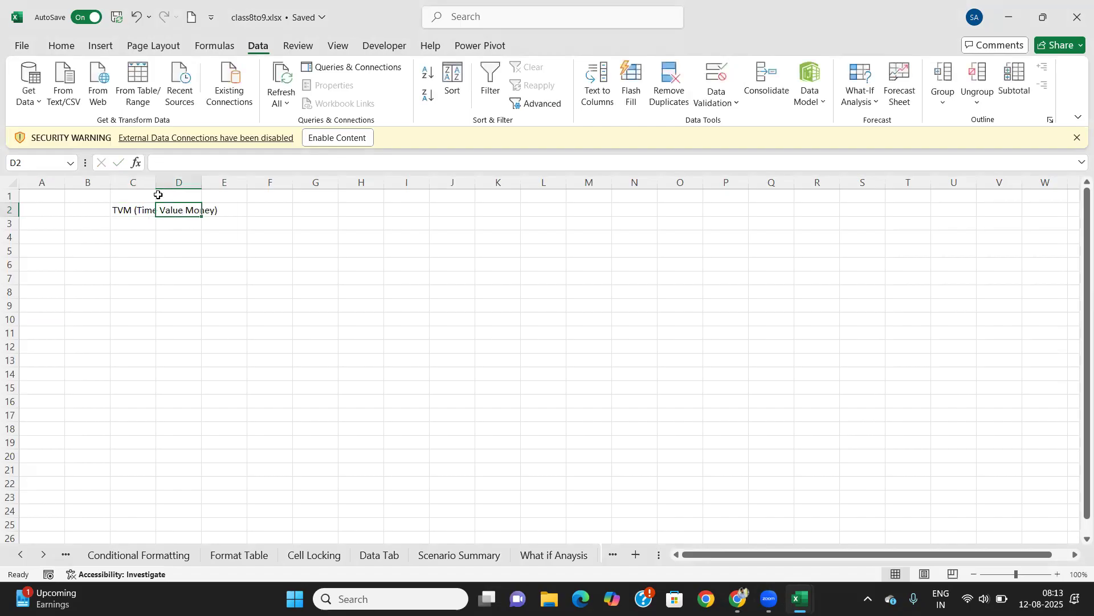
Step: Fill the title range C2:J2 with yellow
left_click_drag(120, 208, 471, 210)
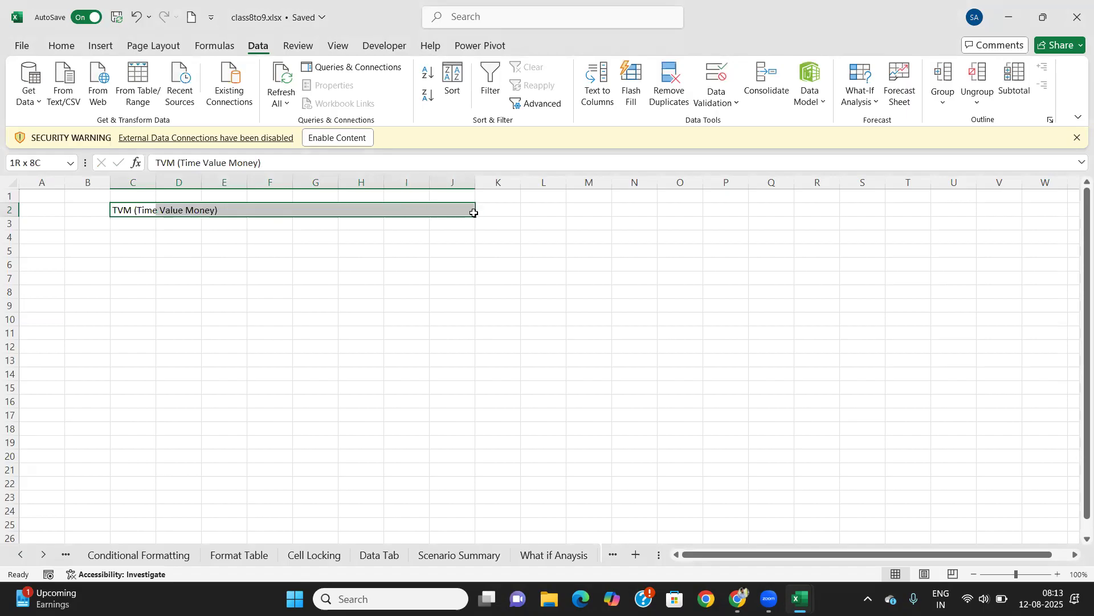
left_click(61, 45)
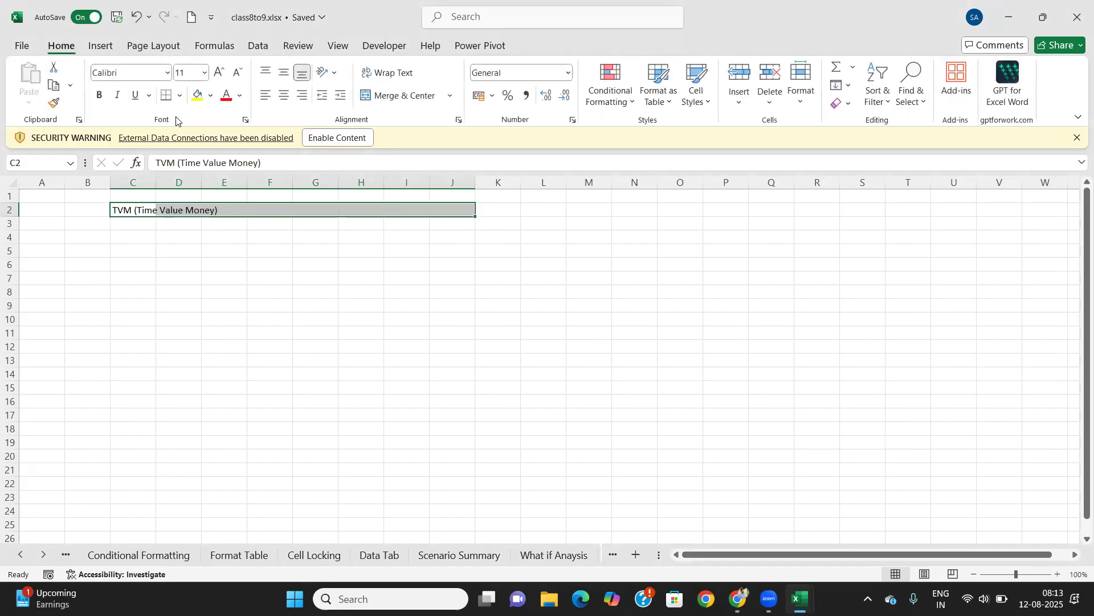
left_click(197, 96)
Step: Set the font of the whole sheet to Times New Roman, size 12
left_click(104, 74)
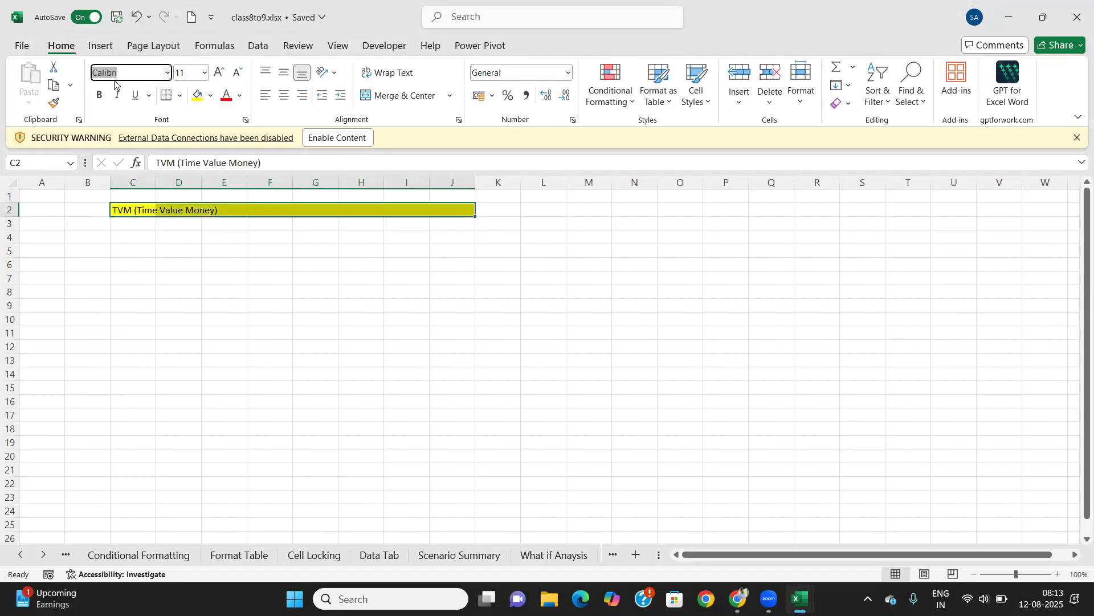
left_click(43, 208)
key("ctrl+a")
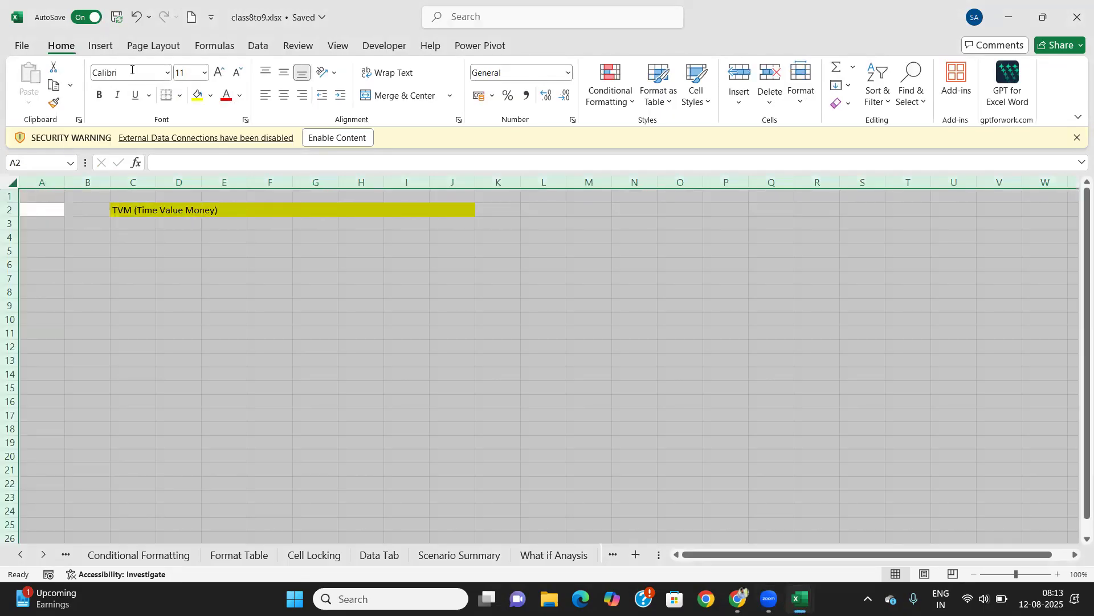
left_click(131, 69)
type("Times")
key("Tab")
type("12")
key("Tab")
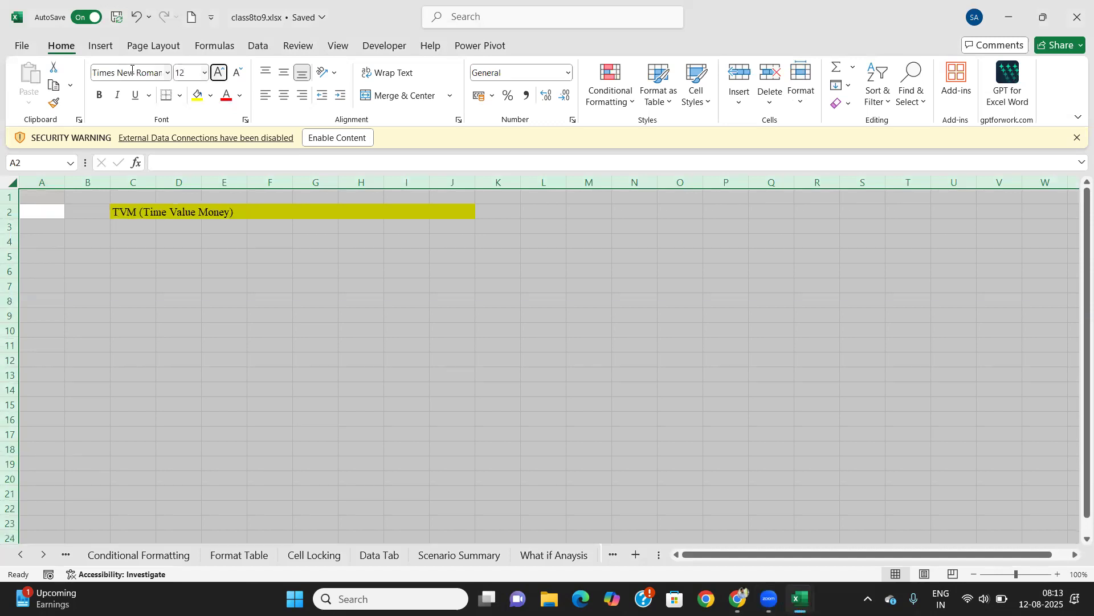
Step: Format the title in C2:J2 as bold, size 20, merged and centred across the range
left_click(153, 302)
left_click_drag(119, 208, 442, 215)
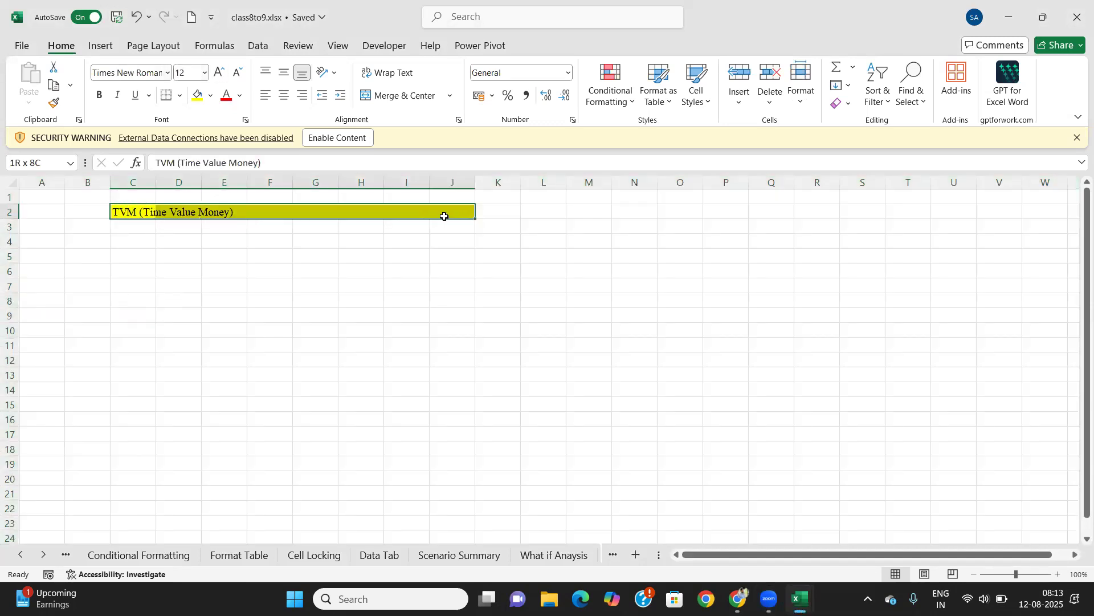
left_click(204, 73)
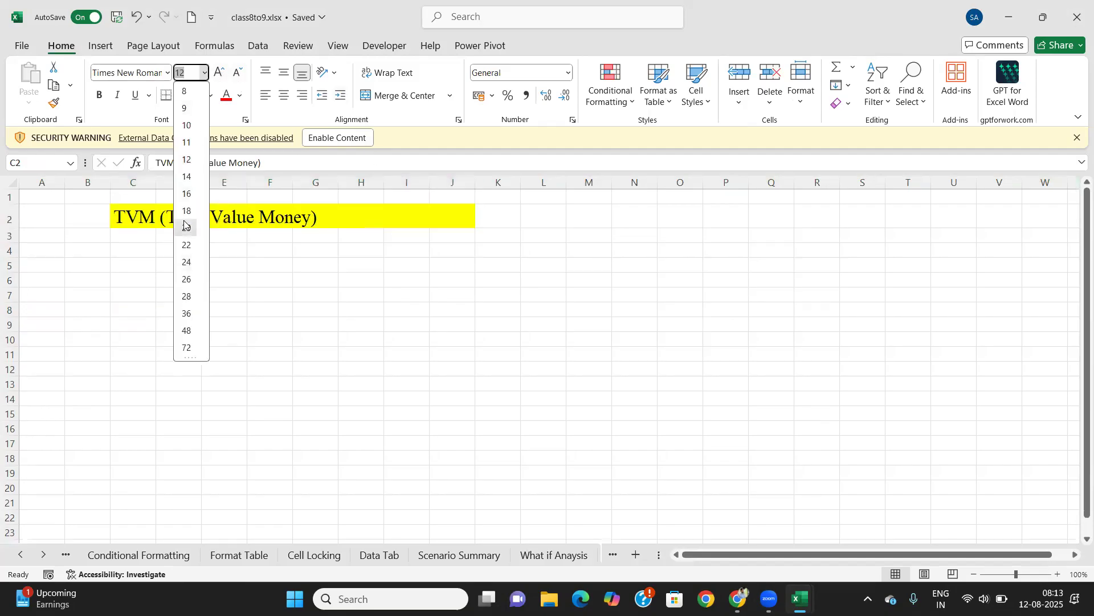
left_click(185, 228)
left_click(101, 96)
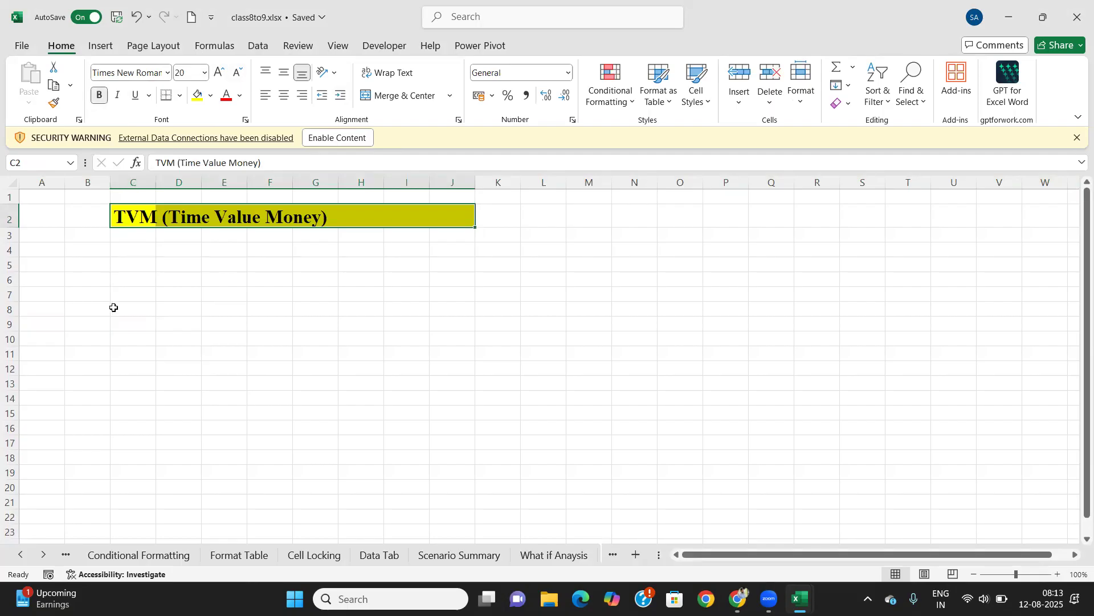
left_click(284, 95)
left_click(210, 354)
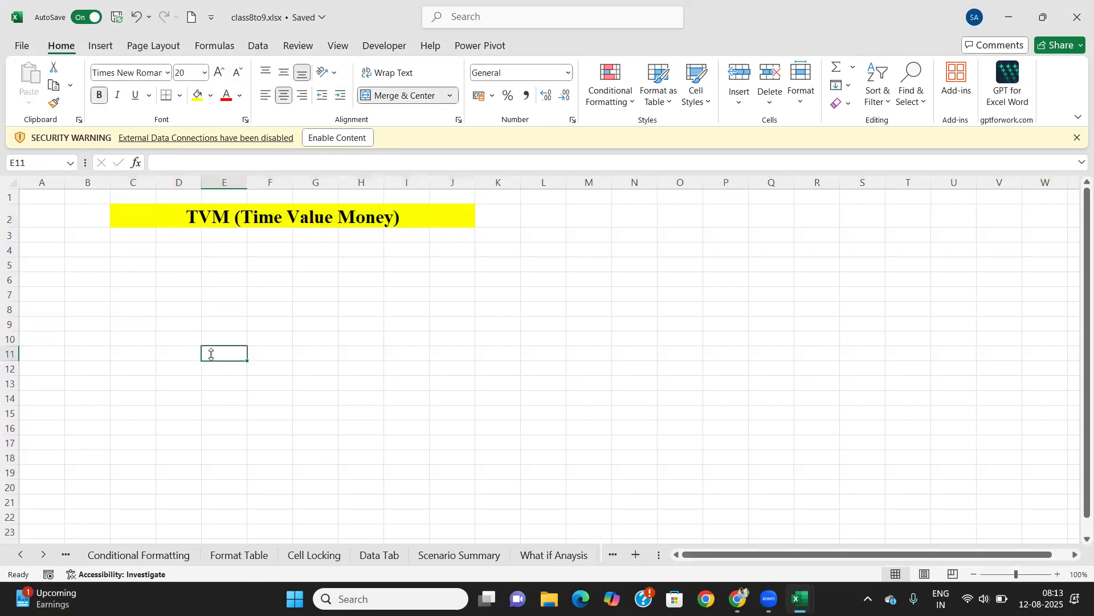
Step: Enter the label "Loan Amount" in cell C5
left_click(118, 268)
left_click(140, 294)
left_click(147, 267)
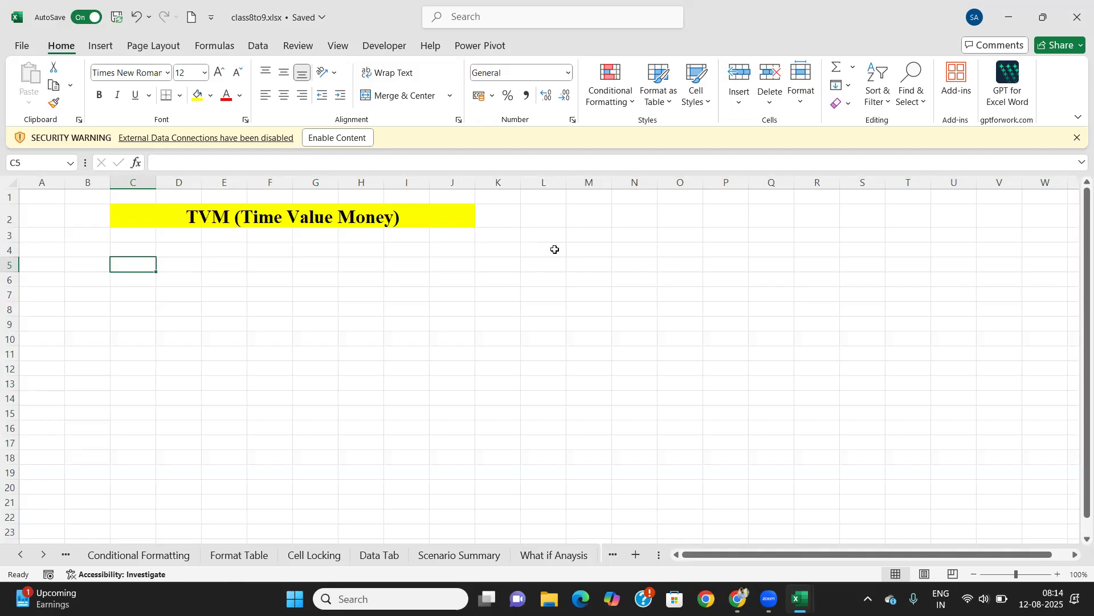
type("LOan")
key("BackSpace")
key("BackSpace")
key("BackSpace")
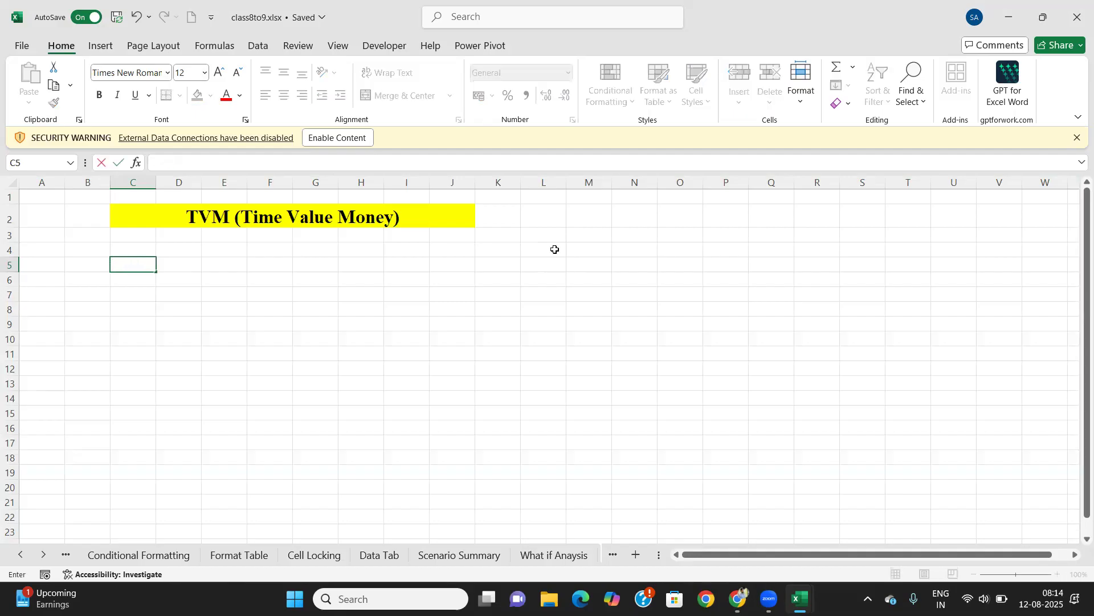
key("Up")
key("Down")
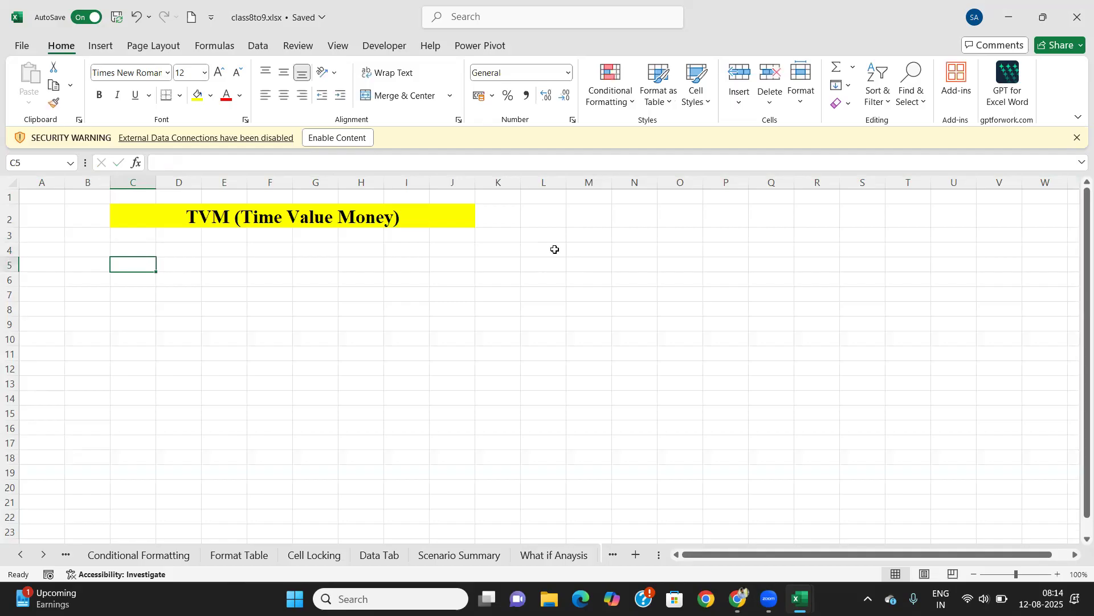
type("Loan AMo")
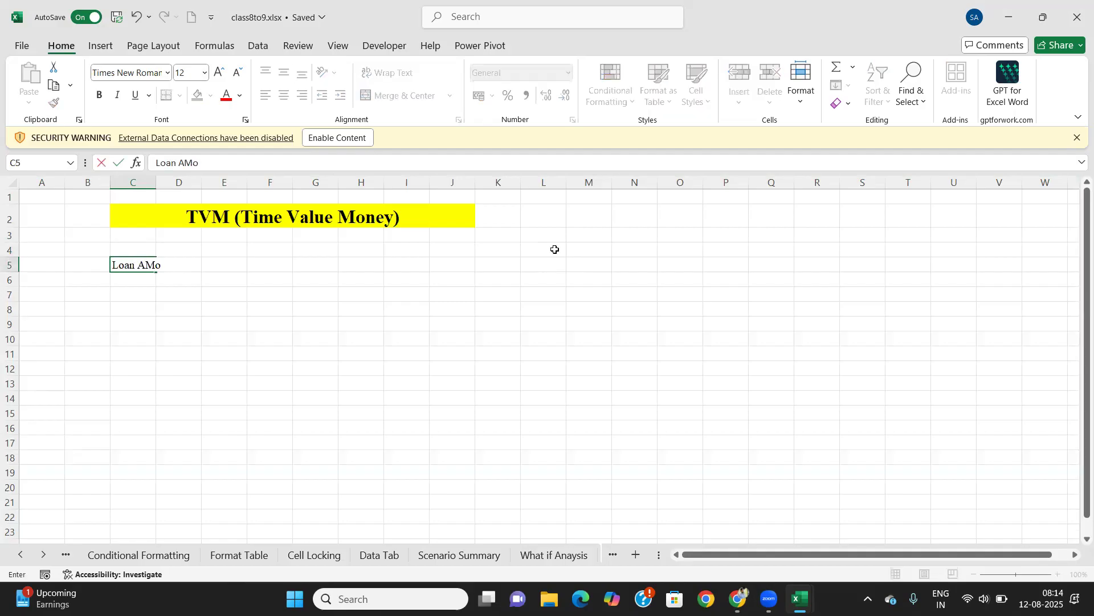
key("BackSpace")
type("mount")
key("ctrl+Return")
Step: Enter 100000 as the loan amount in D5 and widen column C to fit its label
key("Right")
key("Right")
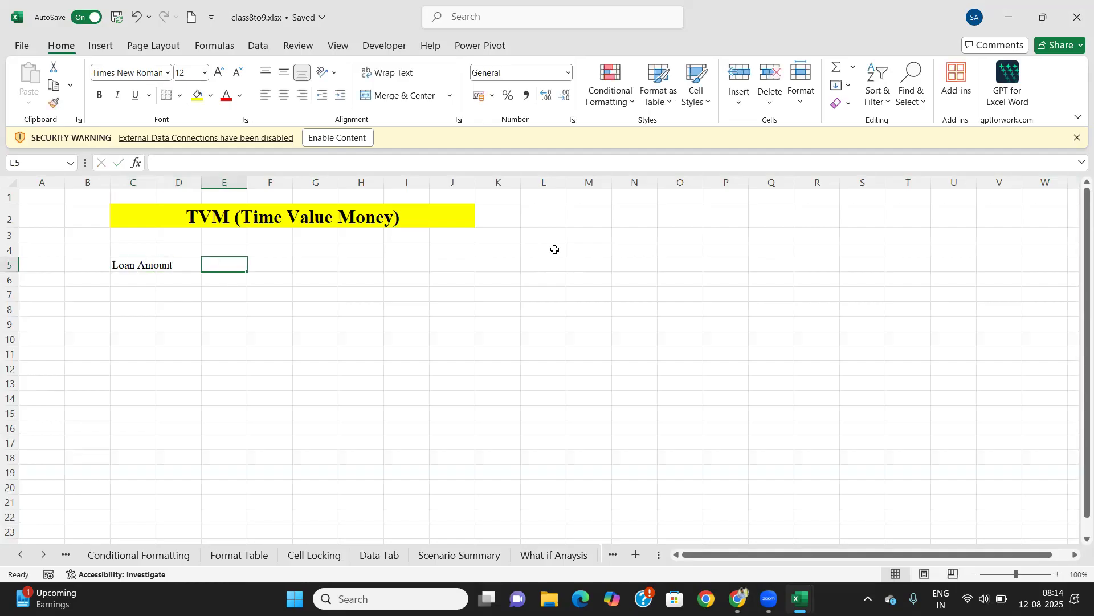
key("Left")
type("5")
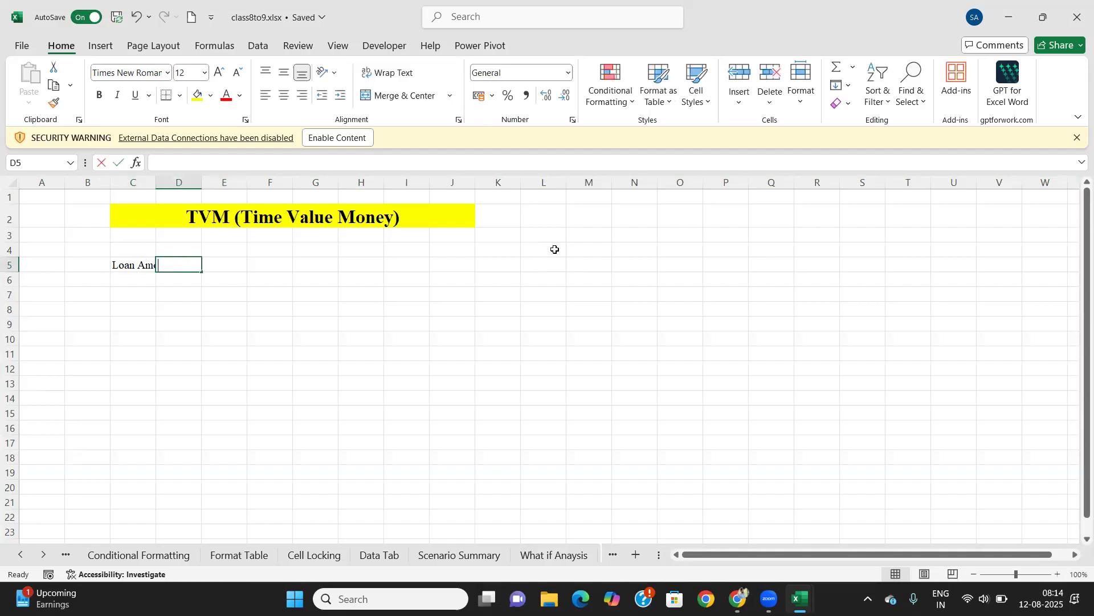
type("100000")
key("Tab")
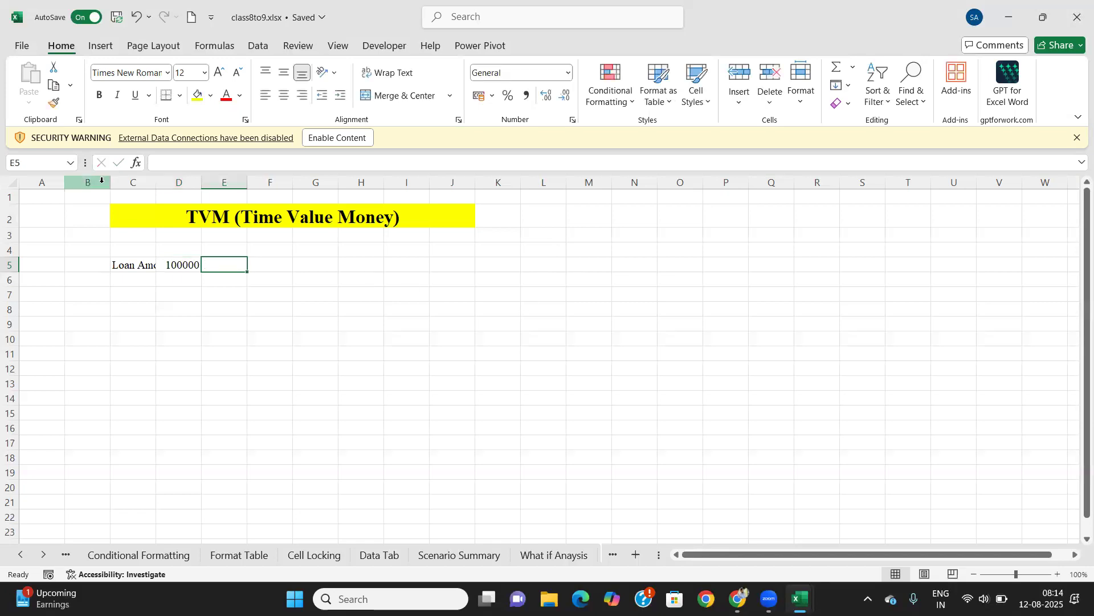
left_click_drag(154, 180, 179, 180)
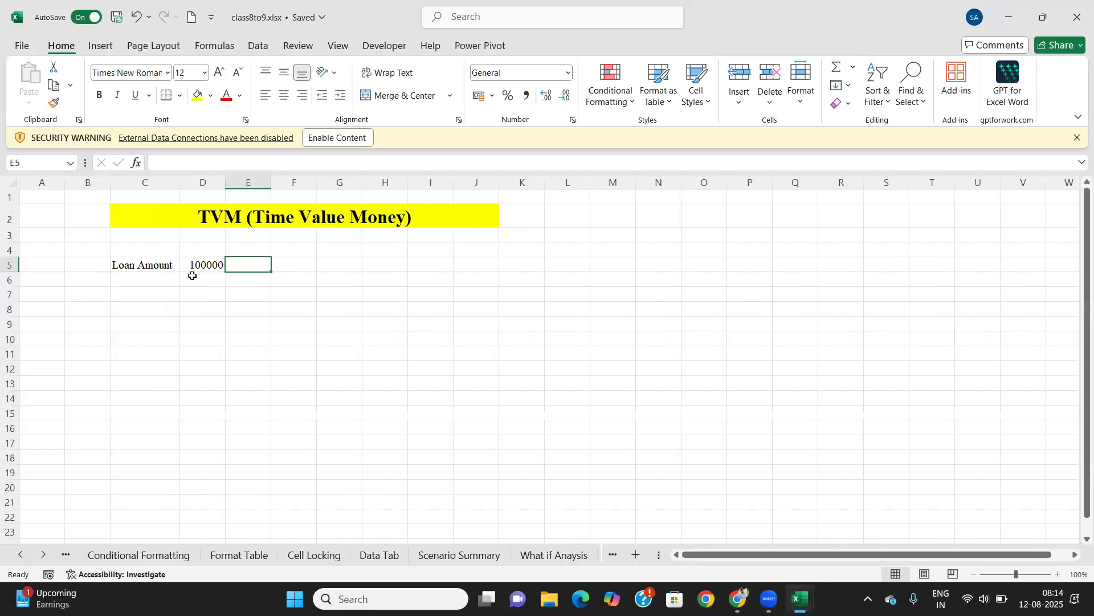
Step: Format the loan amount in D5 as Currency with no decimal places
left_click(196, 268)
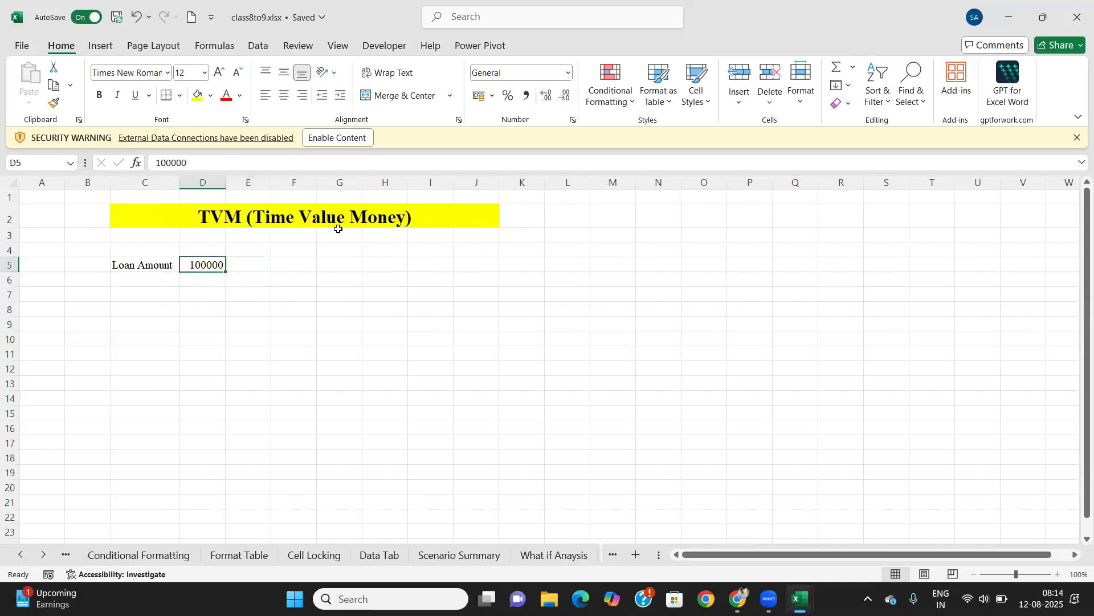
left_click(568, 72)
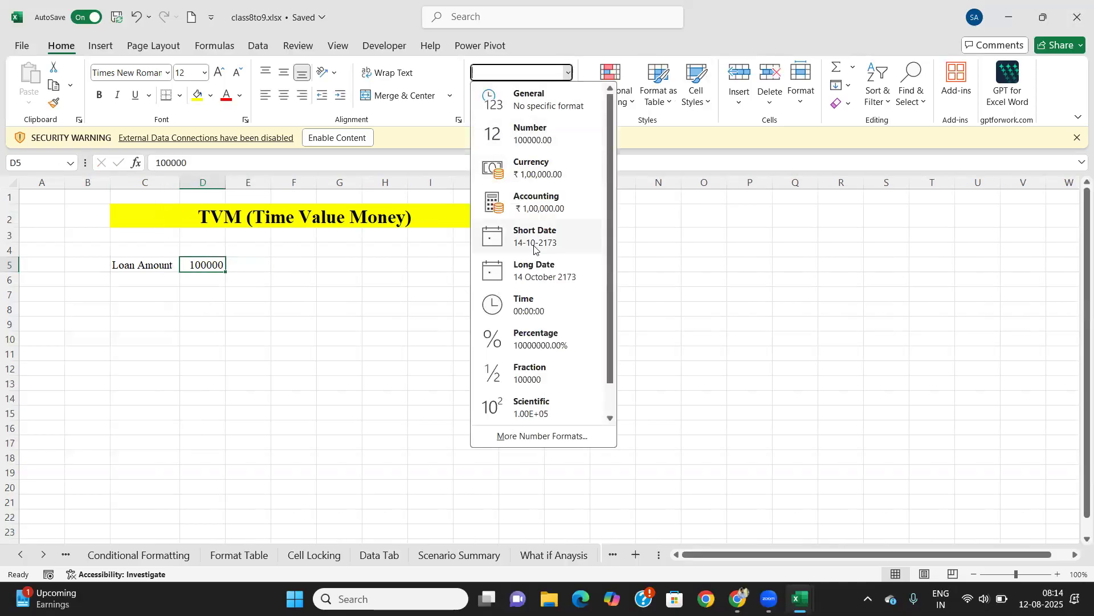
left_click(538, 171)
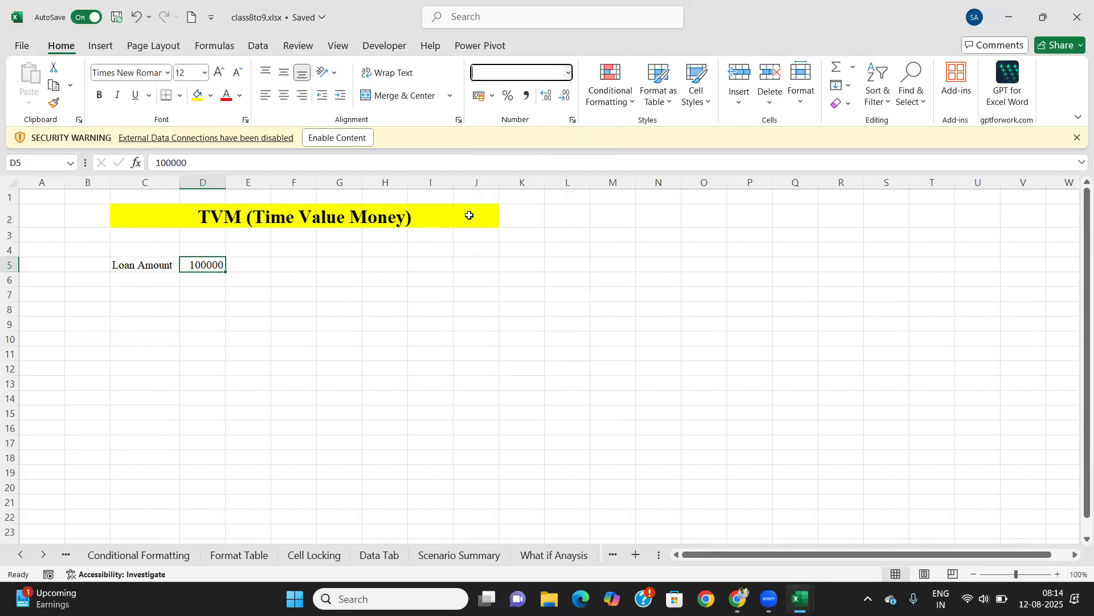
left_click(564, 95)
left_click(564, 96)
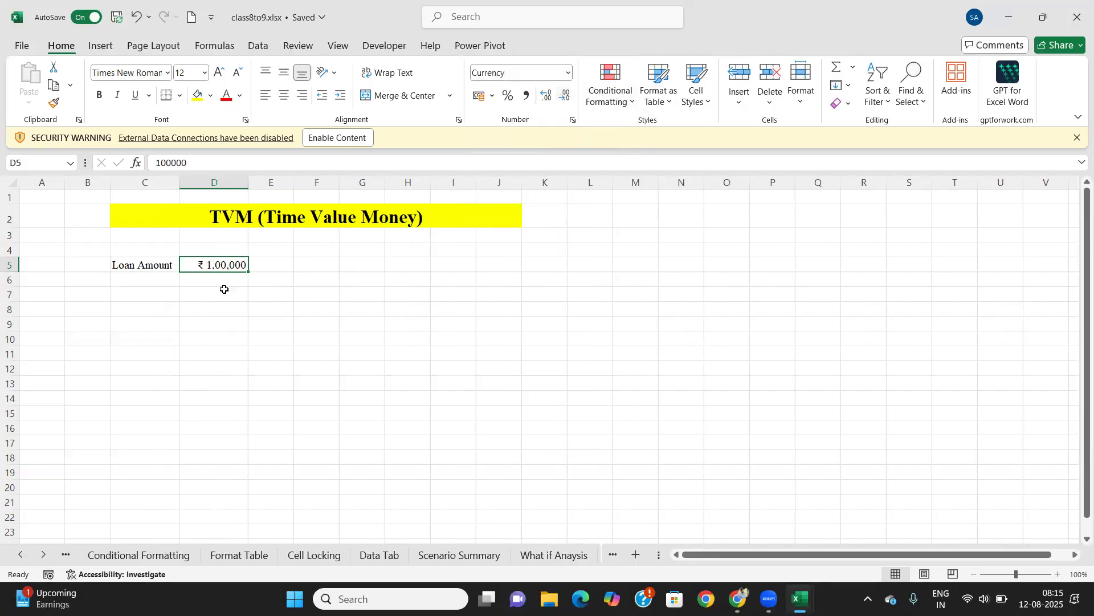
Step: Add the label "Interest Rate" in C6 with a value of 10.5% in D6
left_click(142, 280)
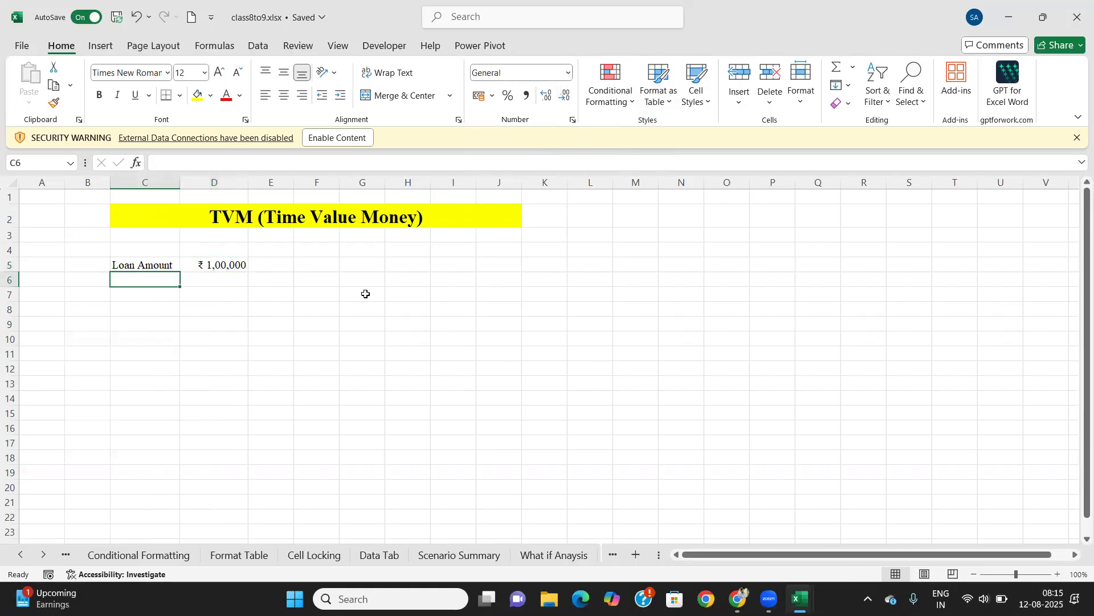
type("Ra")
key("BackSpace")
key("BackSpace")
key("BackSpace")
key("BackSpace")
type("Inter")
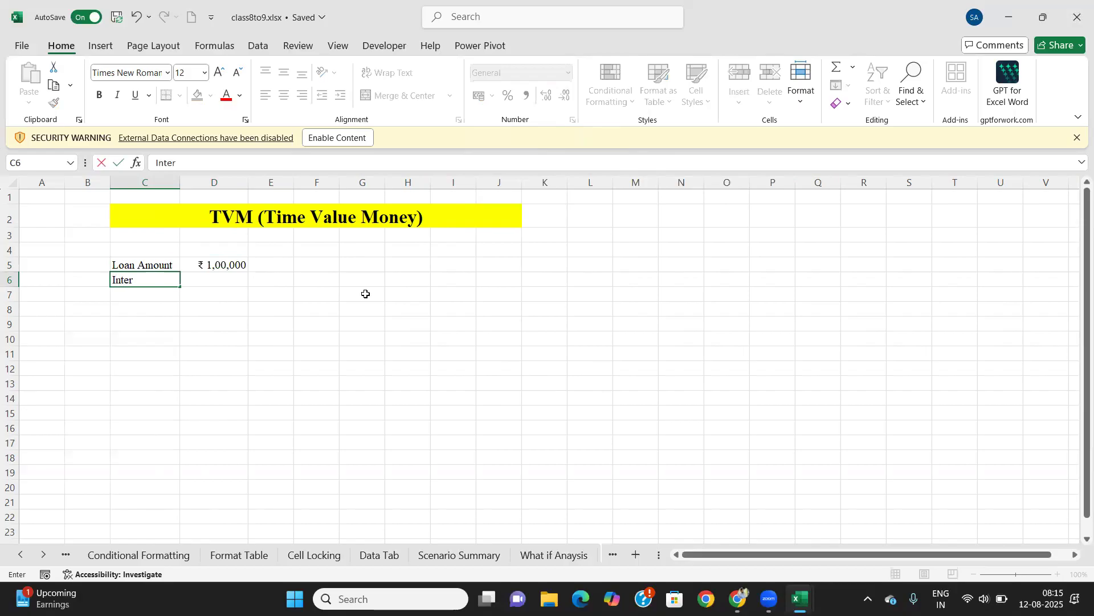
type("est Rate")
key("Tab")
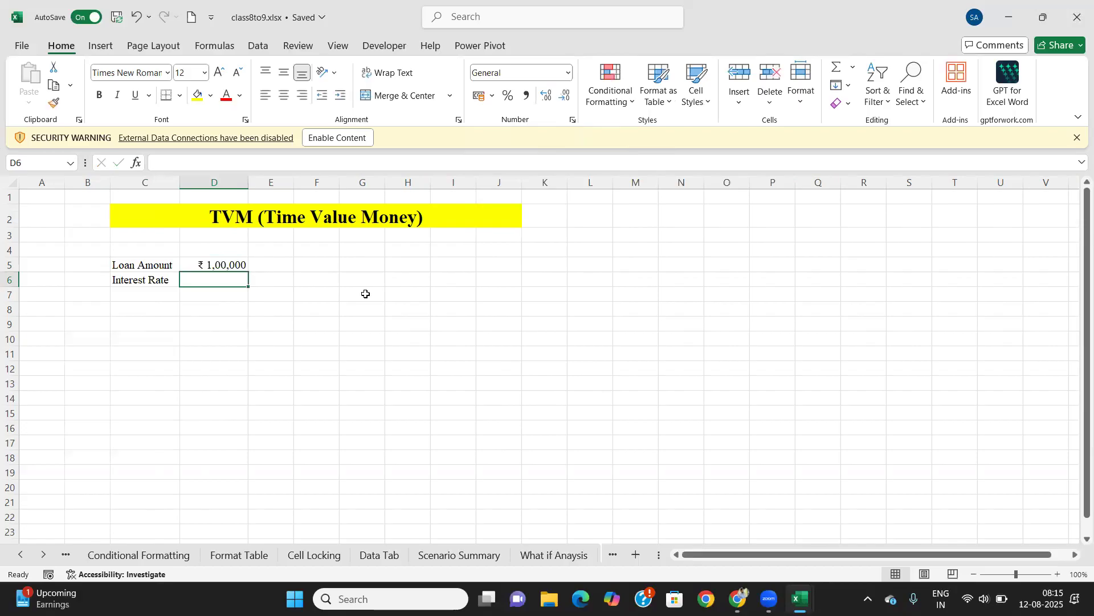
type("10")
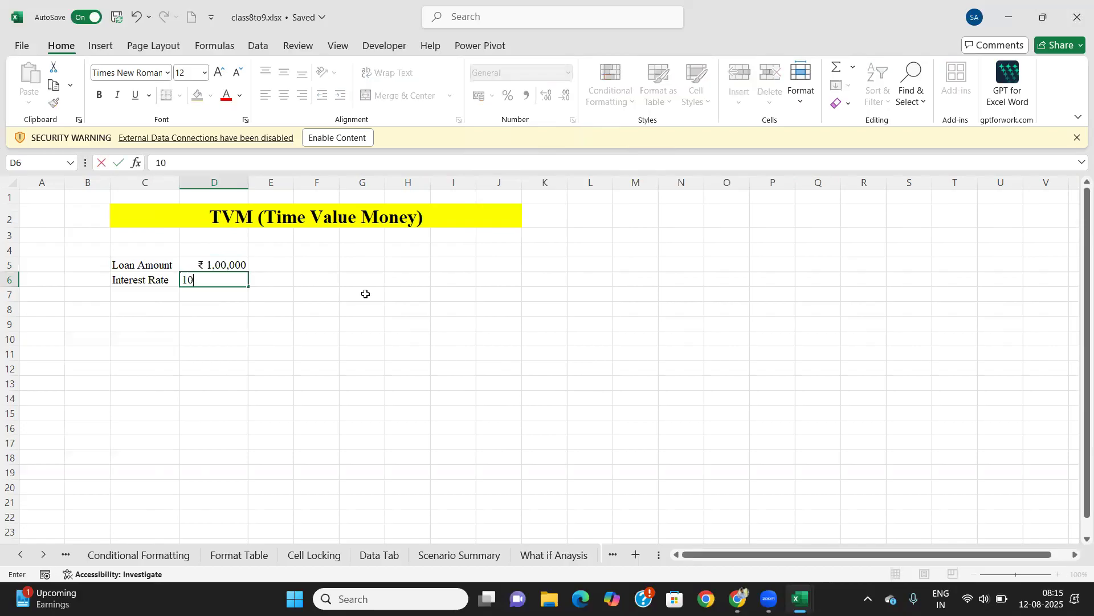
type(".5%")
key("Tab")
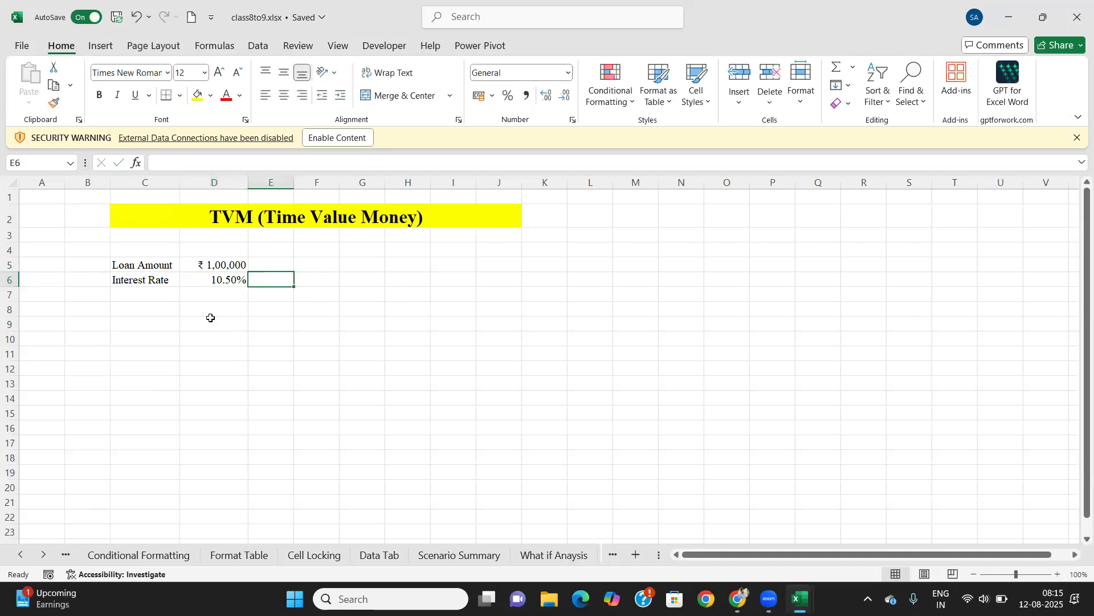
Step: Enter the label "Periods (Months)" in C7 and widen column C to fit it
left_click(163, 293)
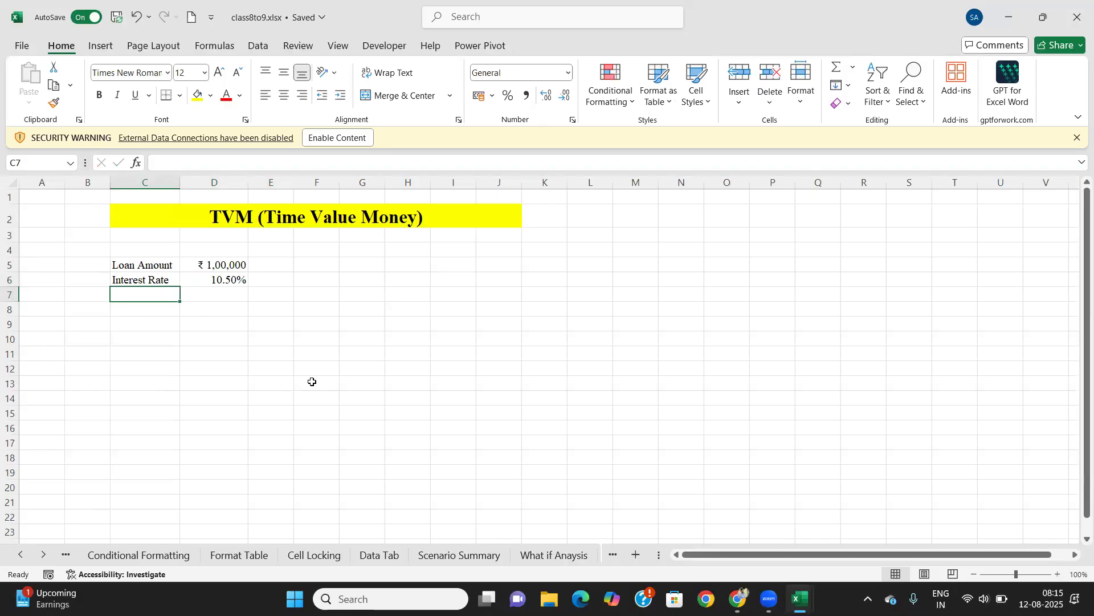
type("Periods")
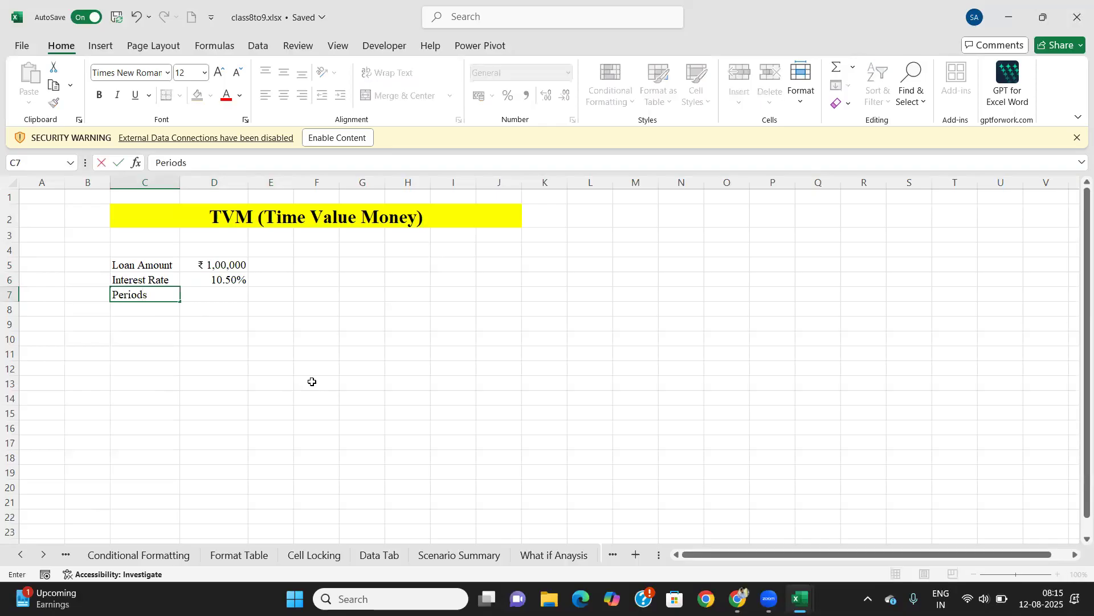
type(" (Months)")
key("Tab")
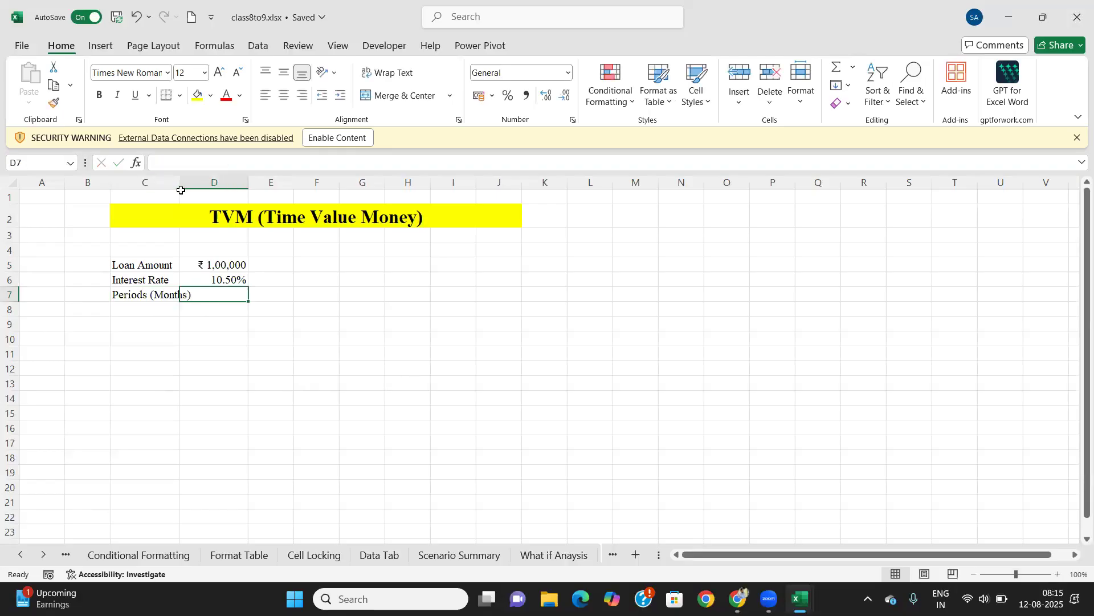
left_click_drag(177, 181, 206, 183)
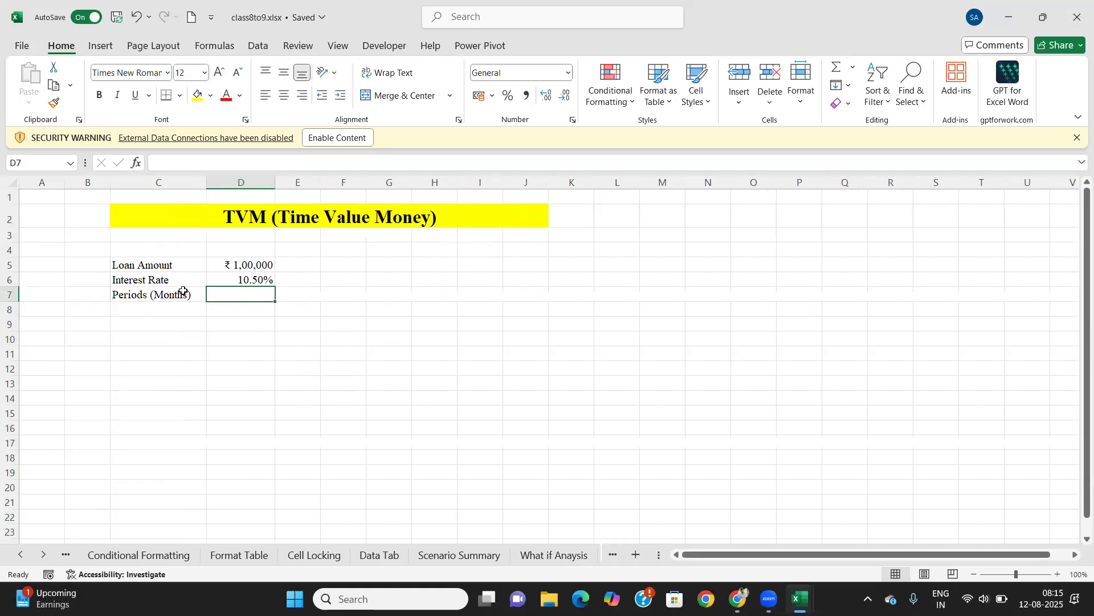
Step: Change the label in C7 to "Periods (Years)"
left_click(183, 293)
double_click(183, 293)
key("BackSpace")
key("BackSpace")
key("BackSpace")
key("BackSpace")
key("BackSpace")
key("BackSpace")
type("Years")
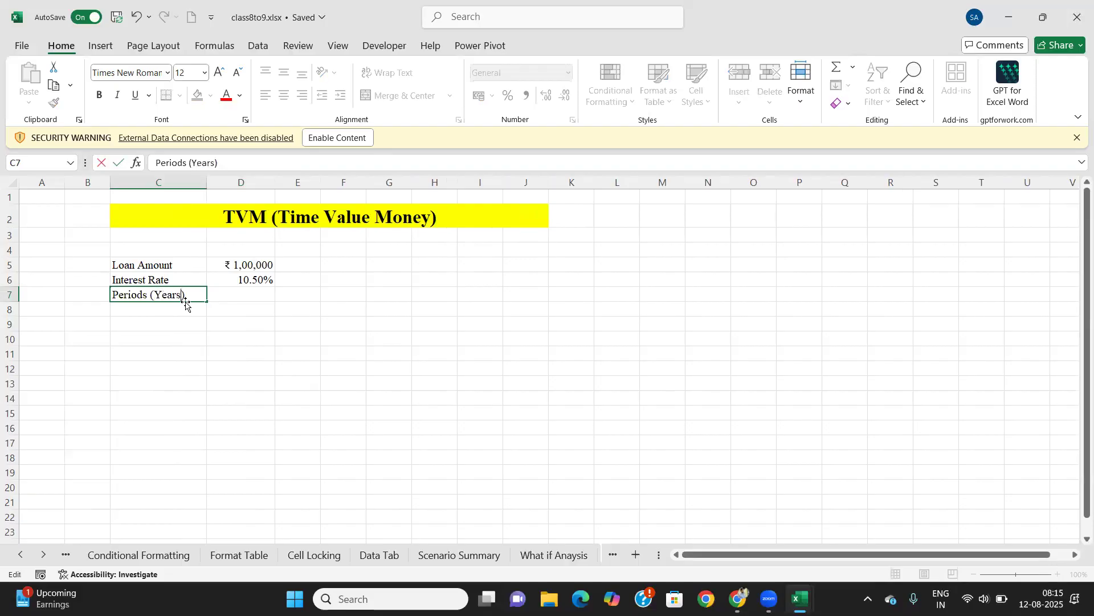
Step: Enter 5 as the number of years in D7
left_click(241, 293)
type("5")
key("Tab")
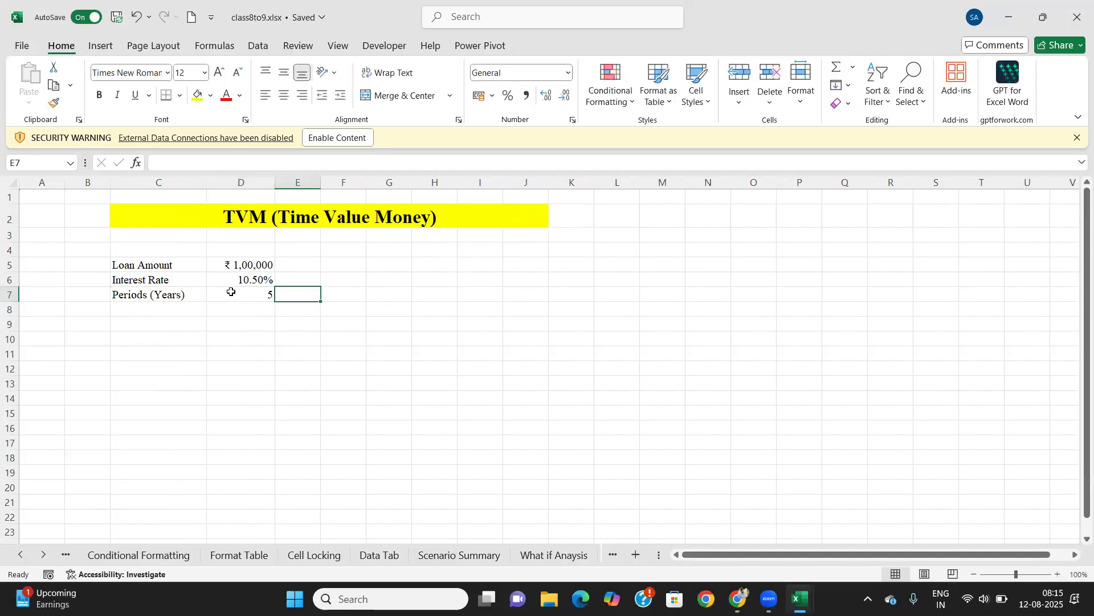
Step: Apply all borders to the loan inputs in C5:D7 and centre their contents horizontally and vertically
left_click_drag(149, 268, 247, 291)
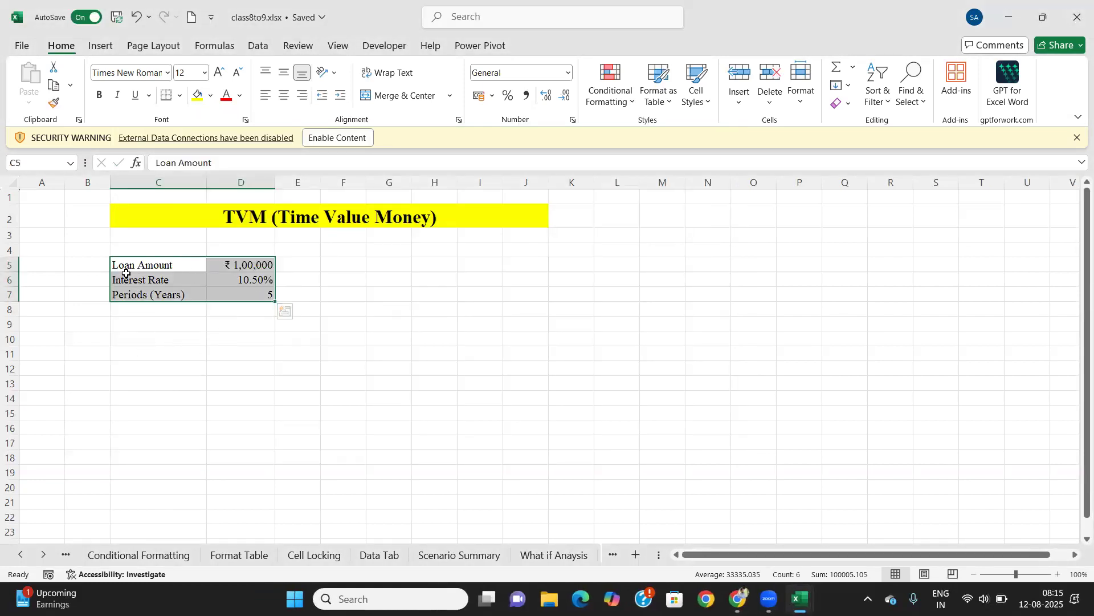
left_click(180, 96)
left_click(197, 240)
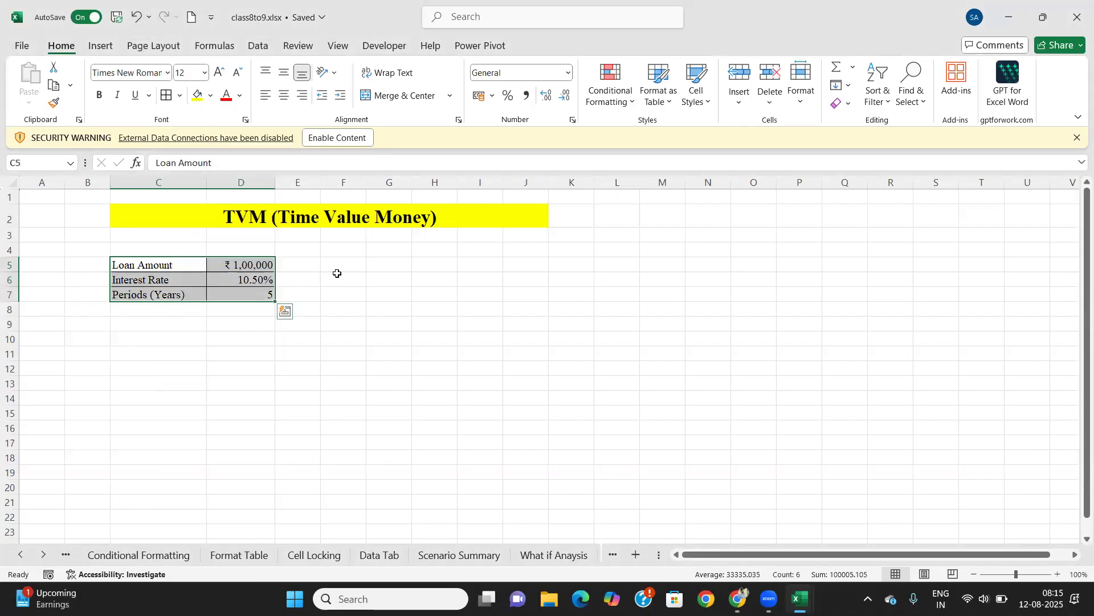
left_click(283, 95)
left_click(284, 73)
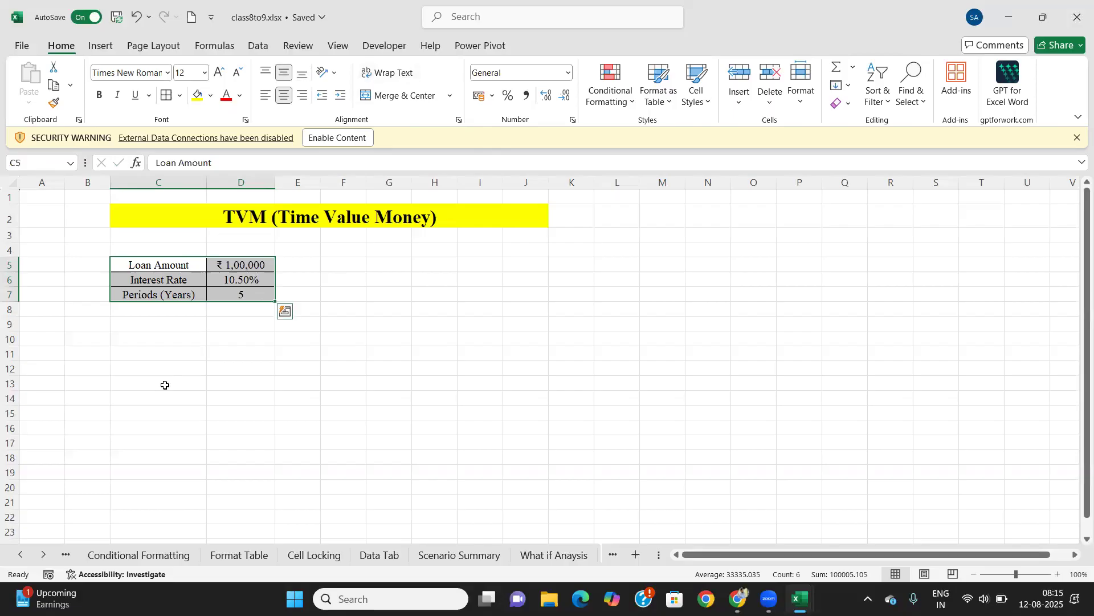
Step: Enter the label "EMI / PMT" in C9, below the loan inputs
left_click(163, 326)
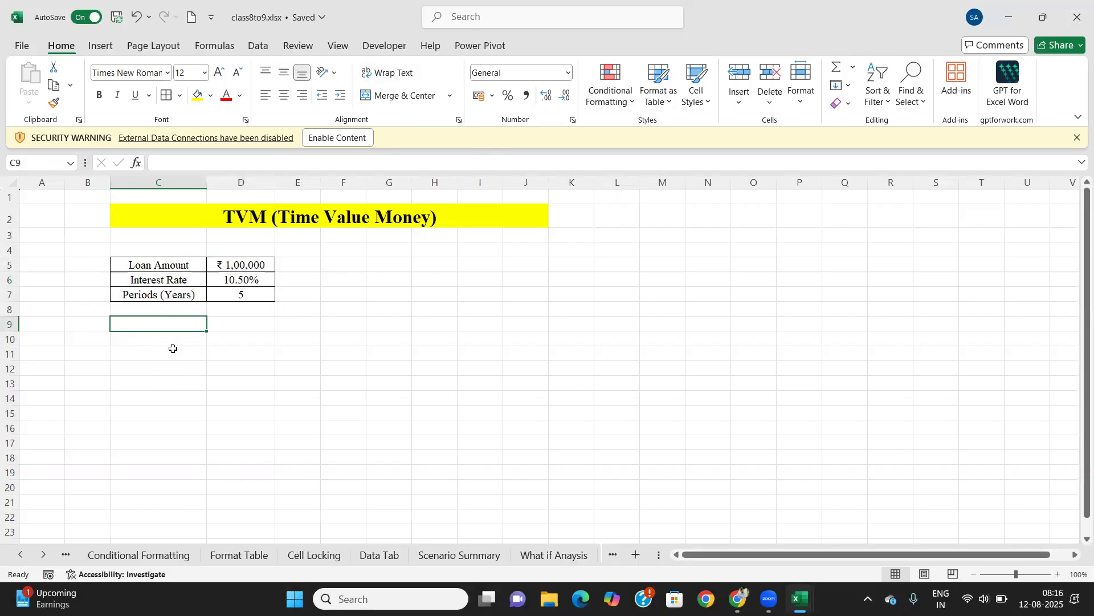
type("EM")
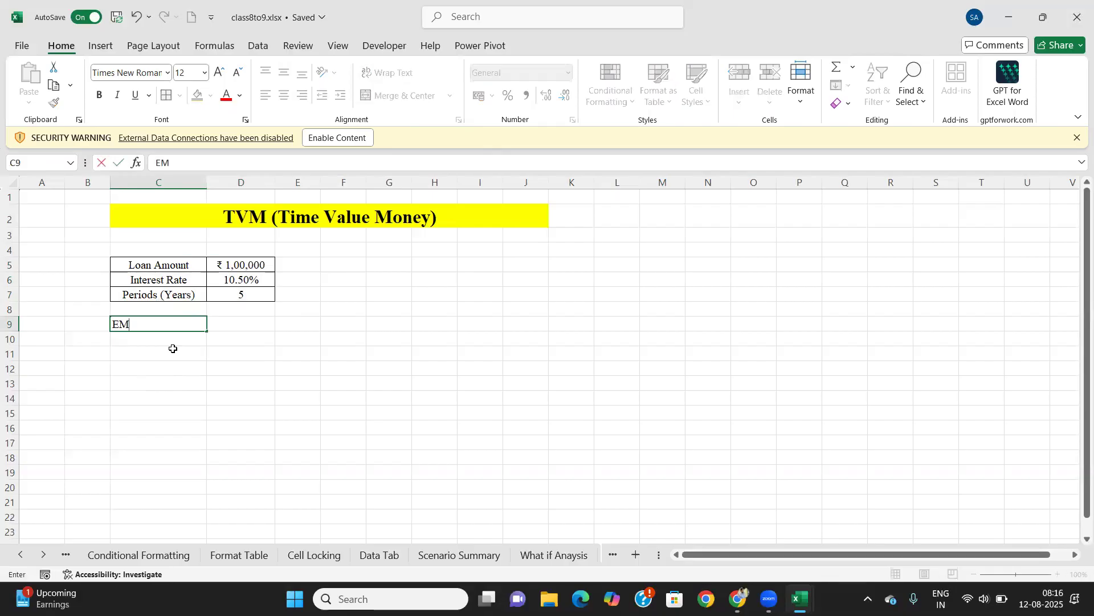
type("I / PMM")
key("BackSpace")
type("T")
key("Tab")
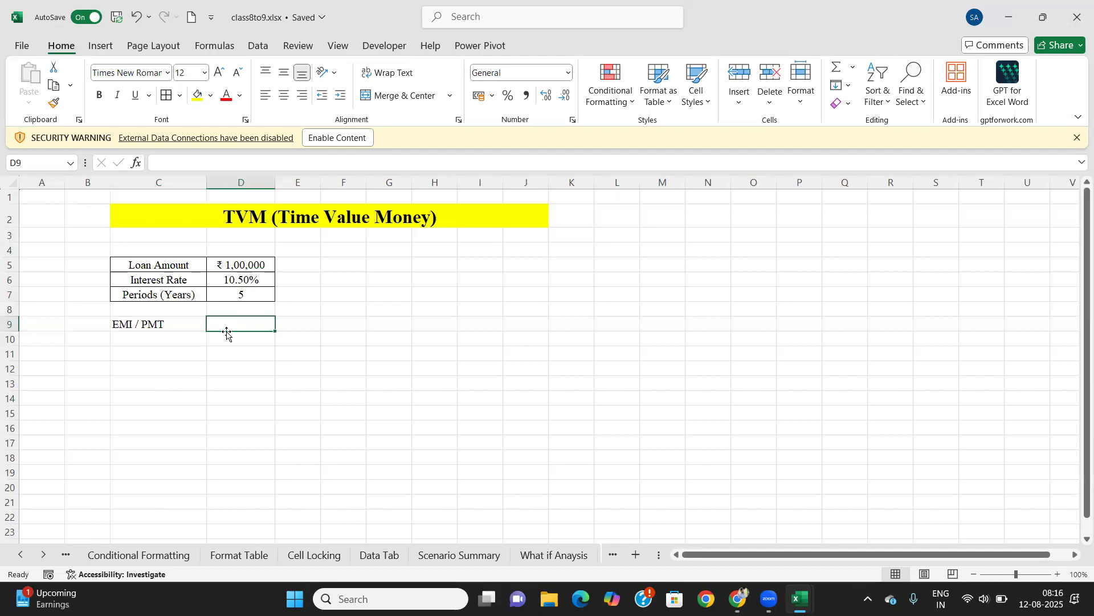
Step: Calculate the monthly loan payment in D9 with the formula =PMT(D6/12,D7*12,D5)
type("=pmt")
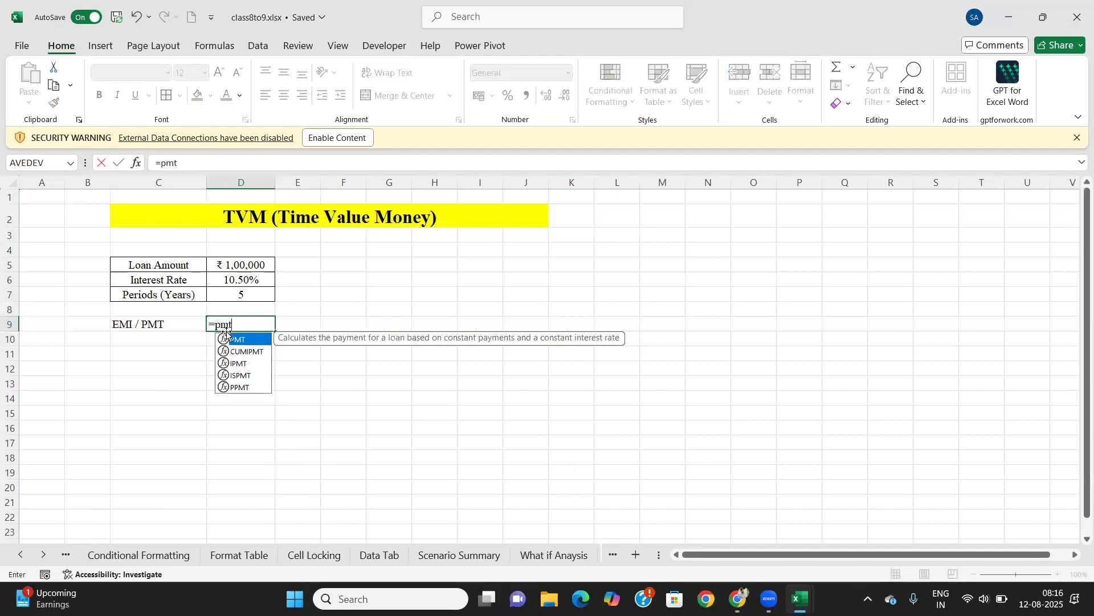
key("Tab")
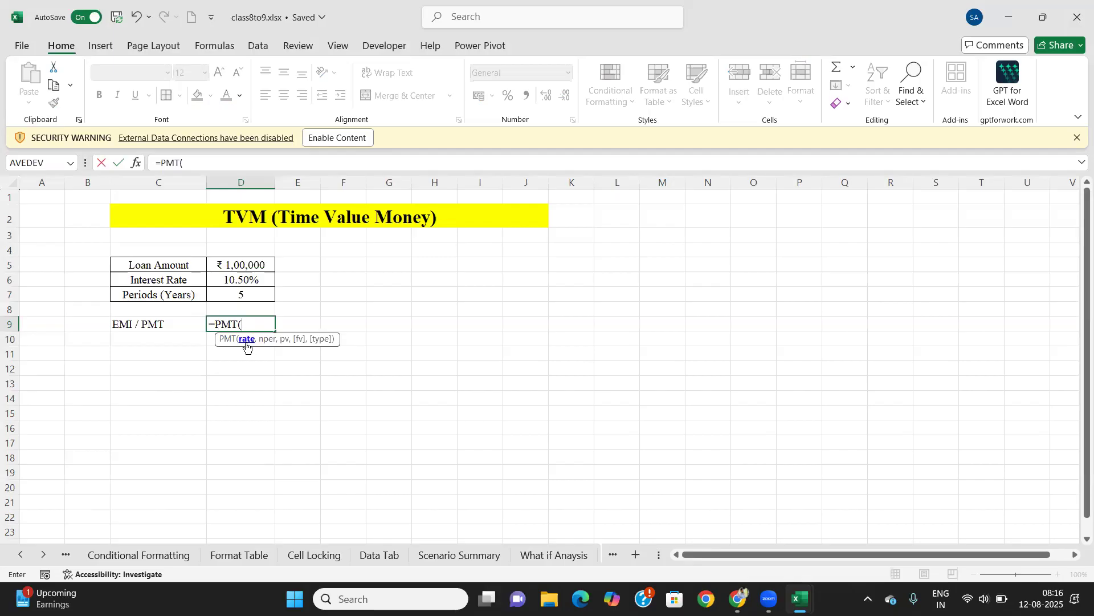
left_click(231, 278)
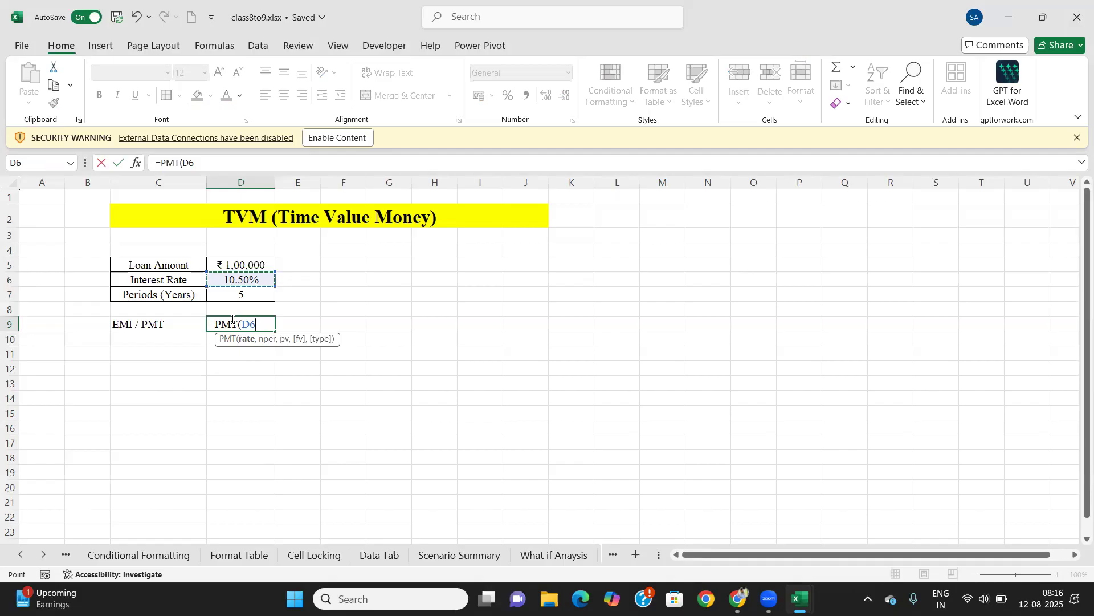
type("/12,")
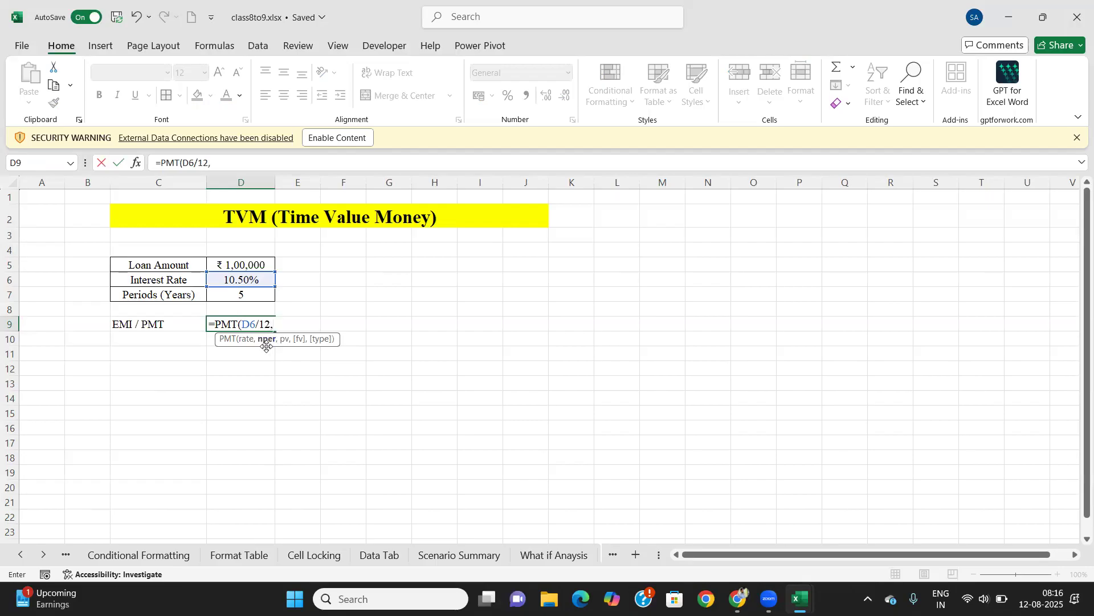
left_click(254, 297)
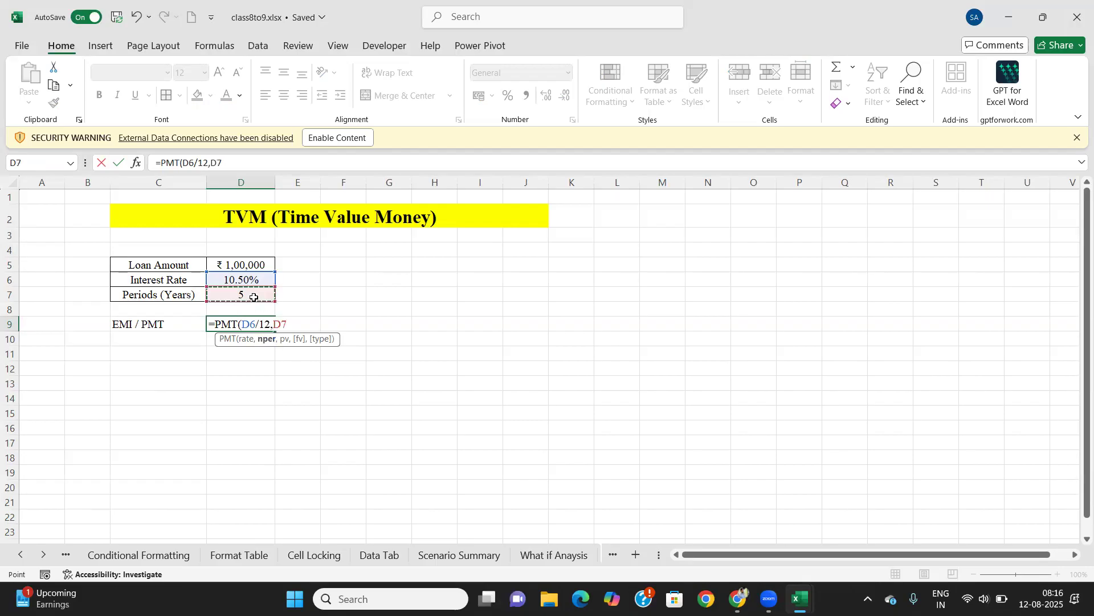
type("*12")
type(",")
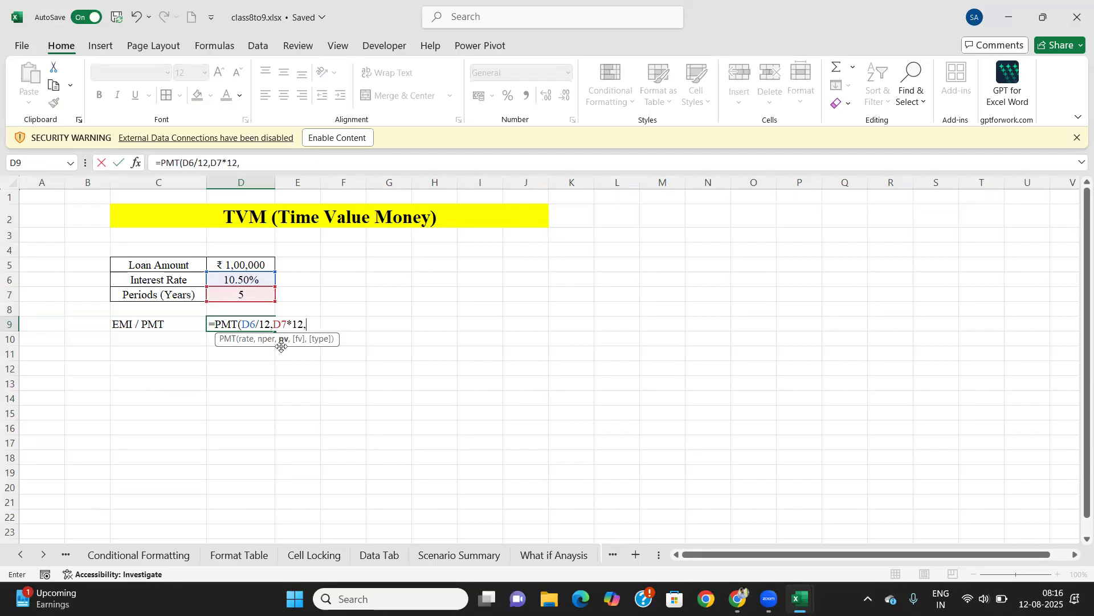
left_click(219, 266)
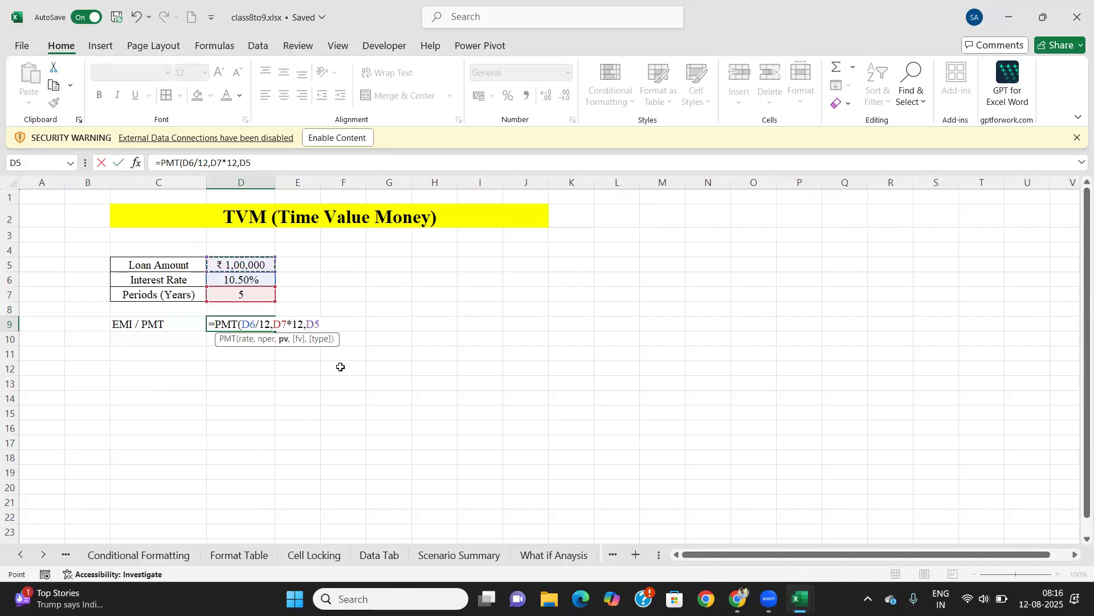
type(")")
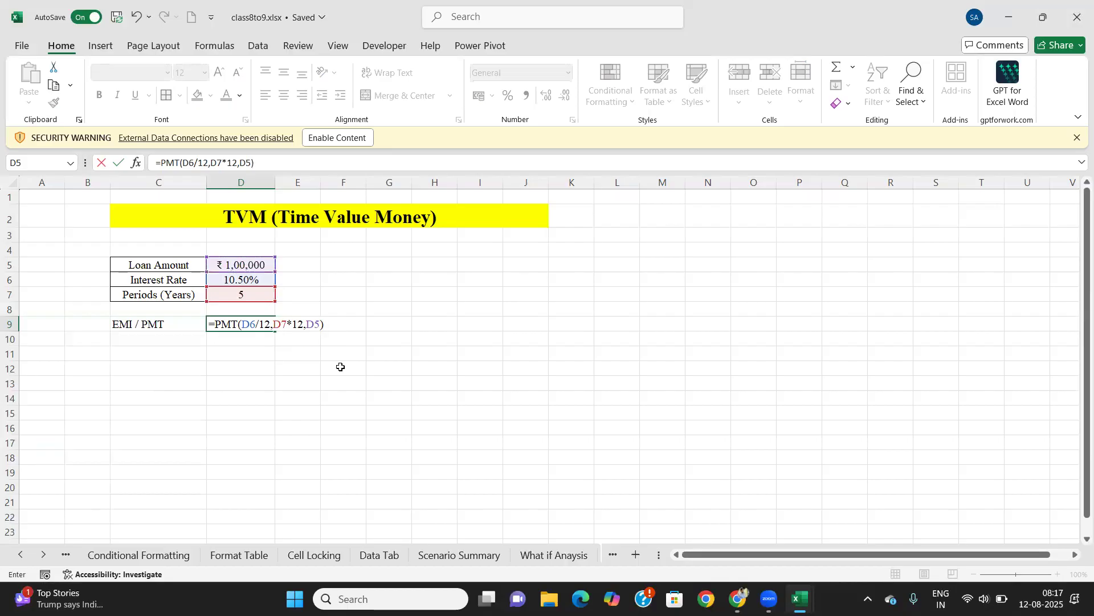
key("Left")
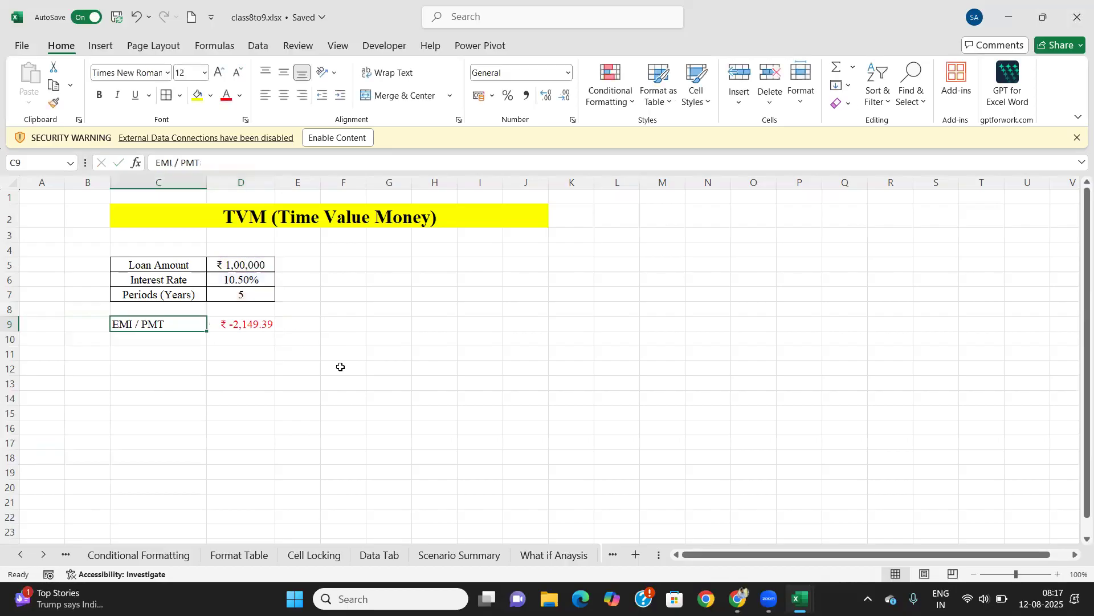
left_click(262, 324)
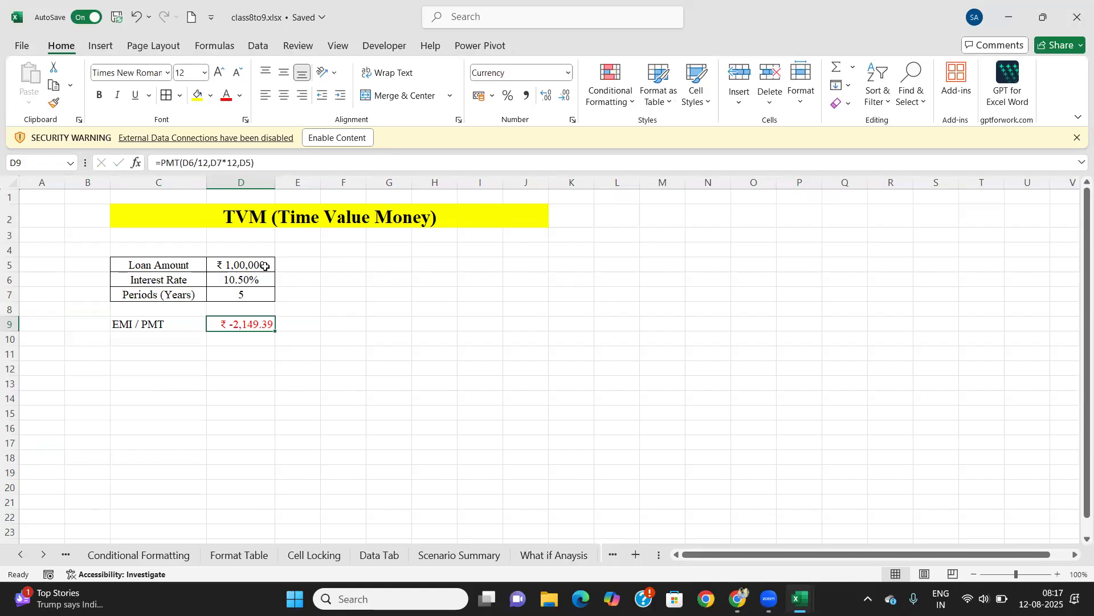
Step: Change the loan amount in D5 to ₹ 10,00,000
left_click(263, 268)
left_click(198, 163)
type("0")
key("Tab")
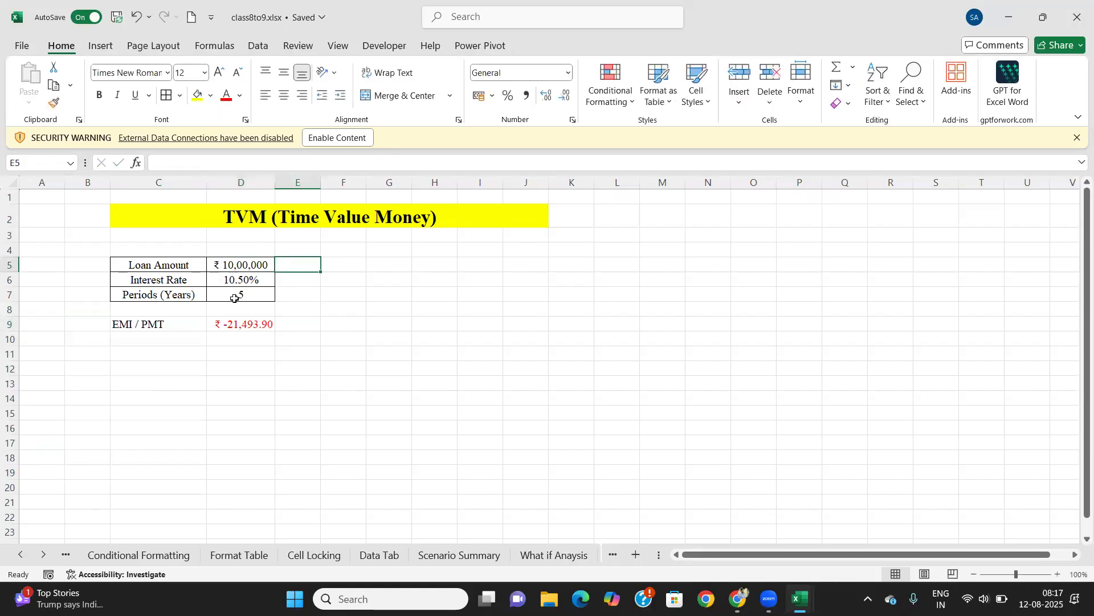
Step: Negate the loan amount in the D9 payment formula, making it =PMT(D6/12,D7*12,-D5)
double_click(256, 325)
left_click(306, 324)
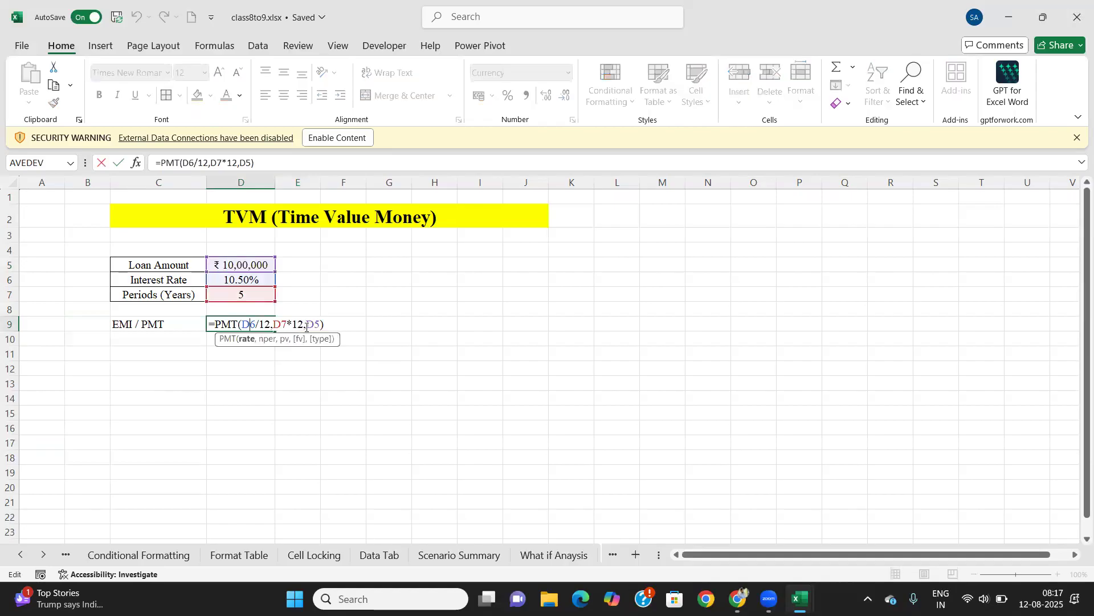
type("-")
key("Return")
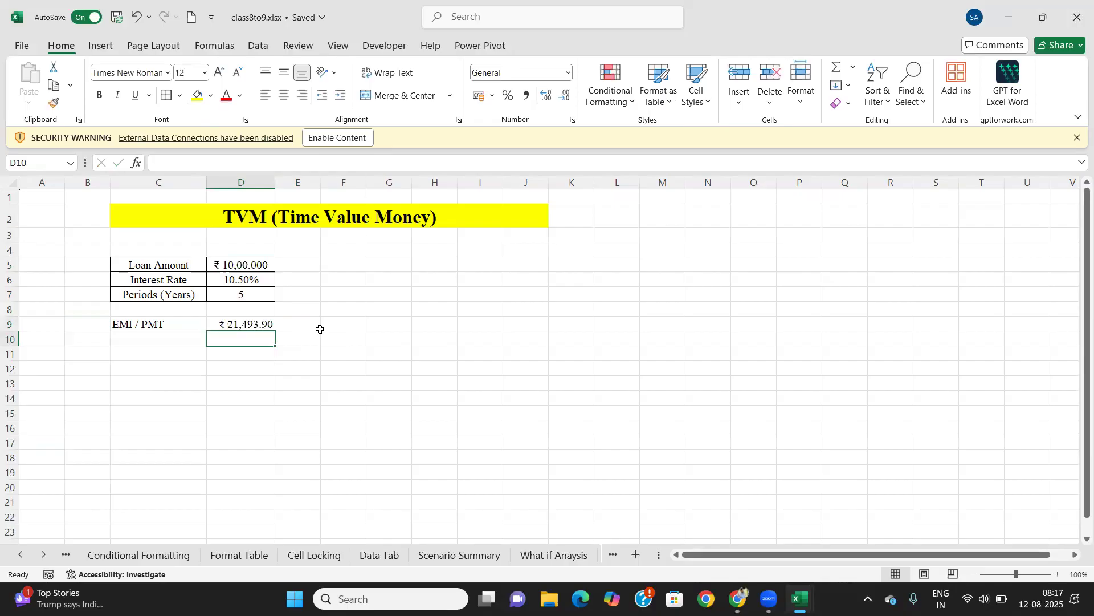
left_click(254, 322)
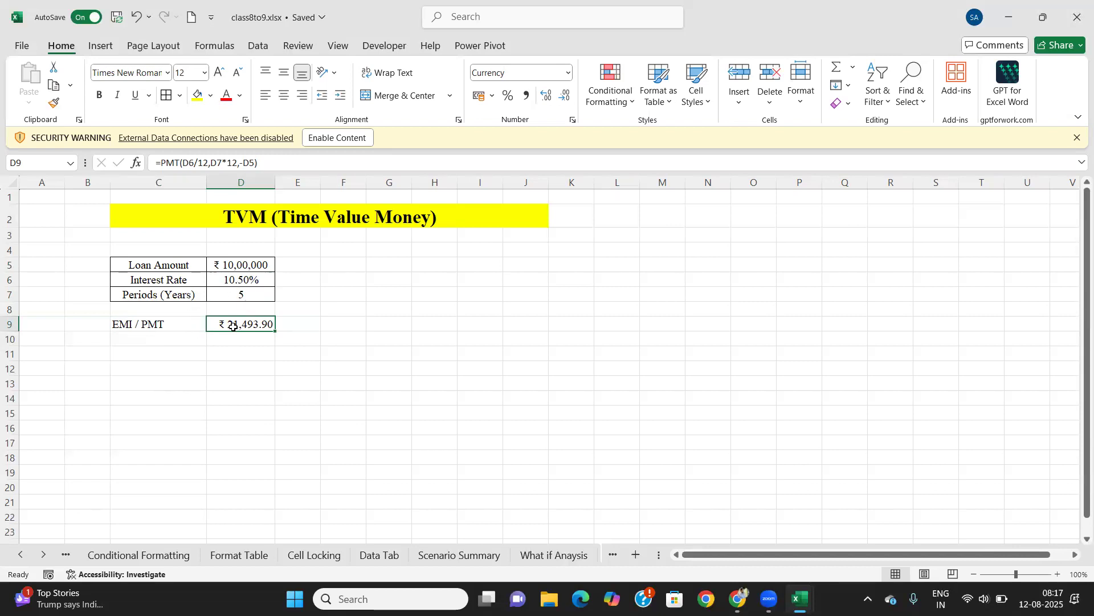
Step: Format the EMI / PMT row C9:D9 with a yellow fill, all borders and bold text
left_click(182, 353)
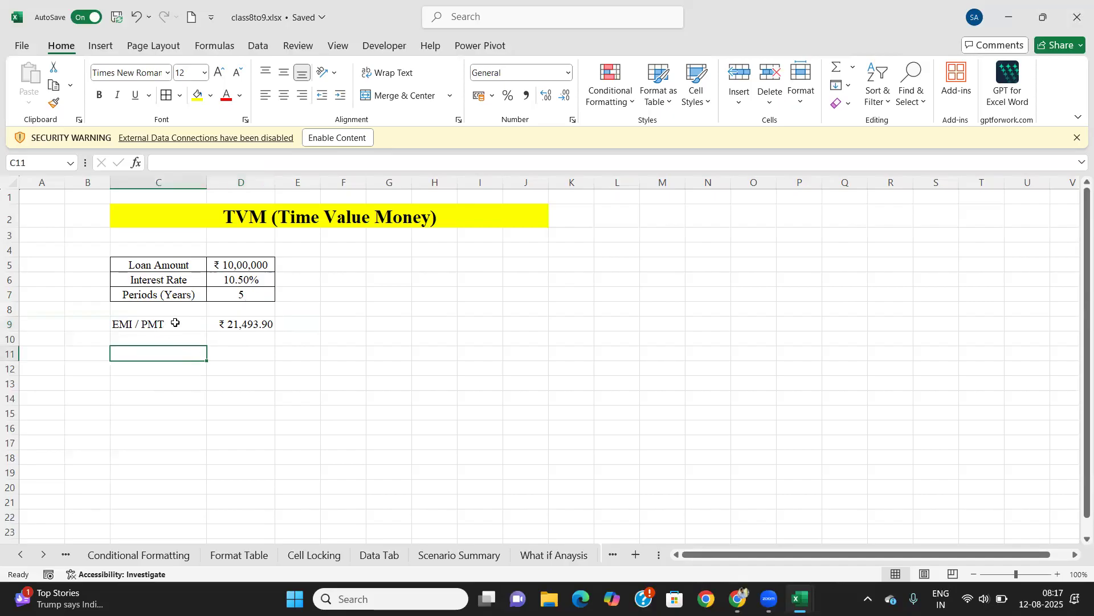
left_click_drag(175, 323, 251, 324)
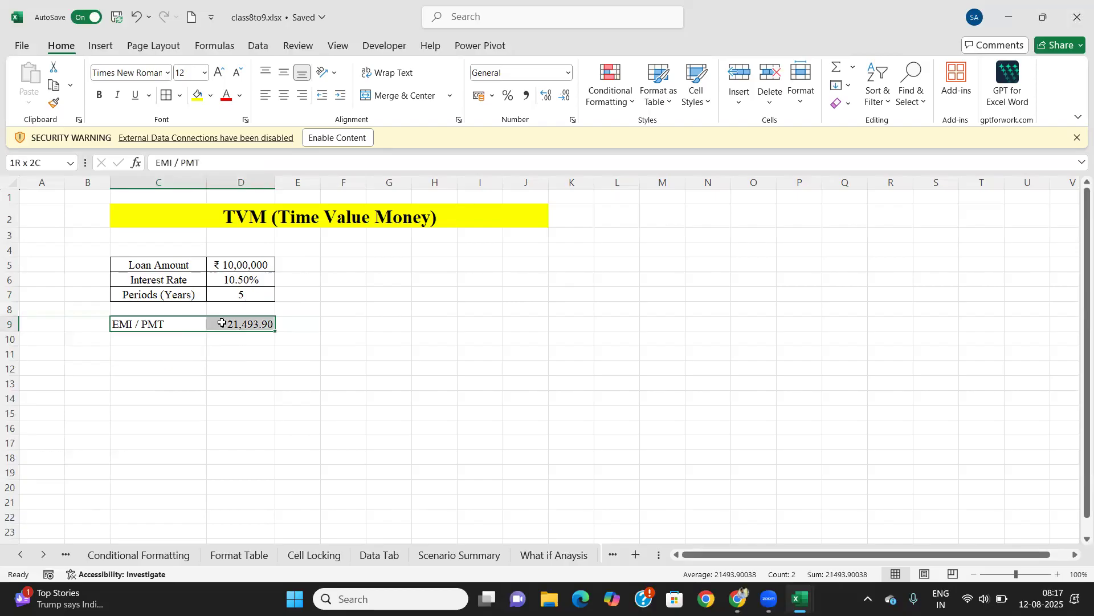
left_click(197, 98)
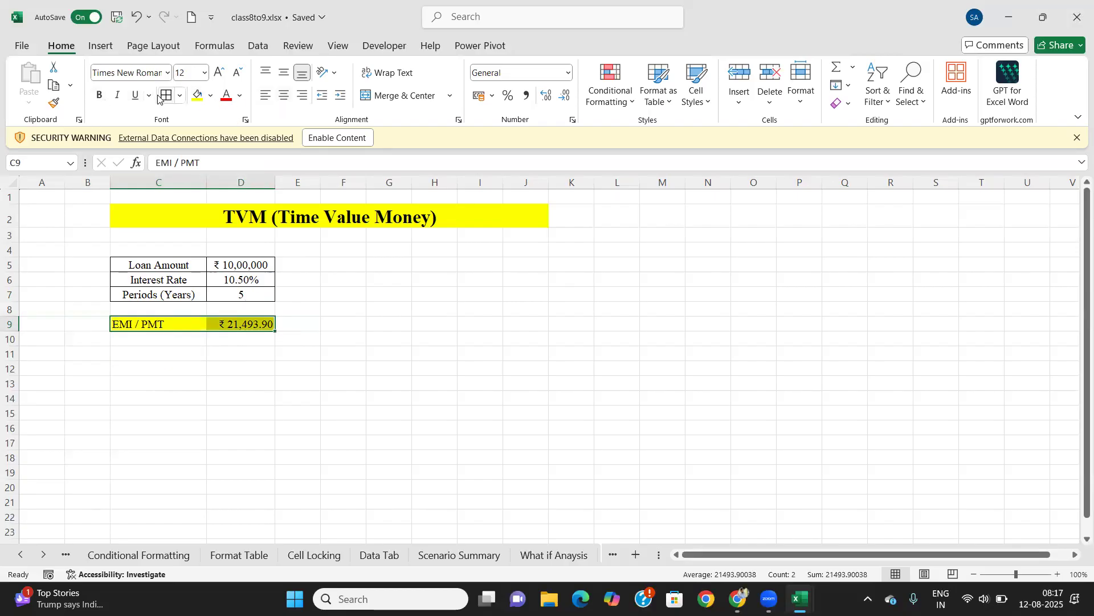
left_click(168, 392)
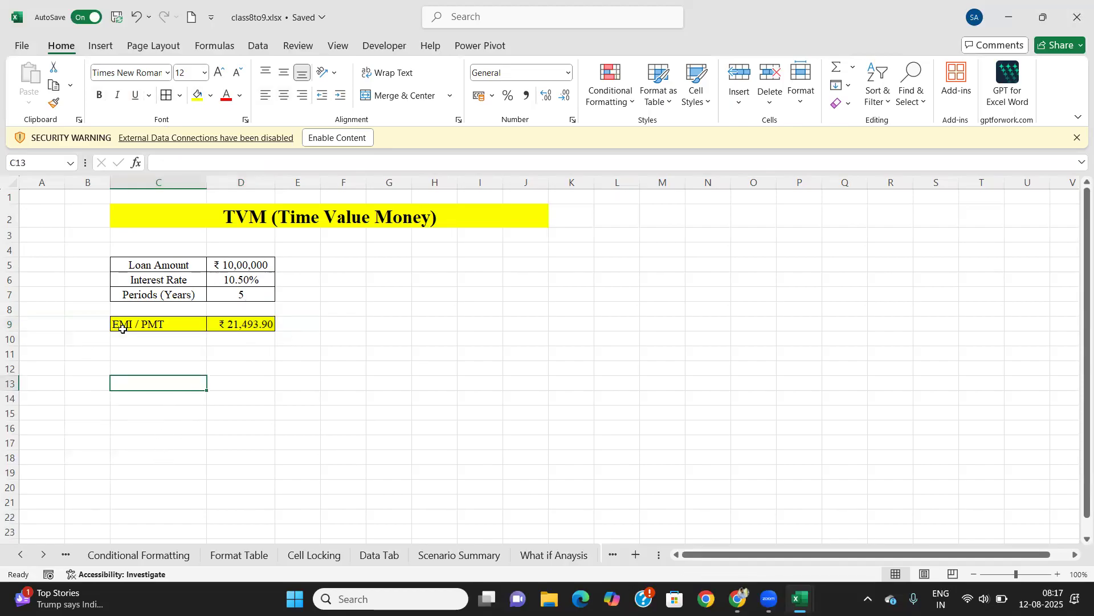
left_click_drag(120, 324, 251, 322)
left_click(101, 94)
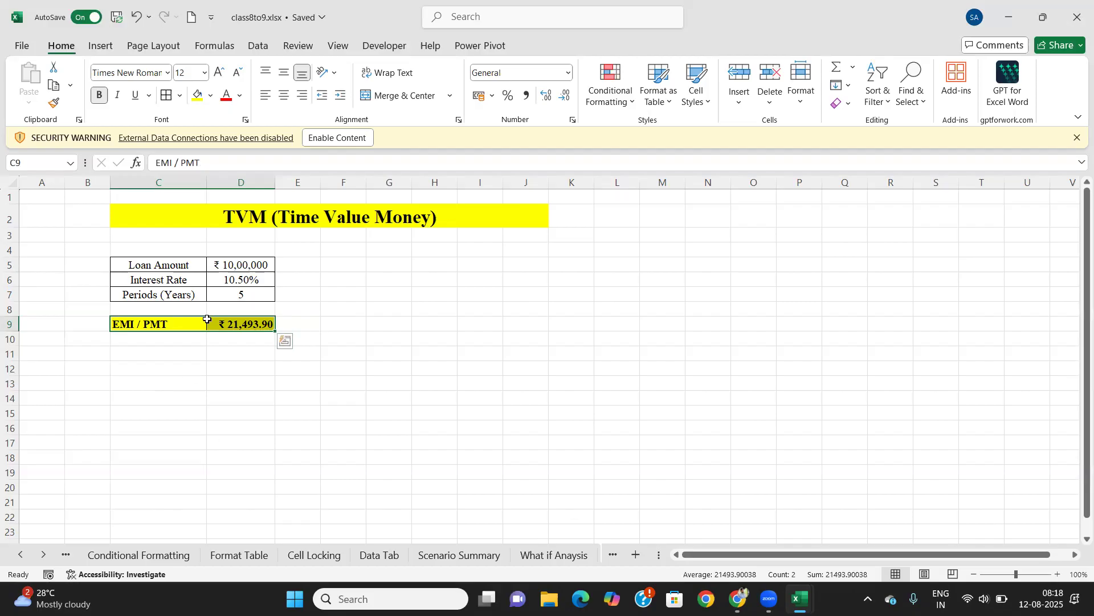
Step: Widen column E and annotate the loan inputs with "PV" in E5, "rate" in E6 and "nper" in E7
left_click(239, 363)
left_click(169, 363)
left_click(176, 341)
left_click(318, 260)
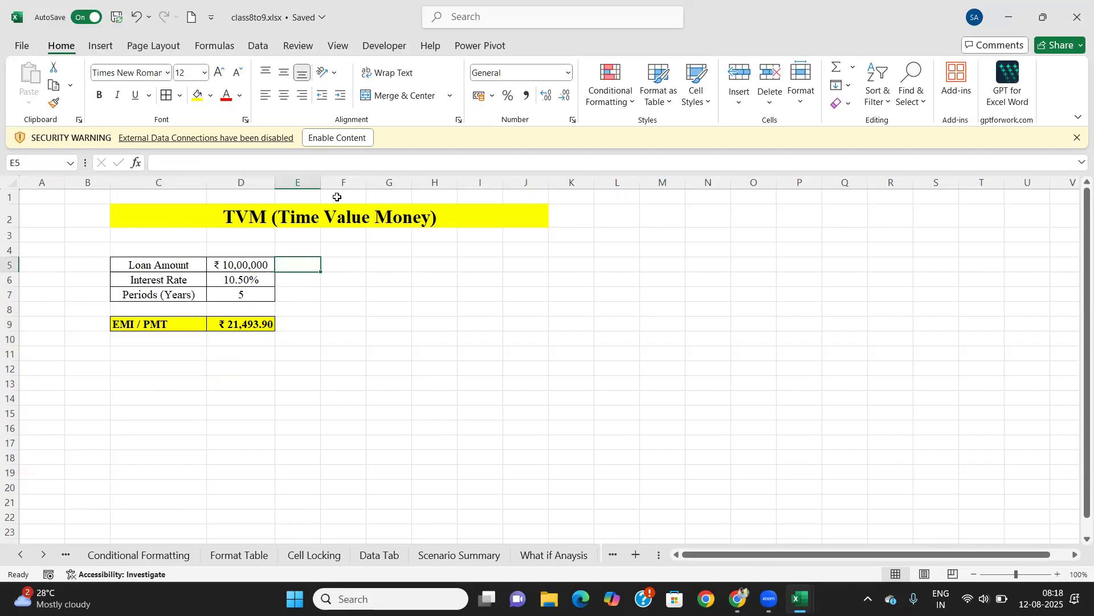
left_click_drag(321, 182, 355, 182)
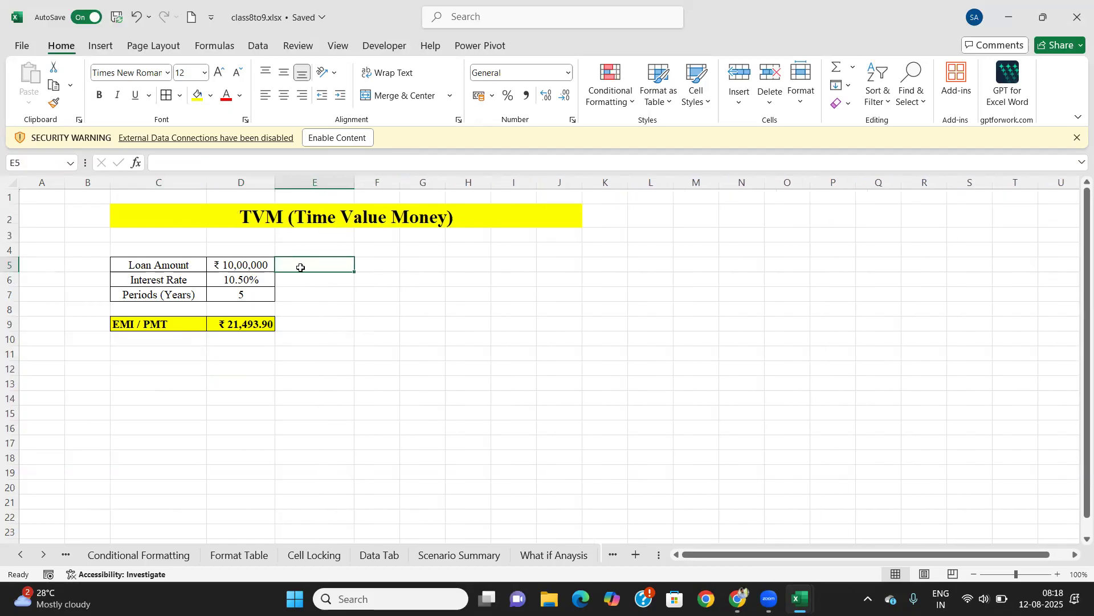
type("PV")
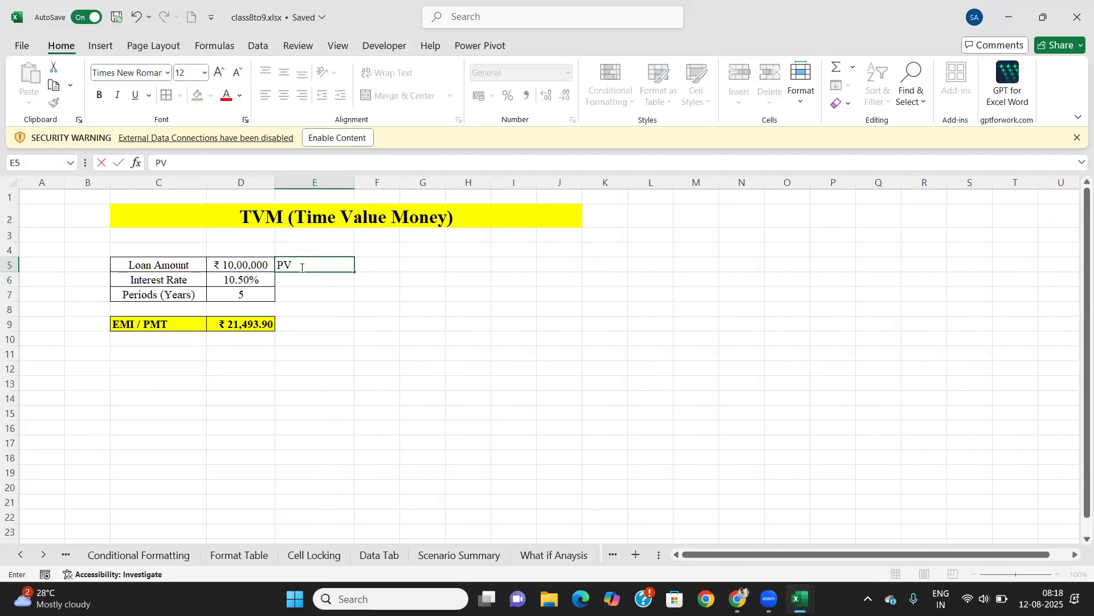
key("Return")
type("rate")
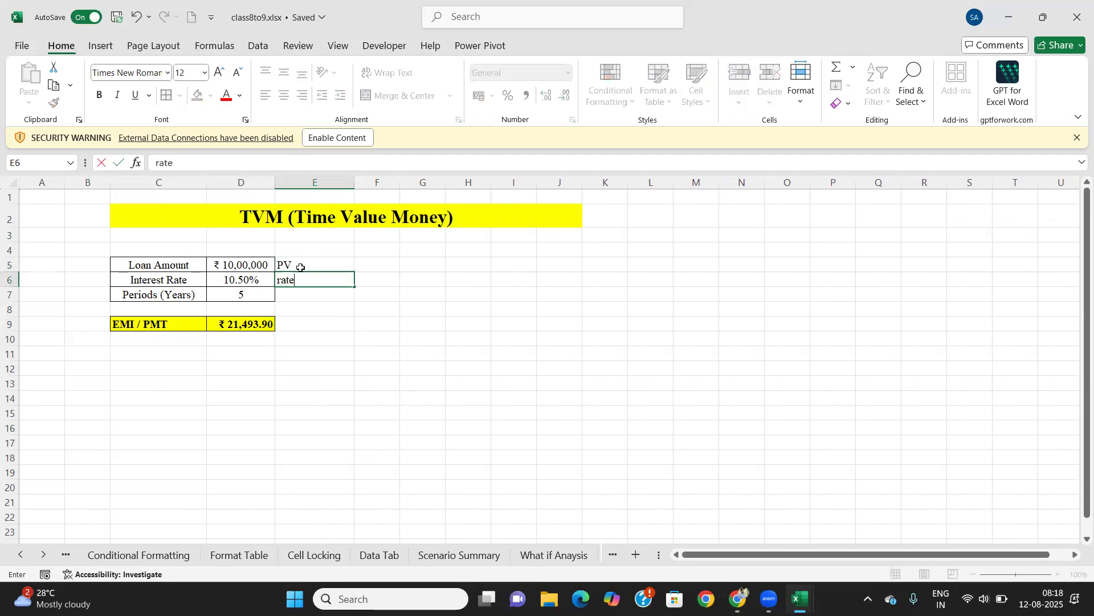
key("Return")
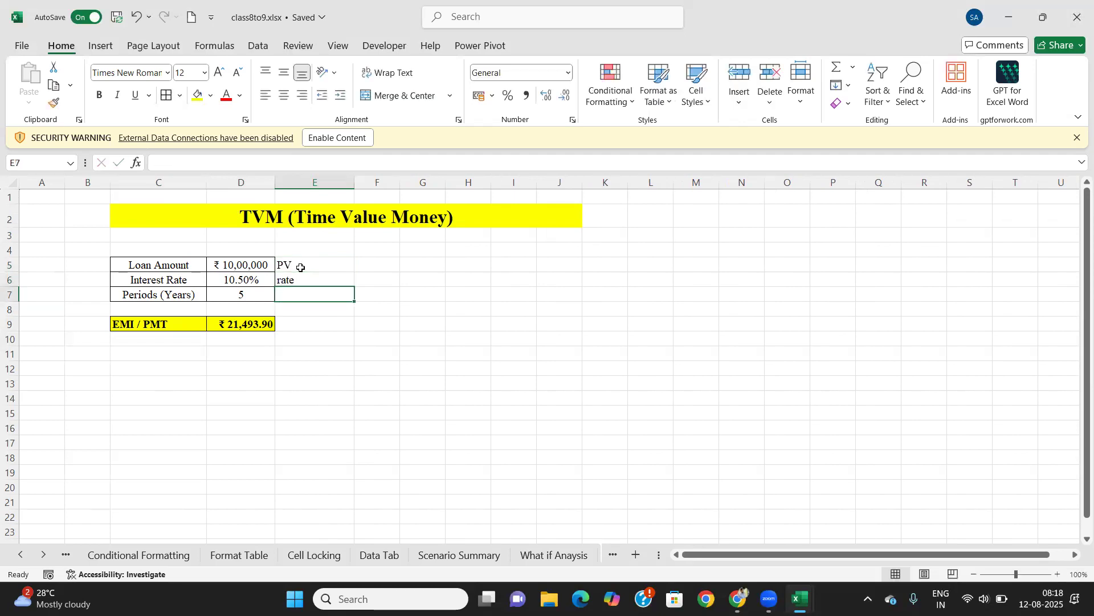
type("nper")
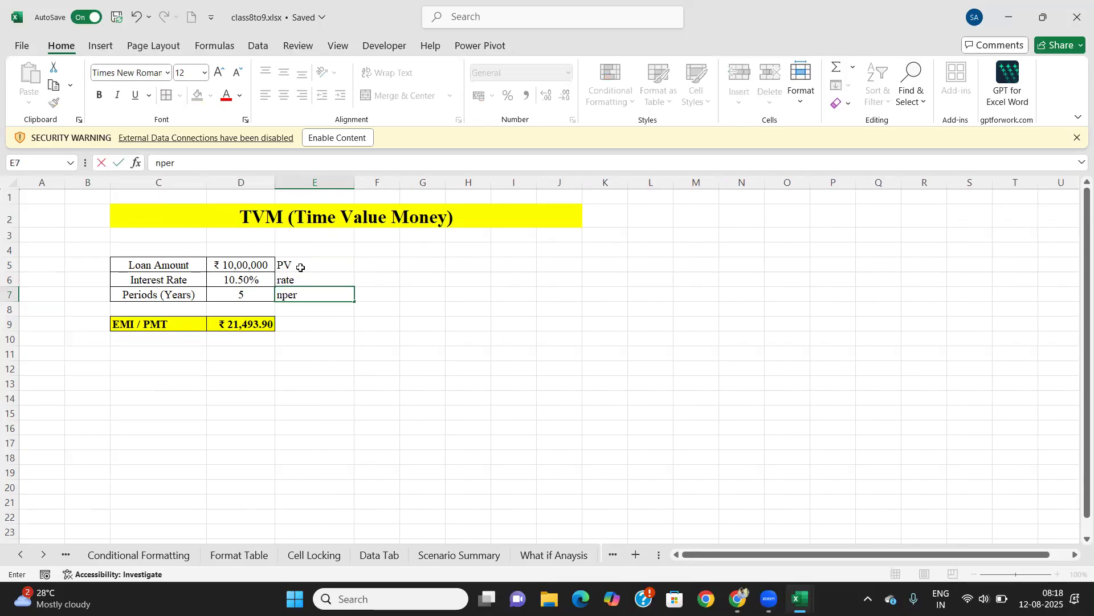
key("Return")
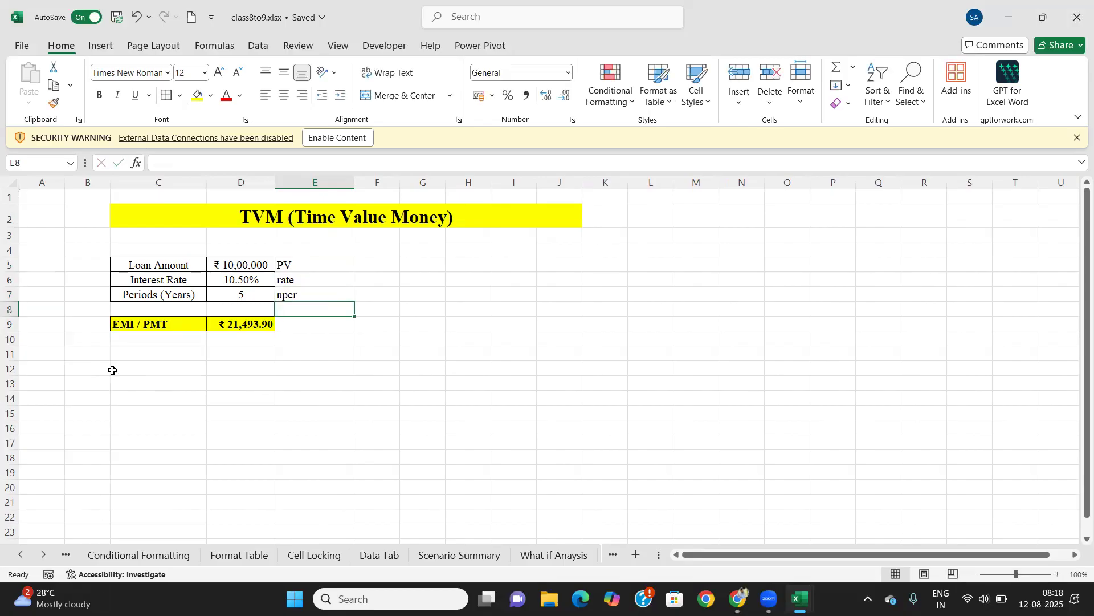
Step: Start a glossary of terms below the calculation with "PV" in B12 and "Principle Value" in C12
left_click(83, 370)
type("PV")
key("Tab")
type("Principle")
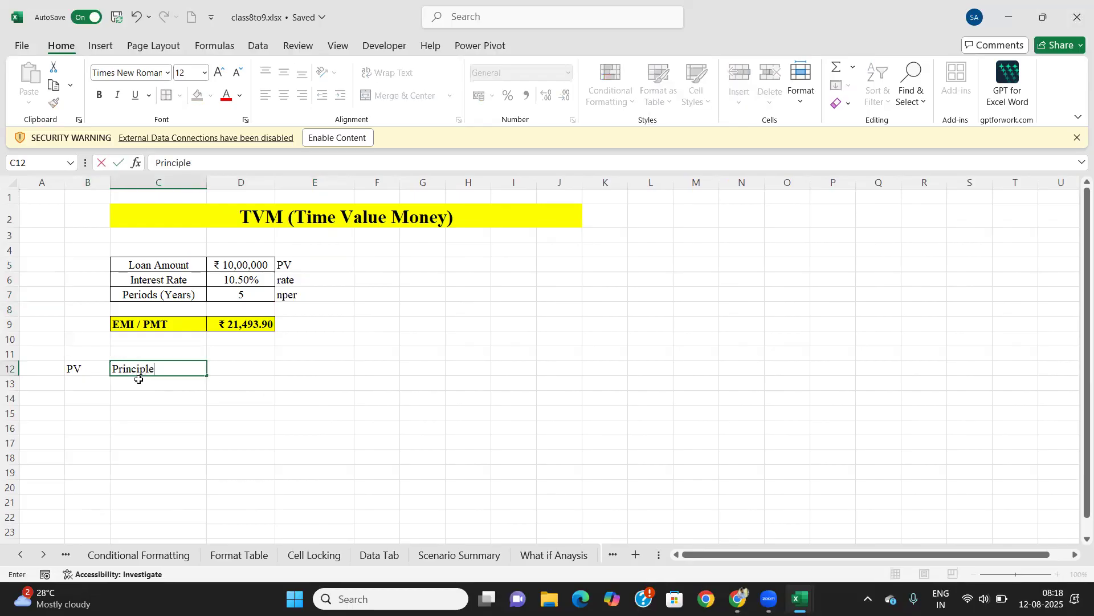
type(" Value")
key("Return")
Step: Add the glossary entry "nper" in B13 with the meaning "Number of Periods" in C13
key("Left")
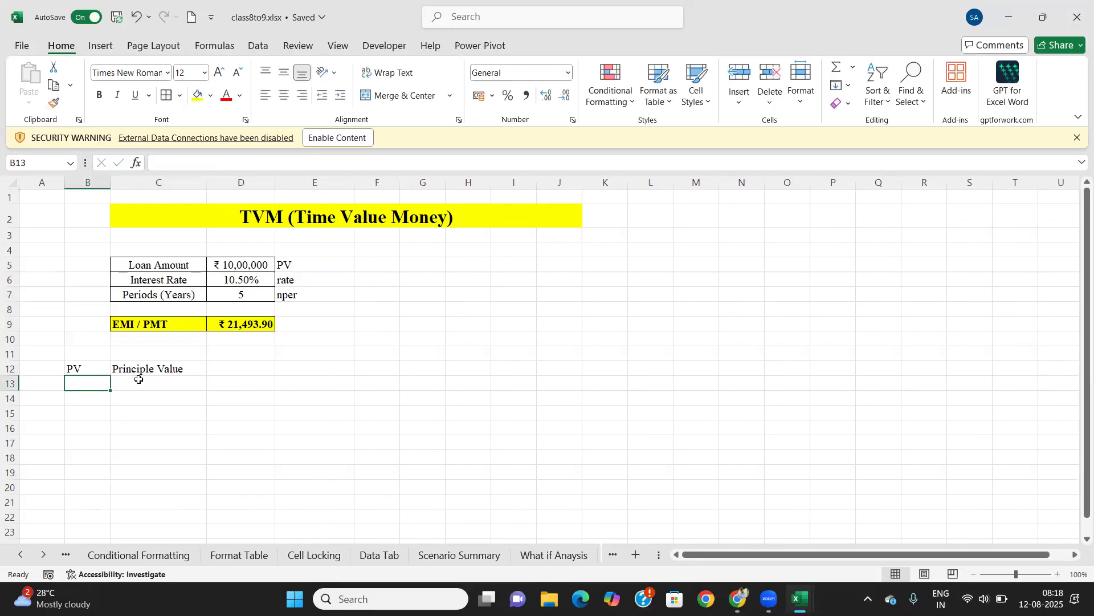
type("nper")
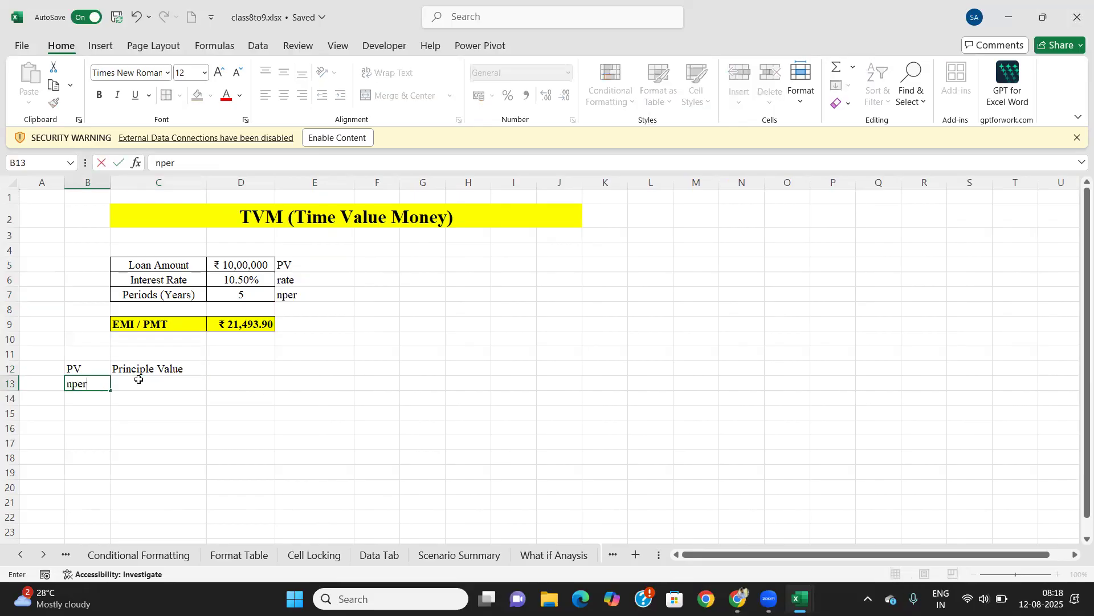
key("Tab")
type("Number of Periods")
key("Return")
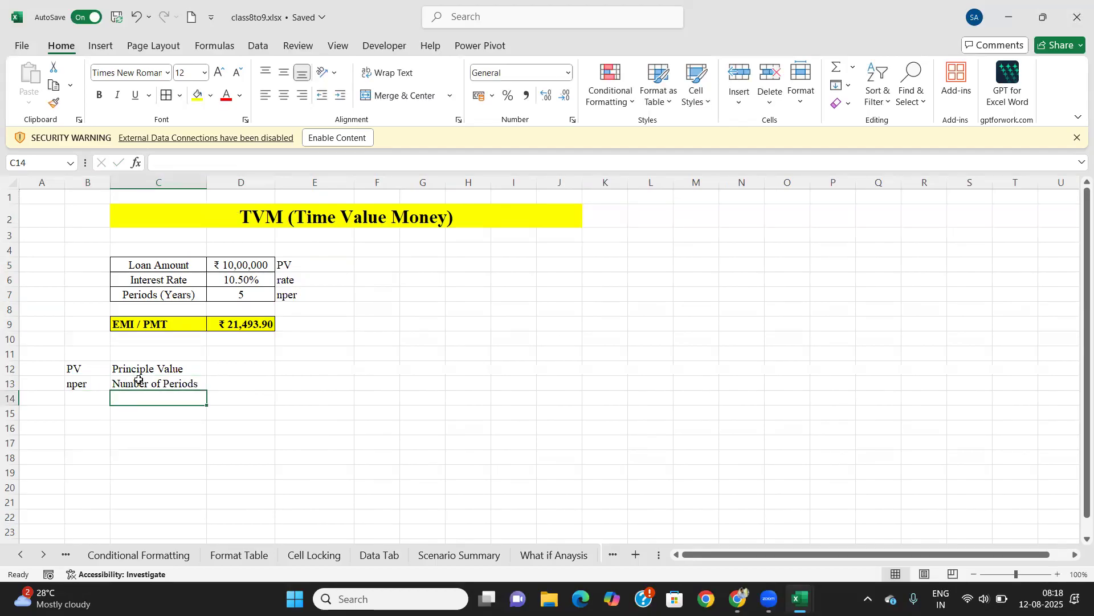
Step: Add the glossary entry "PMT" in B14 with the meaning "Payment per Terms" in C14
key("Left")
type("PMT")
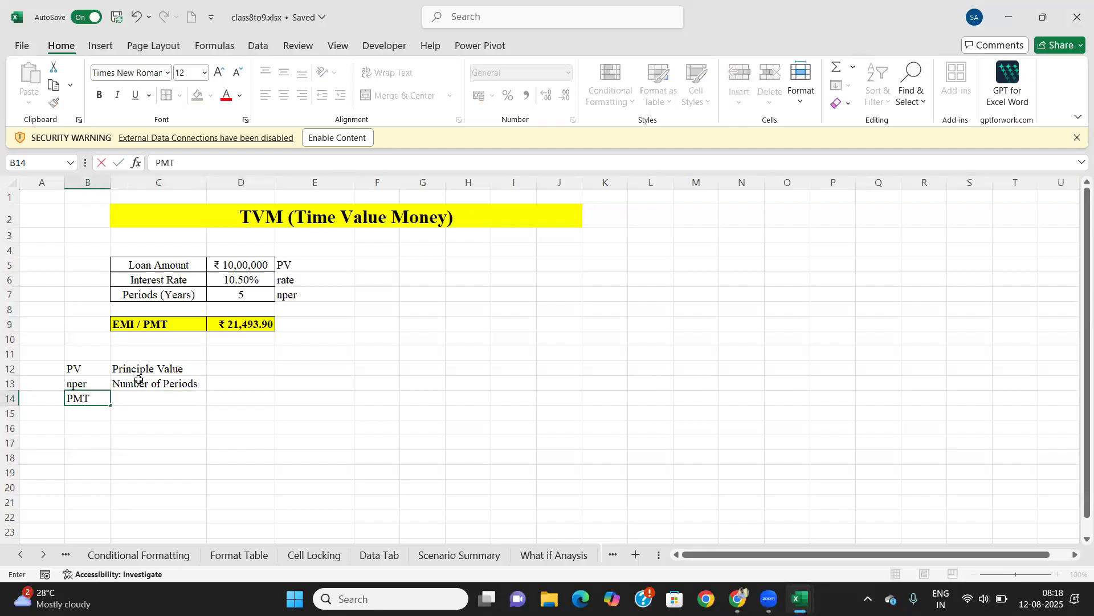
key("Tab")
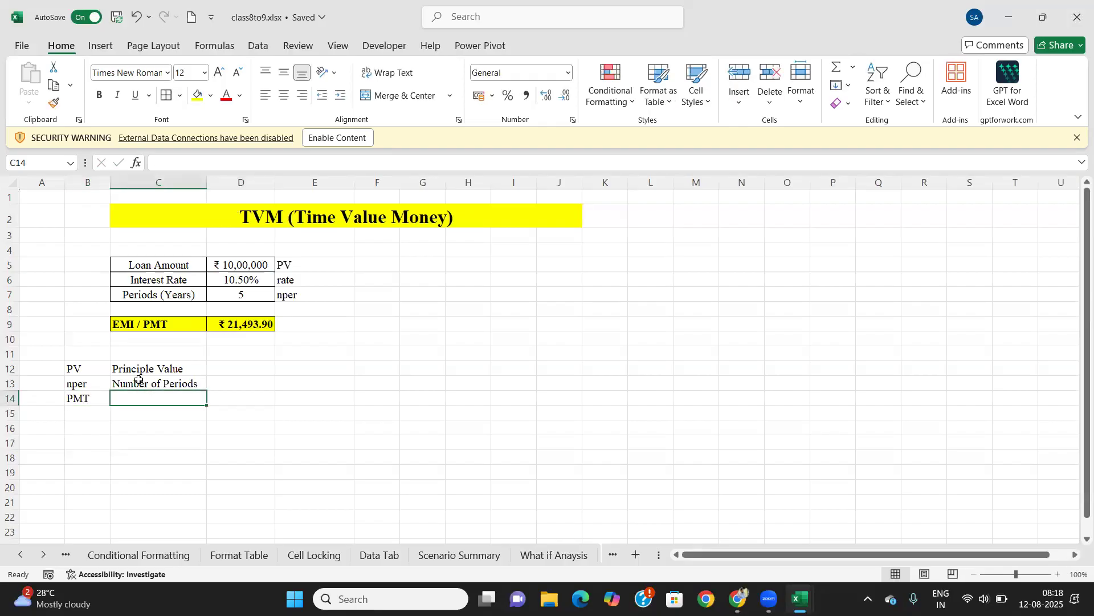
type("Pay")
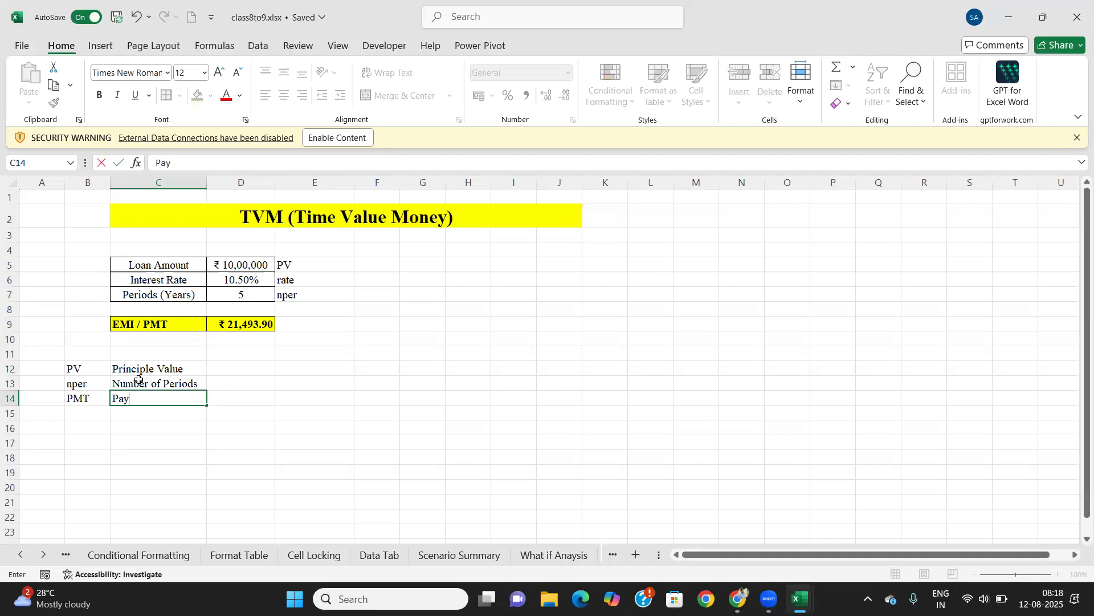
type("ment per Terms")
key("Return")
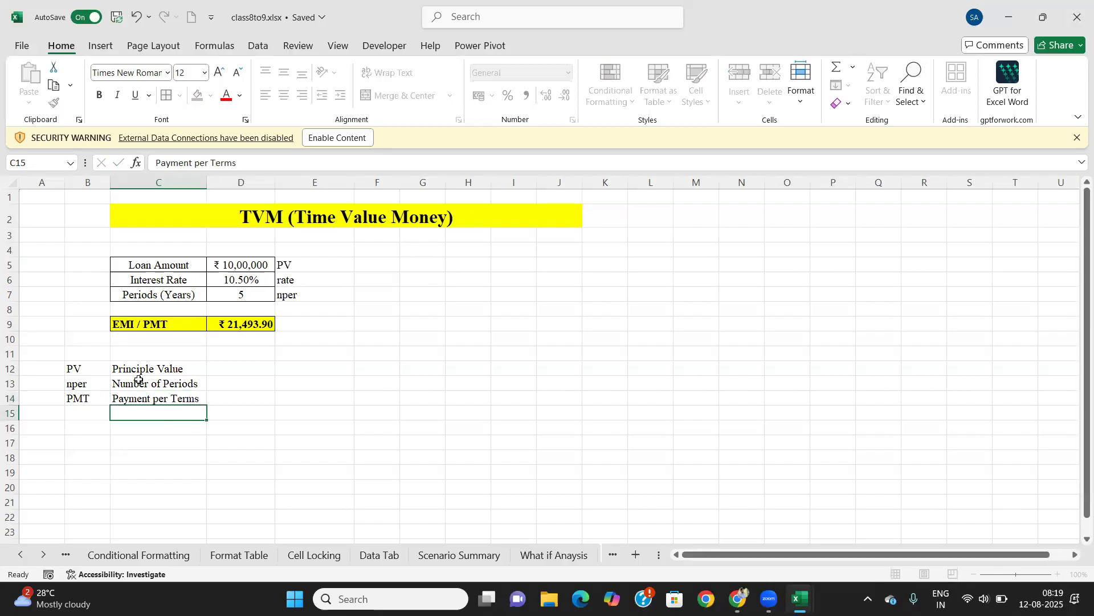
Step: Enter the glossary terms "IPMT" in B15 and "PPMT" in B16
key("Left")
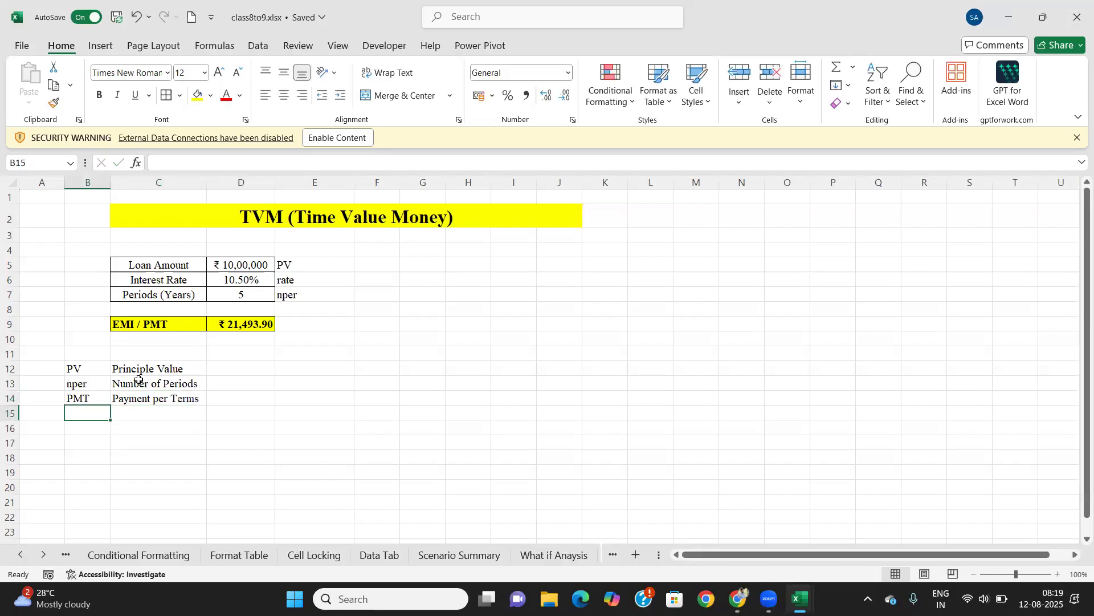
type("IP")
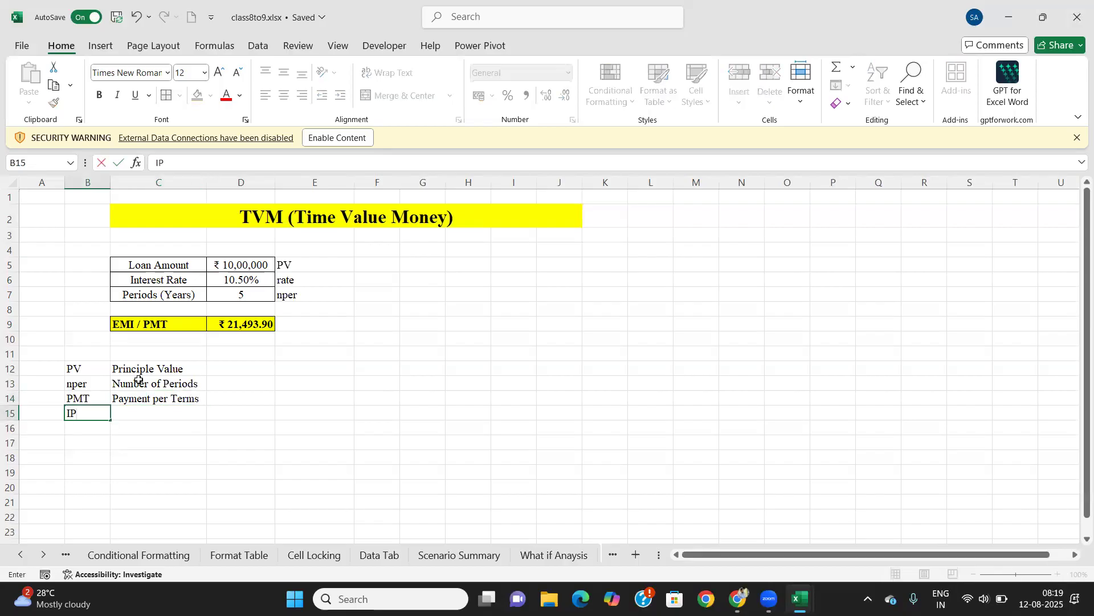
type("MT")
key("Return")
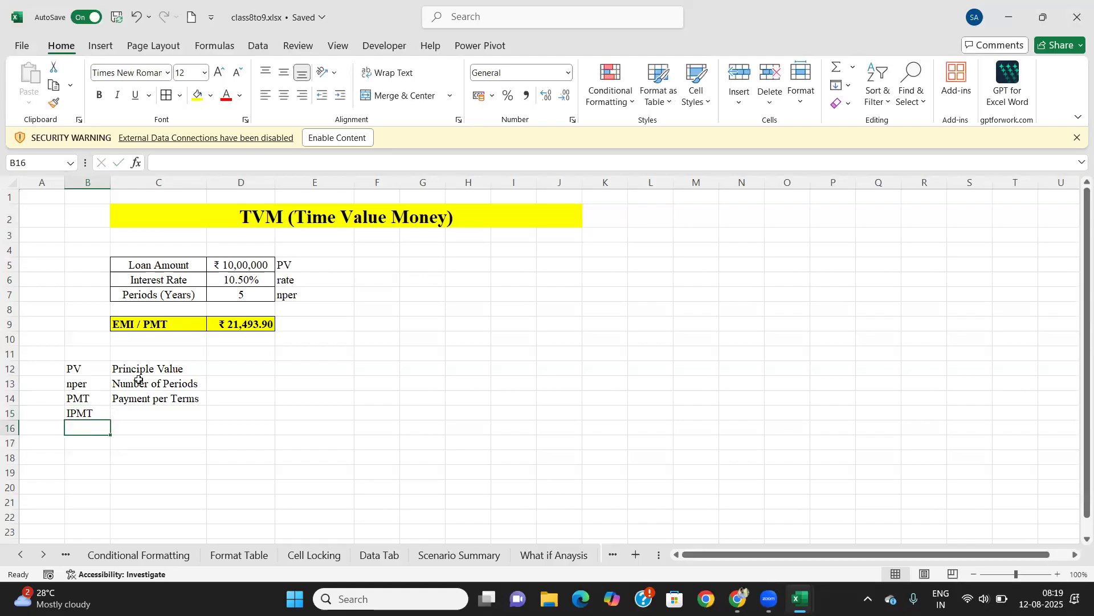
type("PPMT")
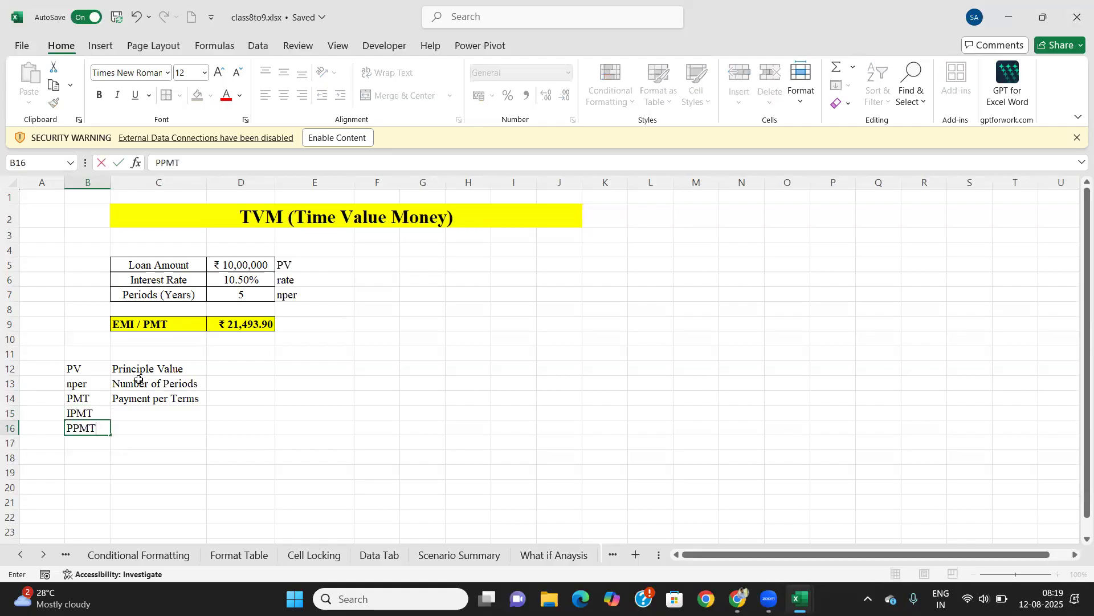
Step: Describe IPMT as "Interest Payment" in C15 and PPMT as "Principle Payment" in C16
key("Tab")
key("Up")
type("Inter")
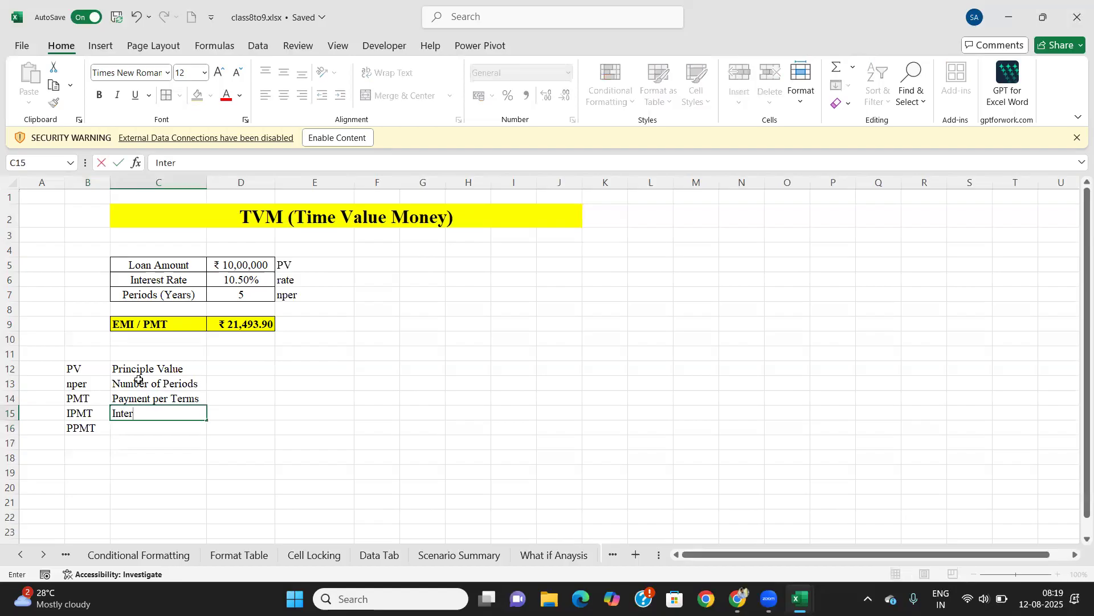
type("est Payment")
key("Return")
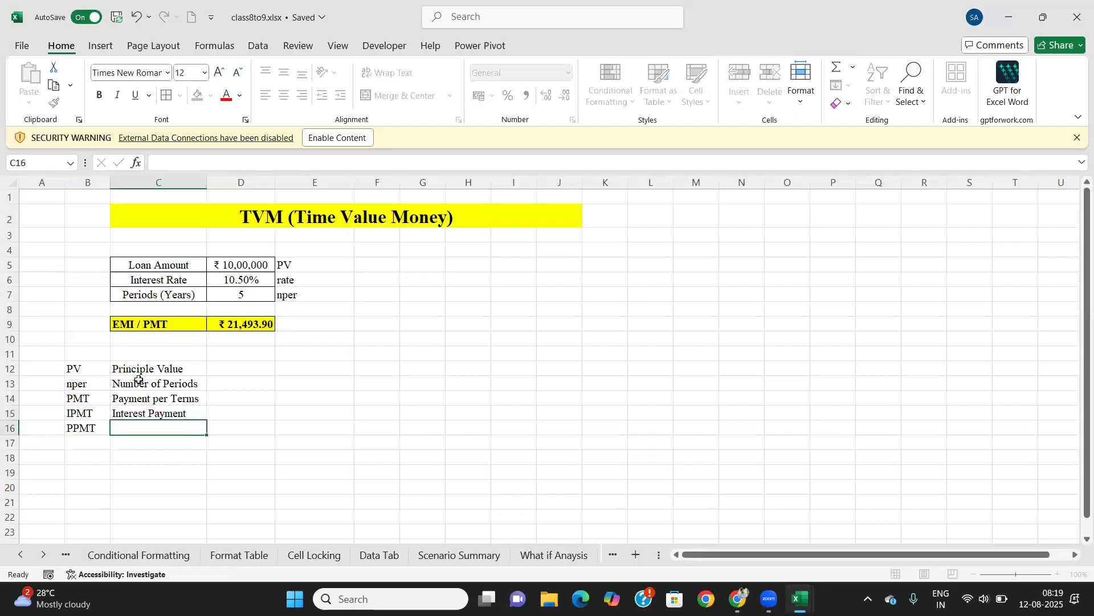
type("Pr")
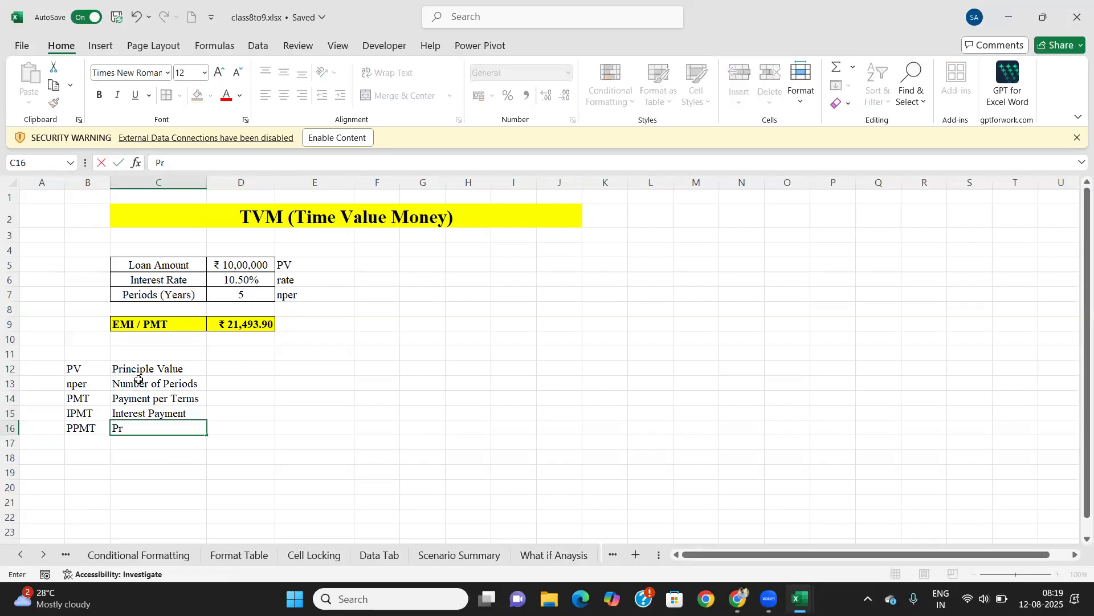
type("inciple Payment")
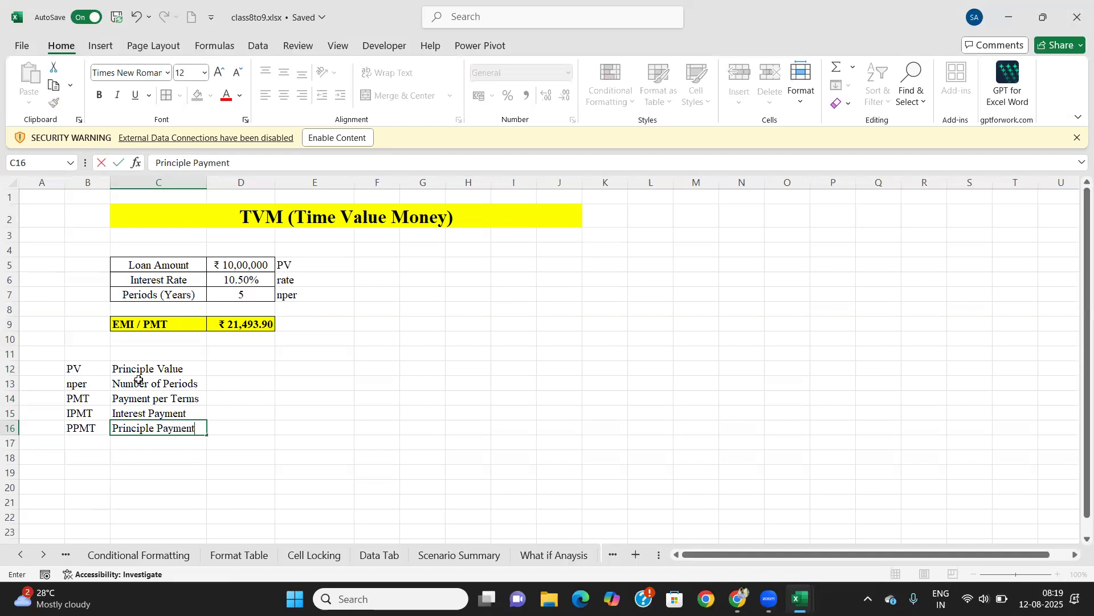
key("Return")
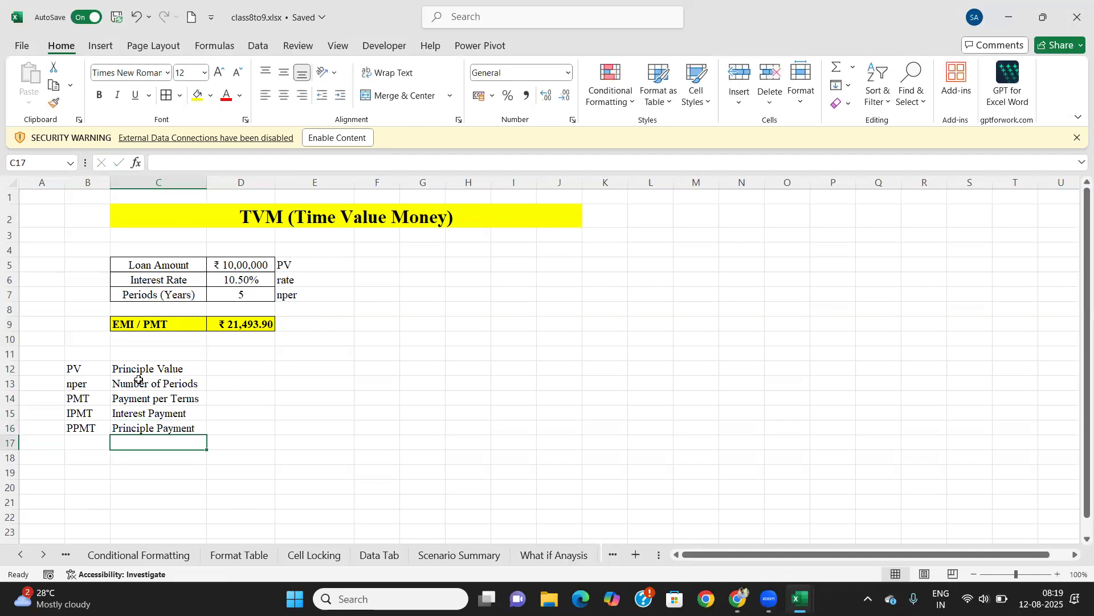
Step: Add the glossary entry "FV" in B17 with the meaning "Future Value" in C17
type("FV")
key("Tab")
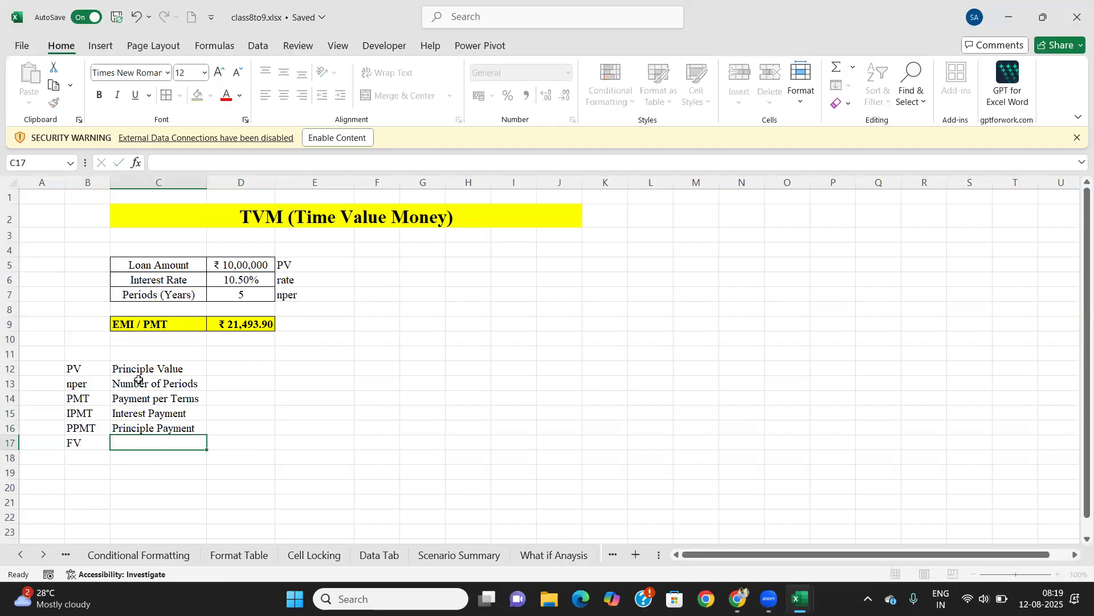
type("Future Value")
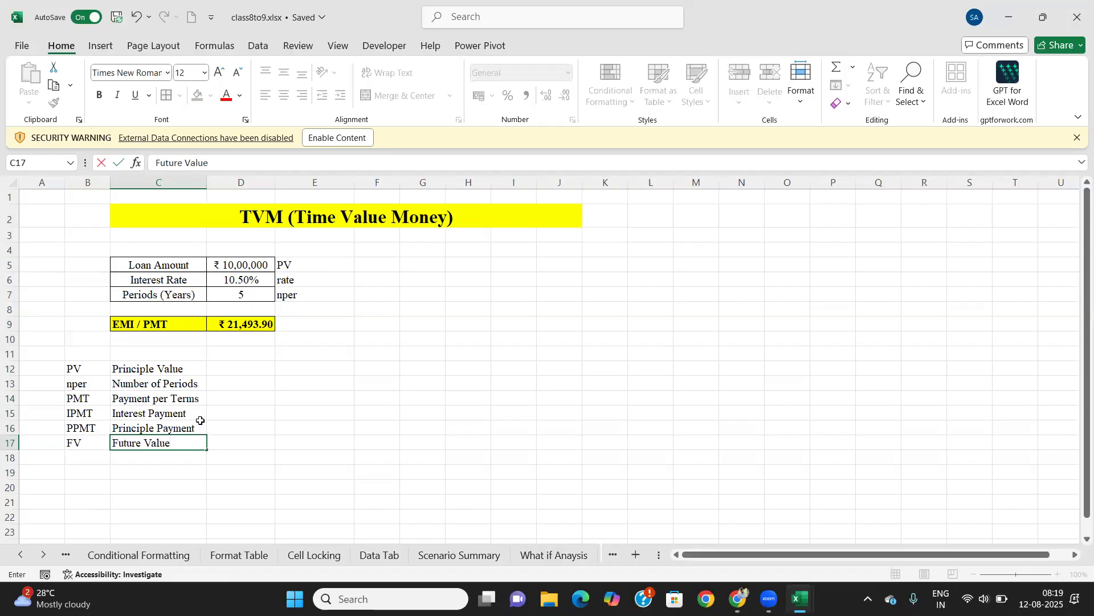
key("Tab")
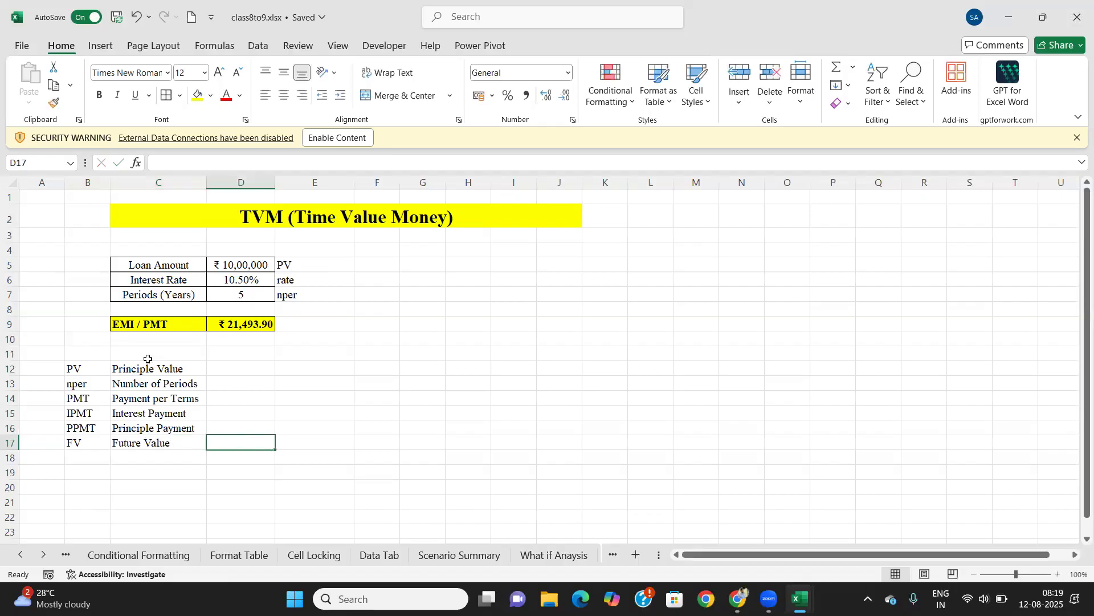
Step: Insert four blank rows at row 11, between the EMI / PMT row and the glossary
left_click(9, 352)
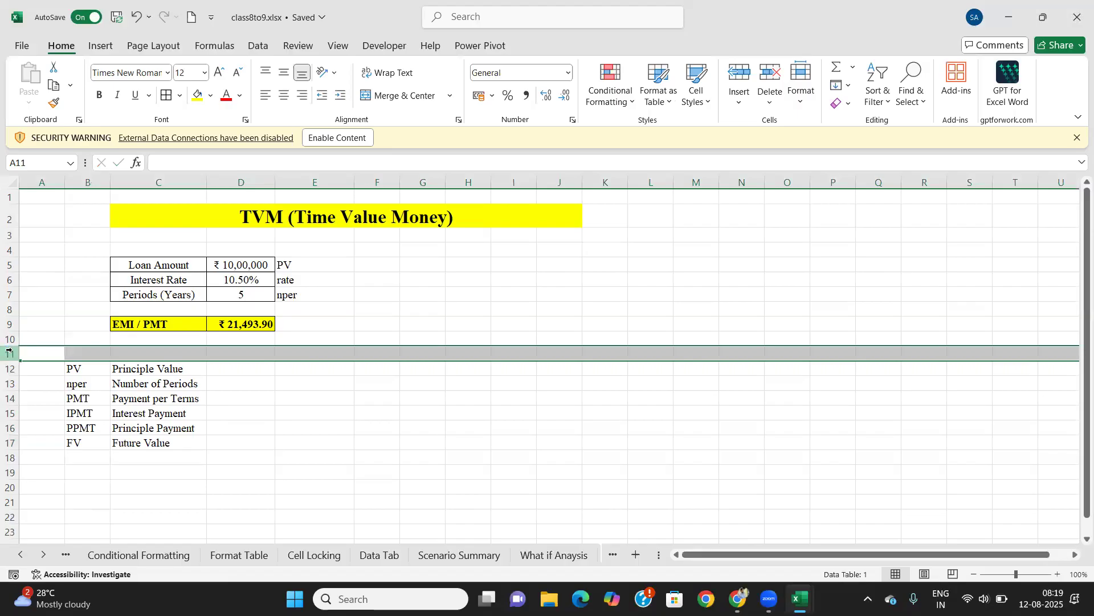
key("ctrl+shift+plus")
key("ctrl+shift+plus")
key("ctrl+shift+plus")
key("ctrl+shift+plus")
Step: Label C11 "Total Payment" and calculate the total repaid over the loan in D11 with =D9*D7*12
left_click(146, 356)
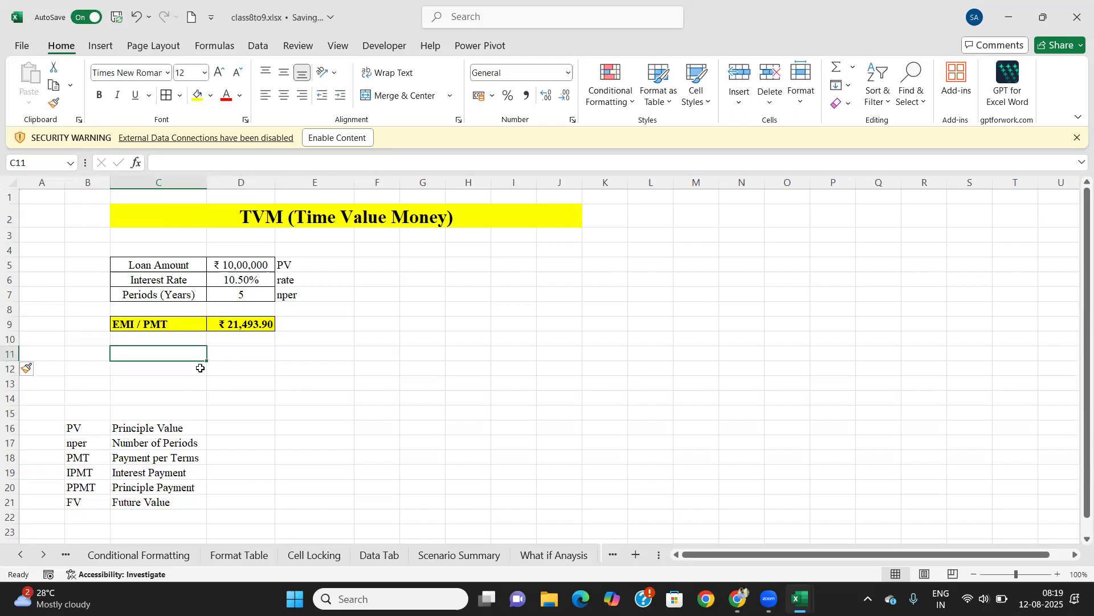
type("Total")
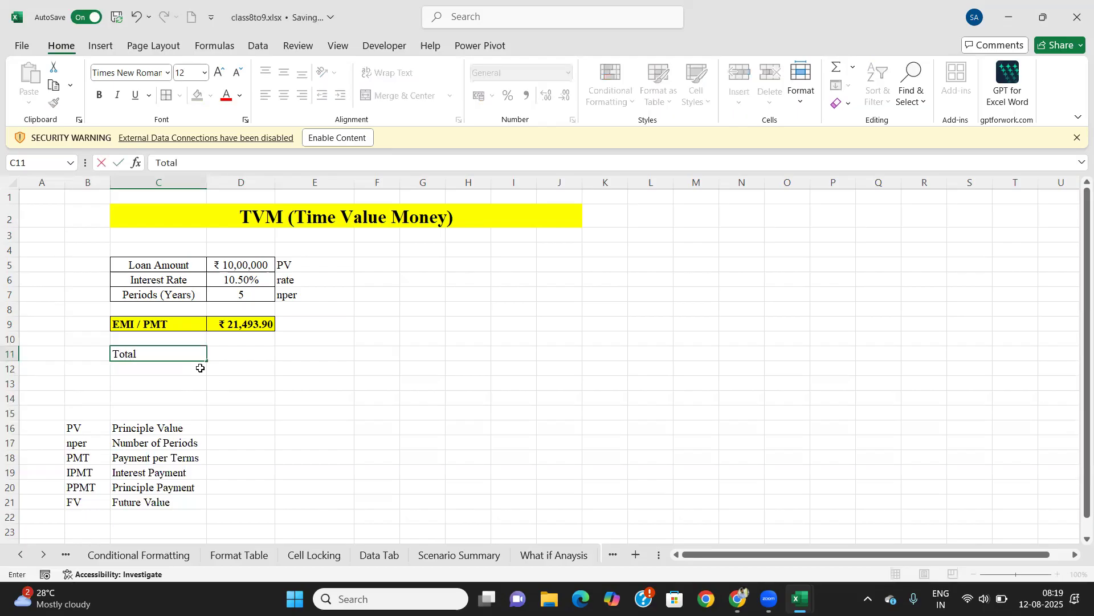
type(" Payment")
key("Tab")
type("=")
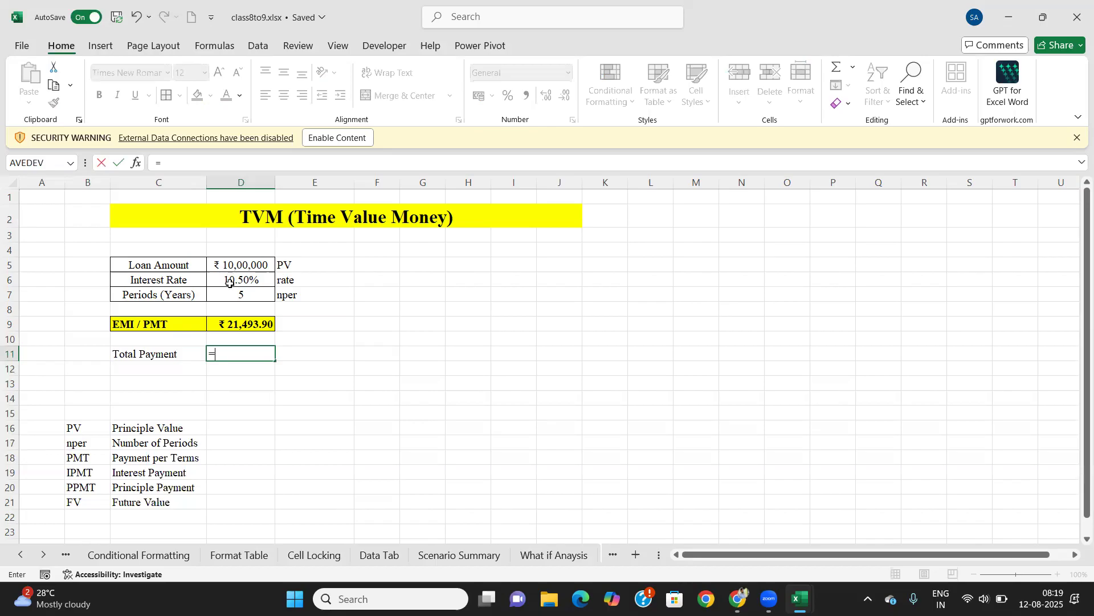
left_click(221, 327)
type("*")
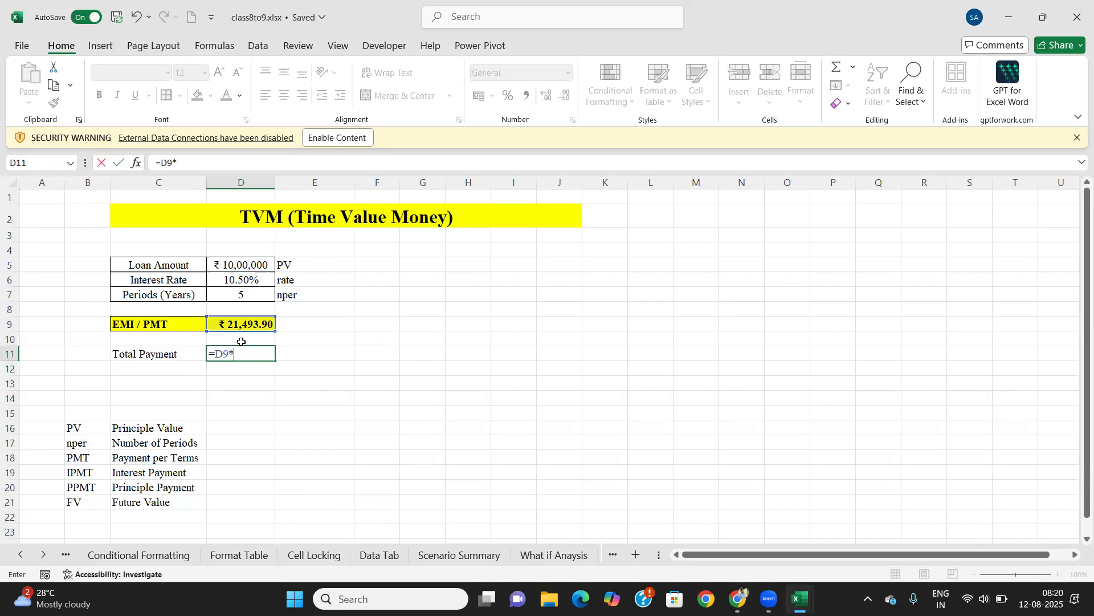
left_click(231, 295)
type("*12")
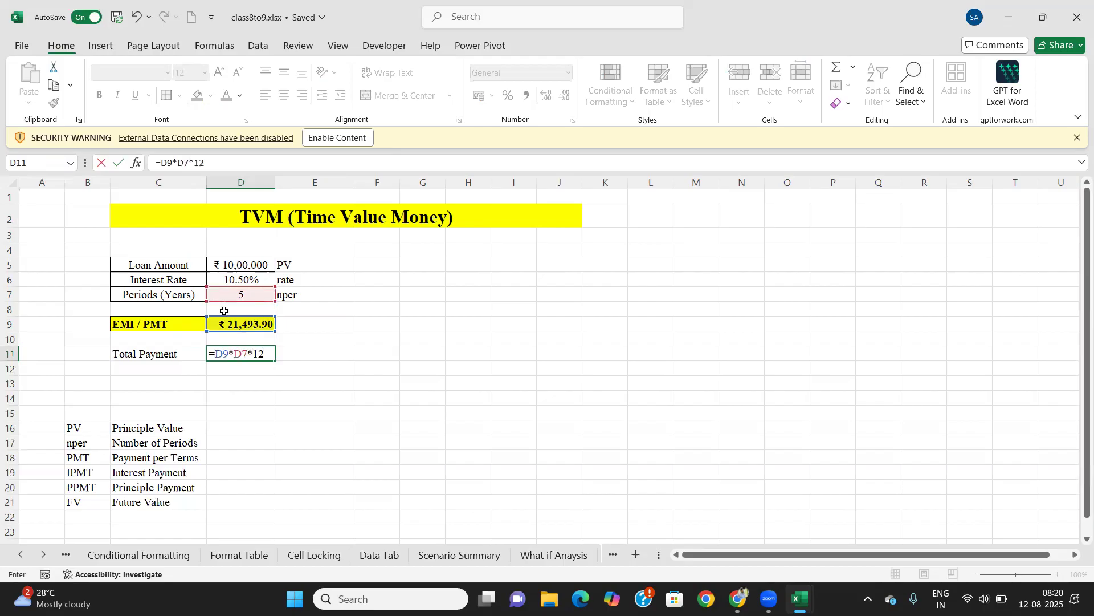
key("Return")
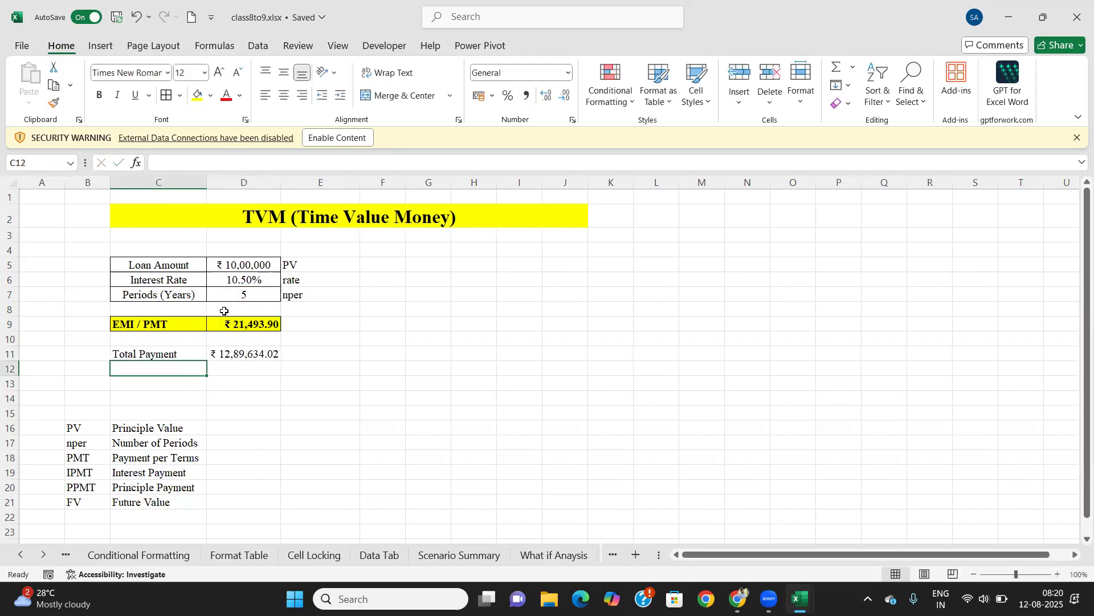
left_click(248, 354)
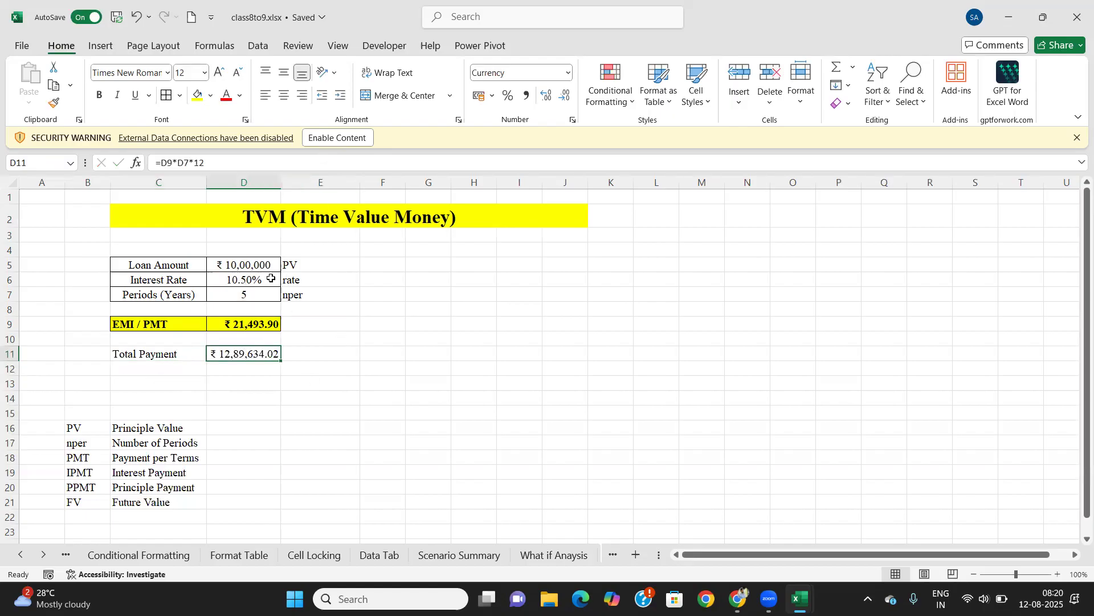
Step: Label C13 "Interest" and calculate the total interest in D13 with =D11-D5
left_click(155, 378)
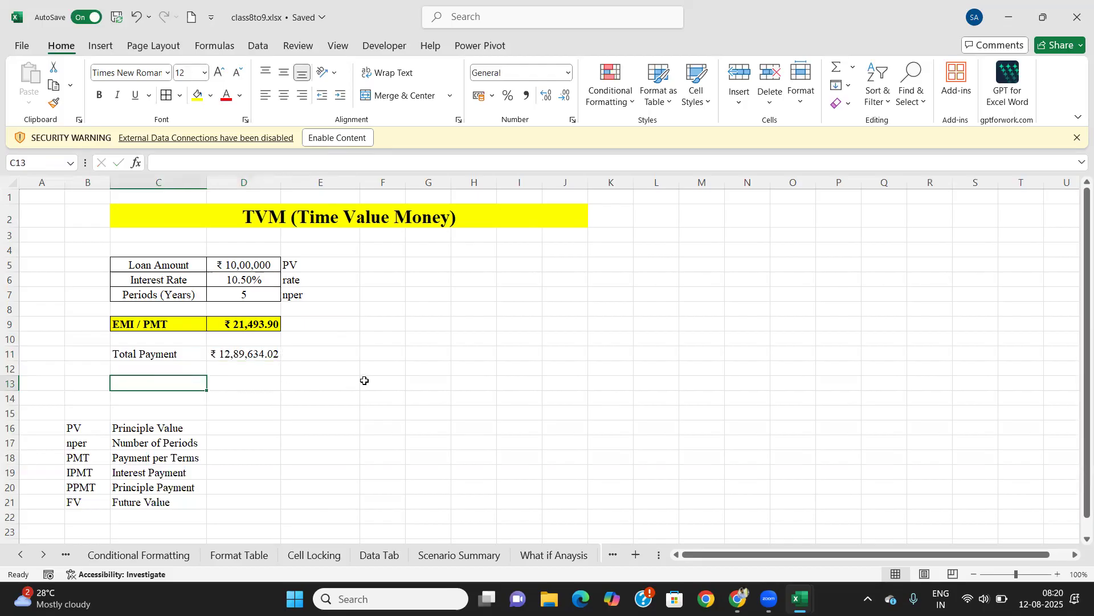
type("Interest")
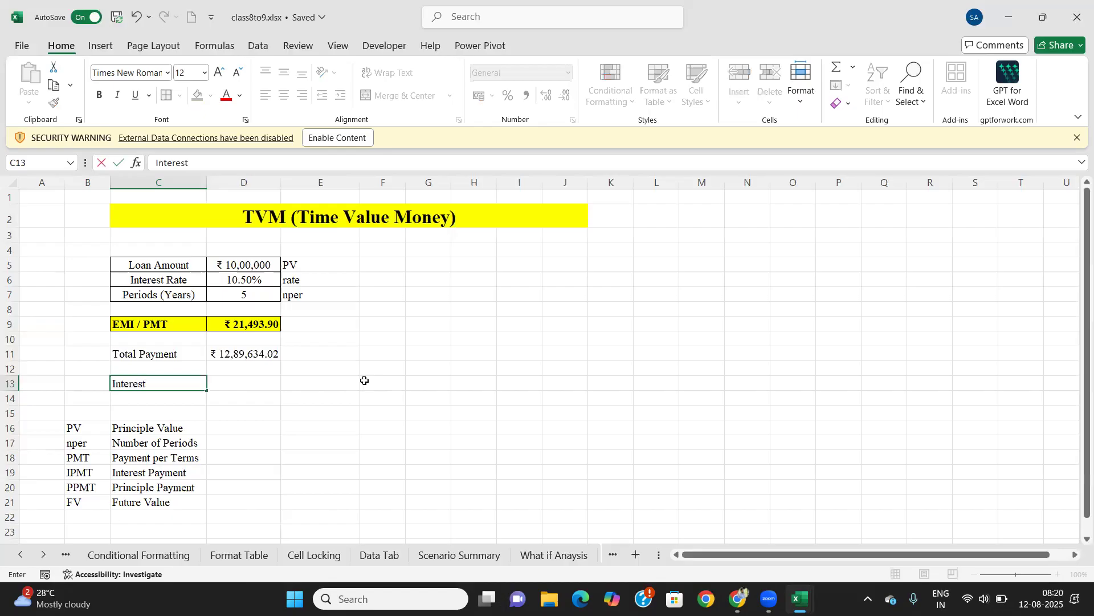
key("Tab")
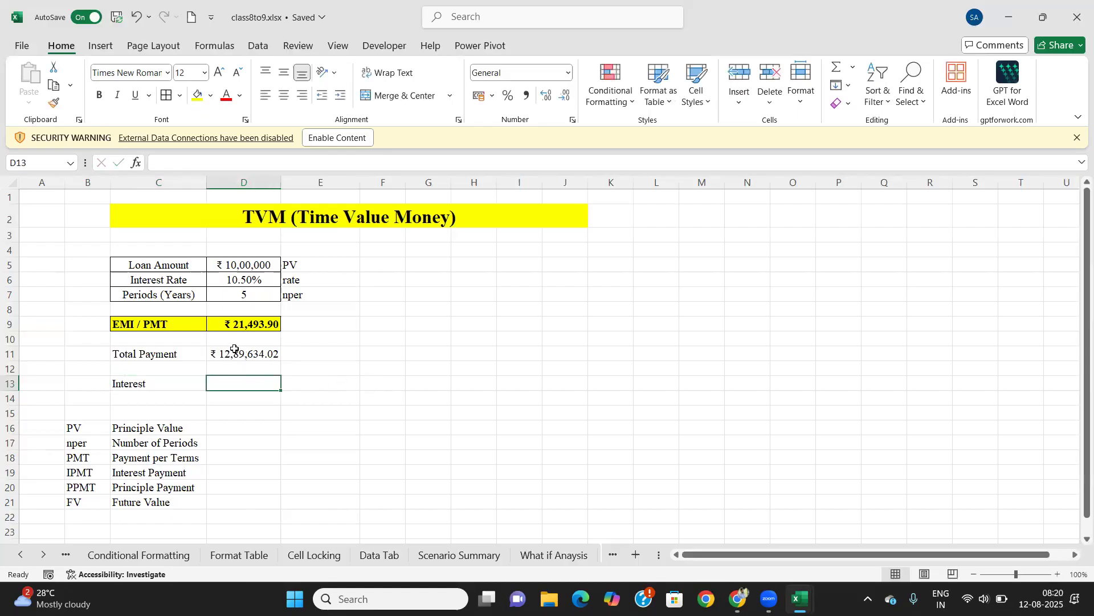
type("=")
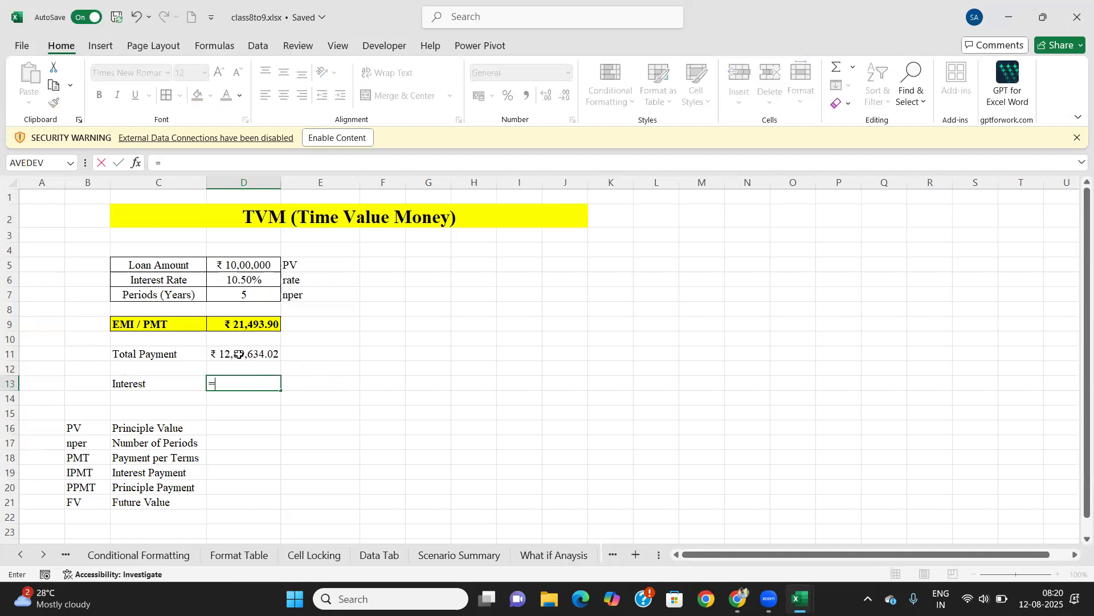
left_click(239, 354)
type("-")
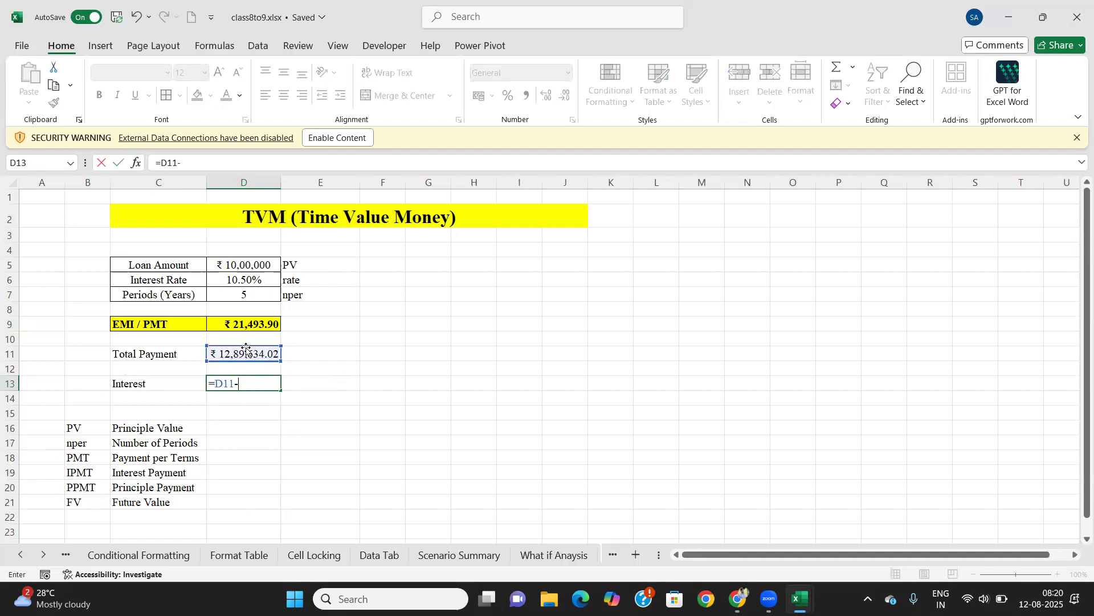
left_click(255, 266)
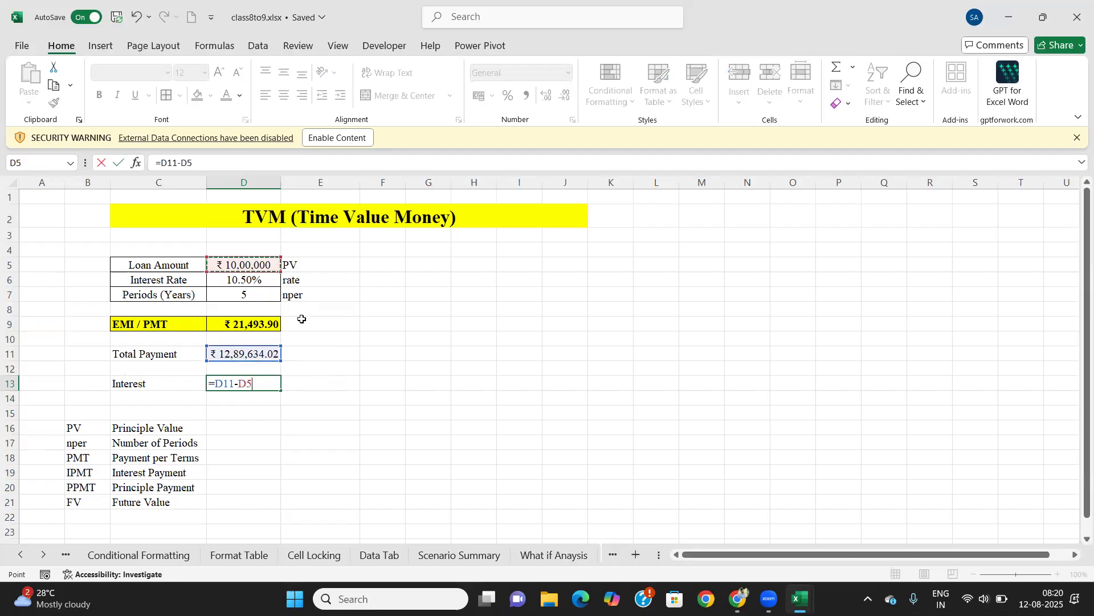
key("Return")
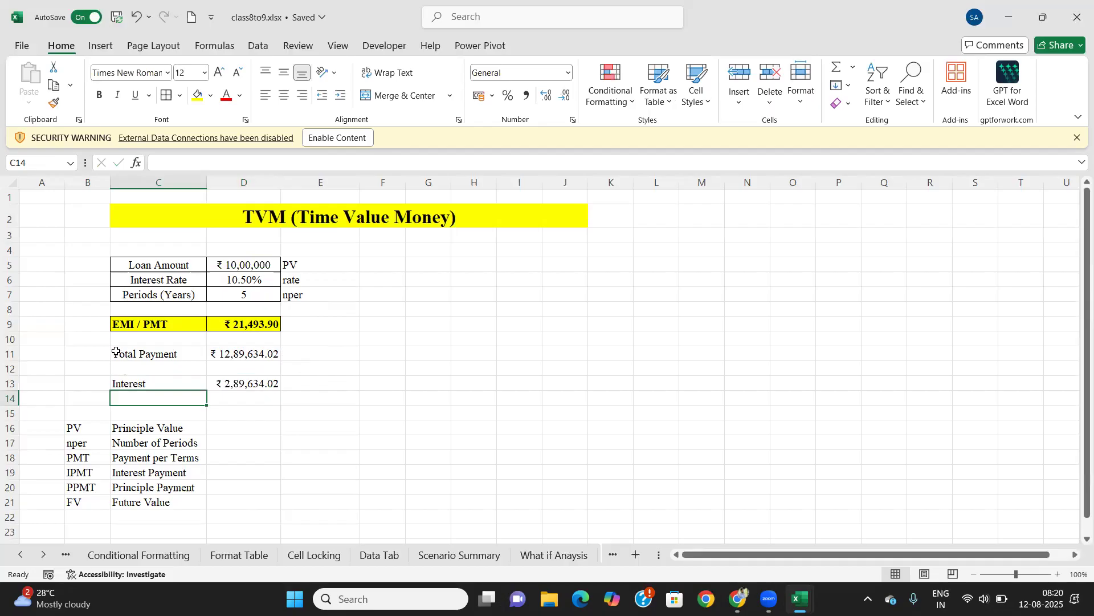
Step: Give the Total Payment cells C11:D11 and the Interest cells C13:D13 a yellow fill and borders
left_click_drag(117, 351, 245, 352)
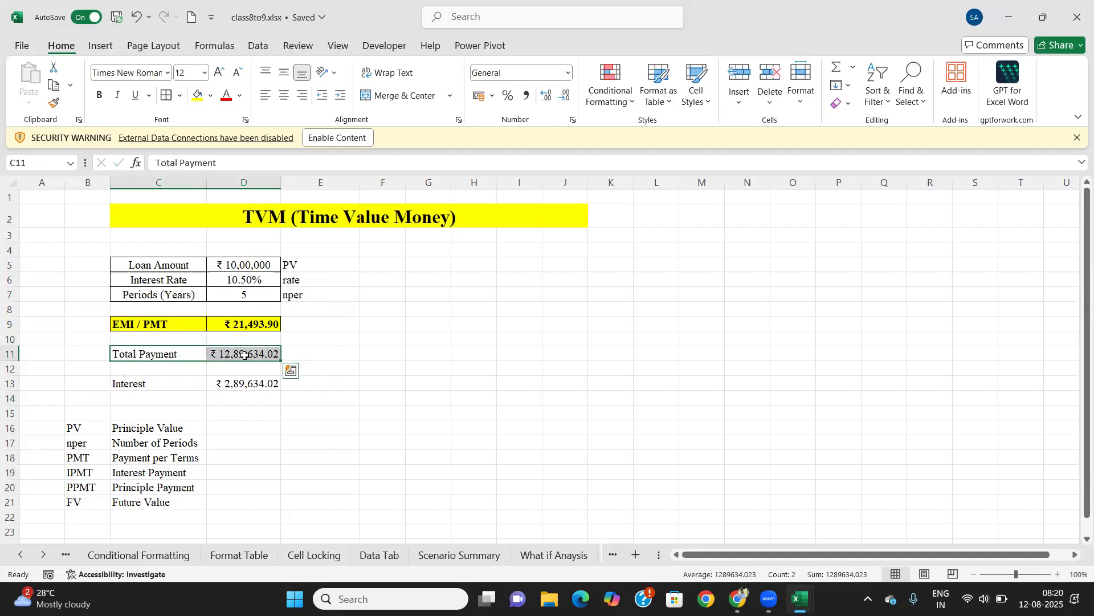
left_click(199, 97)
left_click(161, 383)
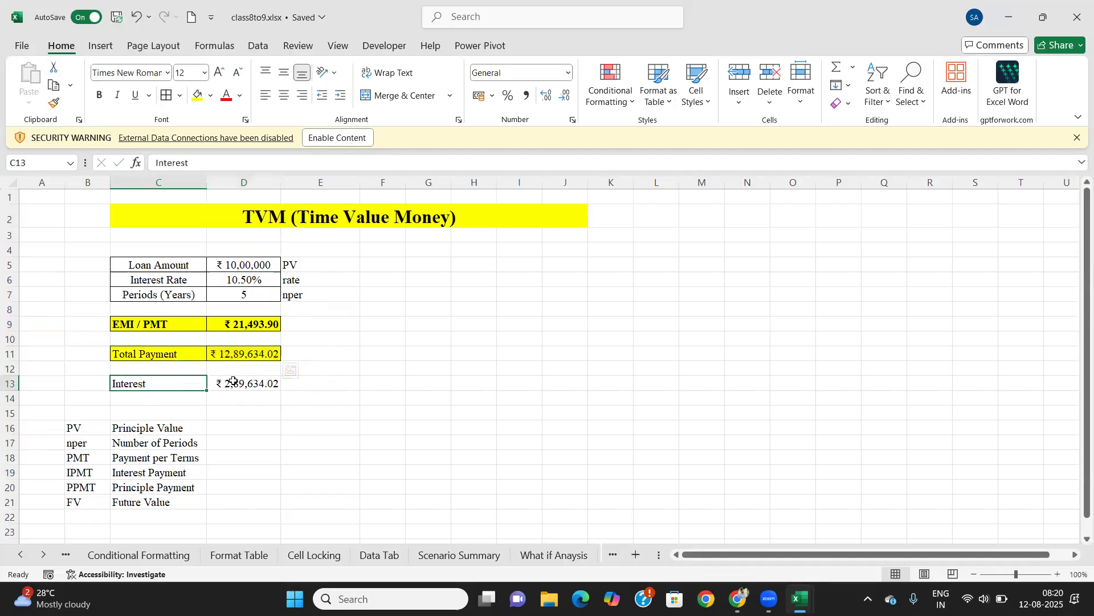
left_click_drag(233, 380, 242, 382)
left_click(199, 97)
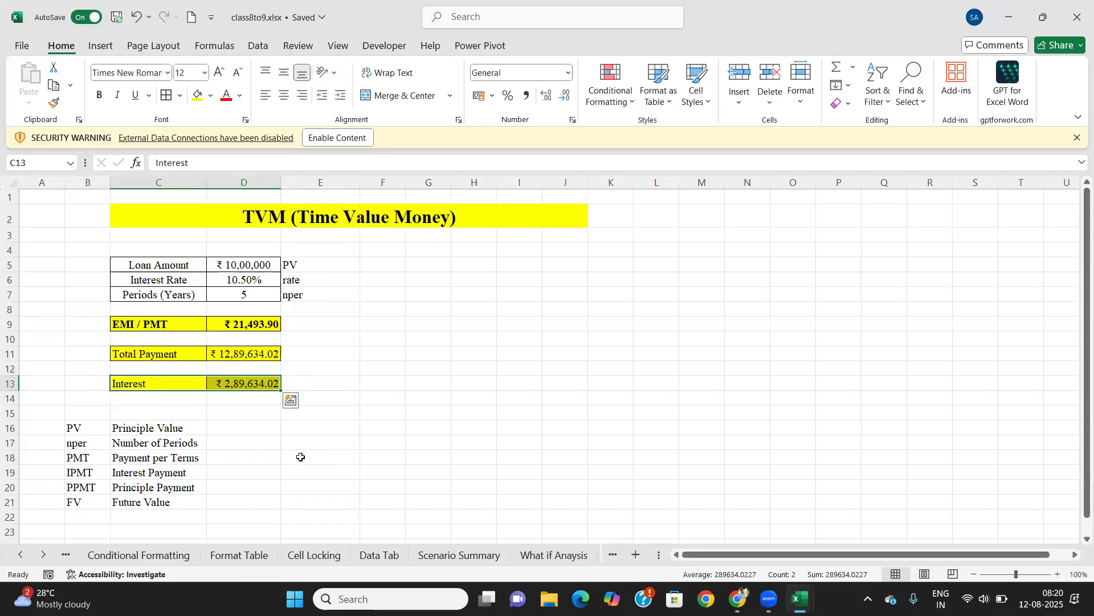
left_click(273, 457)
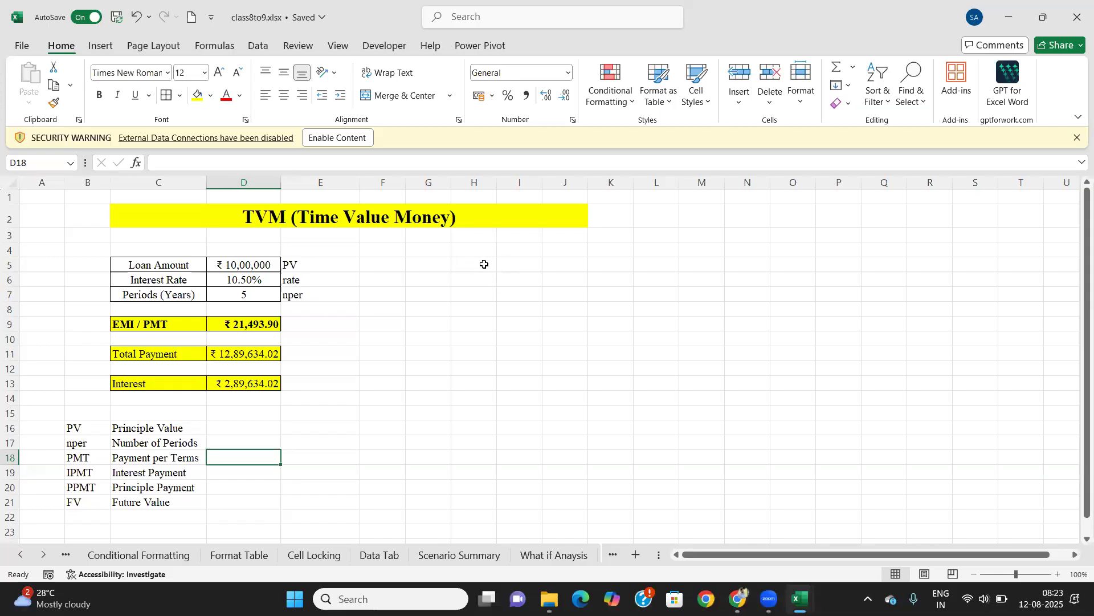
Step: Enter the schedule headers "Month" in H5 and "EMI/PMT" in I5, and widen column I to fit its header
left_click(487, 264)
type("Mo")
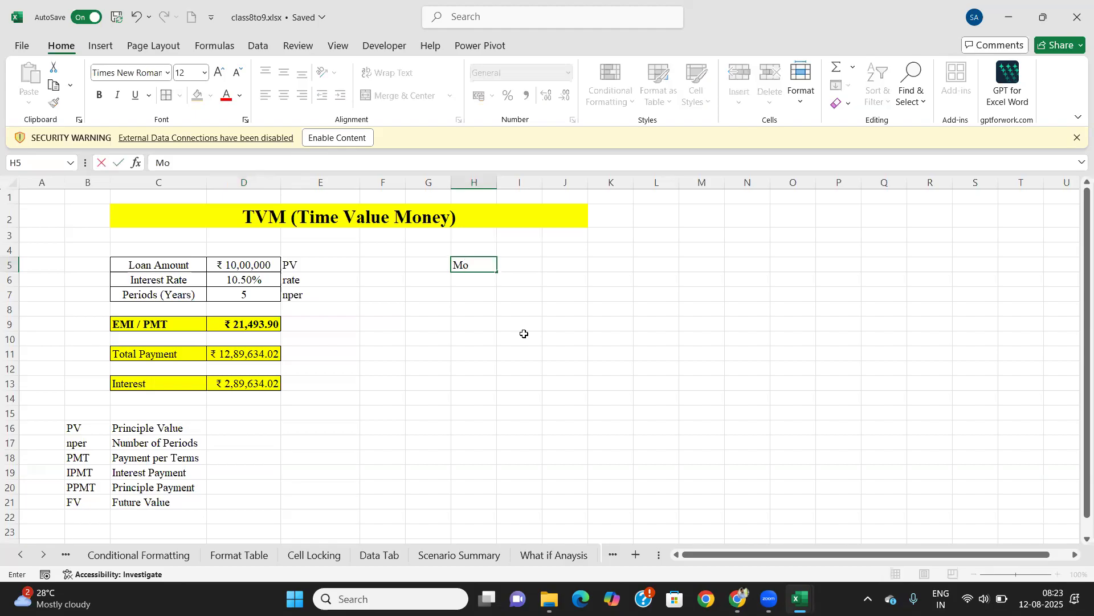
type("nth")
key("Tab")
type("EMI")
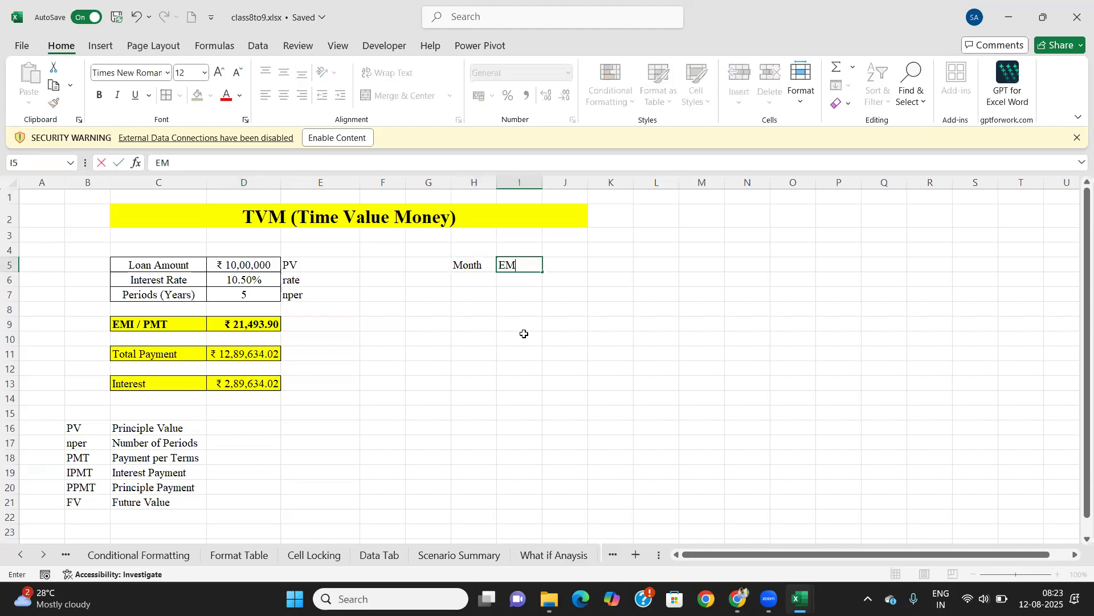
type("MT")
key("Tab")
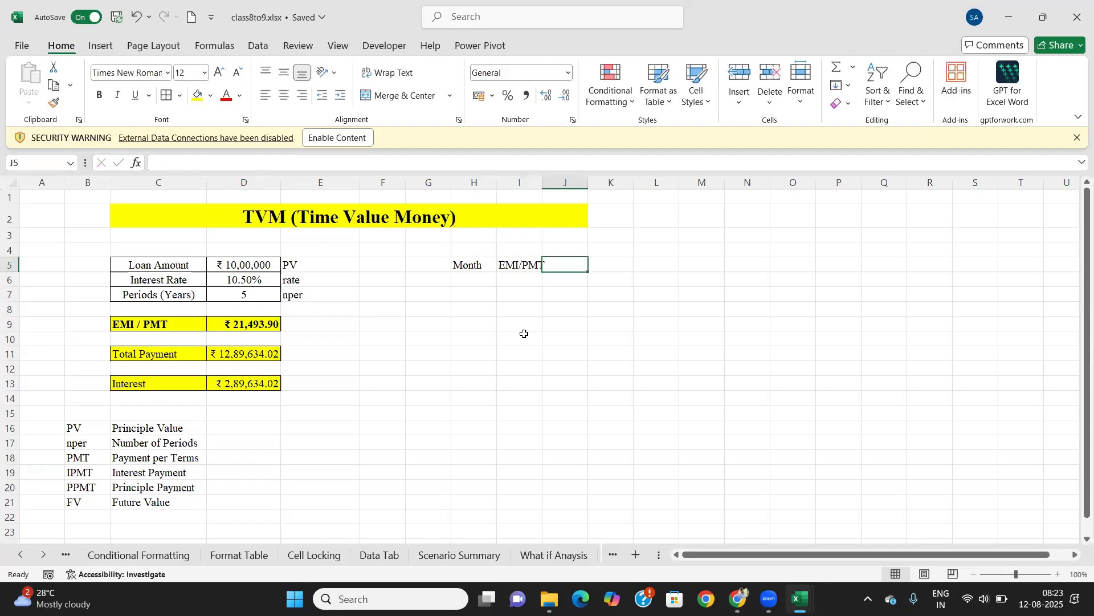
left_click_drag(557, 183, 558, 182)
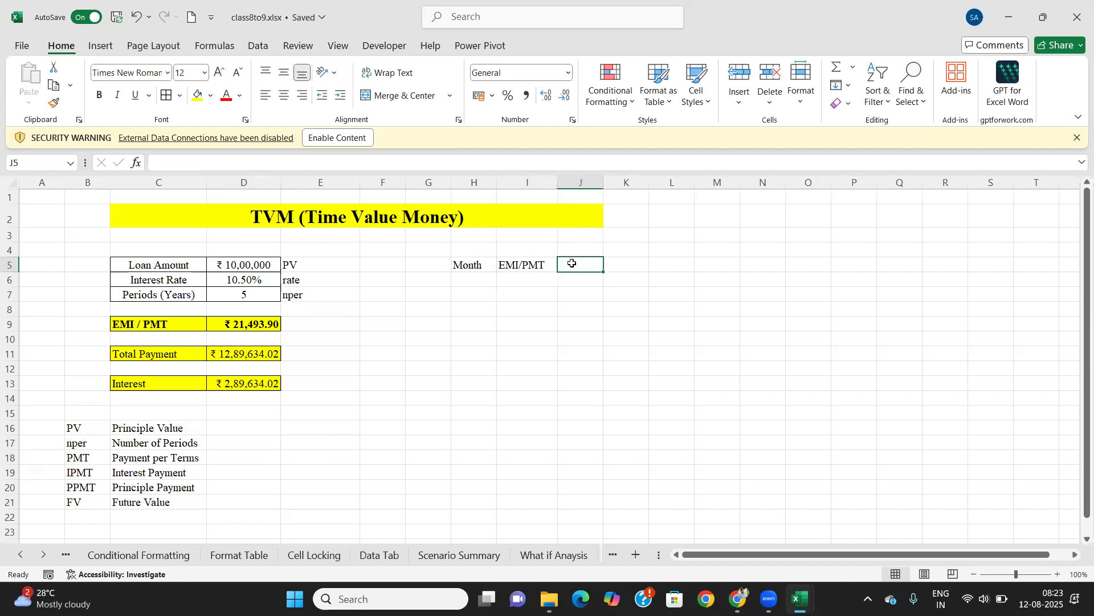
Step: Add the headers "IPMT" in J5, "PPMT" in K5 and "Amount Left" in L5, and widen columns L and H
type("IPMT")
key("Tab")
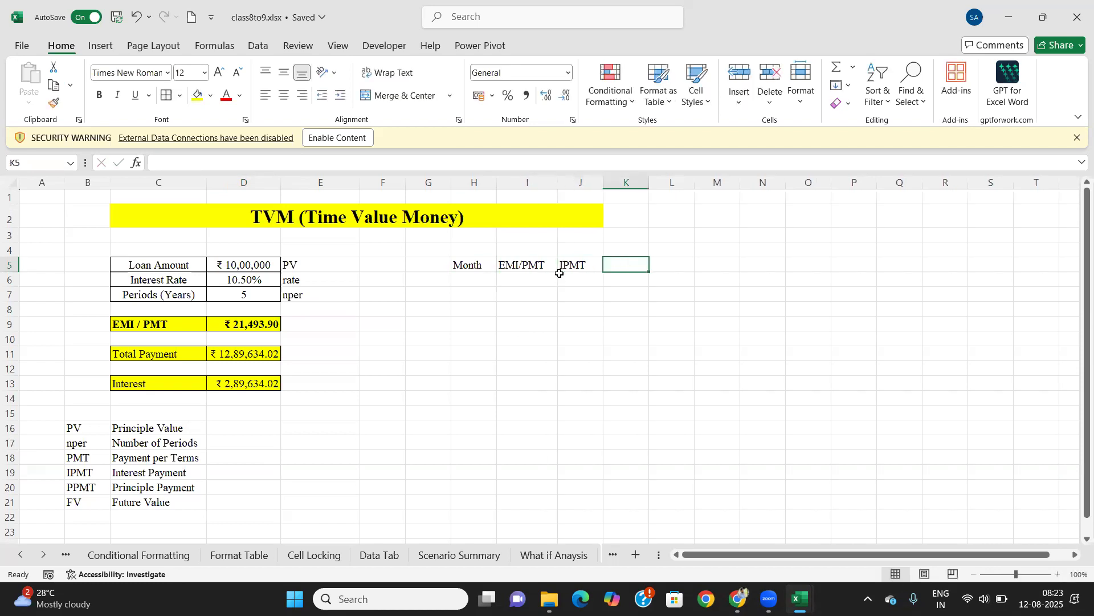
type("PPMT")
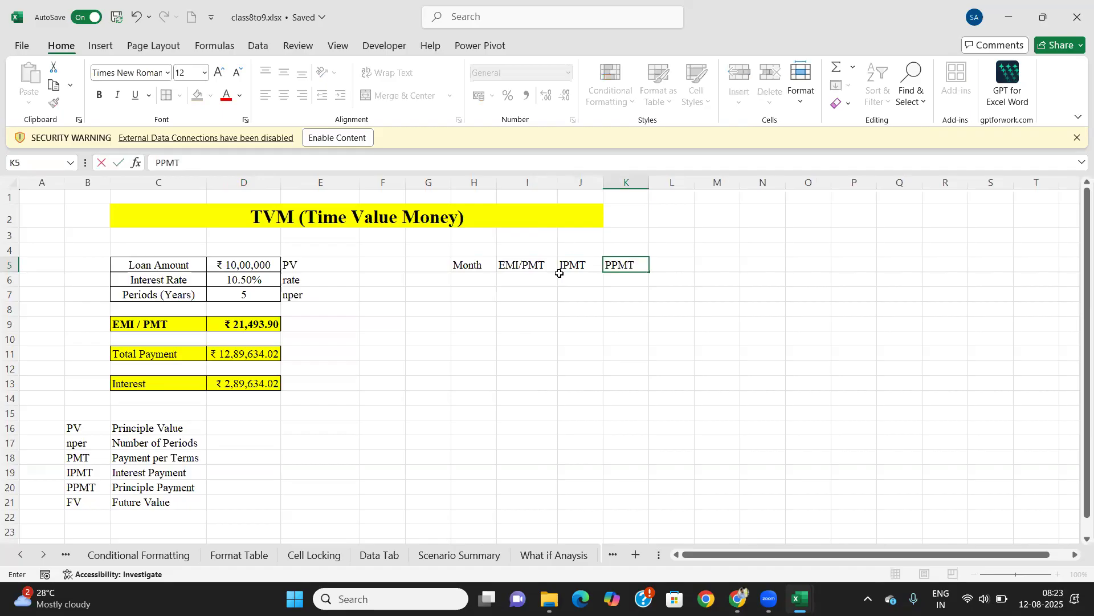
key("Tab")
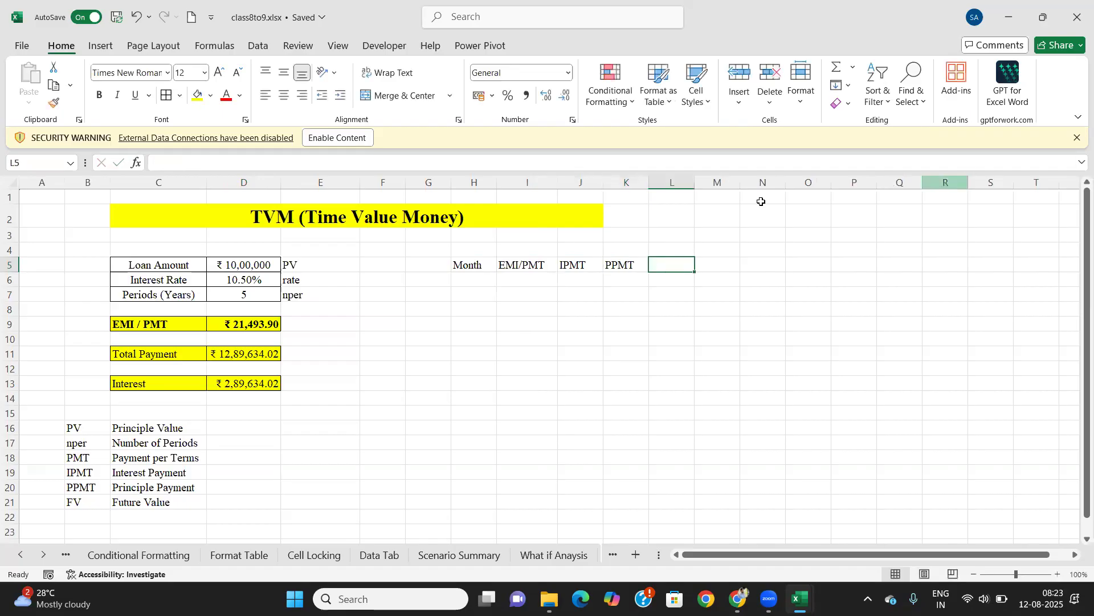
left_click_drag(695, 182, 717, 195)
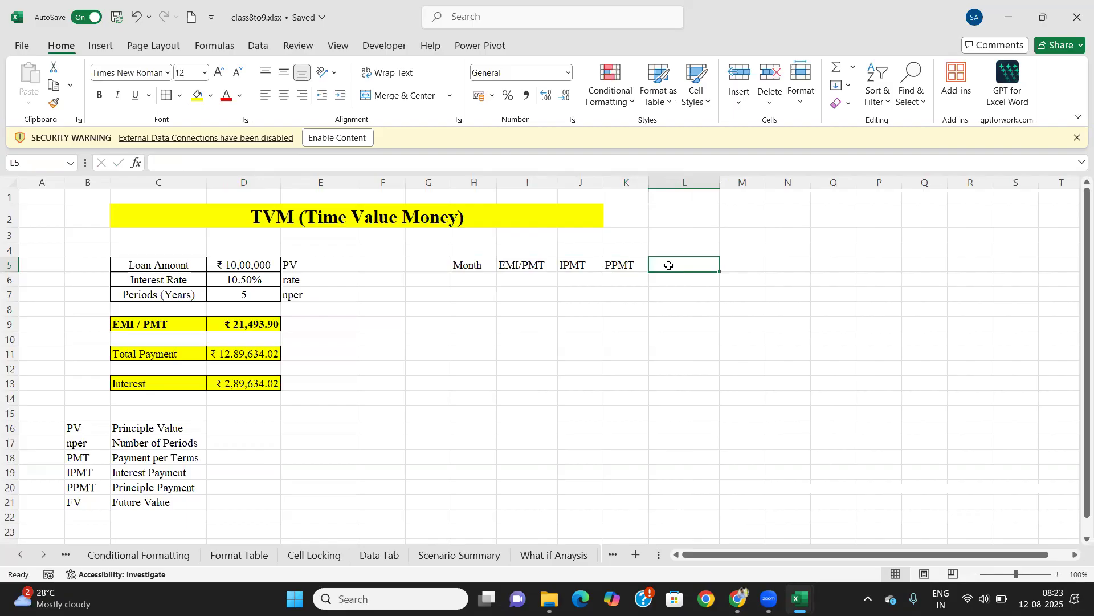
type("Amount Left")
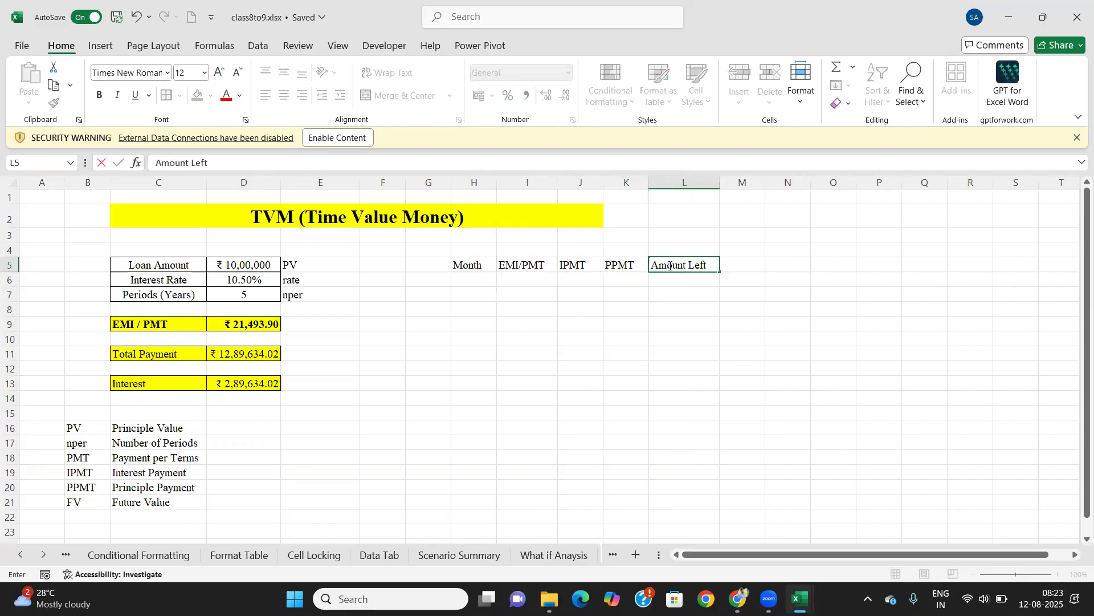
key("Tab")
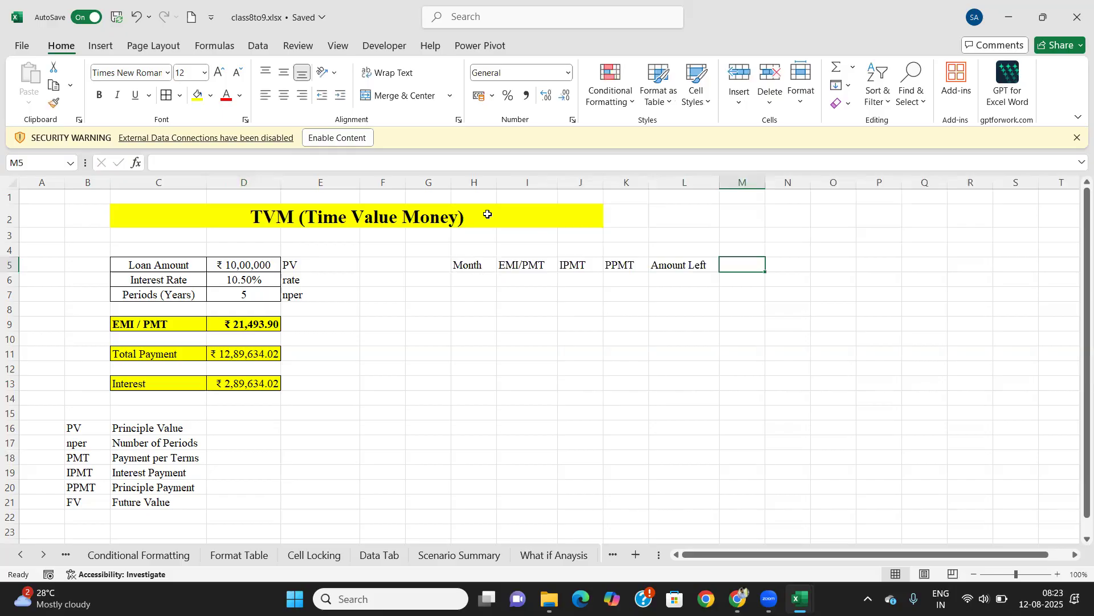
left_click_drag(494, 186, 504, 186)
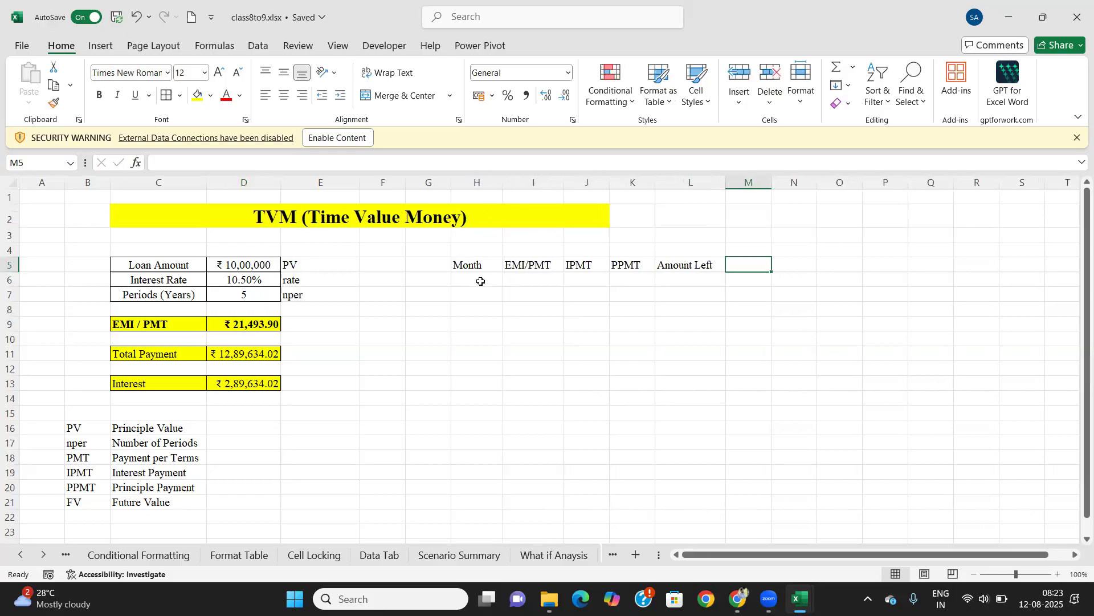
Step: Number the months from 1 to 30 down the Month column in H6:H35
left_click_drag(473, 265, 672, 383)
scroll(436, 333, "up", 2)
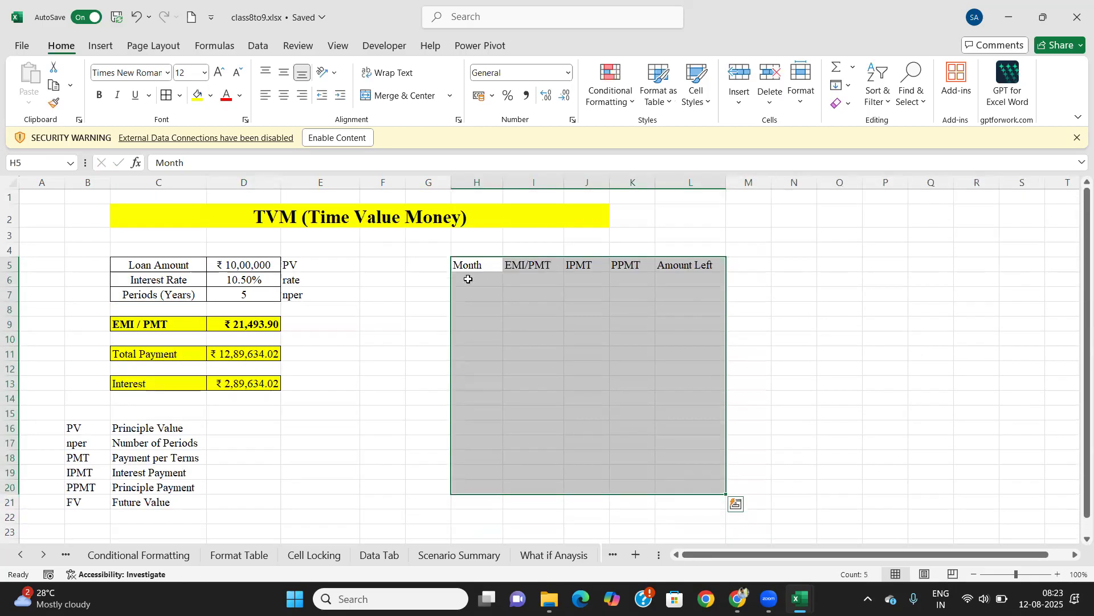
left_click(475, 276)
type("1")
key("Return")
type("2")
key("Return")
left_click_drag(476, 275, 486, 496)
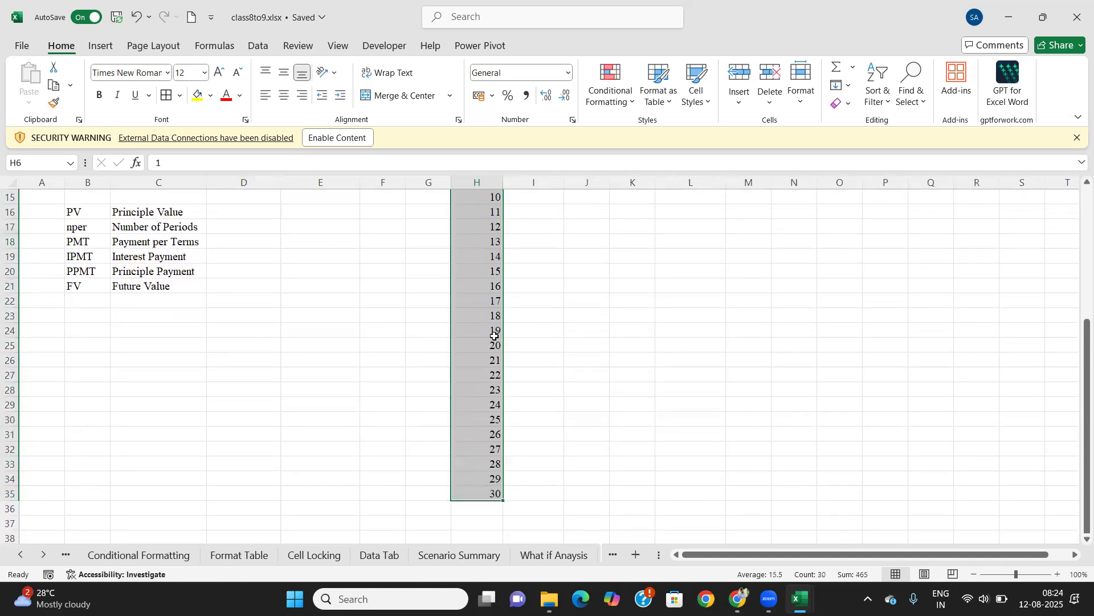
Step: Centre the schedule range H5:L36 horizontally and vertically and apply borders to all its cells
scroll(494, 336, "up", 5)
left_click_drag(473, 268, 637, 518)
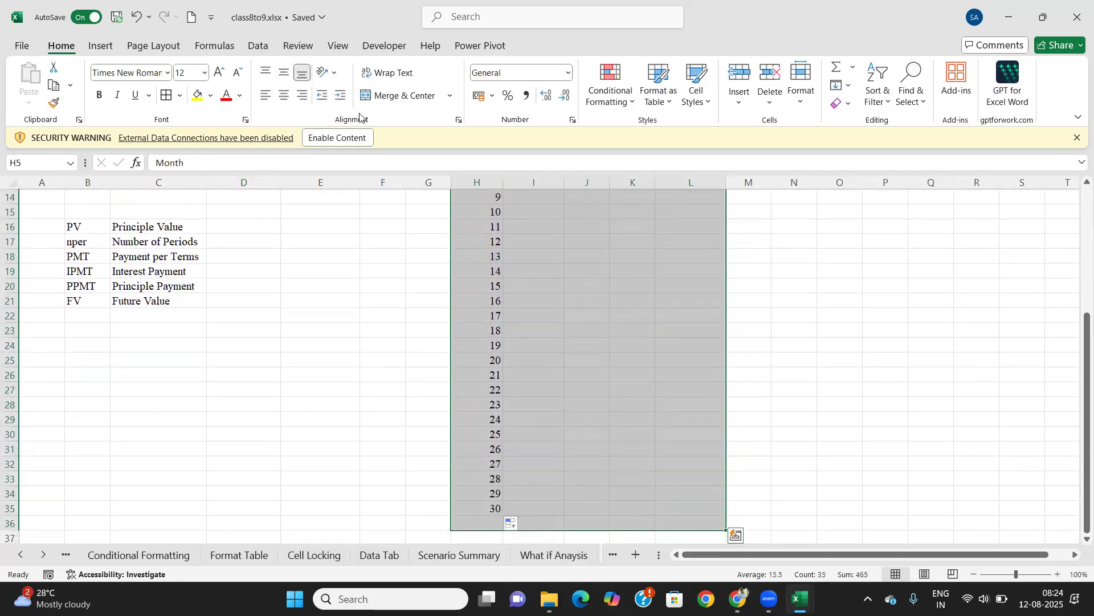
left_click(284, 73)
left_click(284, 95)
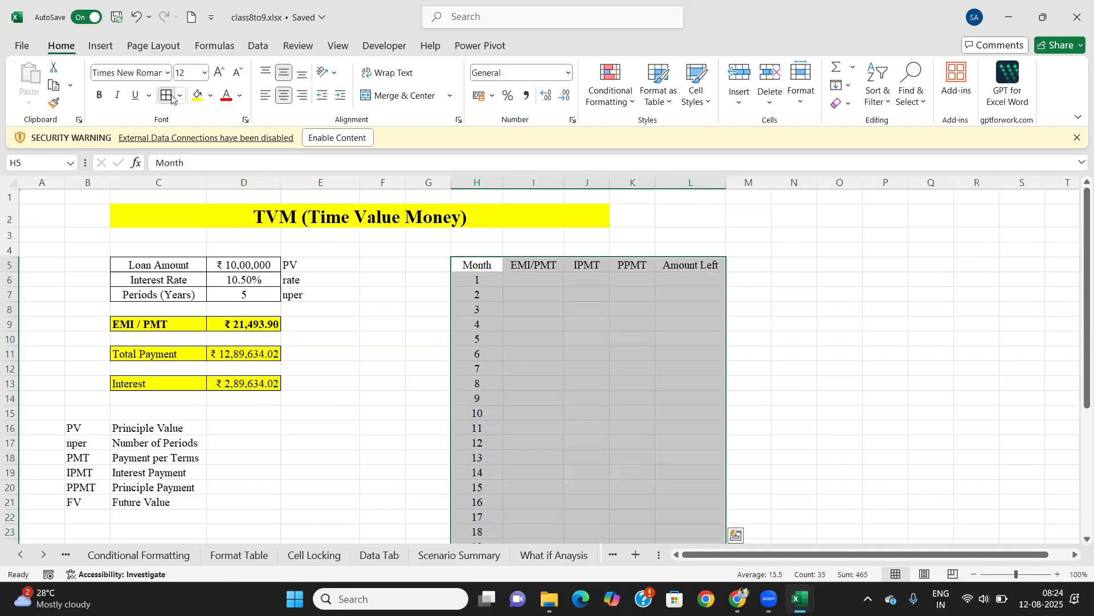
left_click(171, 95)
left_click(586, 338)
Step: Widen the schedule columns I to L and make the headers in H5:L5 bold
left_click_drag(565, 182, 742, 183)
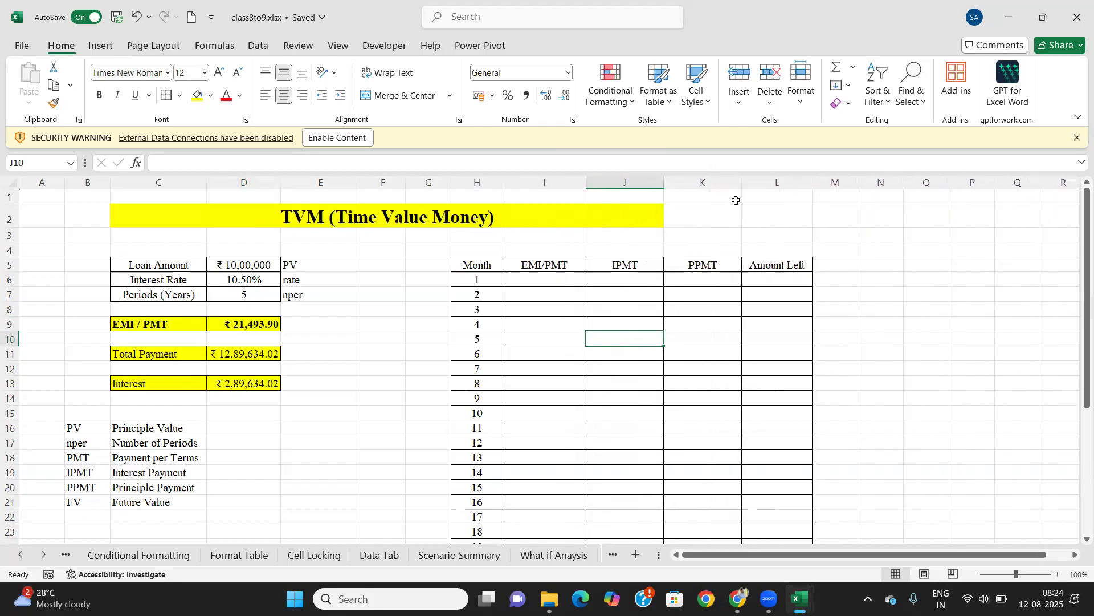
left_click_drag(819, 192, 852, 183)
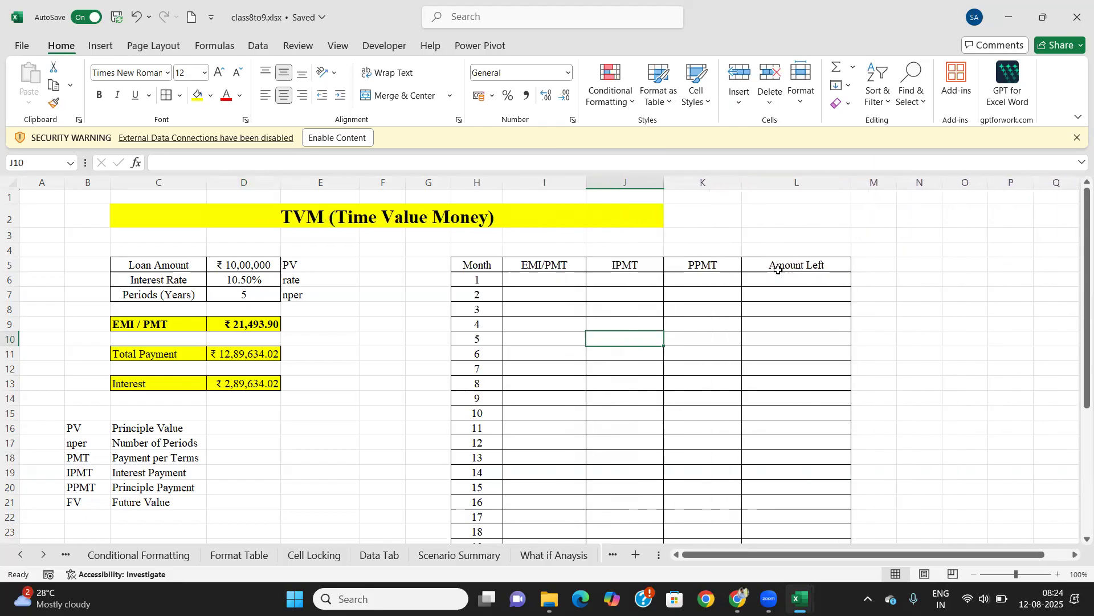
left_click_drag(477, 264, 806, 264)
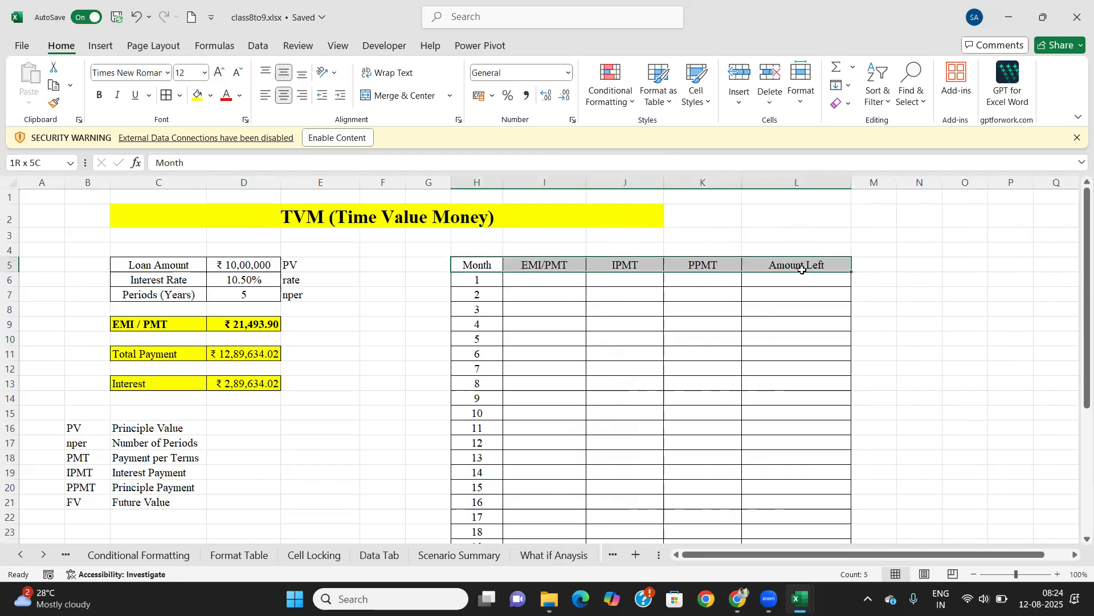
left_click(101, 96)
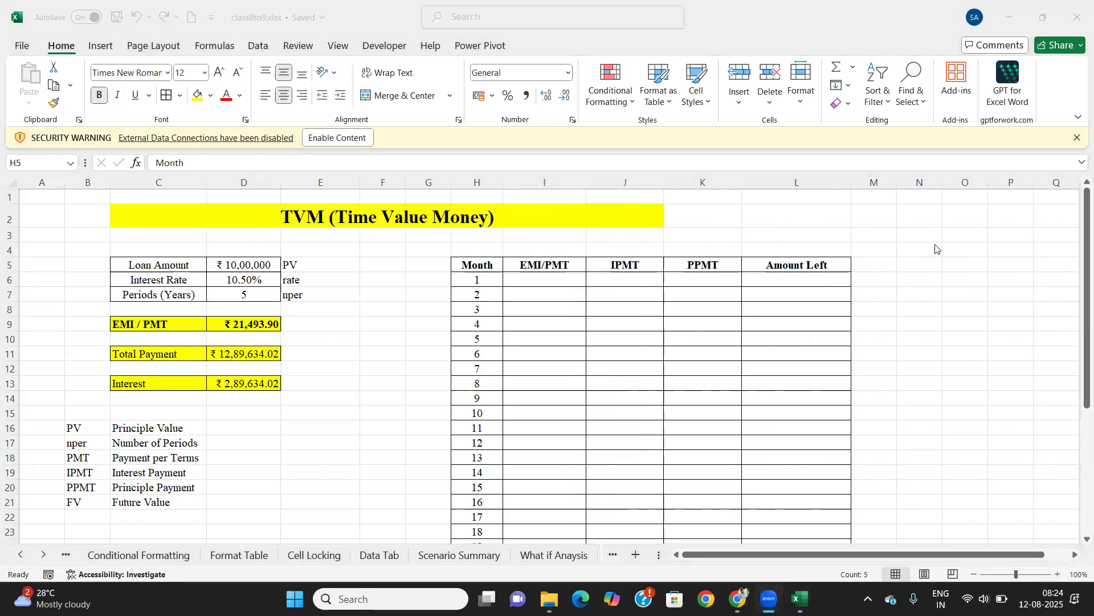
Step: Calculate the EMI in I6 with =PMT($D$6/12,$D$7*12,-$D$5) and fill the formula down the EMI/PMT column for all listed months
left_click(550, 280)
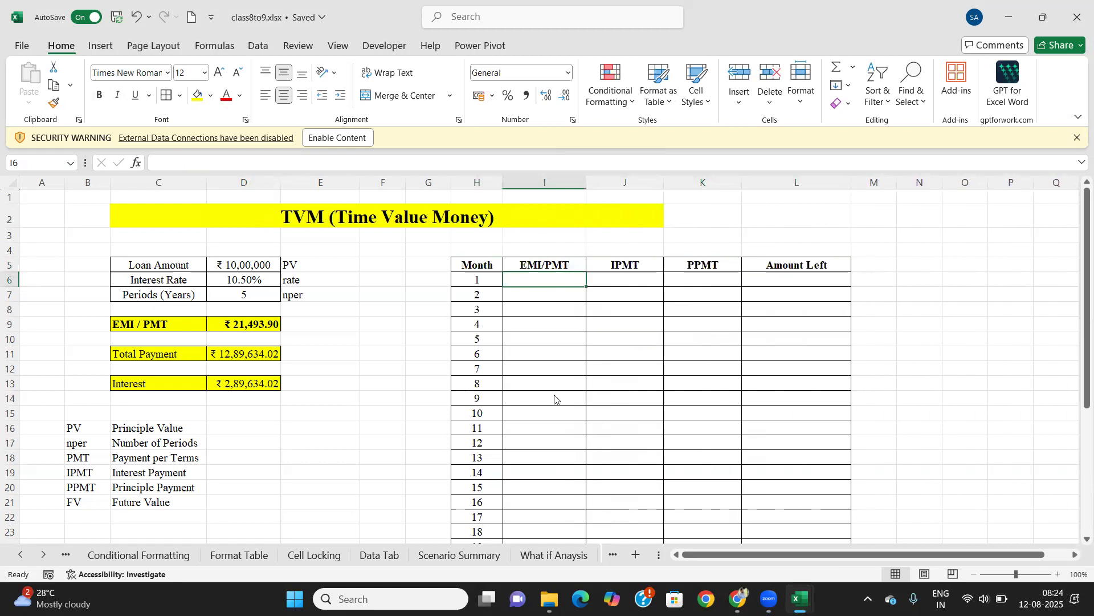
scroll(556, 396, "down", 8)
scroll(557, 393, "up", 8)
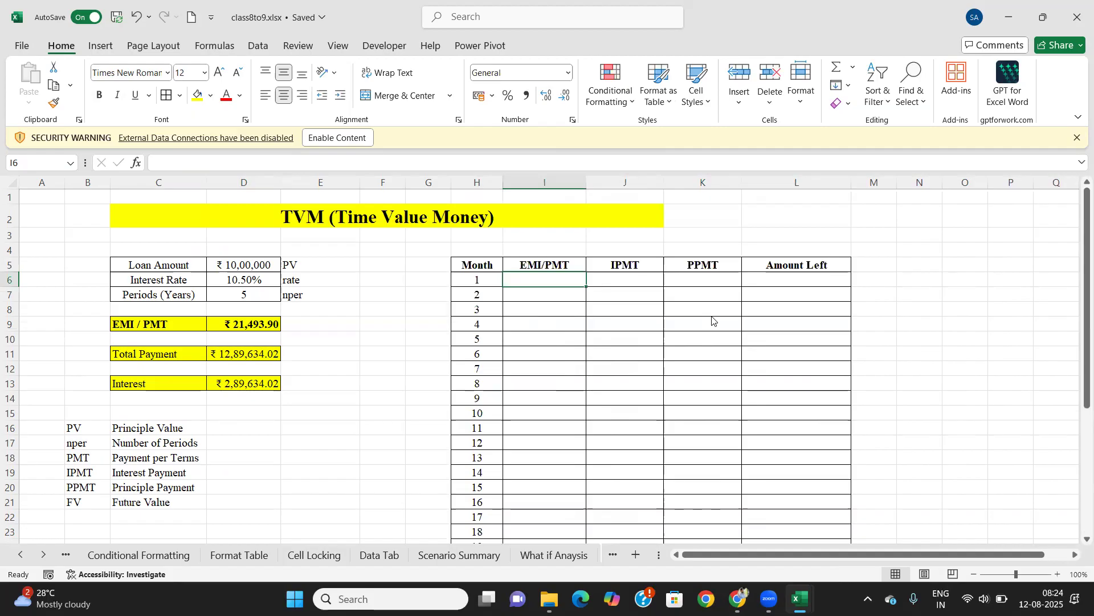
type("=pmt")
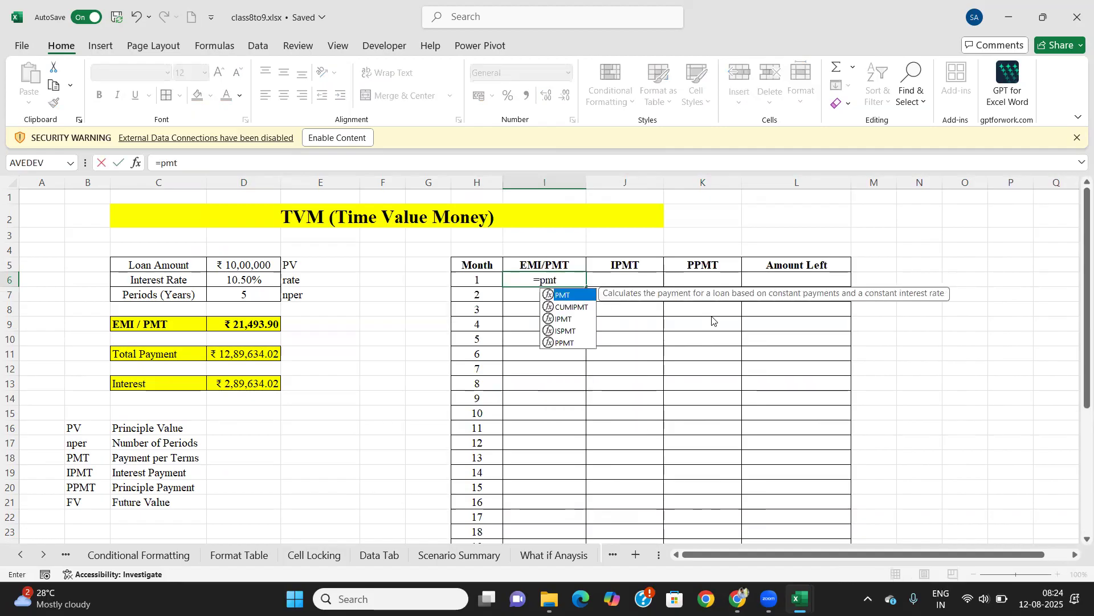
key("Tab")
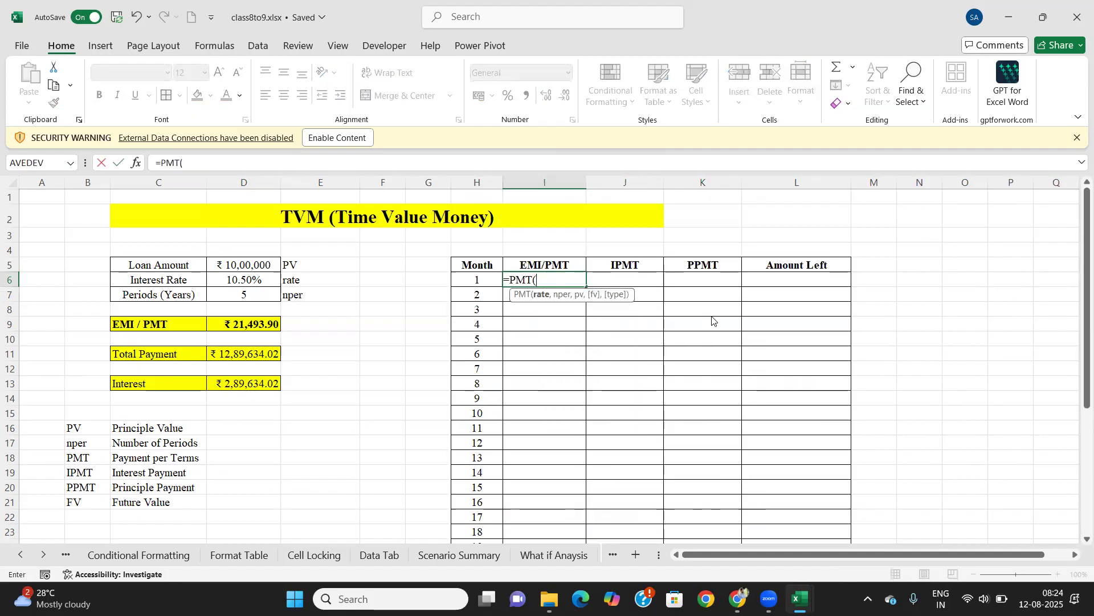
left_click(255, 283)
key("F4")
type("/")
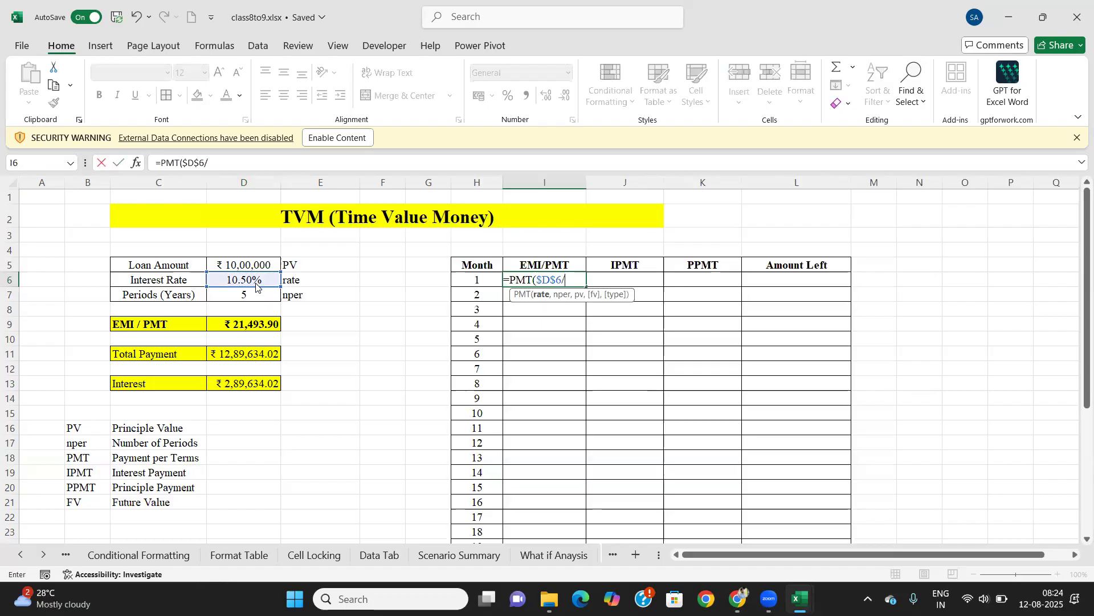
type("12,")
left_click(258, 293)
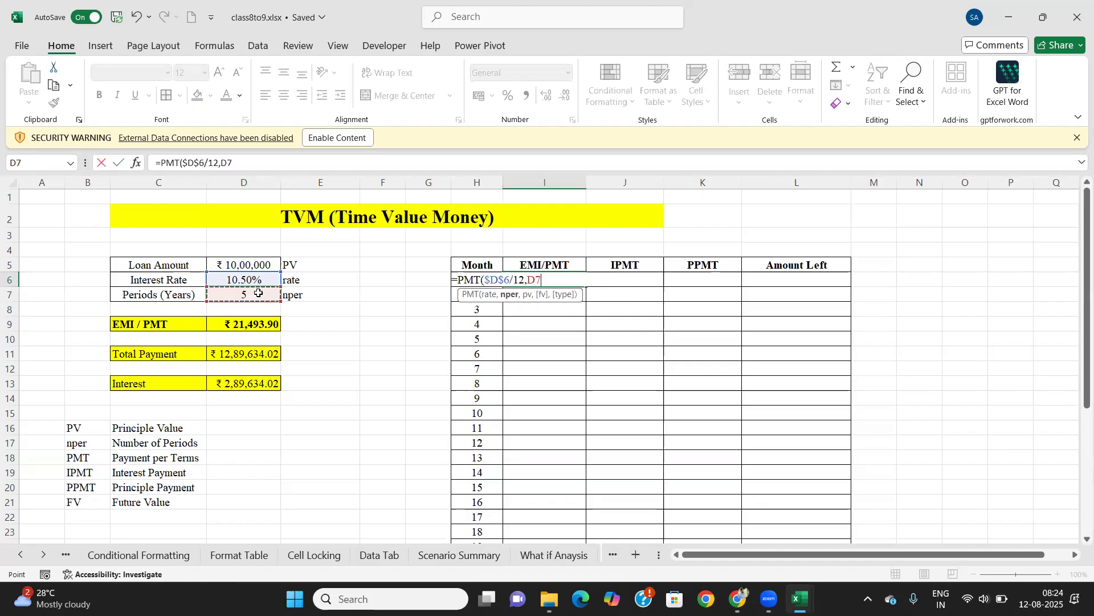
key("F4")
type("*12,-")
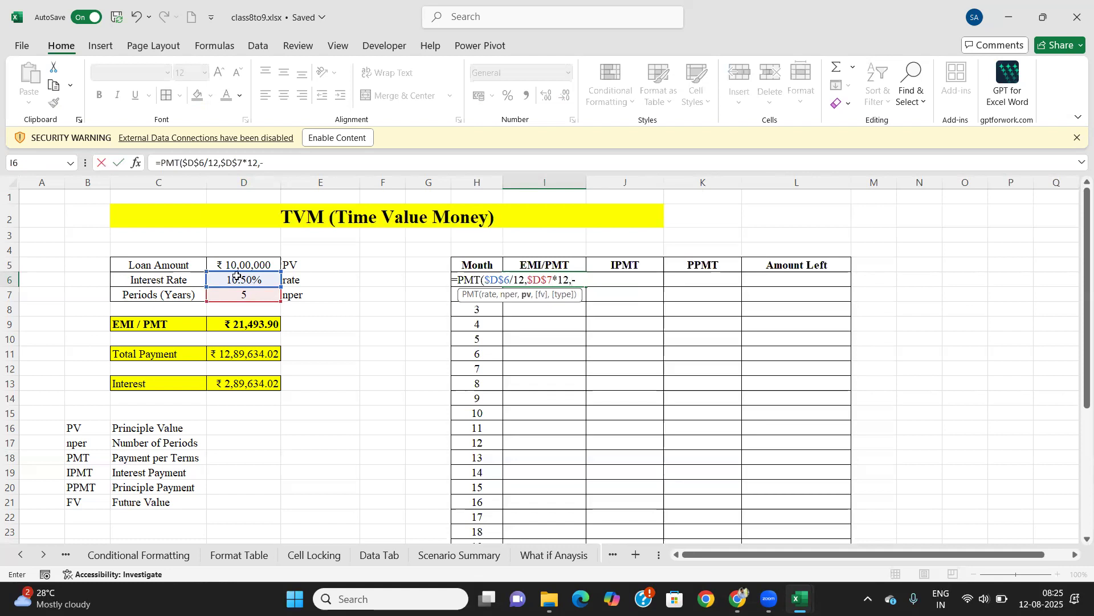
left_click(239, 265)
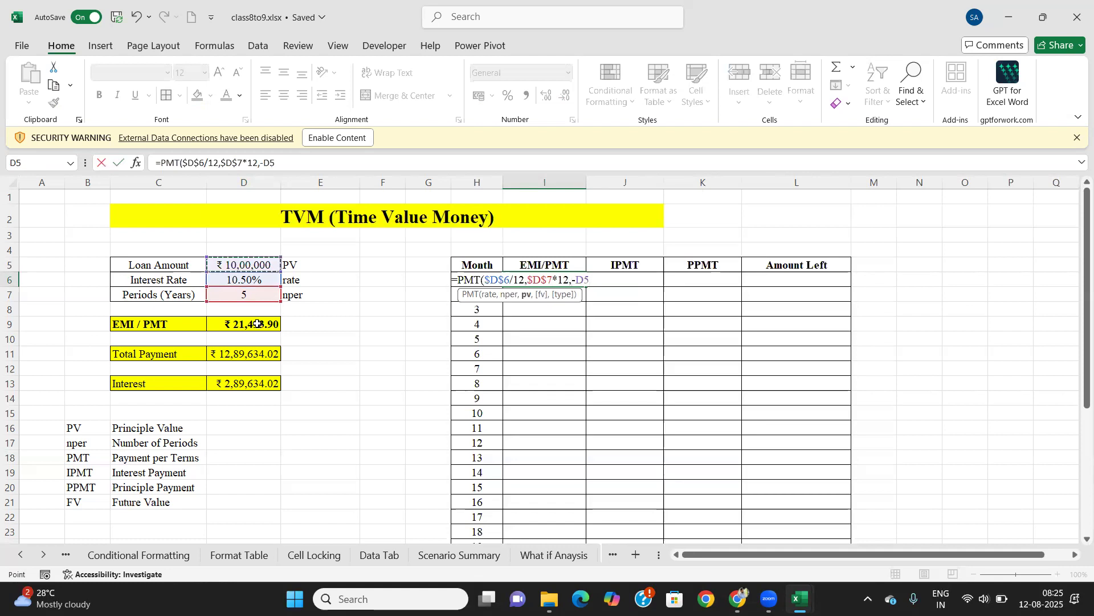
key("F4")
type(")")
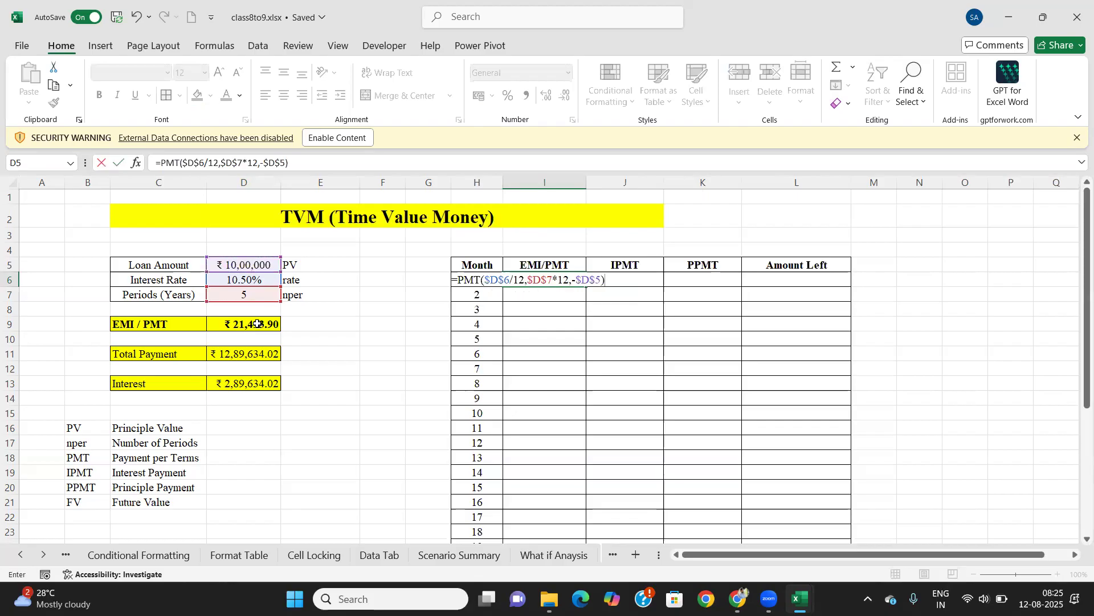
key("Return")
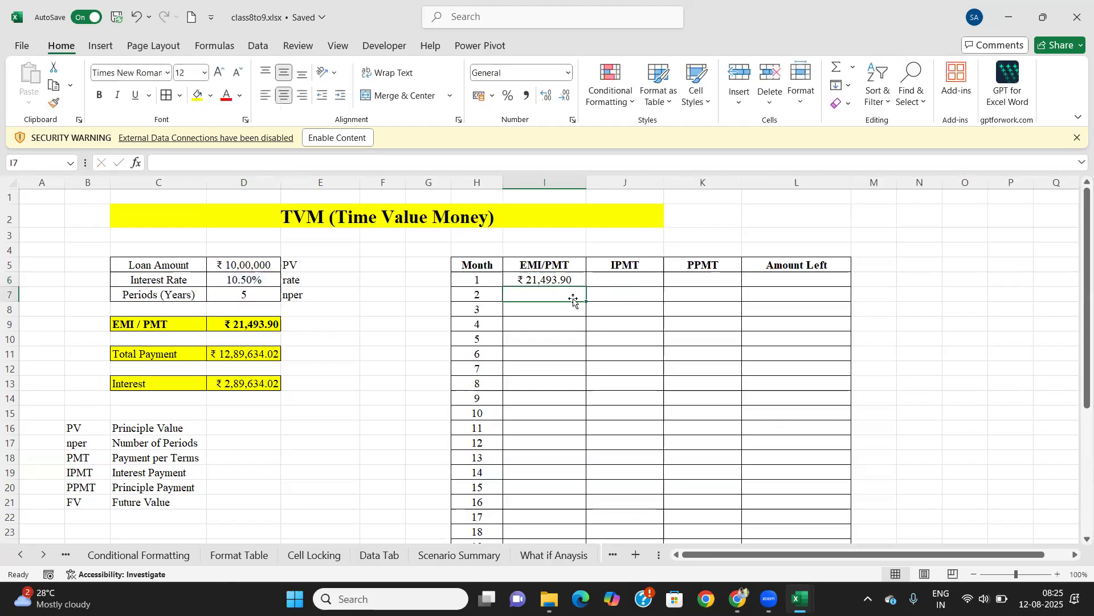
left_click(577, 281)
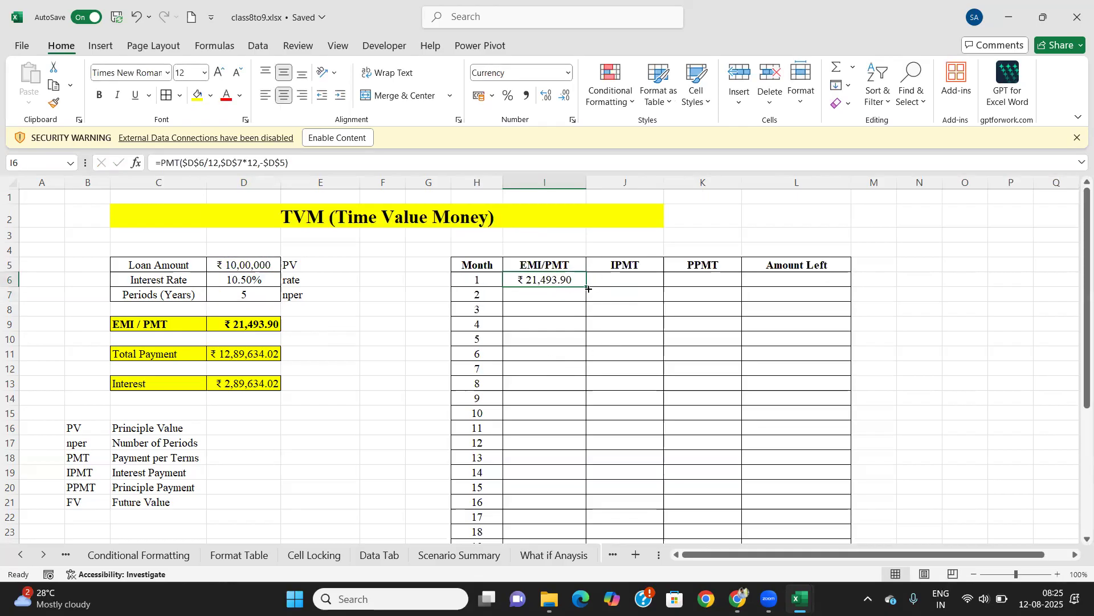
double_click(588, 289)
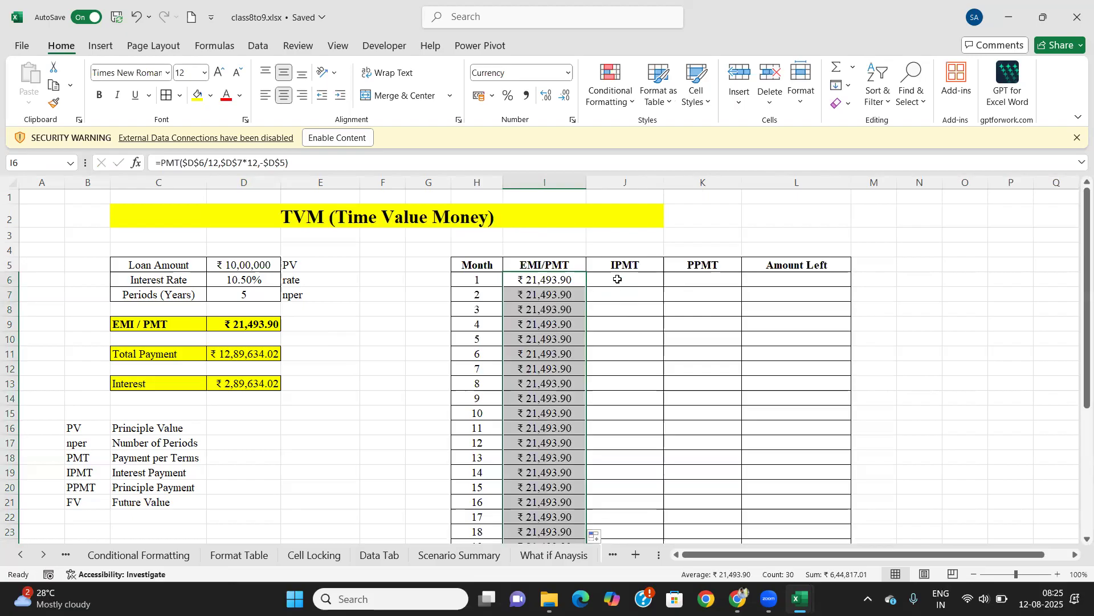
Step: Calculate the first month's interest payment in J6 with =IPMT($D$6/12,H6,$D$7*12,-$D$5)
left_click(617, 280)
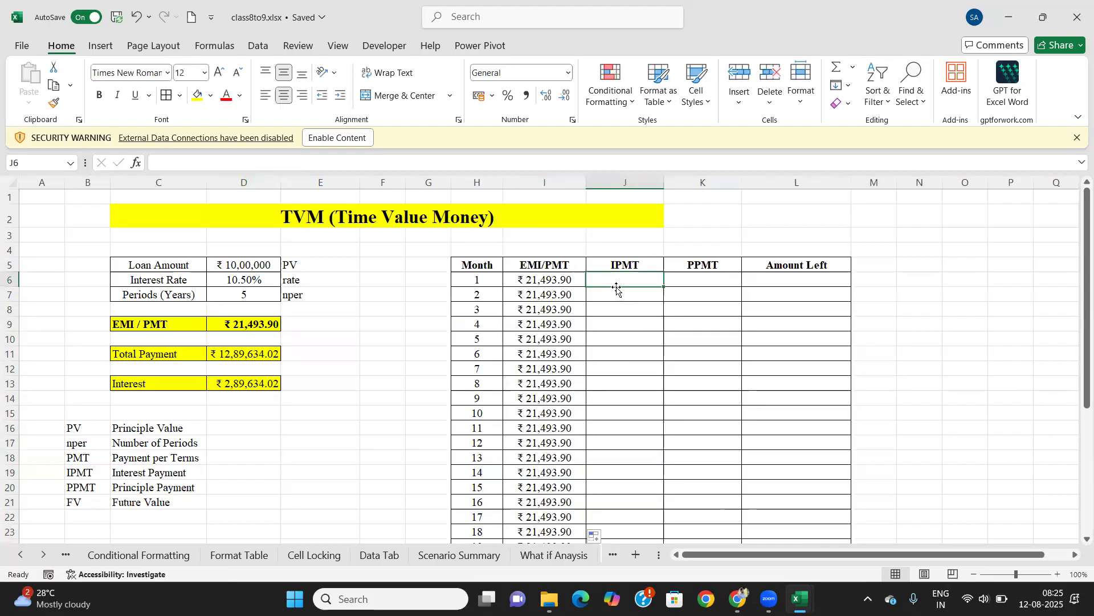
left_click(694, 285)
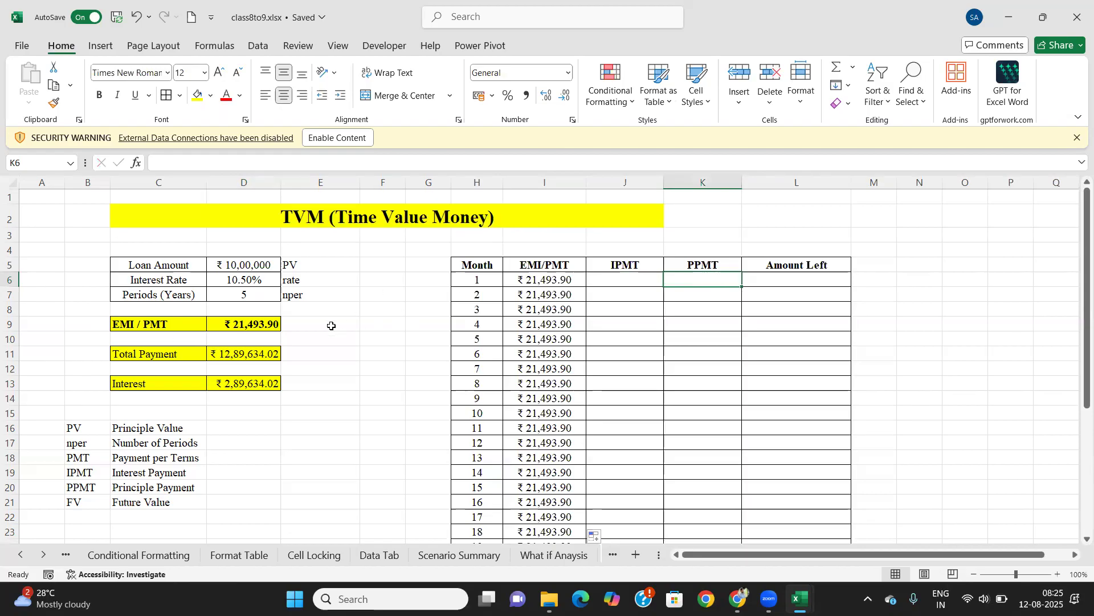
left_click(616, 284)
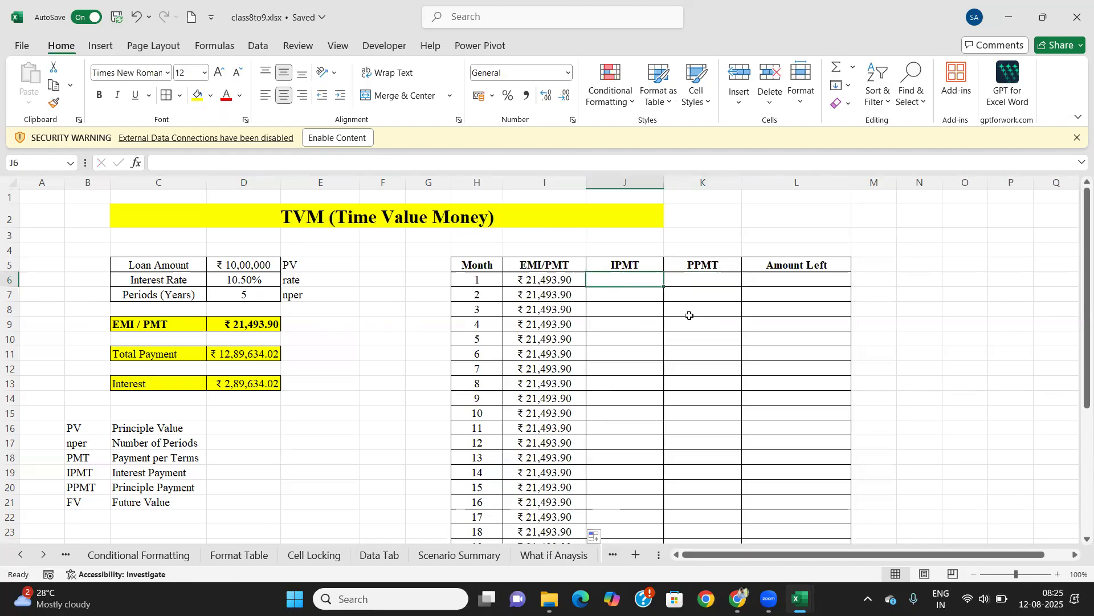
type("=i")
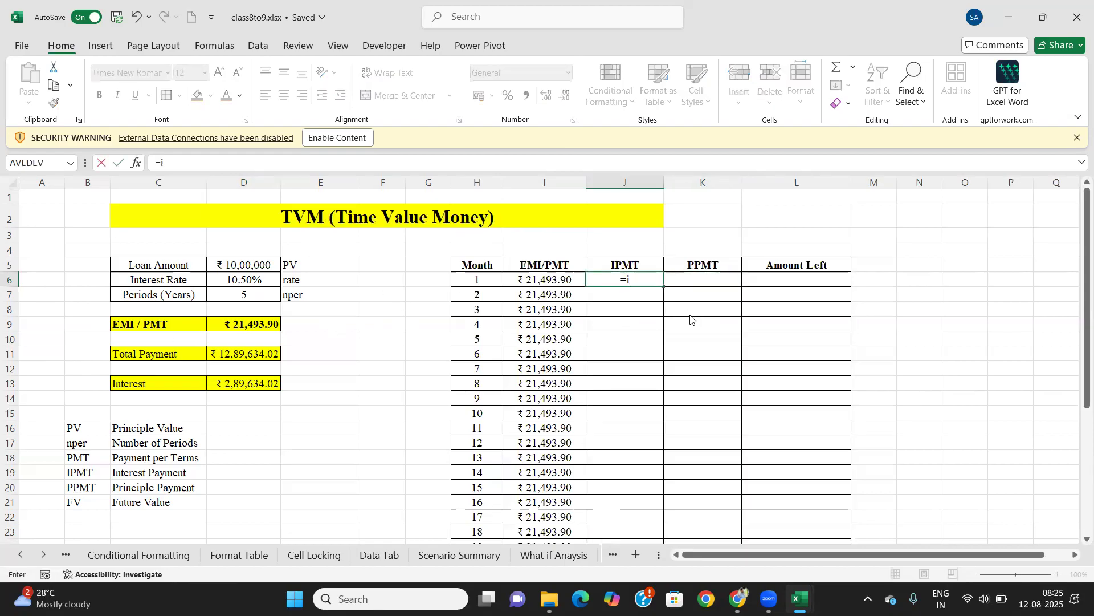
type("pmt")
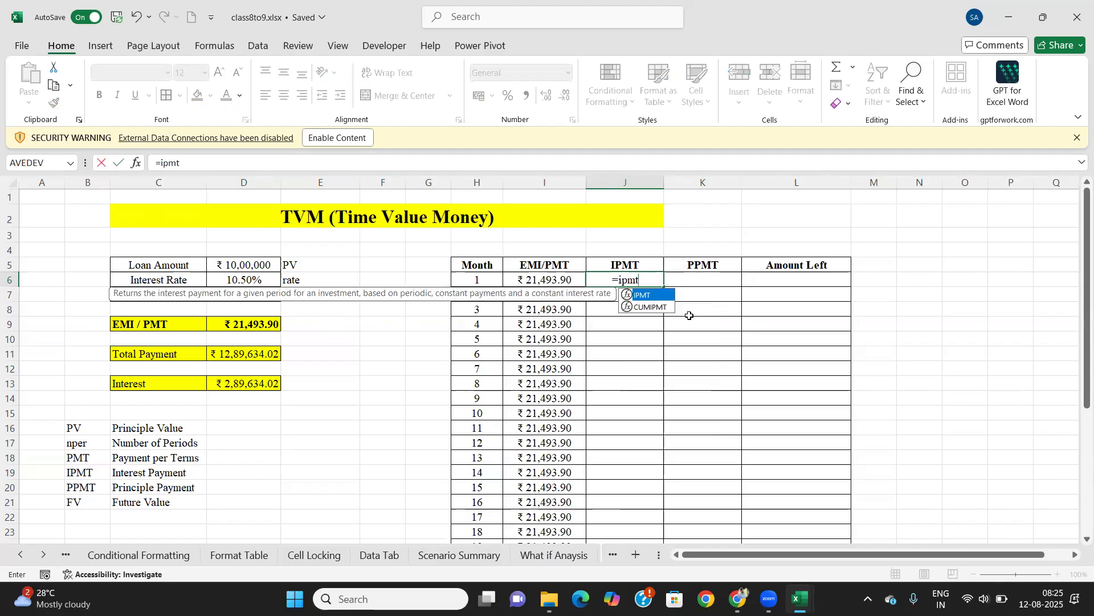
key("Tab")
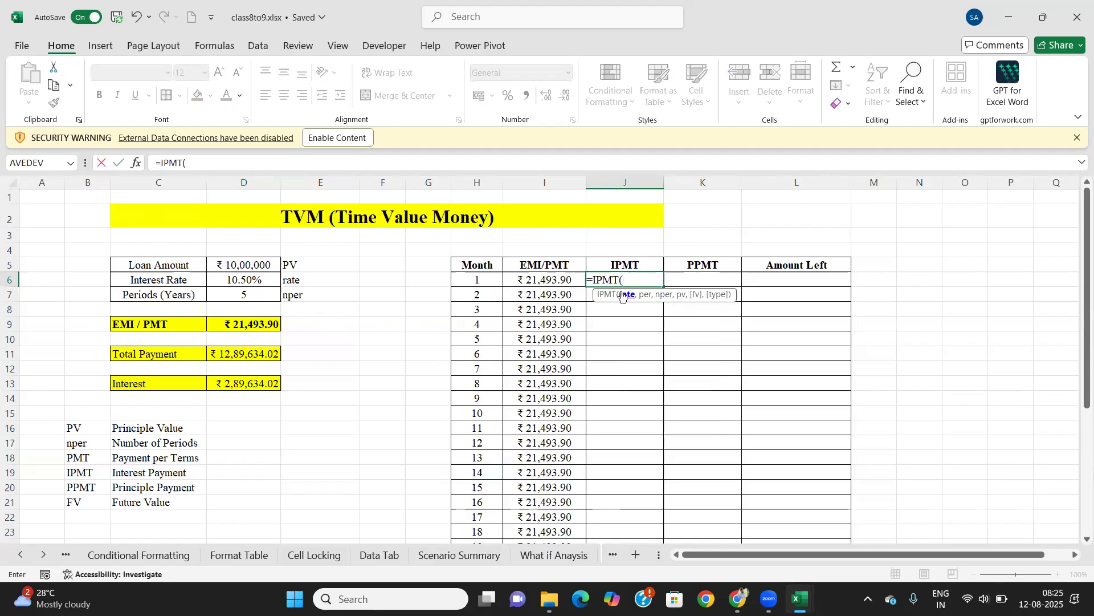
left_click(244, 281)
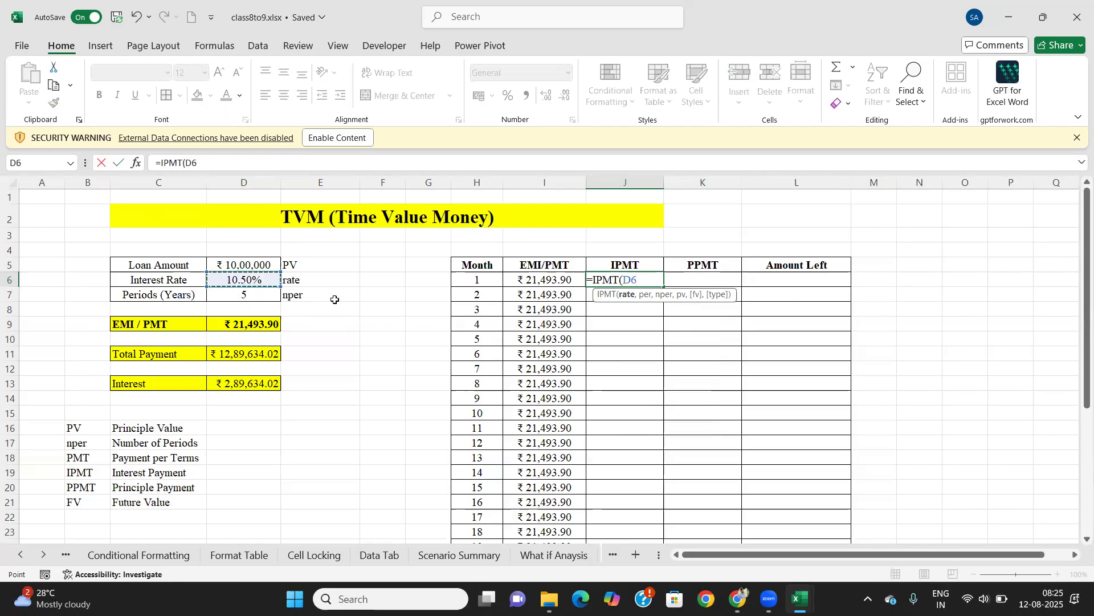
key("F4")
type("/12")
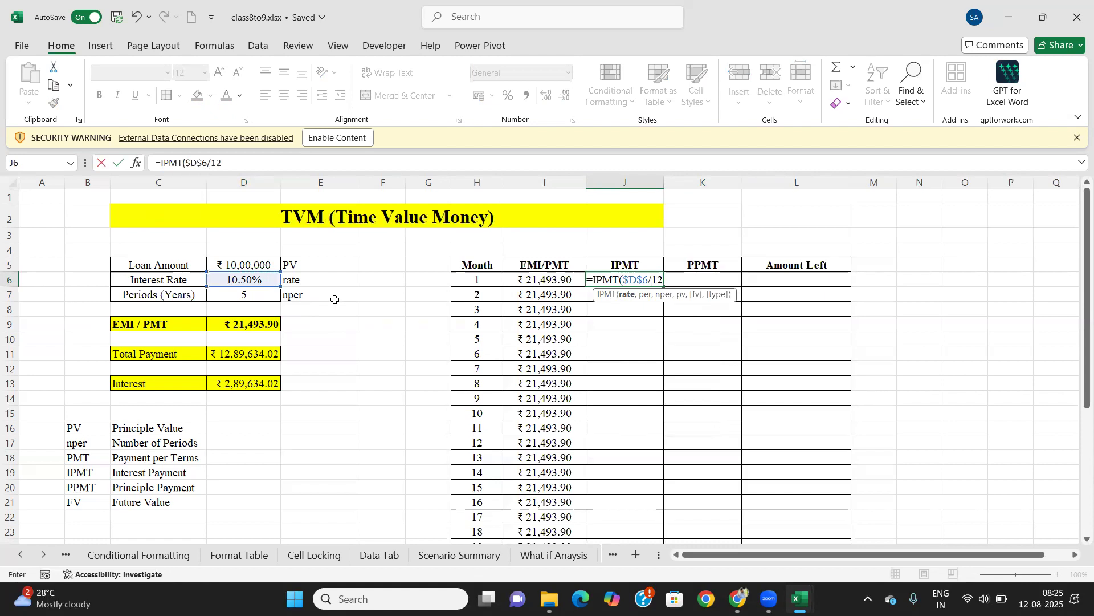
type(",")
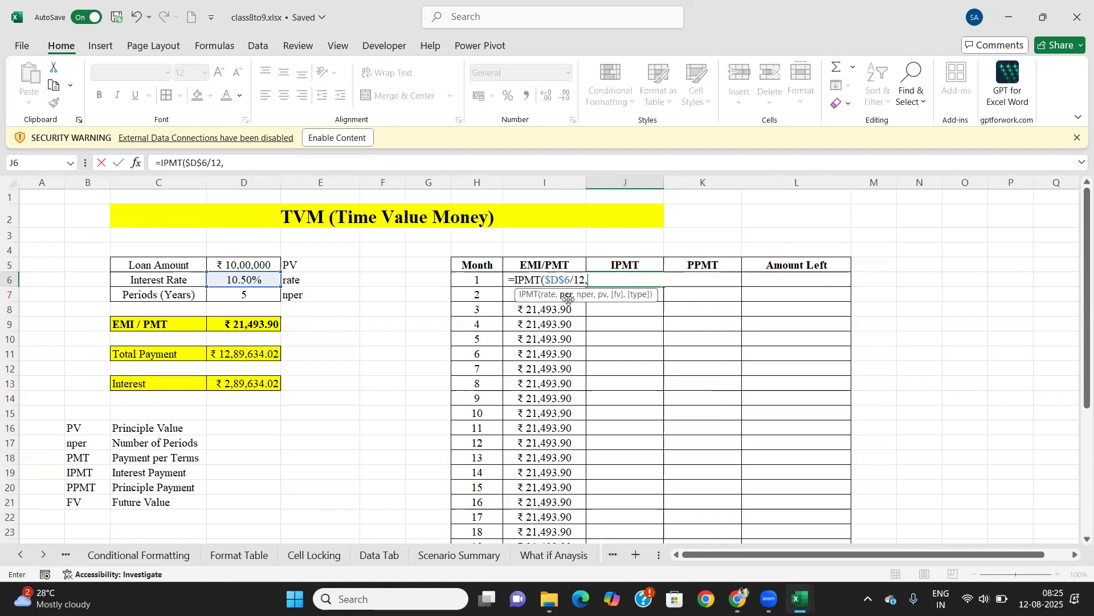
left_click(486, 279)
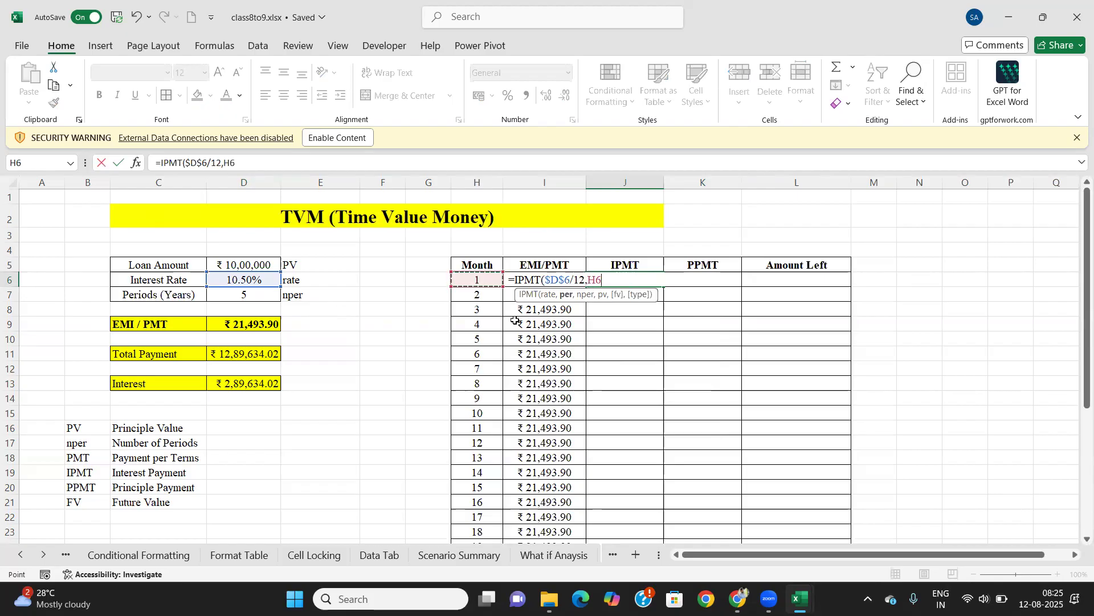
type(",")
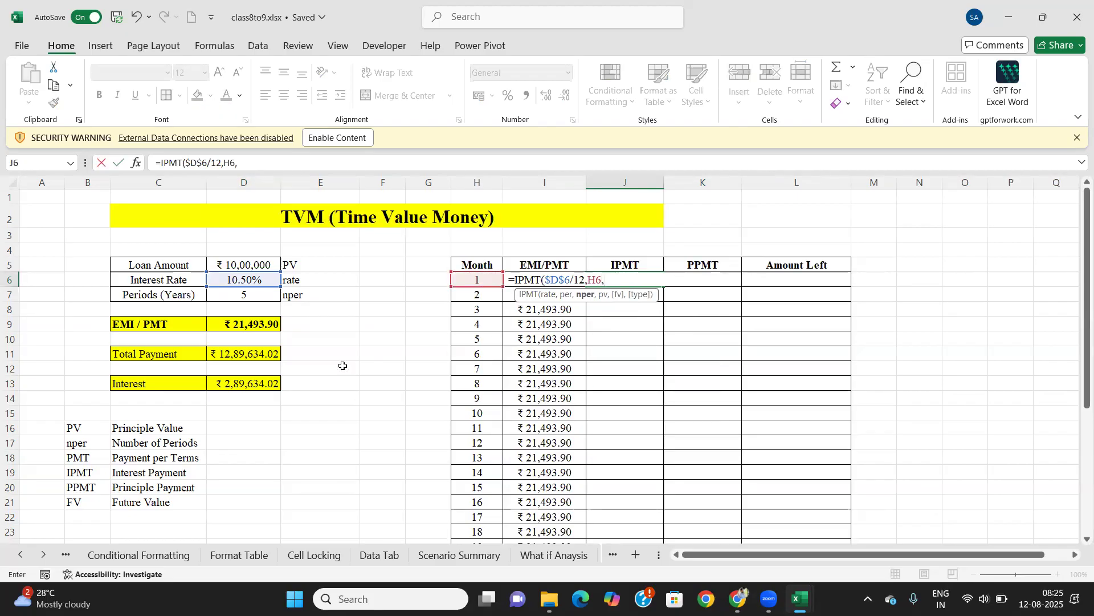
left_click(231, 294)
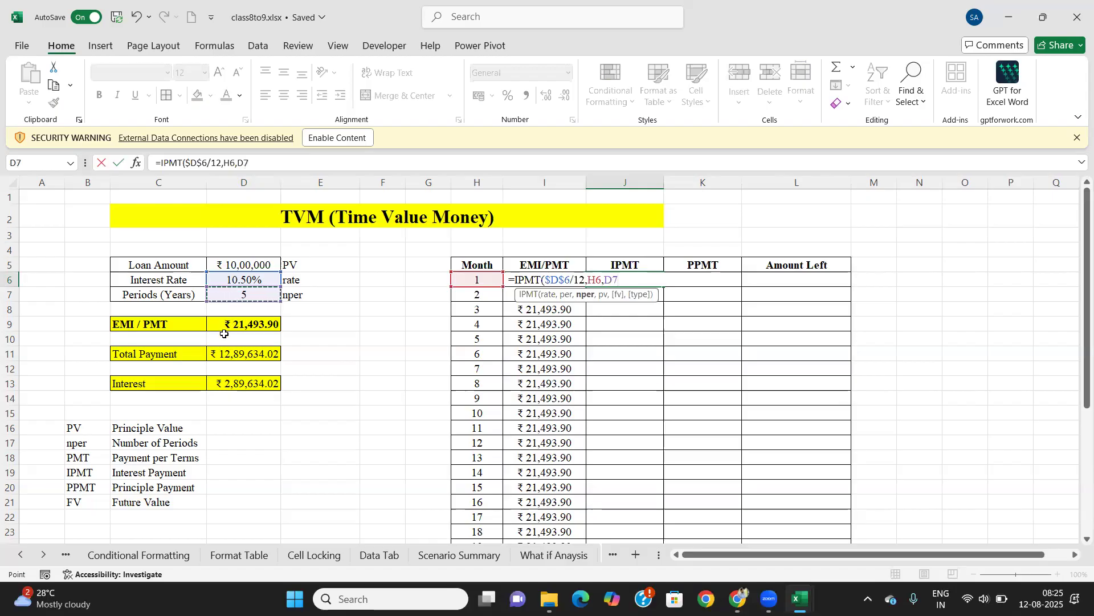
key("F4")
type("*")
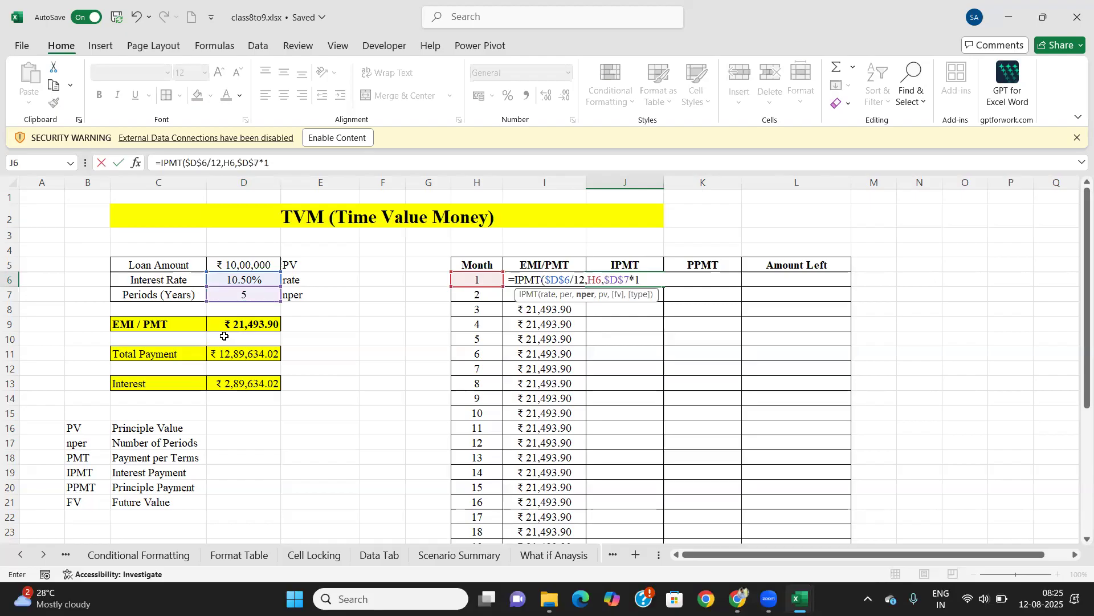
type("12,")
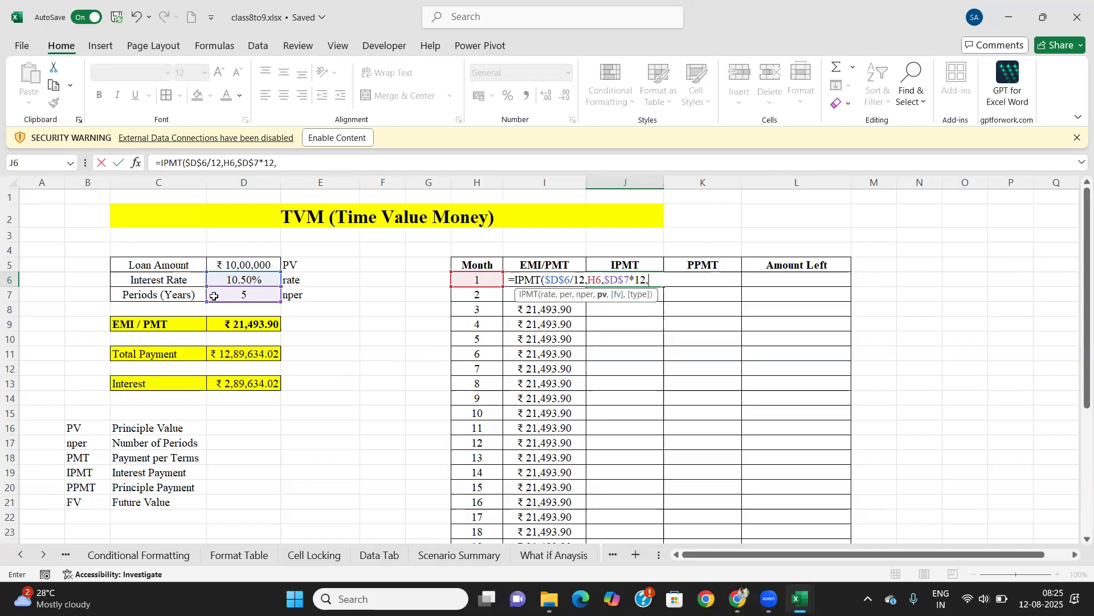
type("-")
left_click(234, 266)
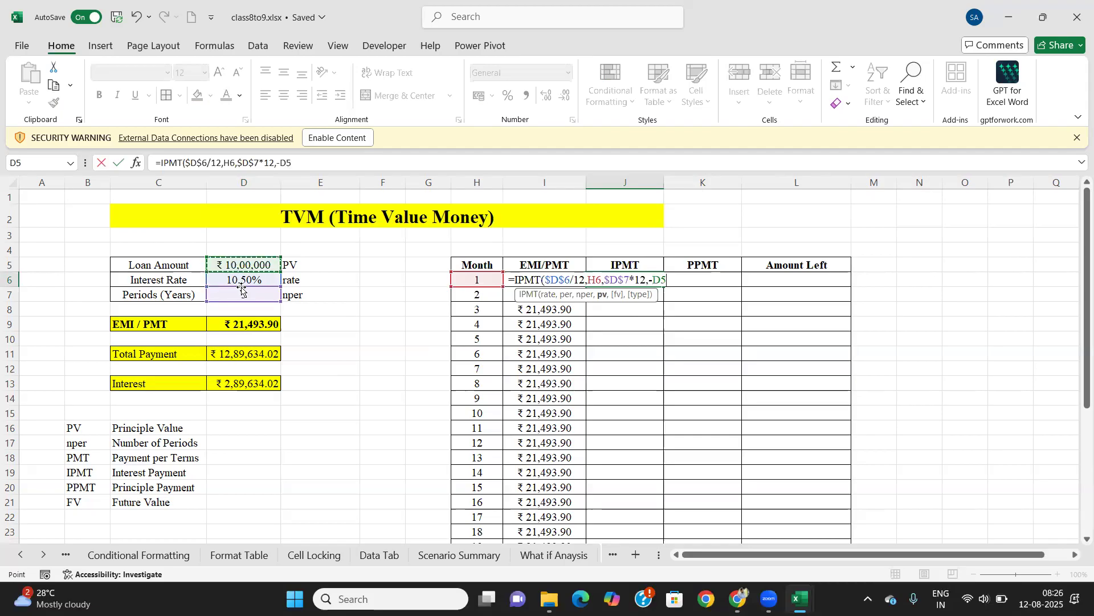
key("F4")
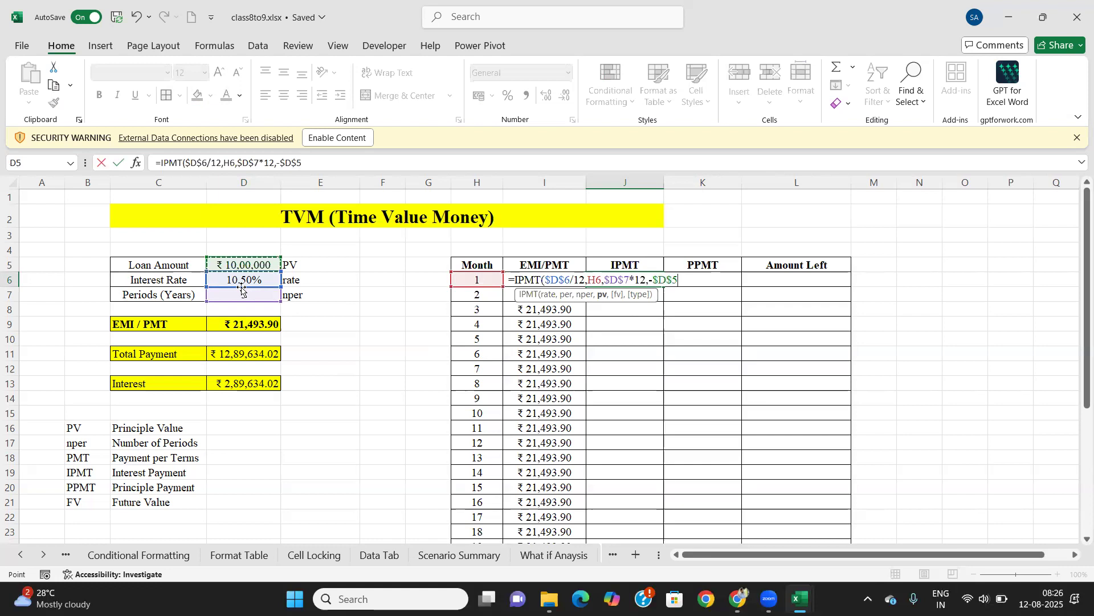
type(")")
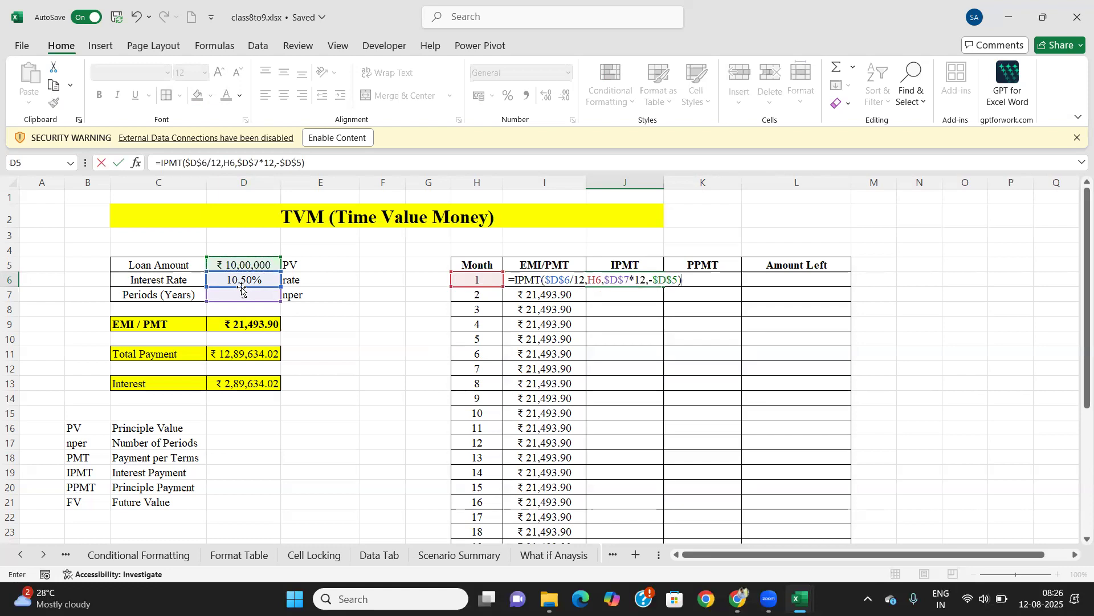
key("Return")
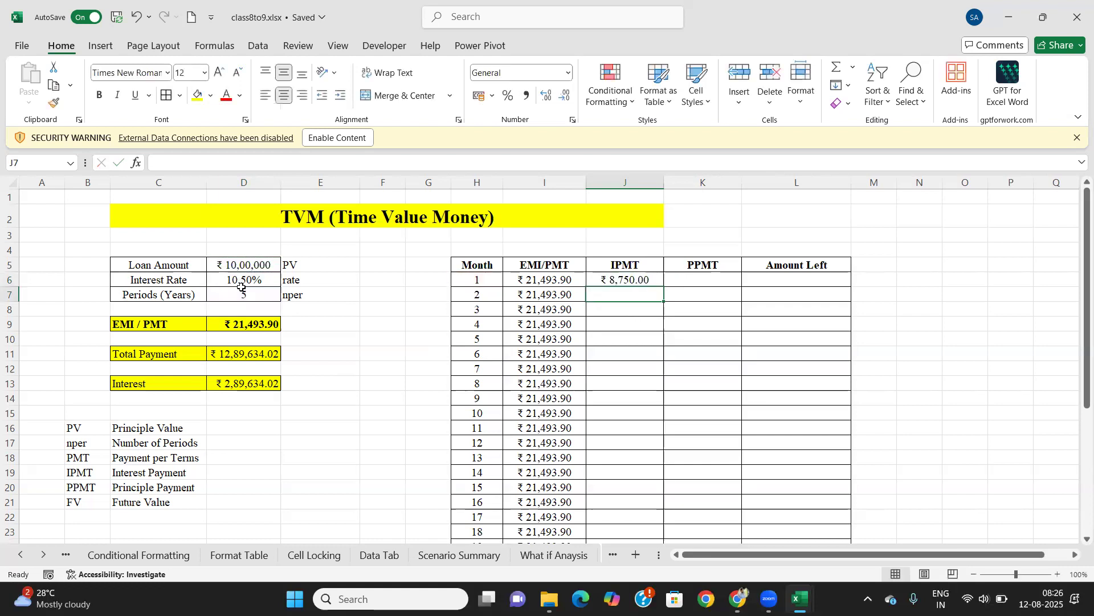
left_click(638, 279)
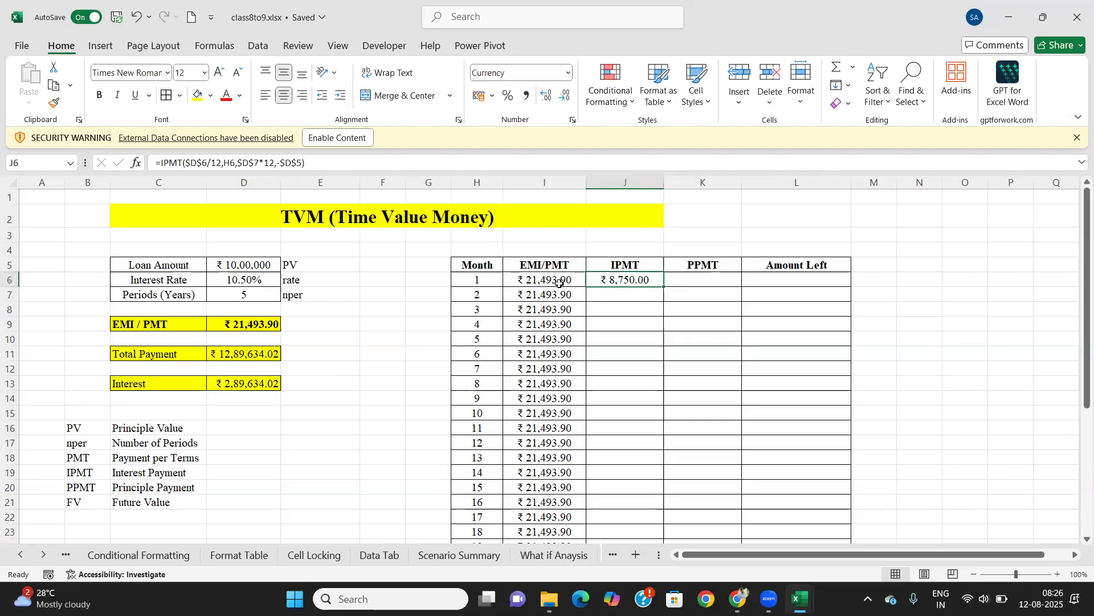
Step: Calculate the first month's principal payment in K6 with =PPMT($D$6,H6,$D$7*12,-$D$5)
left_click(697, 278)
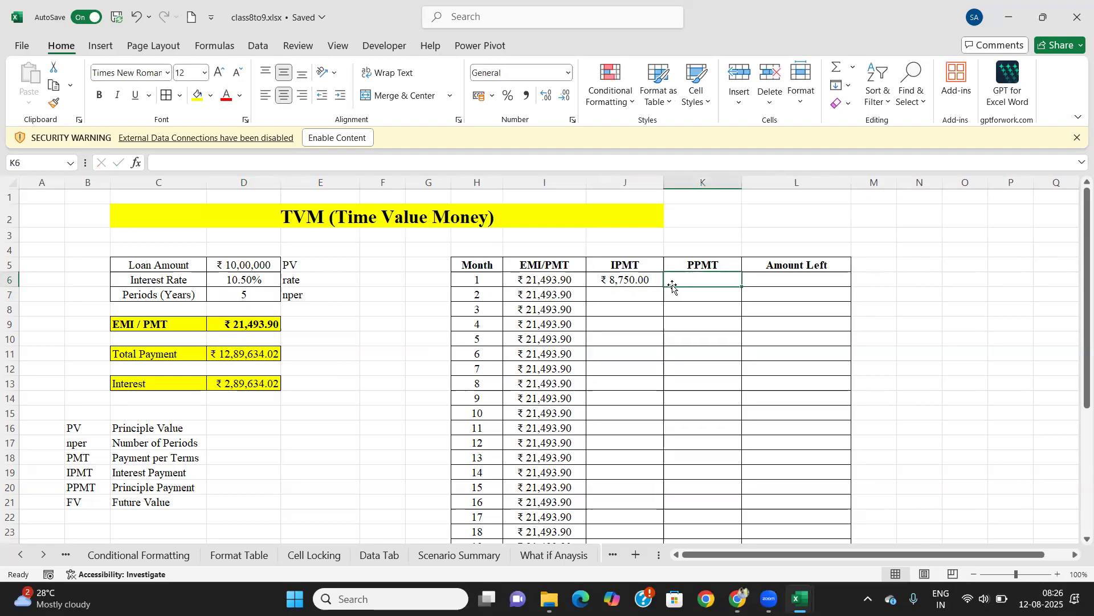
type("=")
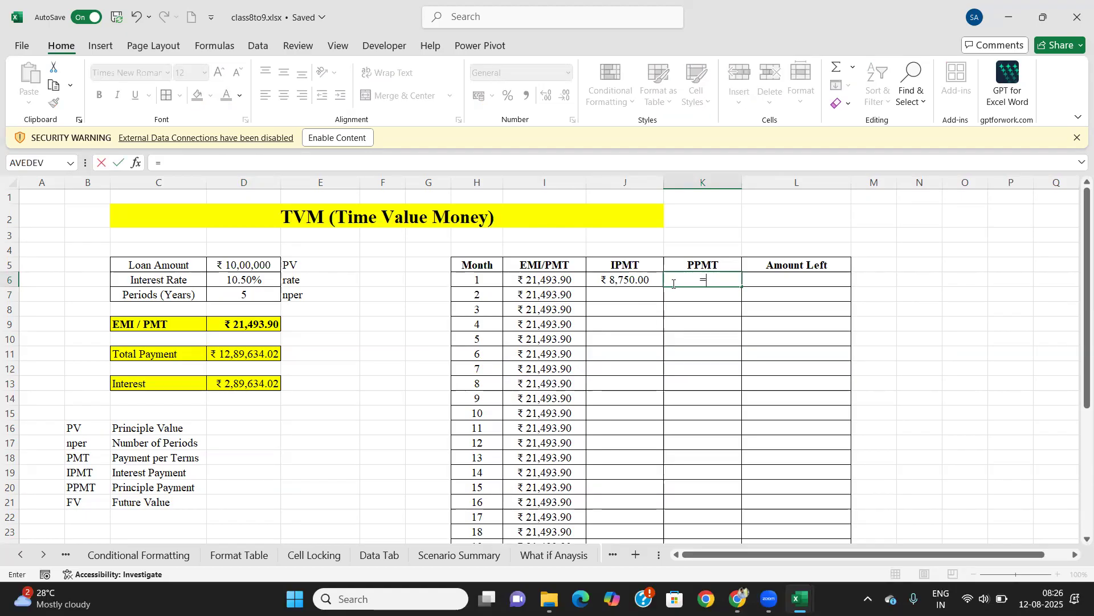
type("ppmt")
key("Tab")
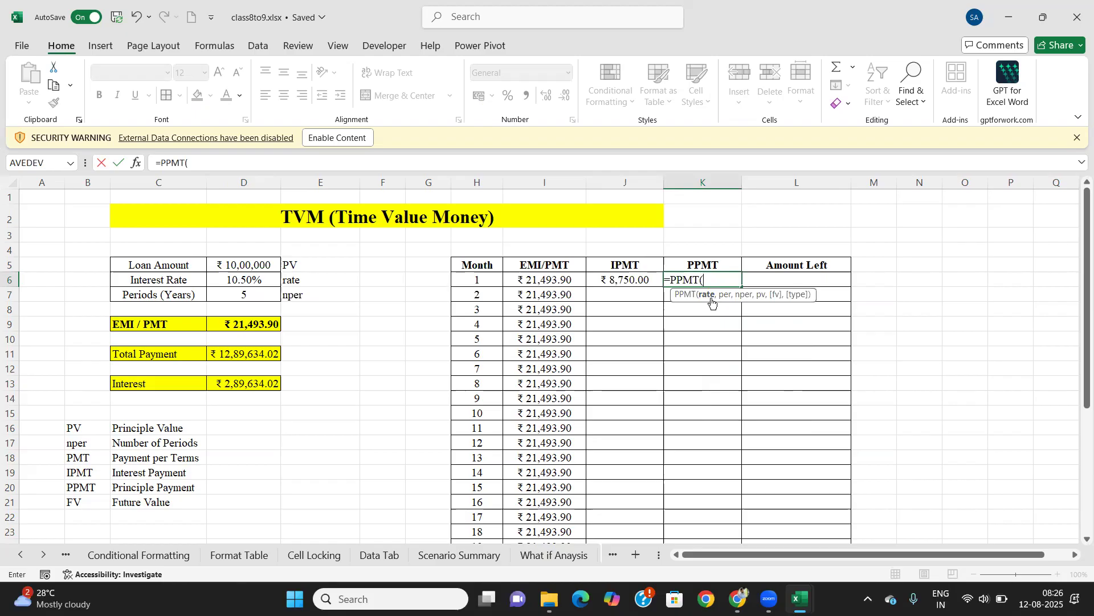
left_click(237, 279)
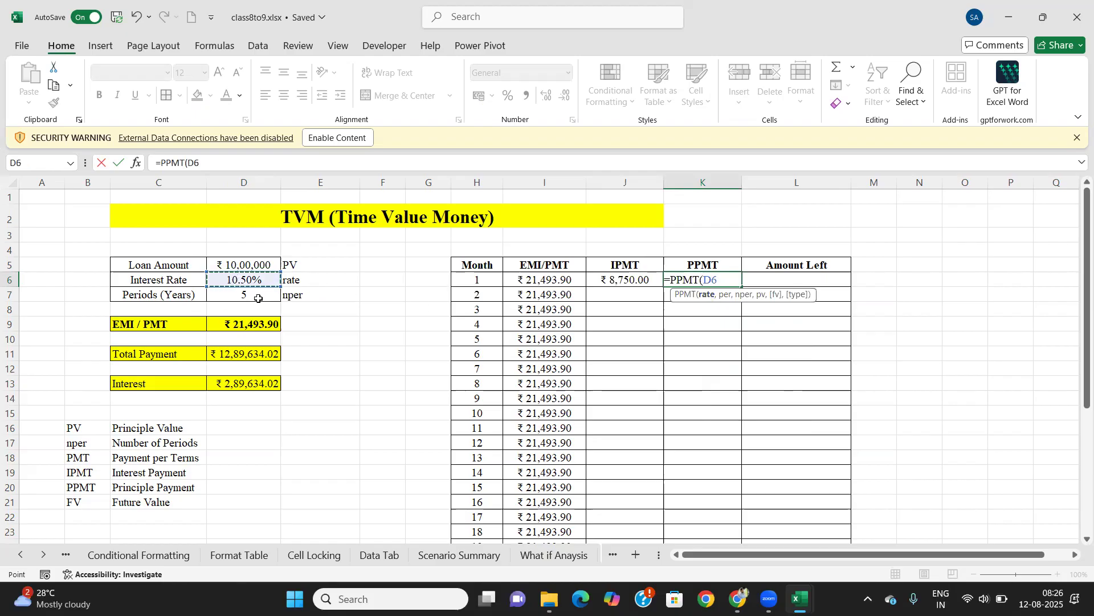
key("F4")
type(",")
left_click(473, 280)
type(",")
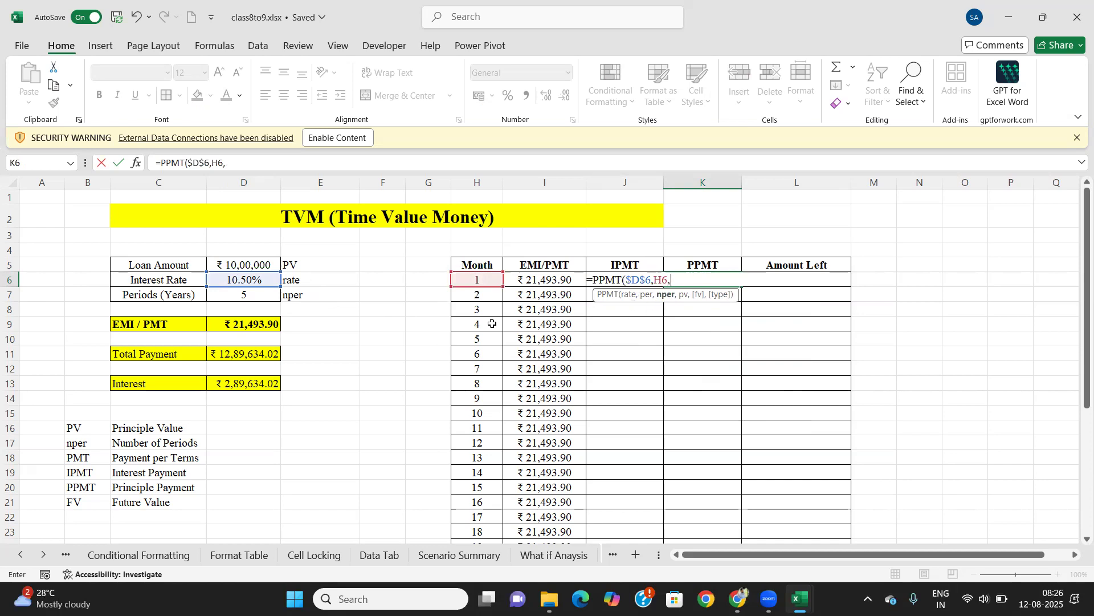
left_click(255, 292)
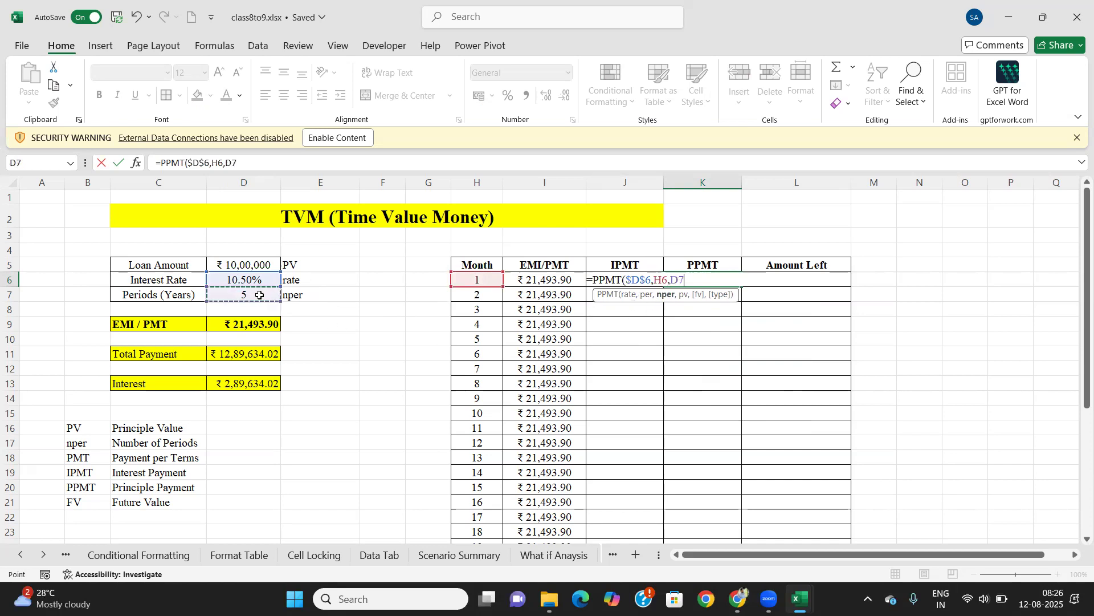
key("F4")
type("*")
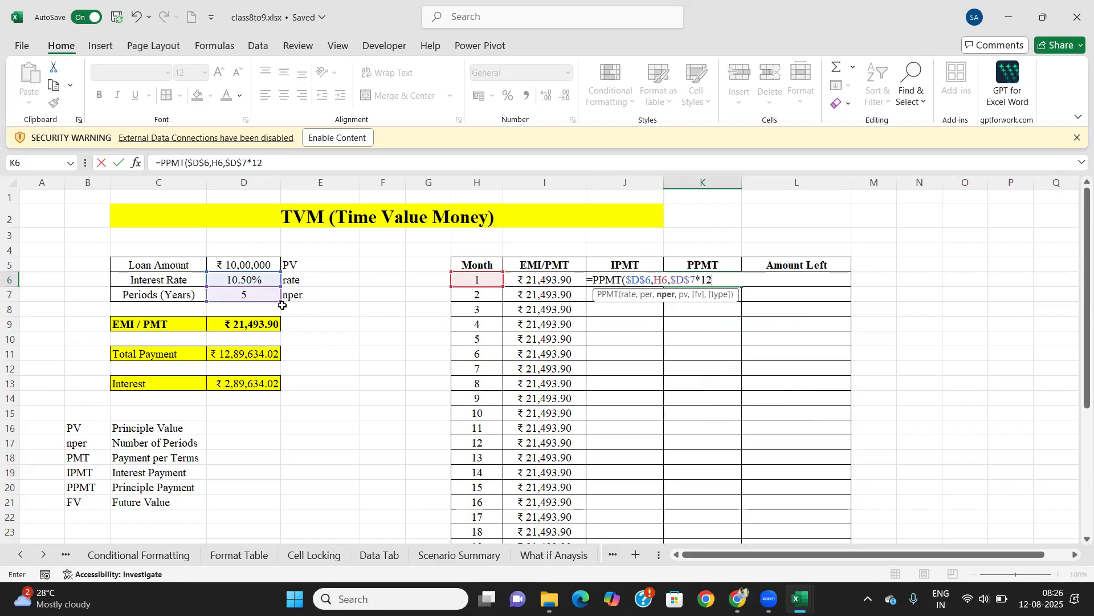
type("12,-")
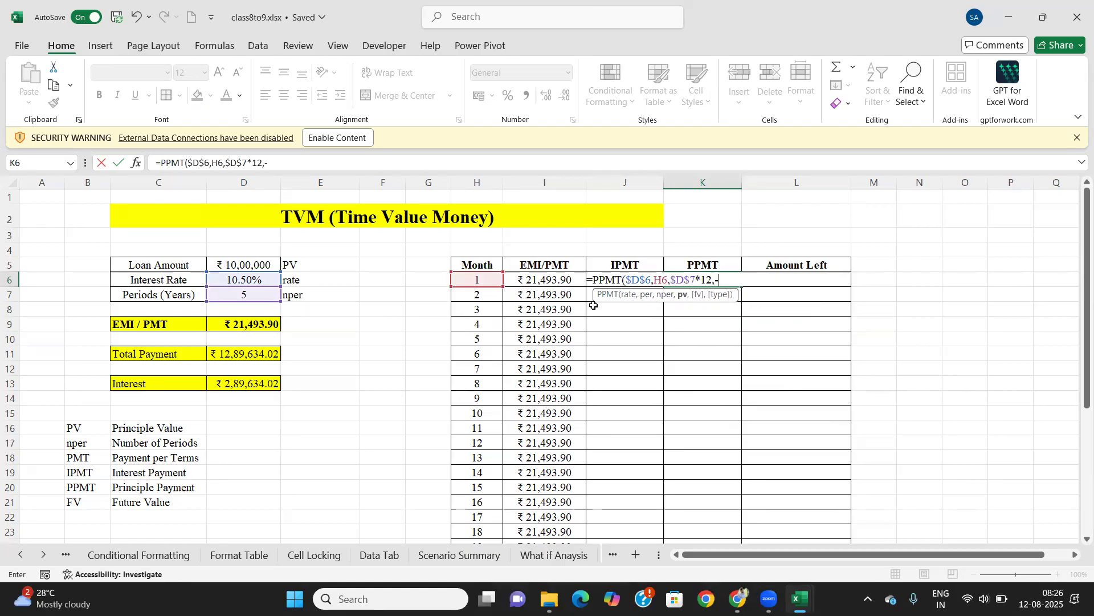
left_click(253, 267)
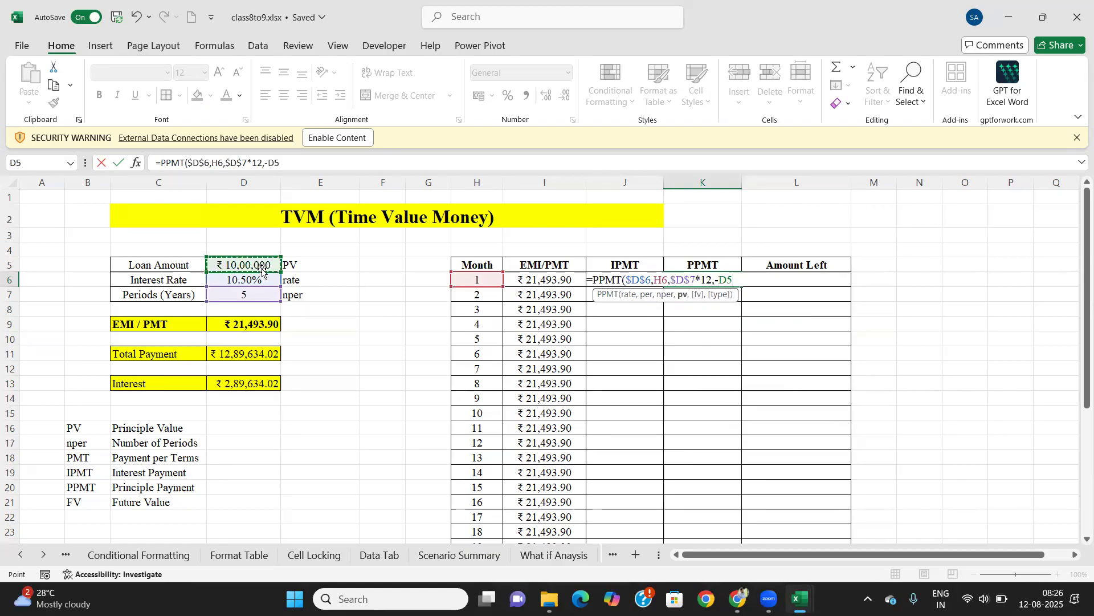
key("F4")
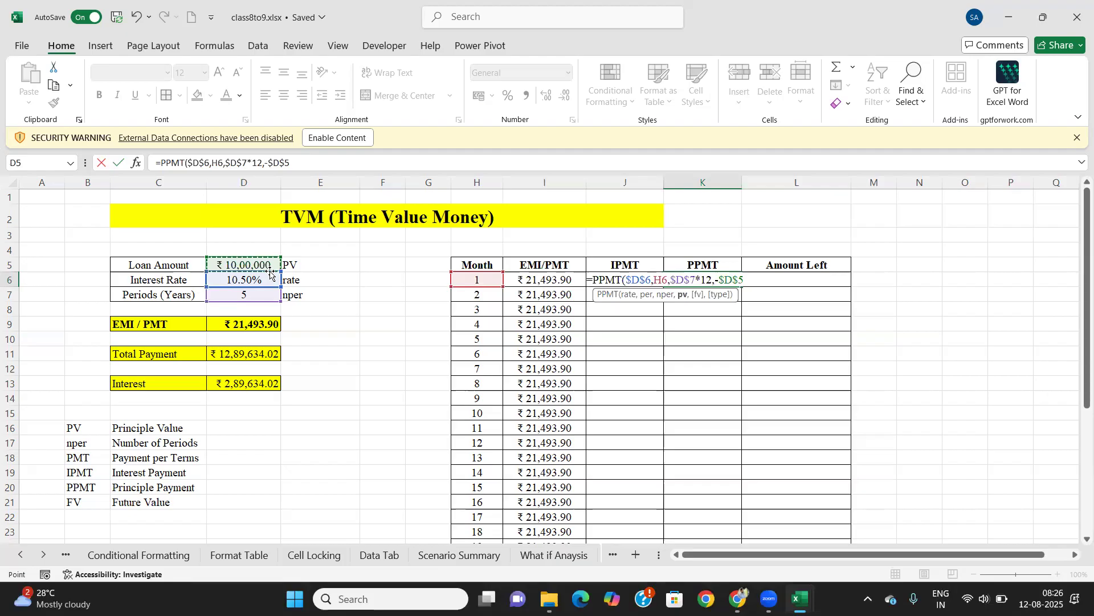
type(")")
key("ctrl+Return")
key("Return")
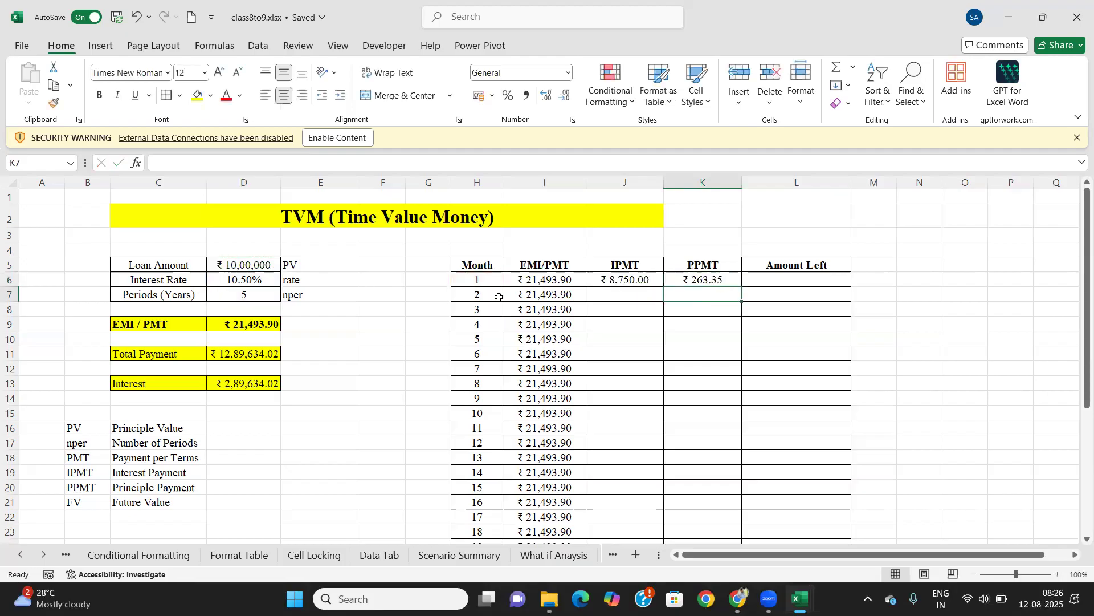
Step: Correct the first month's principal payment in K6 to use the monthly rate: =PPMT($D$6/12,H6,$D$7*12,-$D$5)
left_click(695, 278)
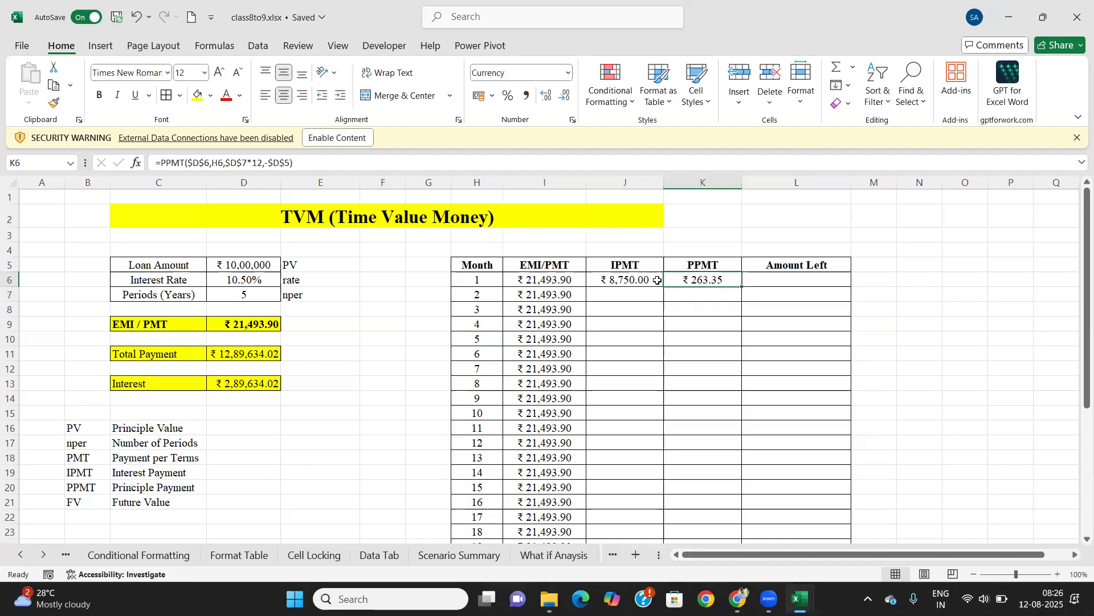
left_click(636, 280)
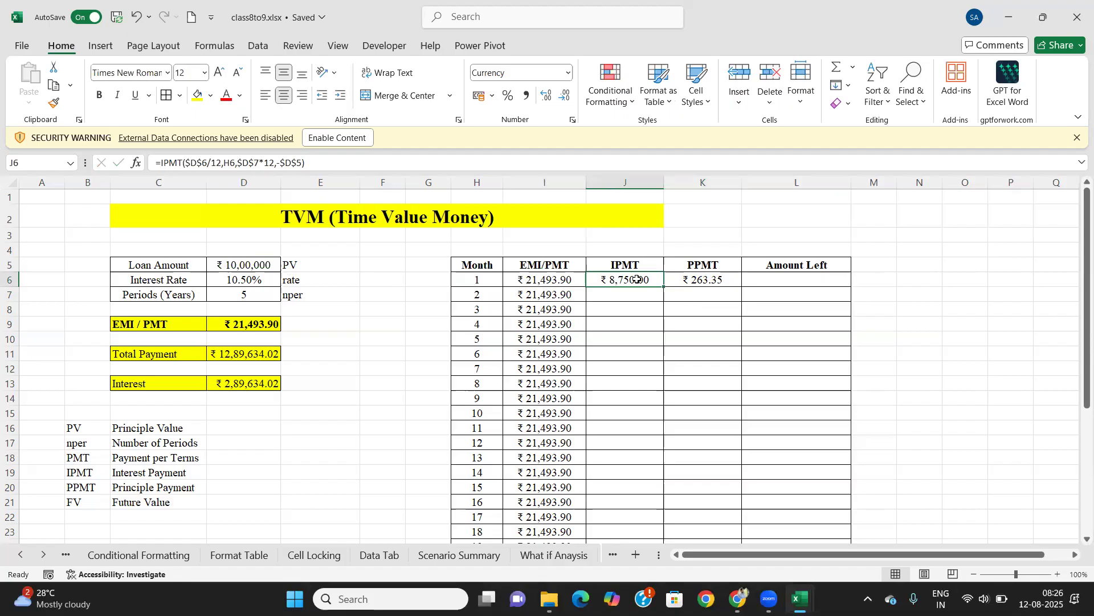
left_click(693, 278)
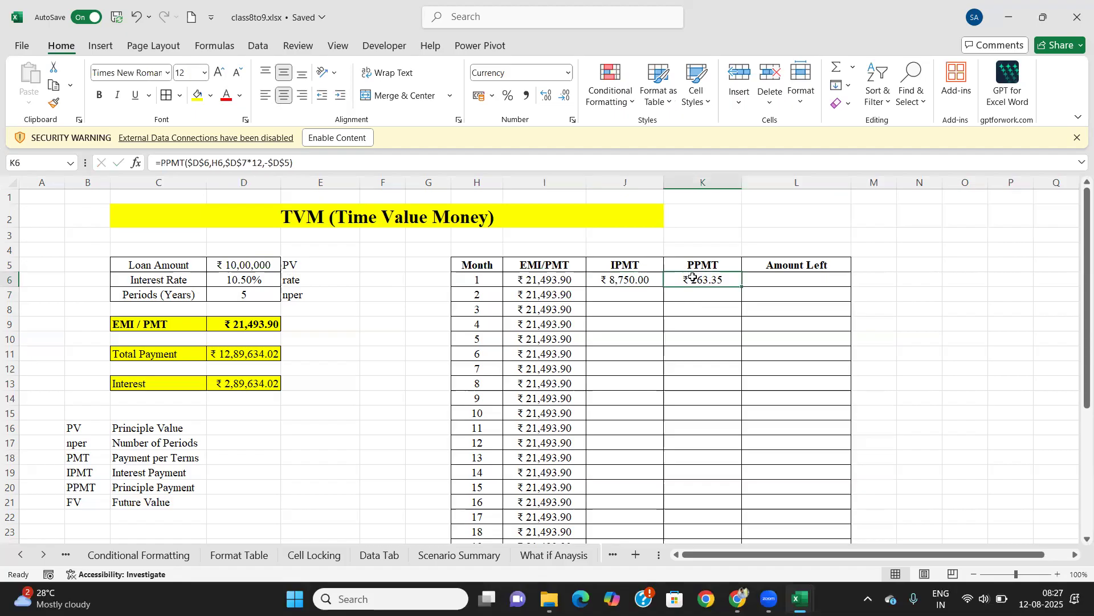
left_click(647, 278)
left_click(684, 280)
double_click(684, 280)
left_click(650, 281)
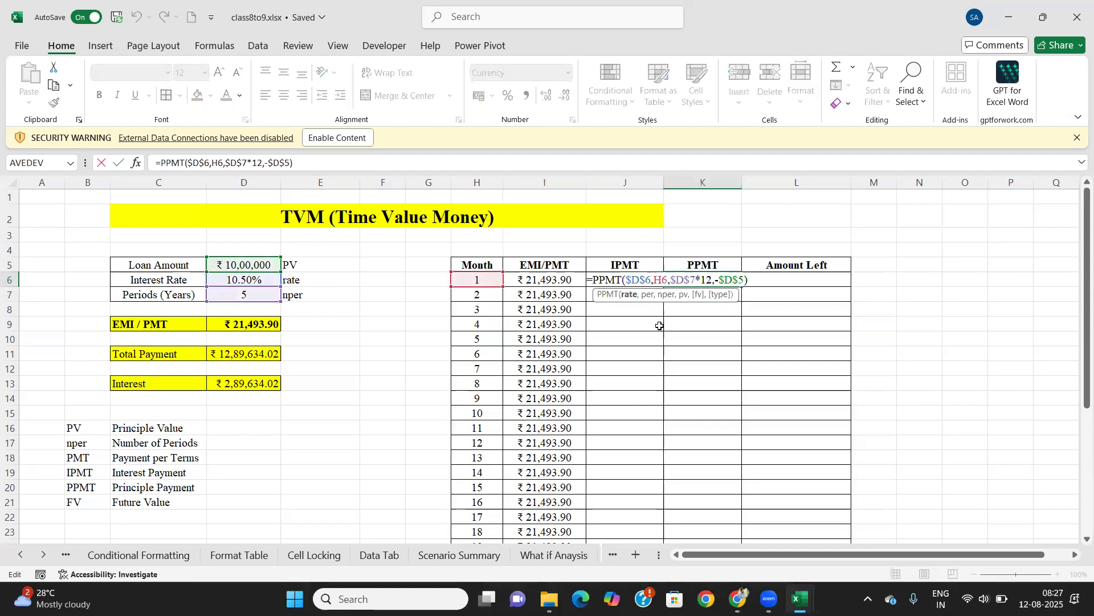
type("/12")
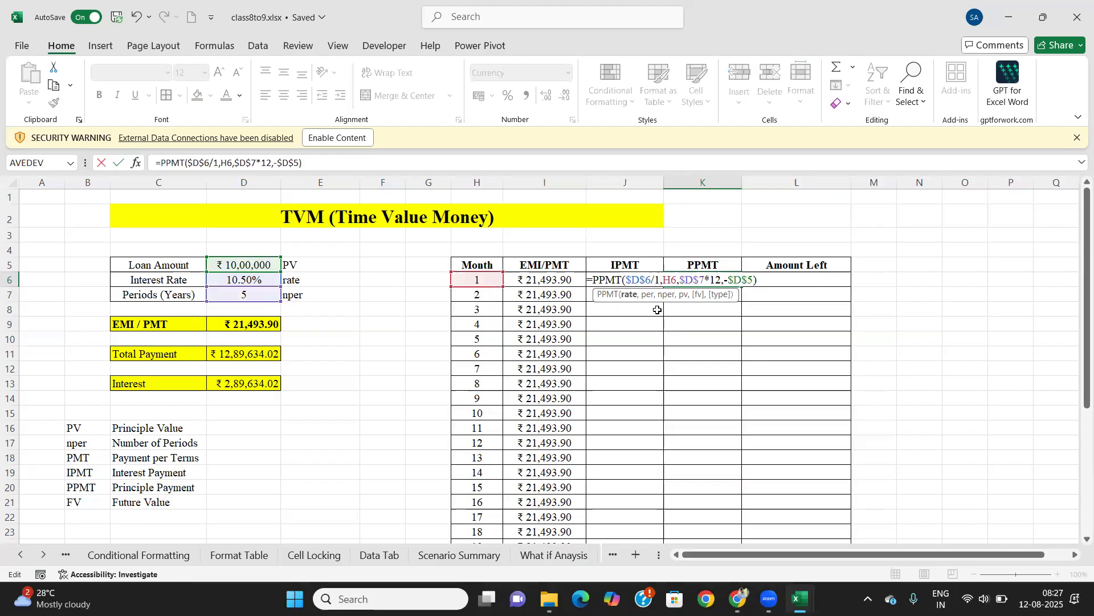
key("Return")
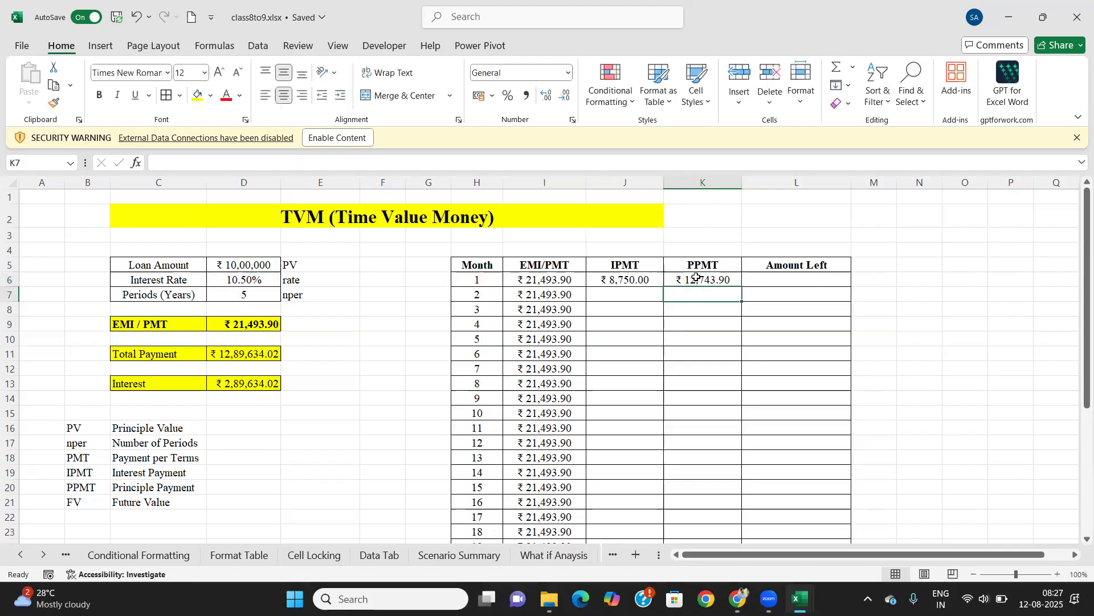
Step: Add the first month's interest and principal payments in M3 with =SUM(J6:K6) as a check against the EMI
left_click(696, 280)
left_click(635, 280)
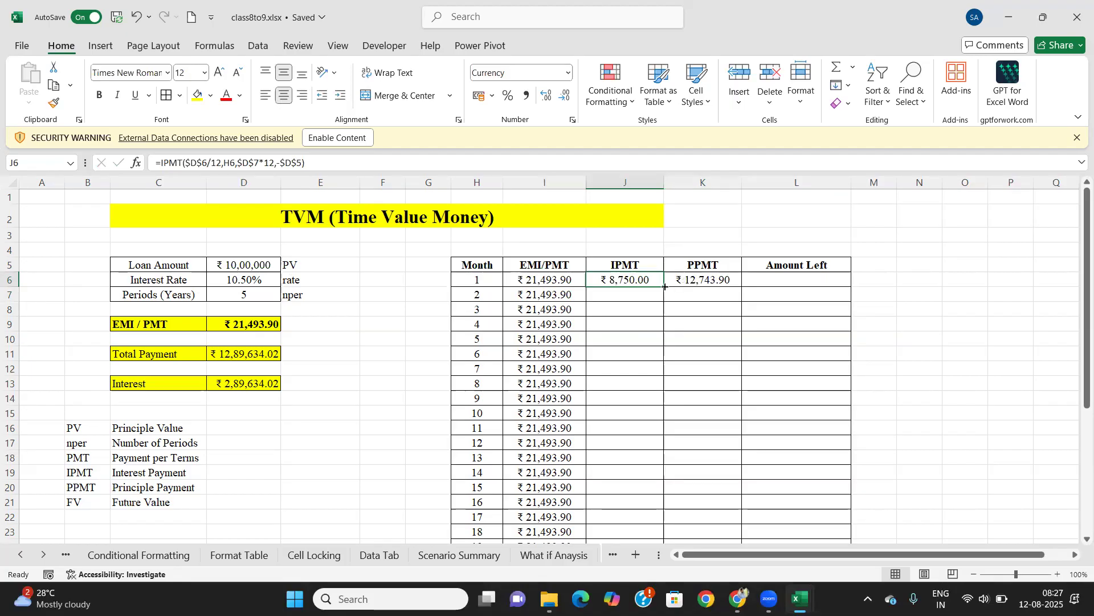
left_click(889, 235)
type("=sum")
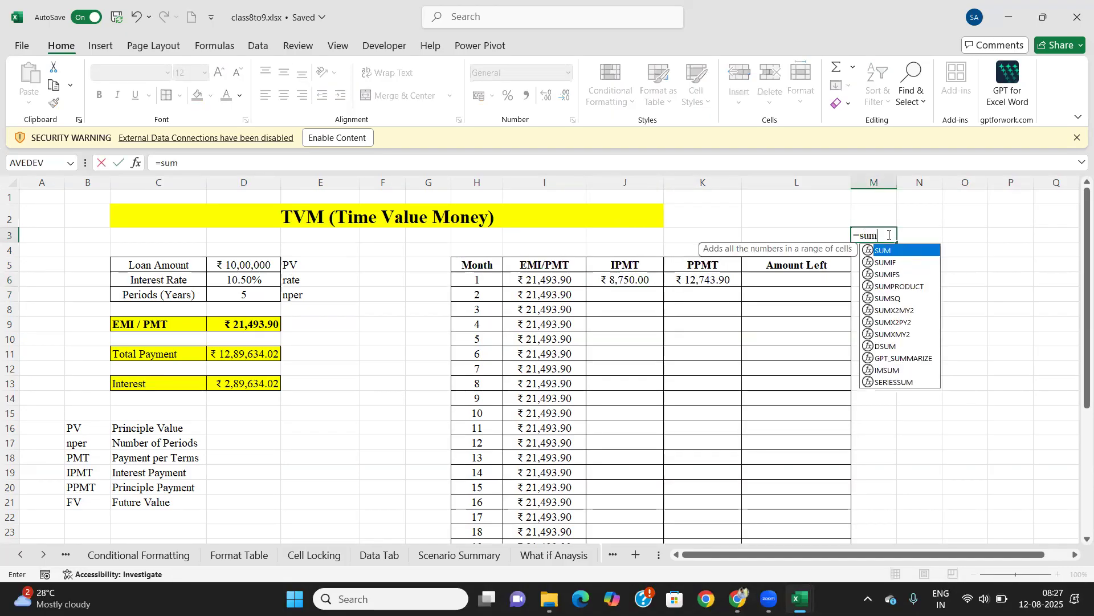
key("Tab")
left_click_drag(624, 283, 680, 277)
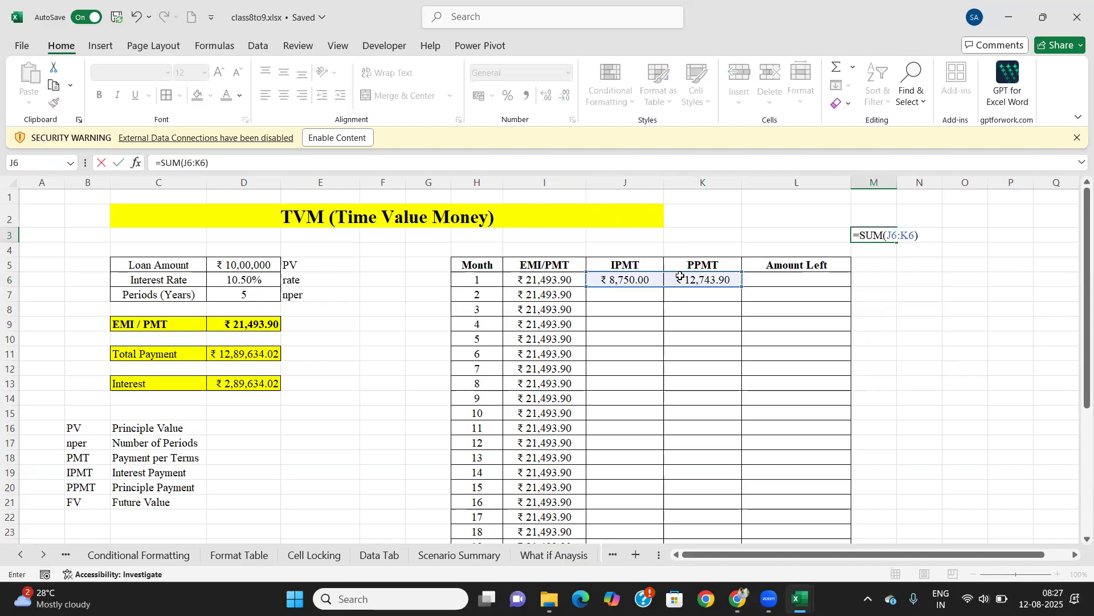
key("Return")
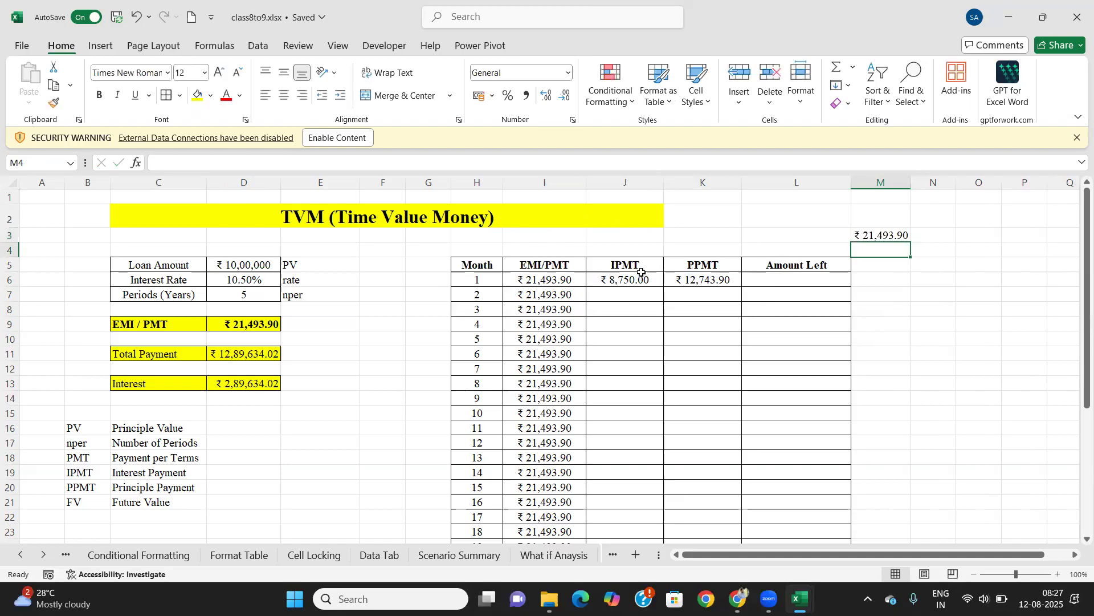
left_click(908, 235)
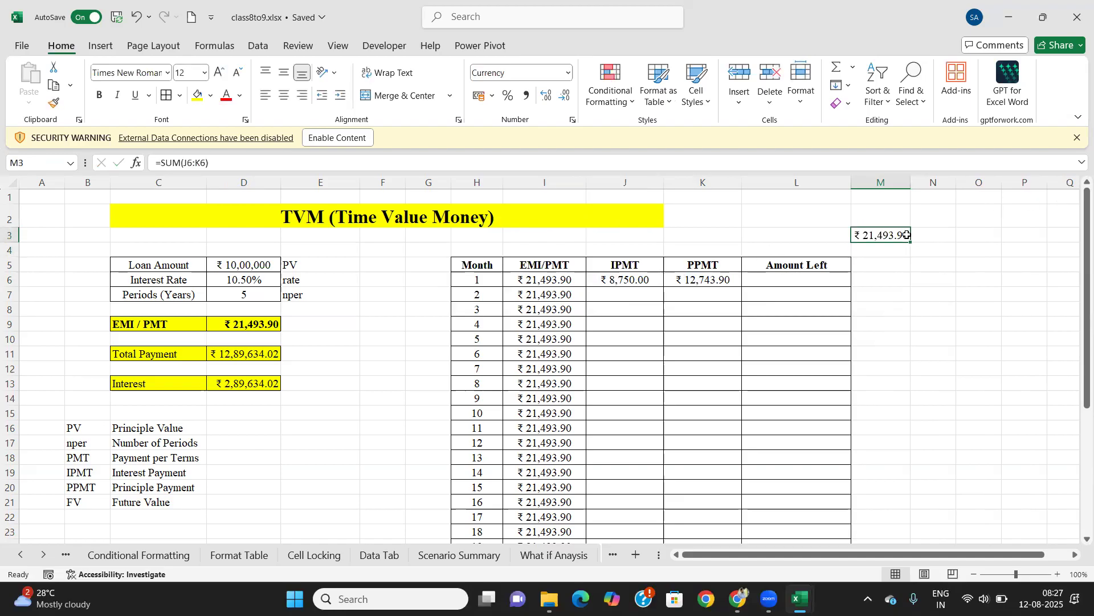
left_click(896, 292)
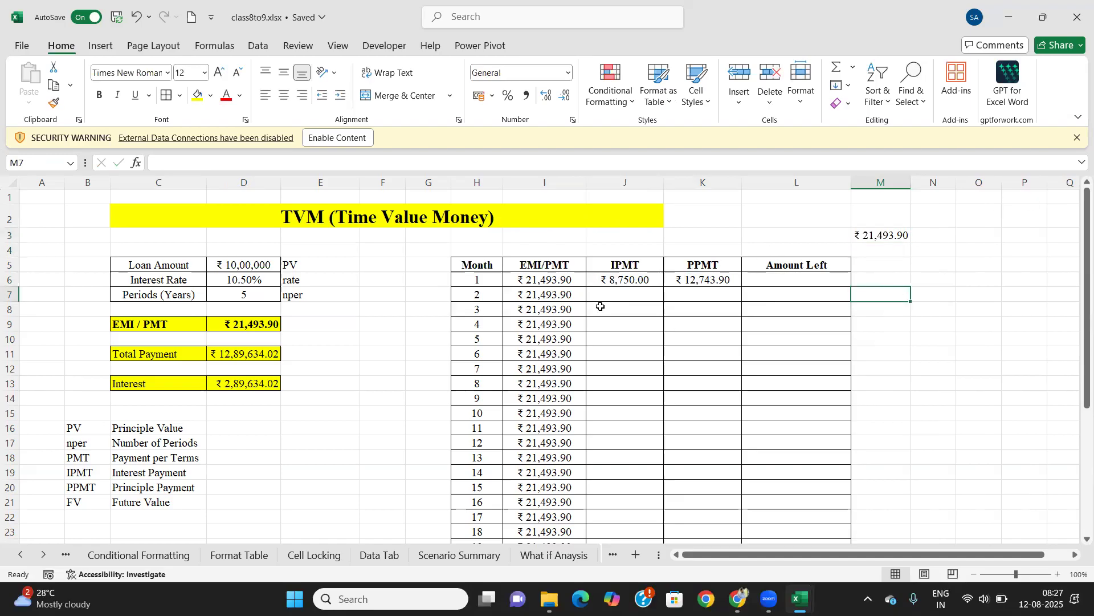
Step: Fill the interest payment formula from J6 down the IPMT column for all listed months
scroll(641, 275, "down", 1)
left_click(652, 225)
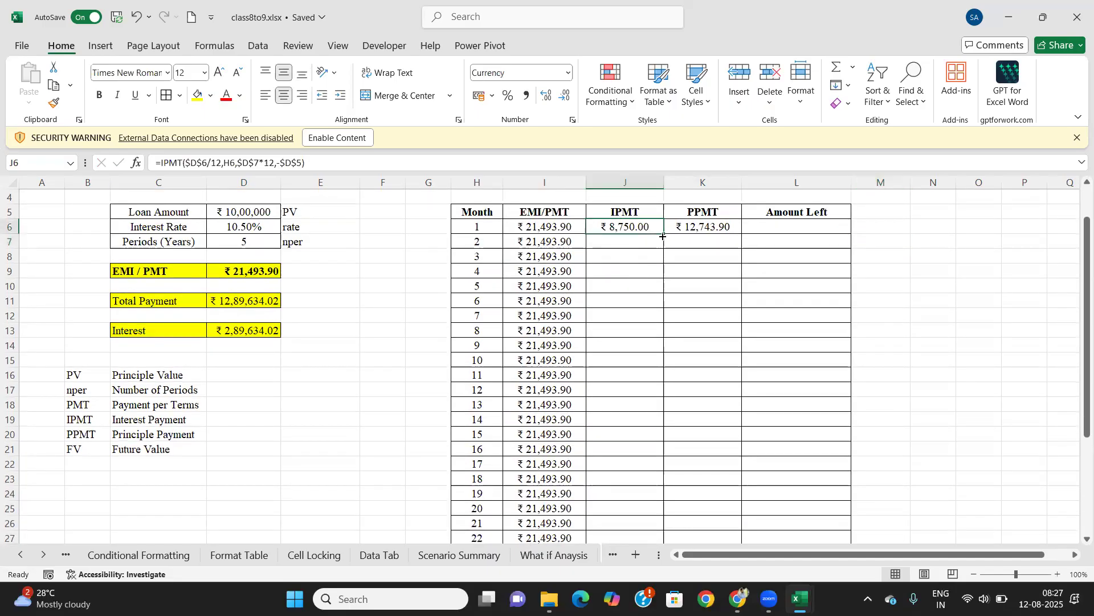
double_click(664, 234)
left_click(633, 269)
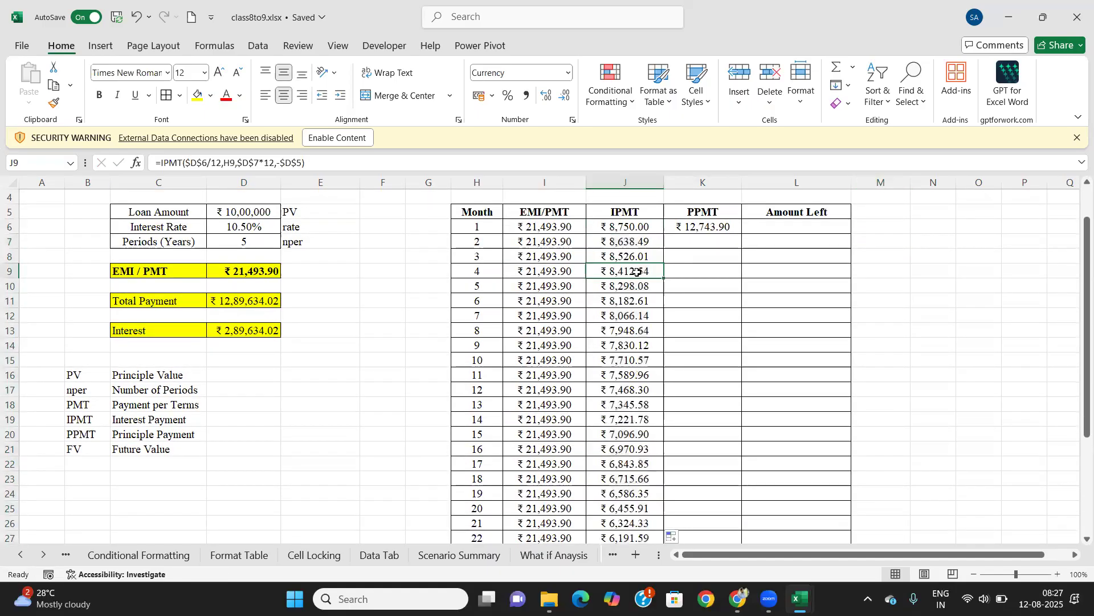
left_click(632, 227)
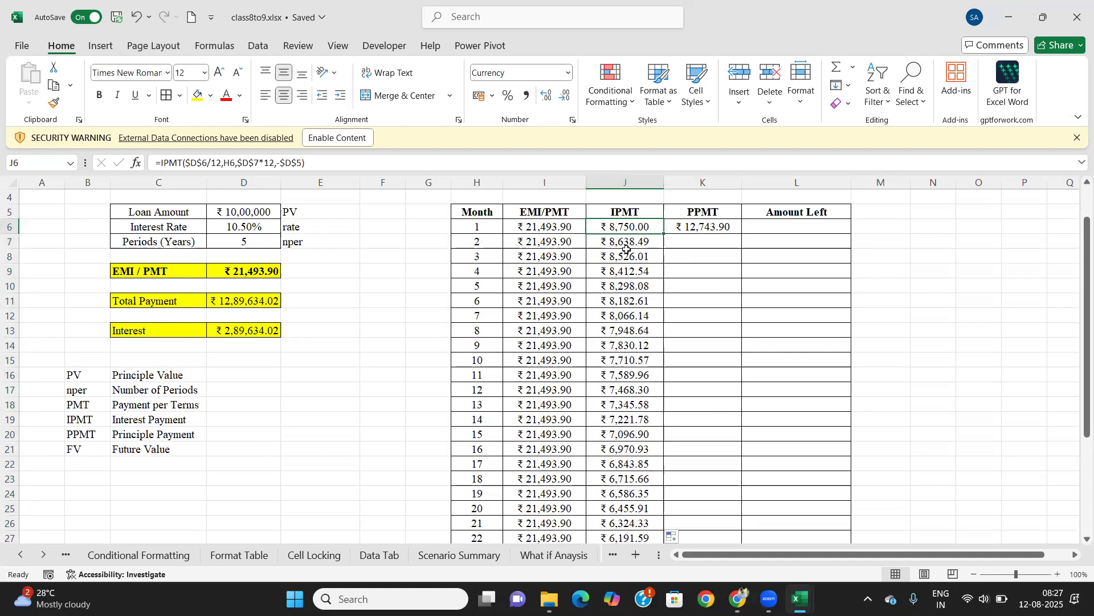
Step: Fill the principal payment formula from K6 down the PPMT column through month 30
left_click(699, 228)
scroll(627, 325, "down", 6)
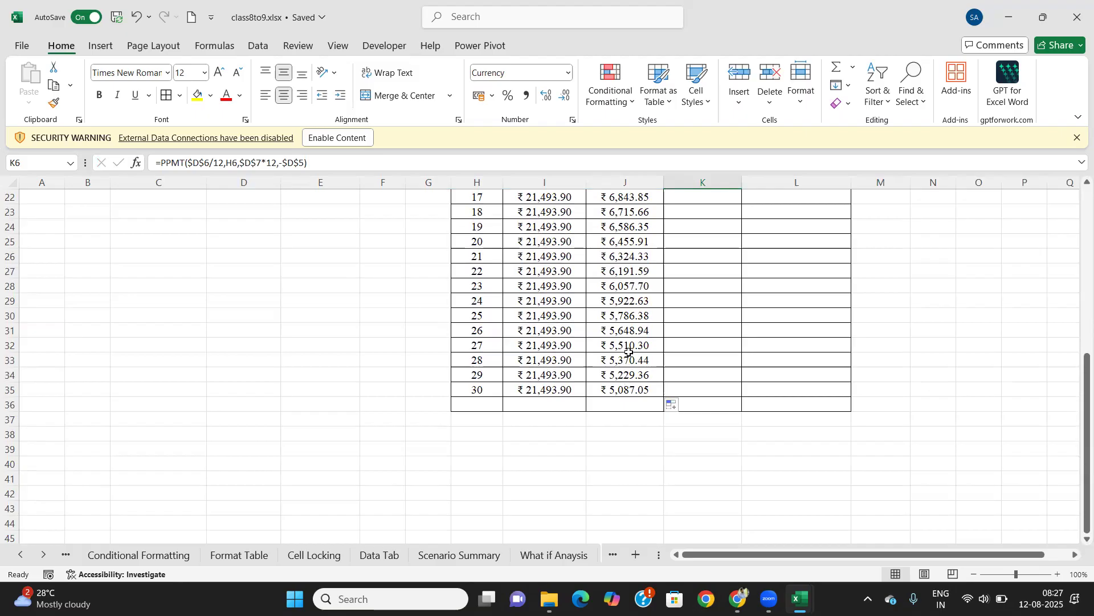
scroll(630, 350, "up", 7)
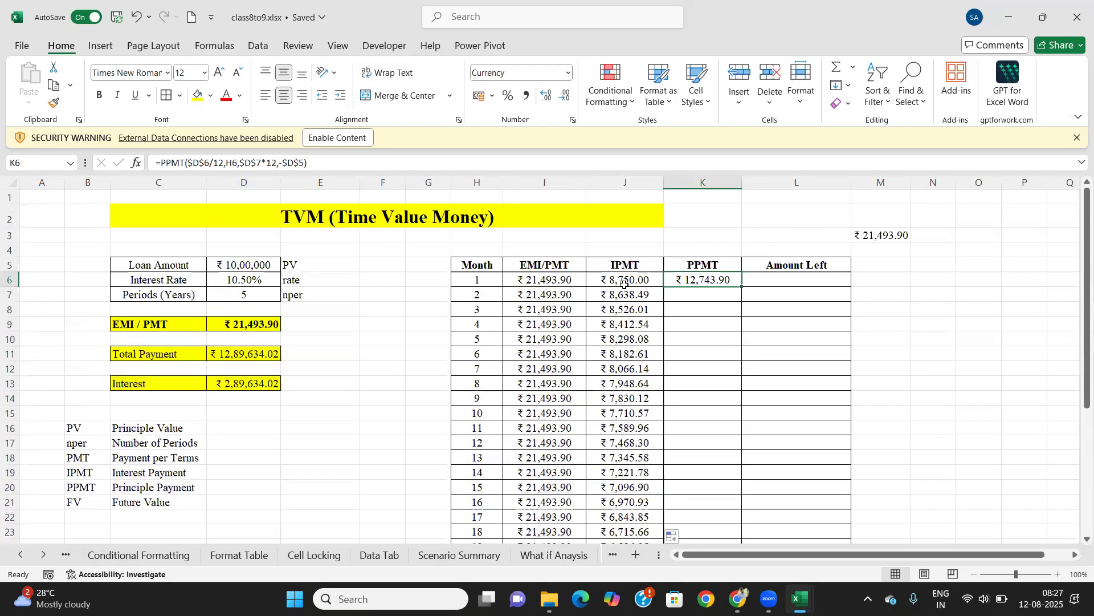
double_click(743, 288)
scroll(697, 310, "down", 6)
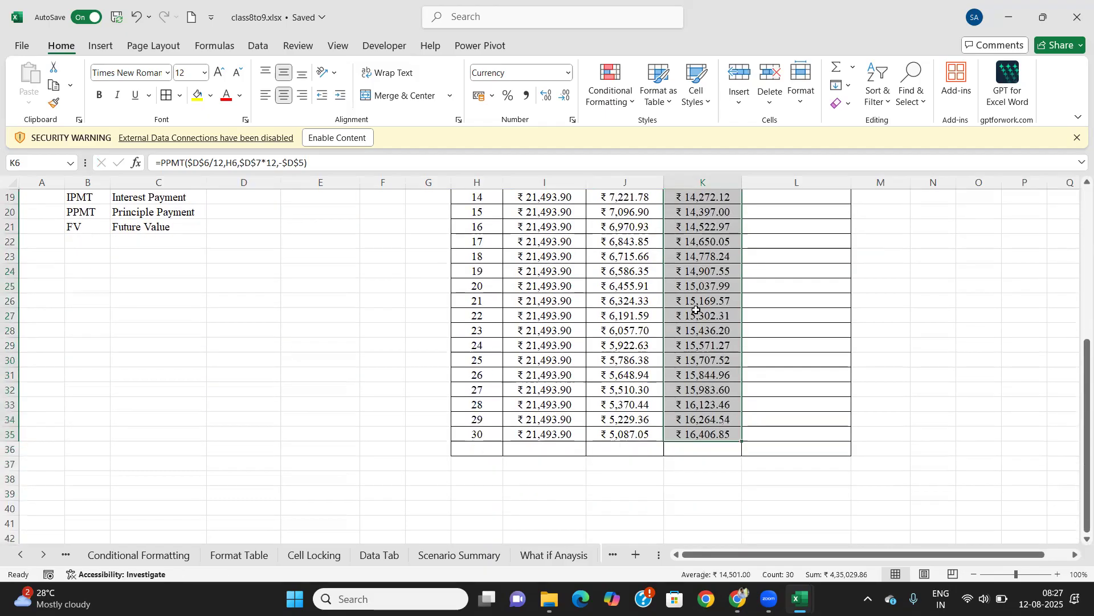
scroll(676, 302, "up", 5)
scroll(676, 302, "up", 1)
scroll(684, 319, "down", 8)
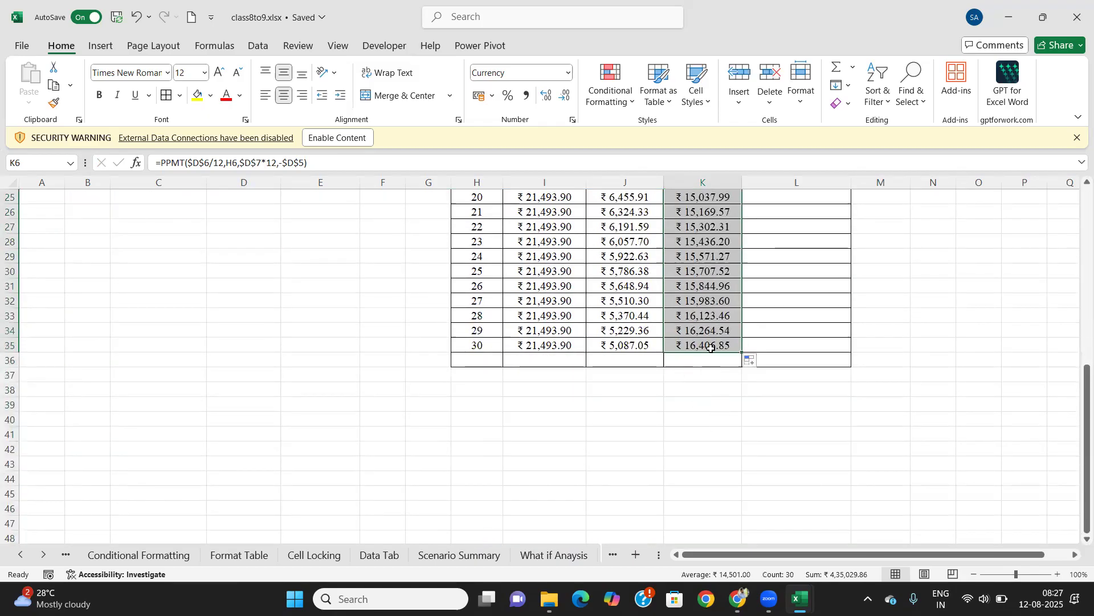
scroll(636, 345, "up", 8)
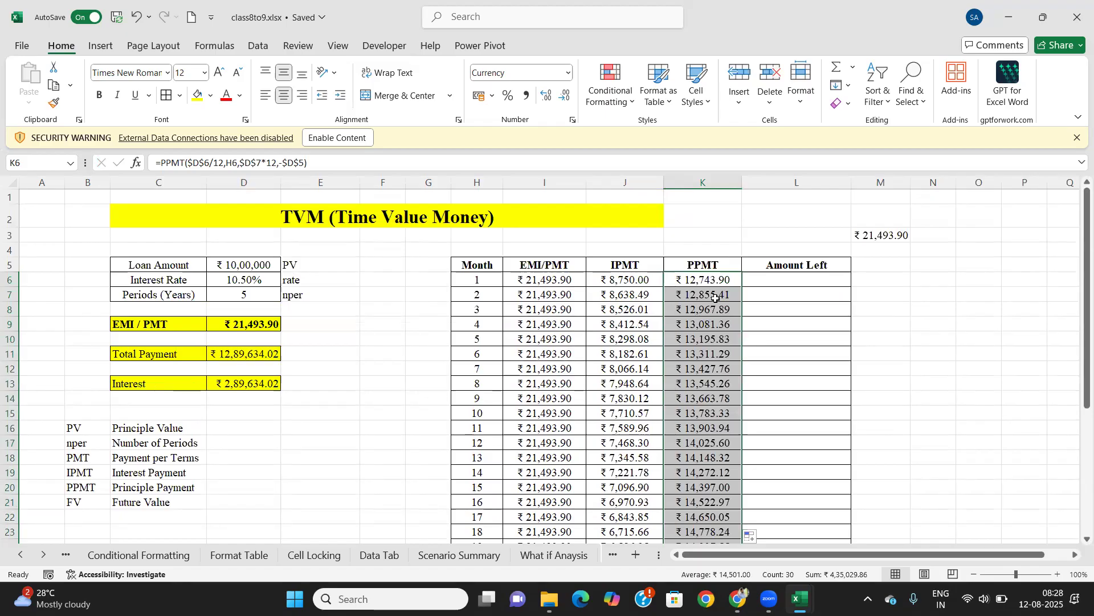
left_click(614, 282)
left_click(697, 281)
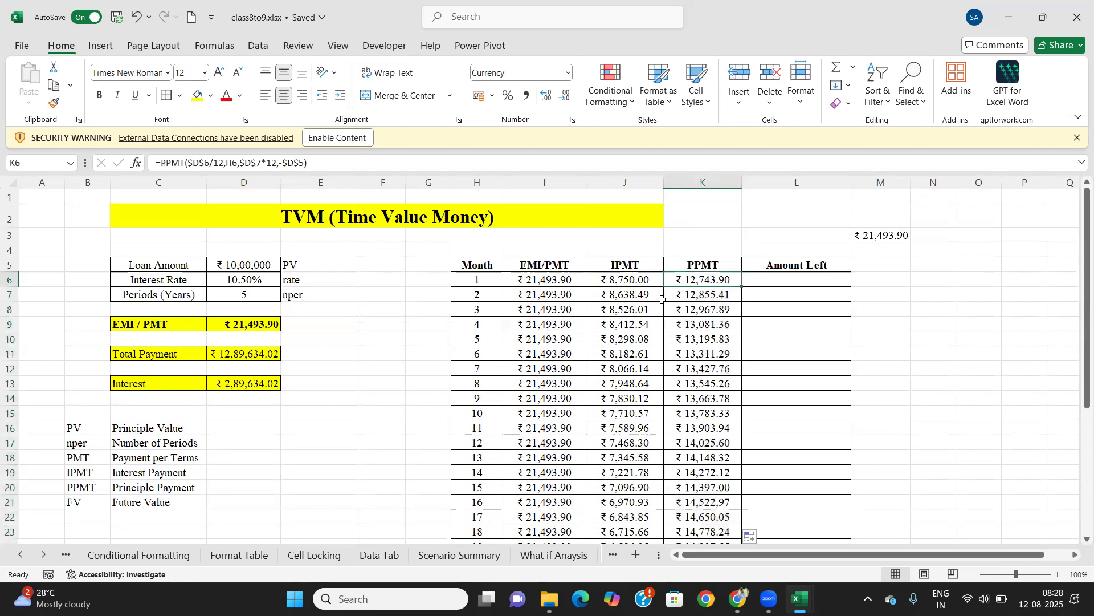
Step: Calculate the amount left after the first month in L6 with =D5-K6
left_click(769, 280)
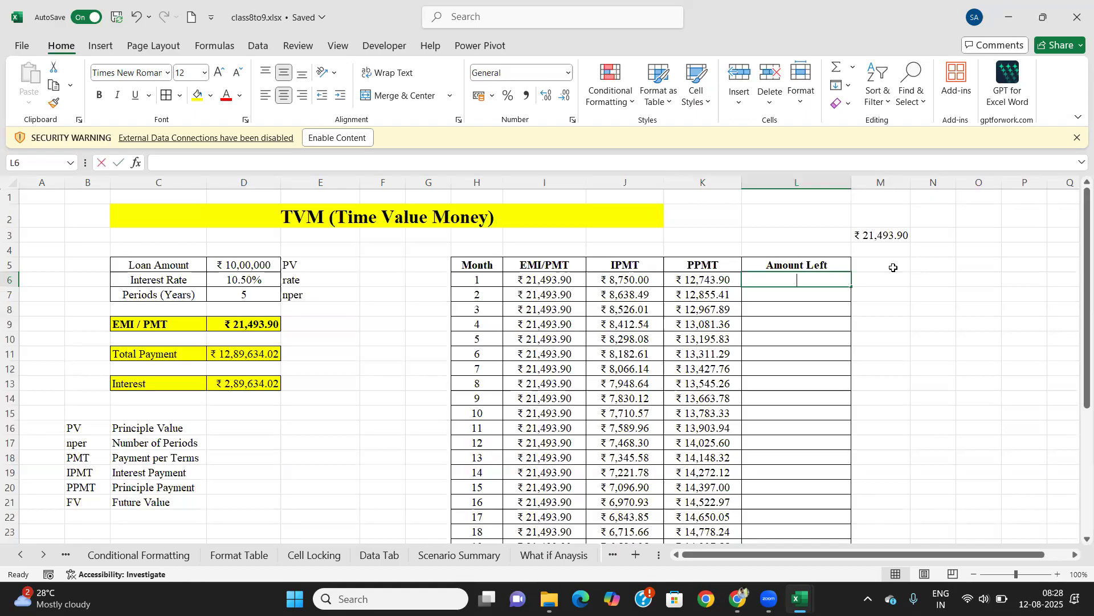
type("=")
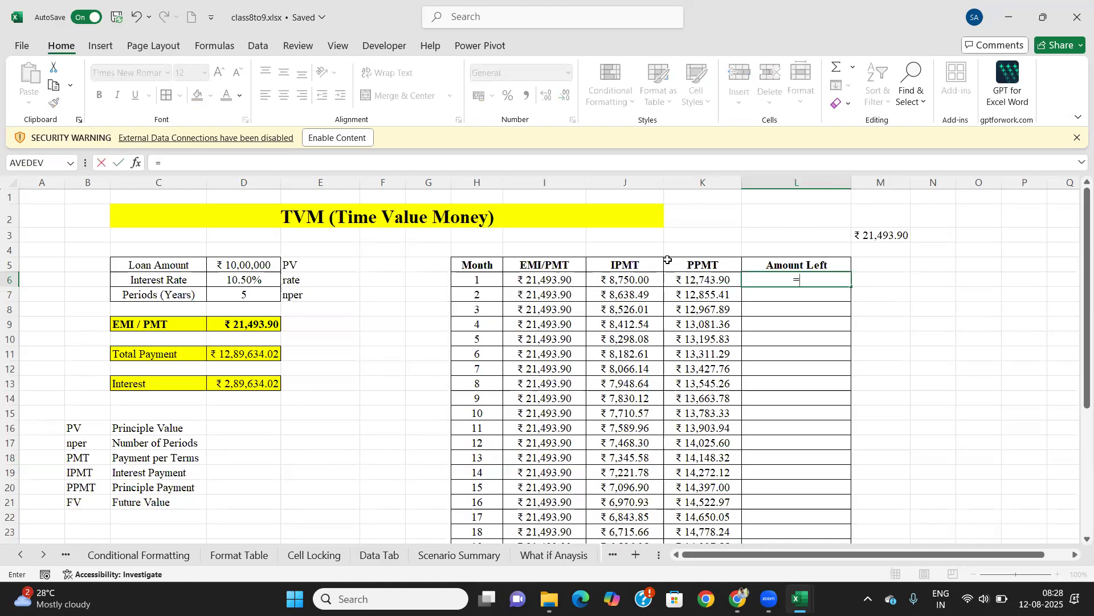
left_click(246, 263)
type("-")
left_click(690, 279)
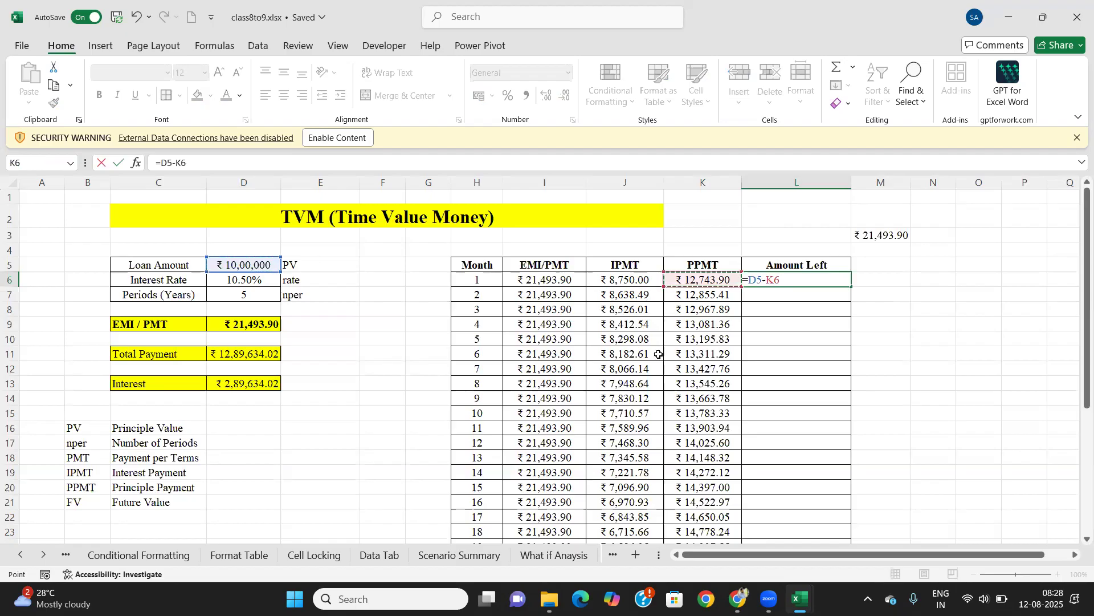
key("Return")
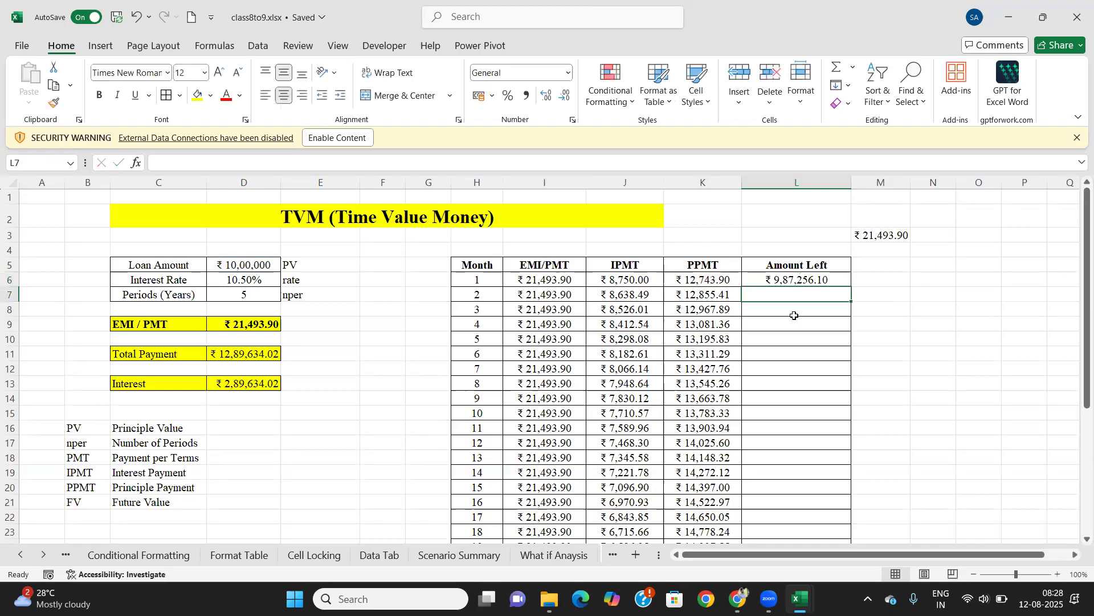
left_click(793, 279)
left_click(715, 277)
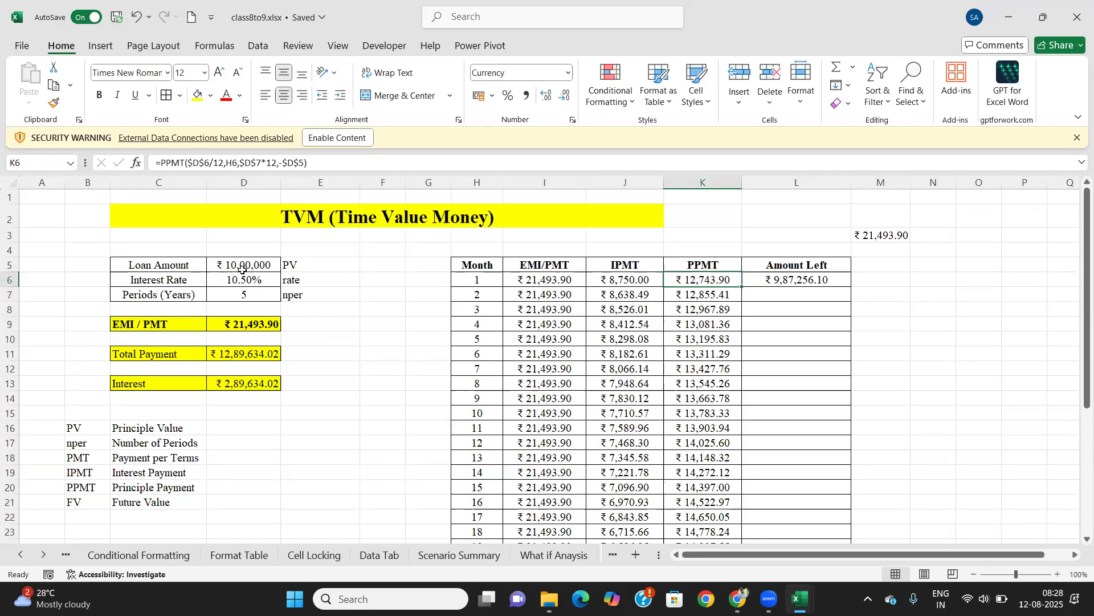
left_click(794, 281)
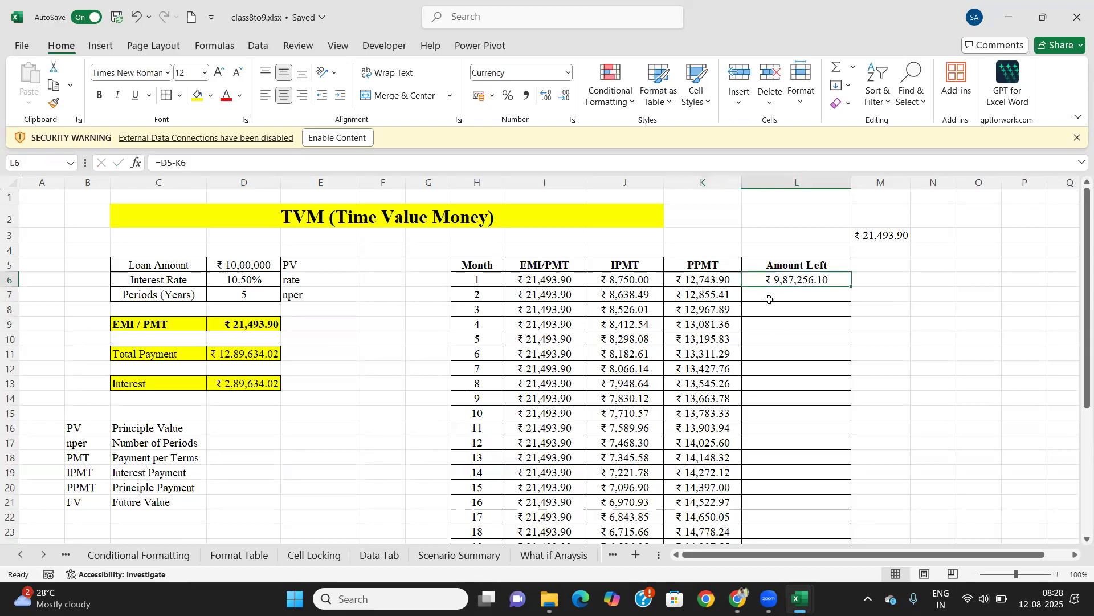
Step: Calculate the second month's amount left in L7 with =L6-K7 and fill the formula down for the remaining listed months
left_click(769, 298)
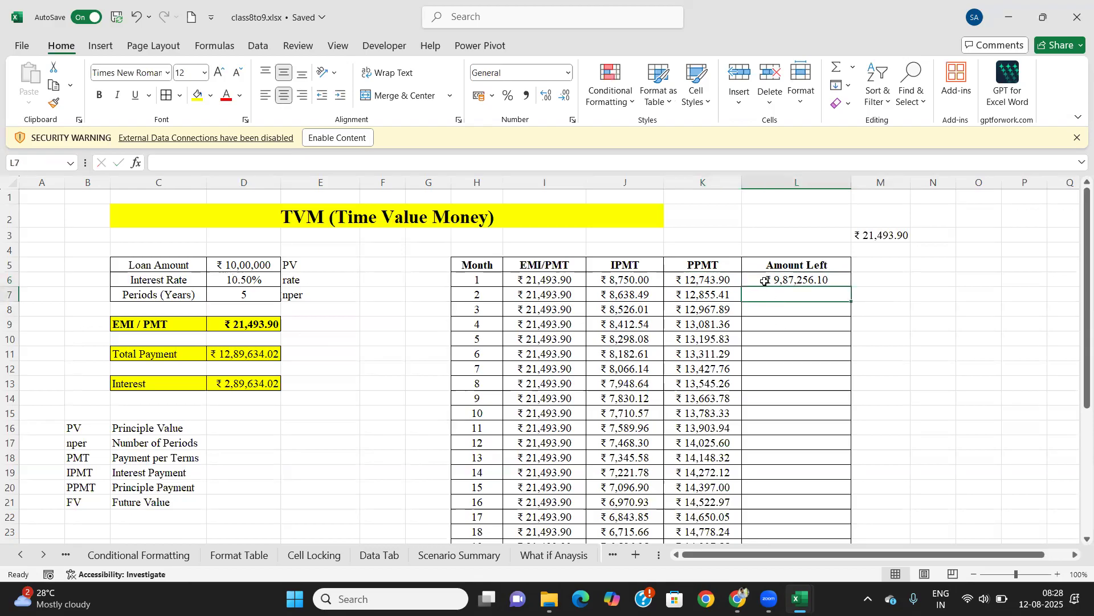
type("=")
left_click(785, 281)
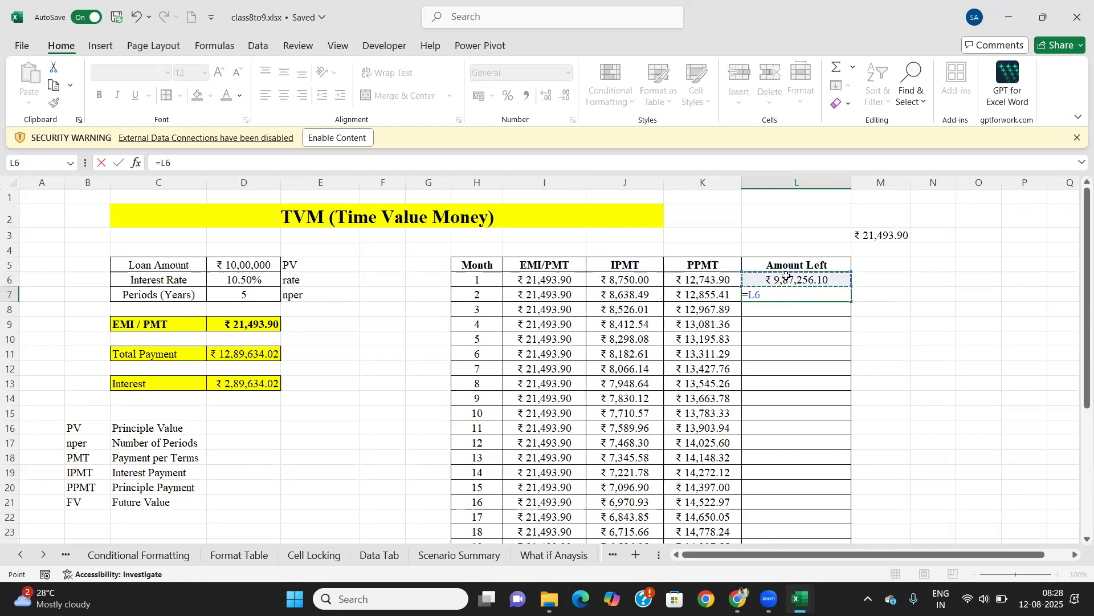
type("-")
left_click(715, 297)
key("Return")
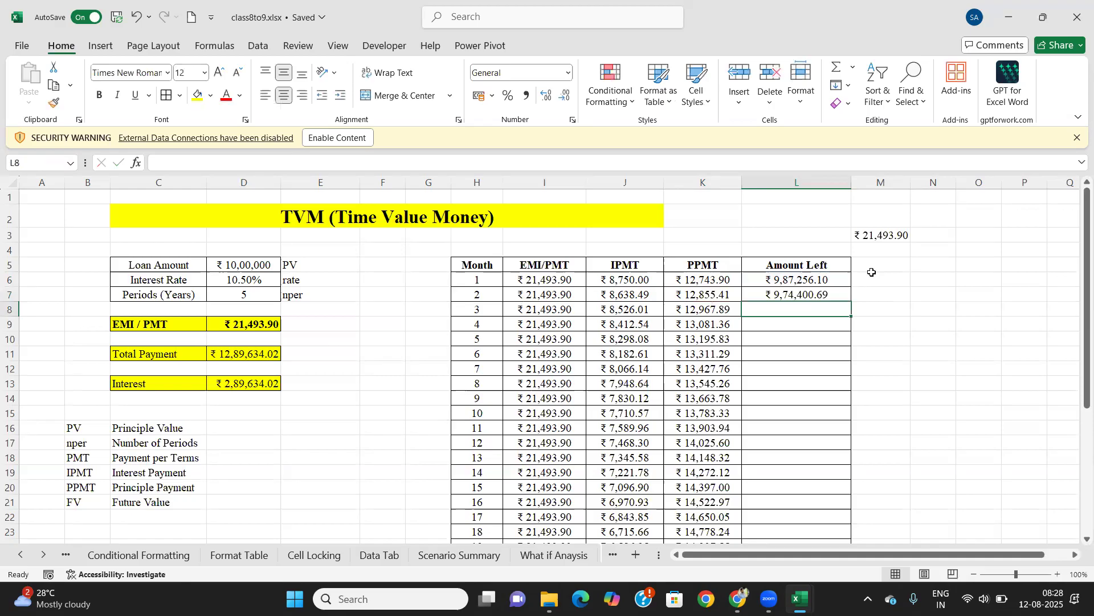
left_click(845, 293)
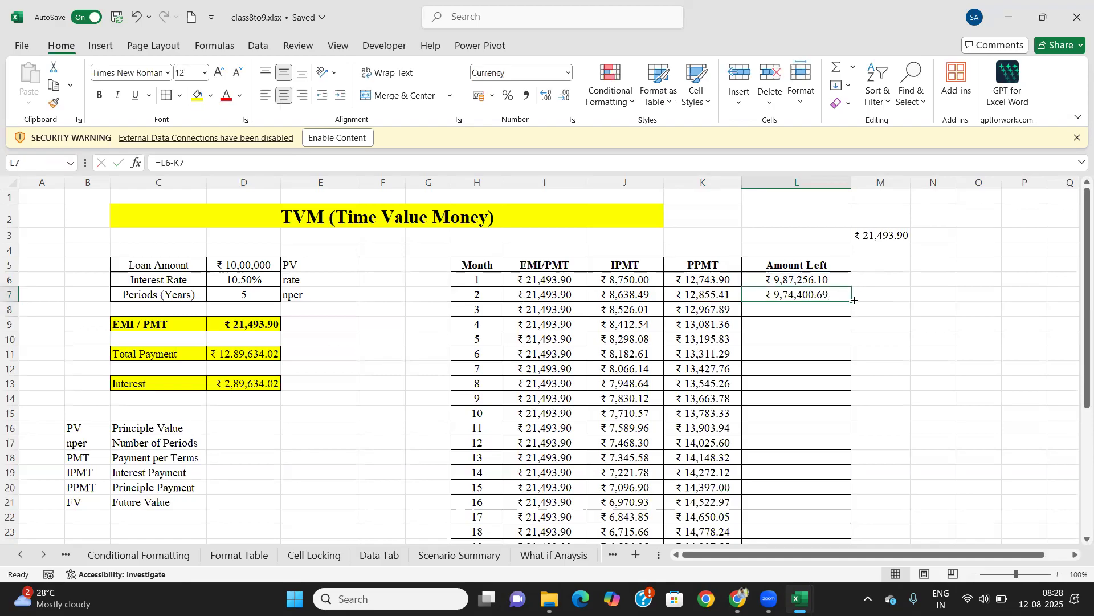
double_click(851, 302)
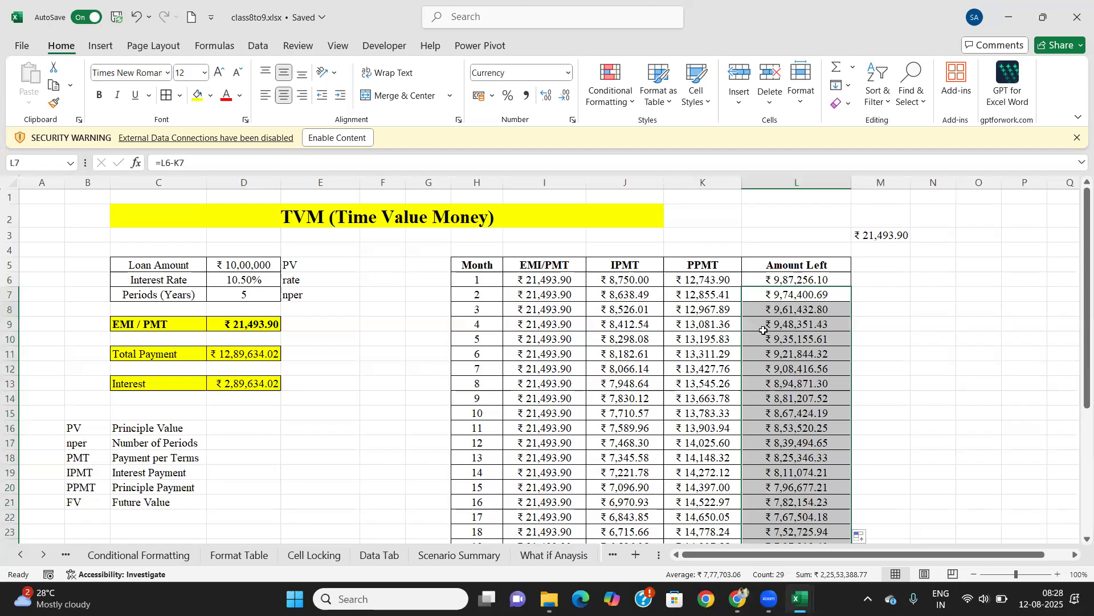
Step: Examine the Amount Left formulas for the first five months and the balances down to month 30
left_click(775, 280)
left_click(770, 292)
left_click(770, 307)
left_click(773, 322)
left_click(764, 340)
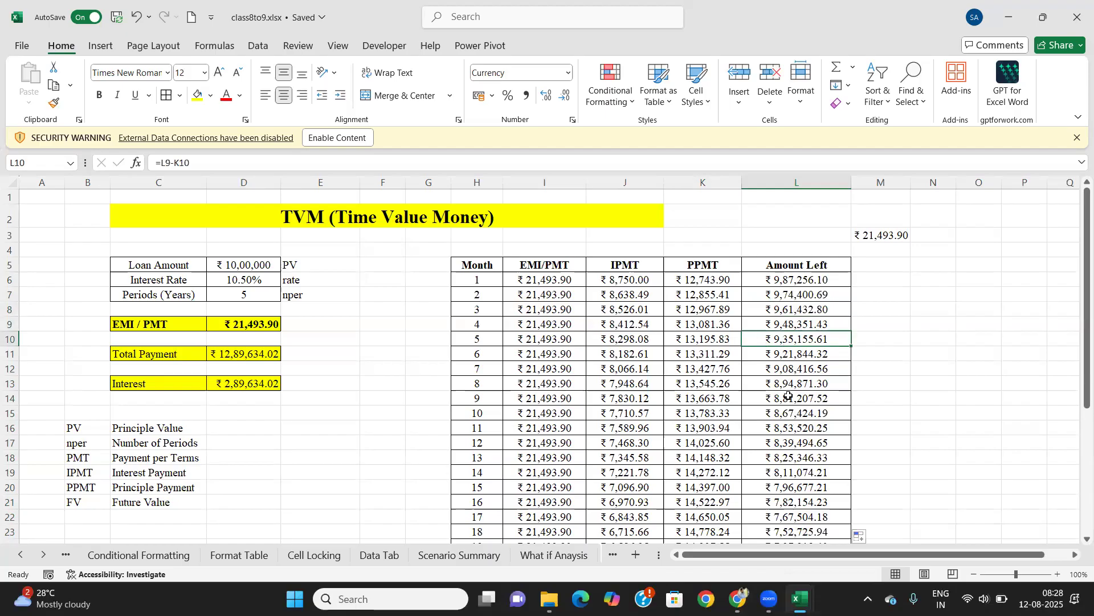
scroll(789, 396, "down", 5)
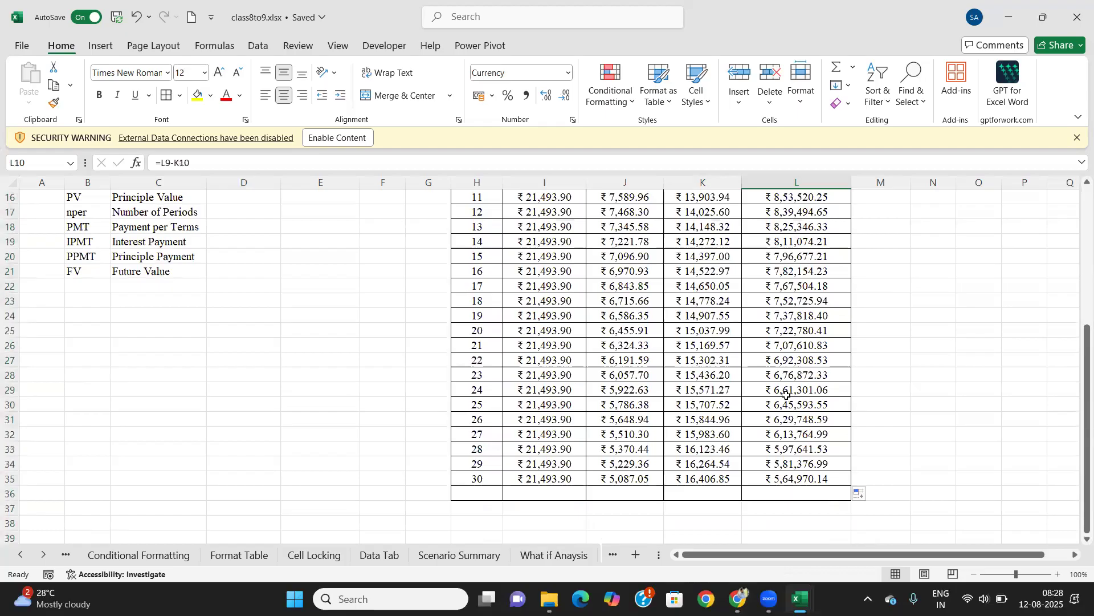
scroll(788, 395, "up", 5)
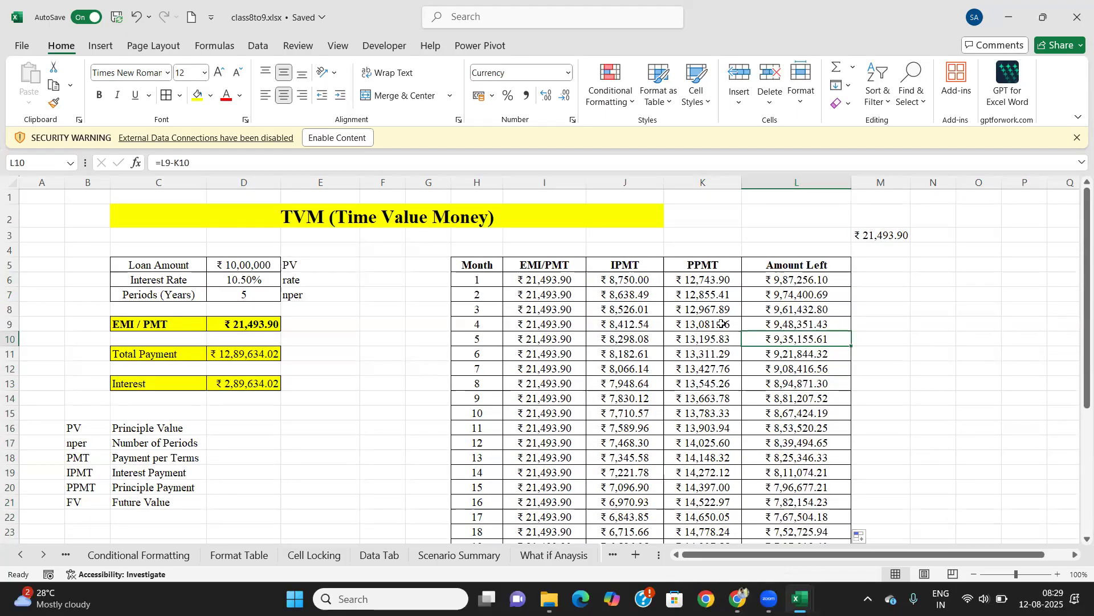
left_click(266, 278)
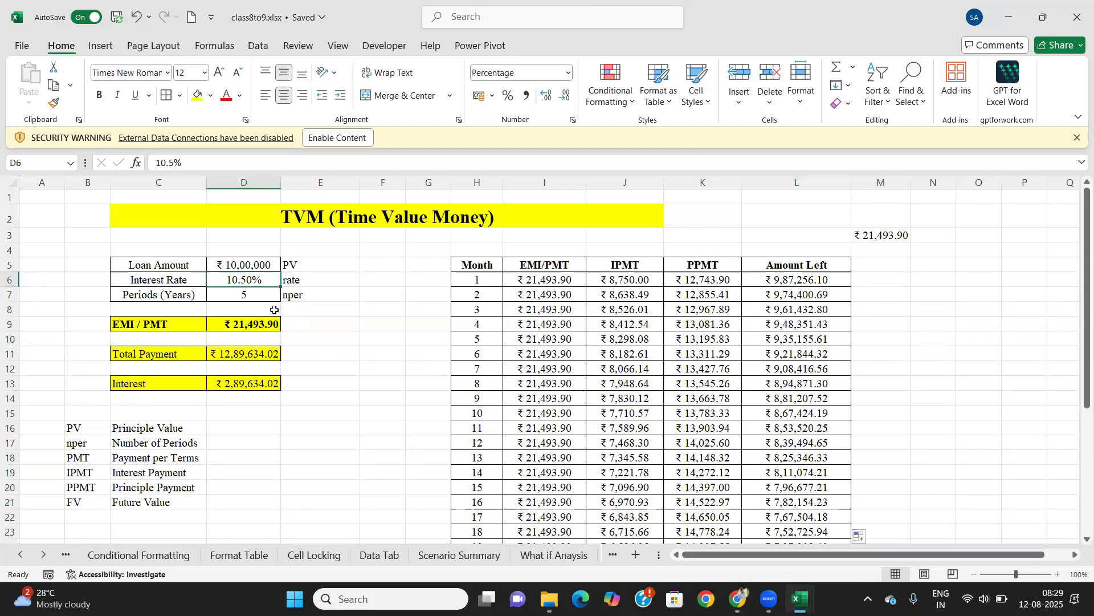
left_click(274, 265)
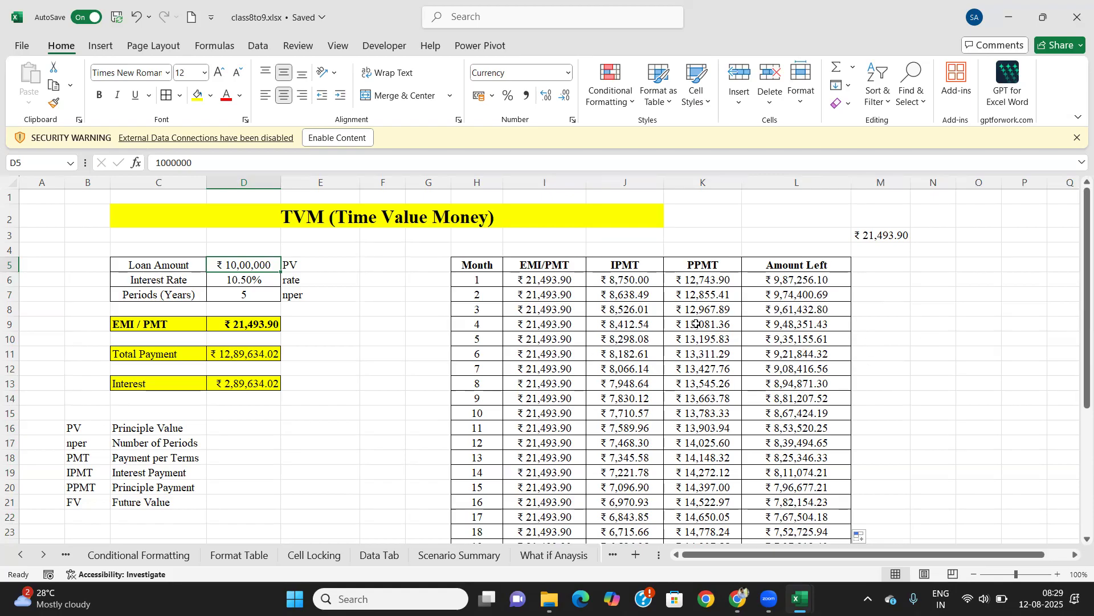
Step: Try totalling the EMI/PMT column in I36 with =SUM(I6:I35), and clear that total again
scroll(821, 351, "down", 8)
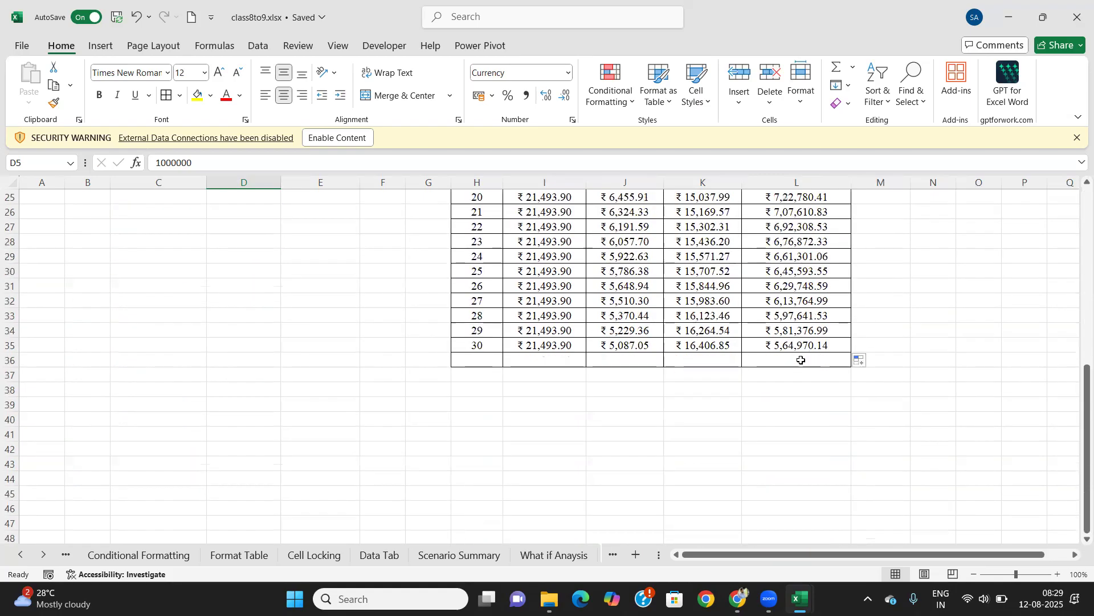
left_click(490, 360)
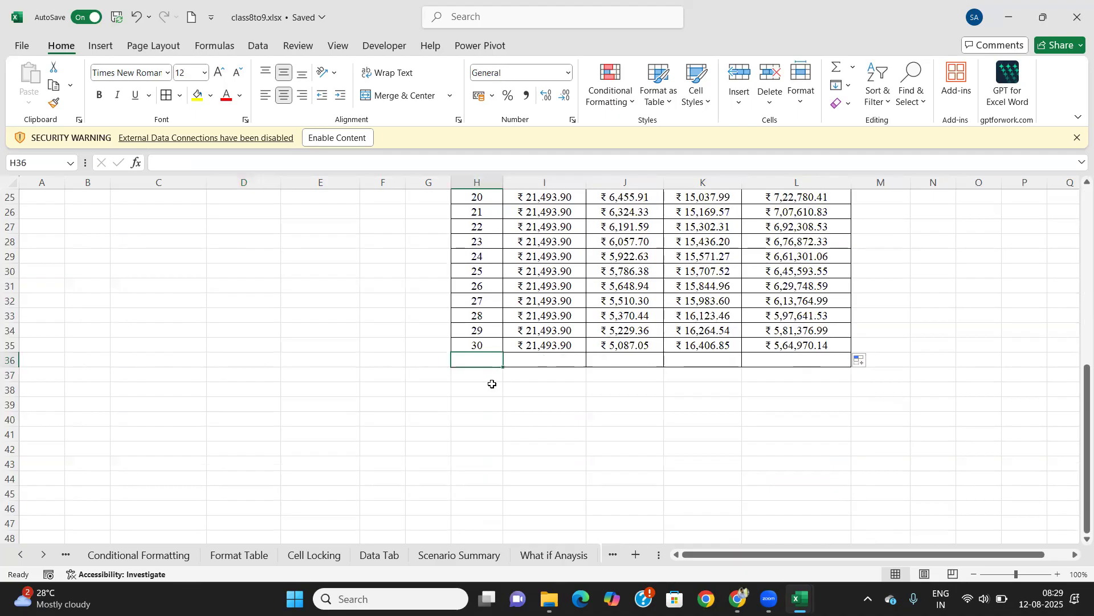
left_click(519, 361)
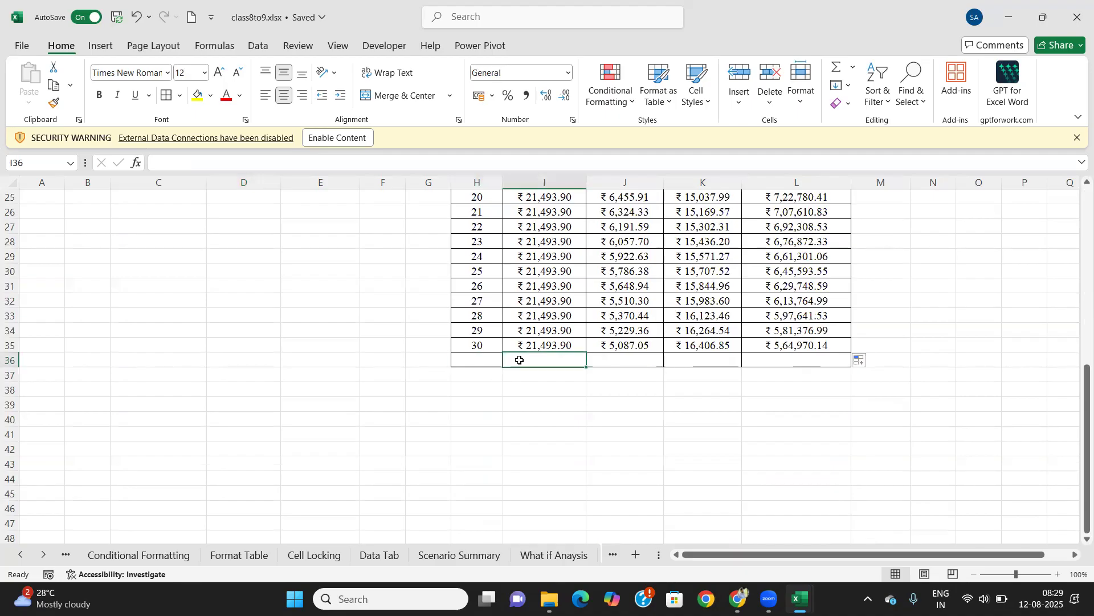
key("alt+equal")
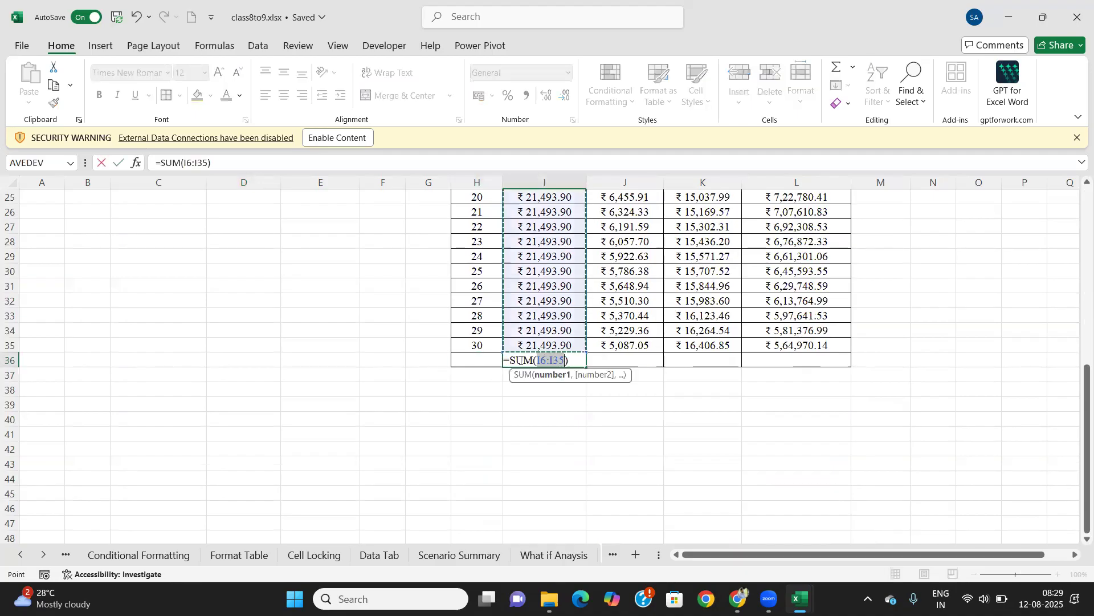
key("Return")
scroll(553, 388, "up", 8)
scroll(551, 376, "down", 6)
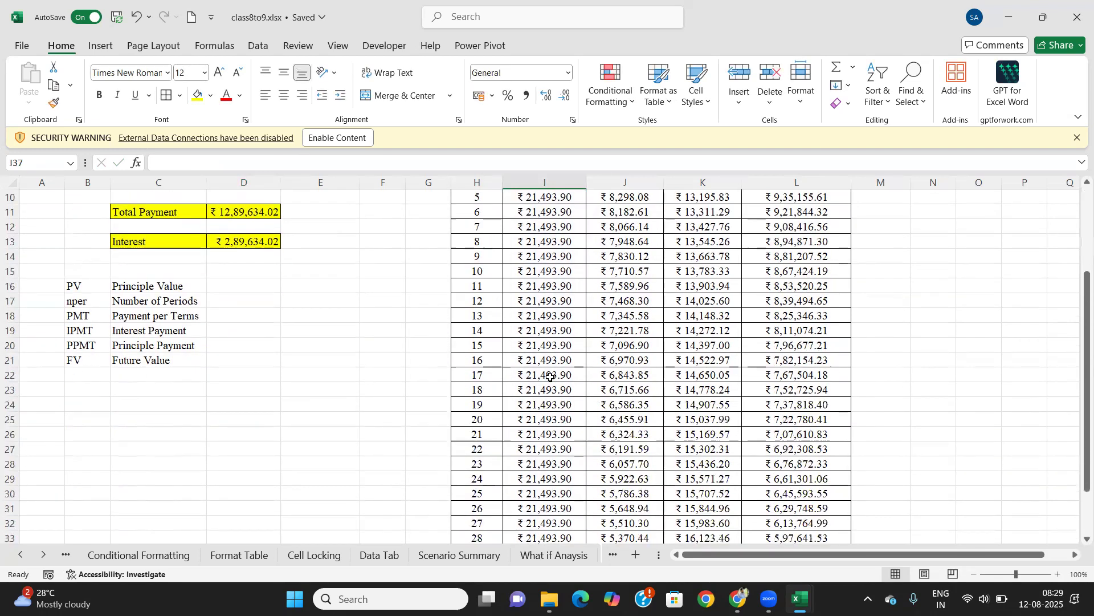
left_click(535, 443)
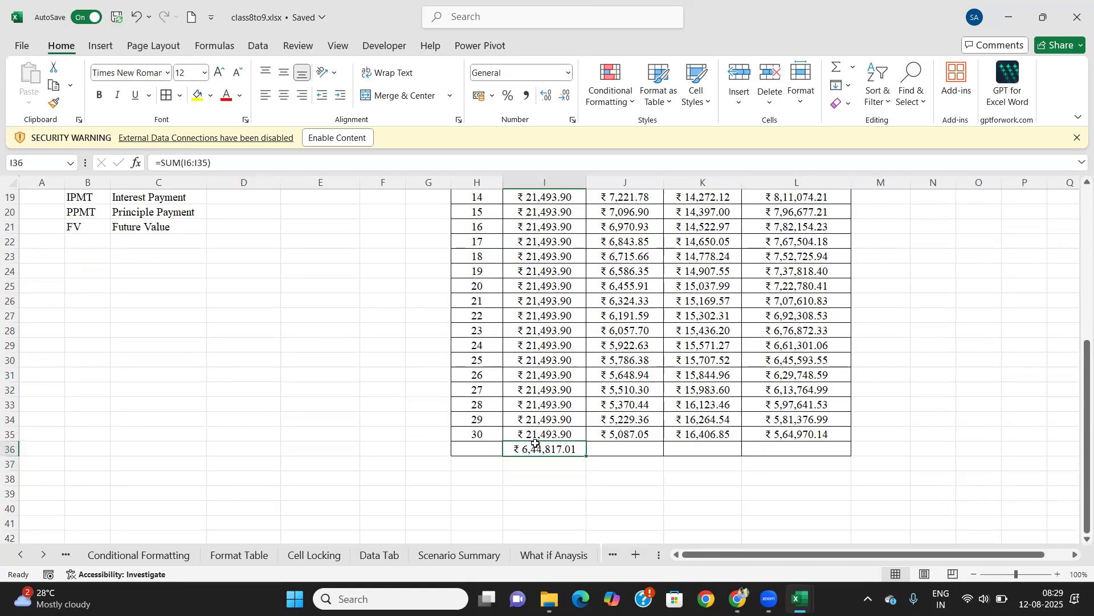
key("Delete")
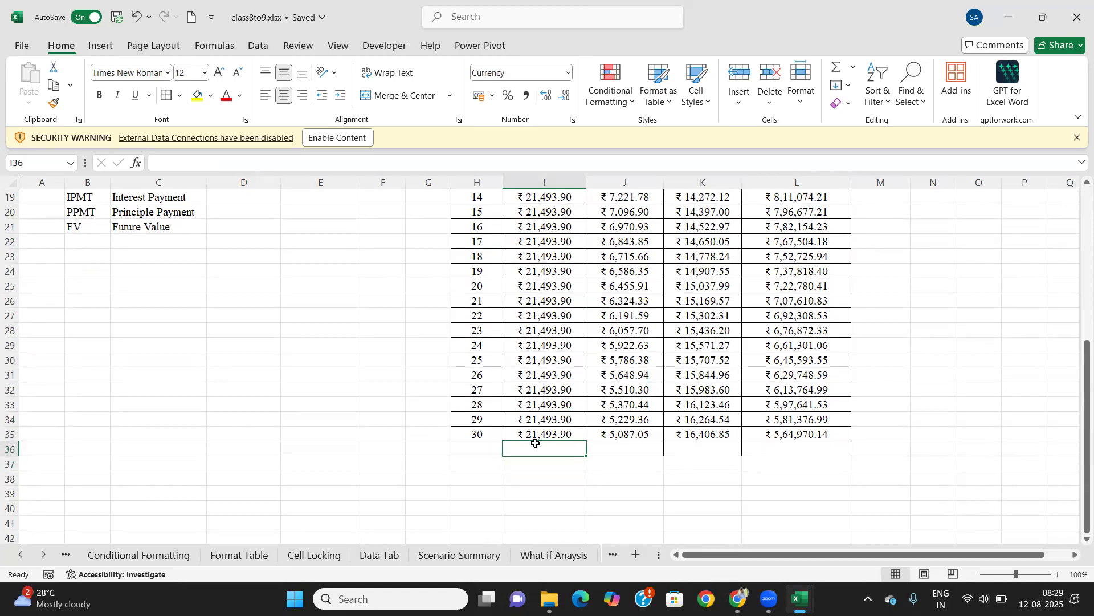
Step: Re-enter =SUM(I6:I35) in I36 to total the listed EMI/PMT payments, checking the range it covers
key("alt+equal")
scroll(536, 444, "up", 6)
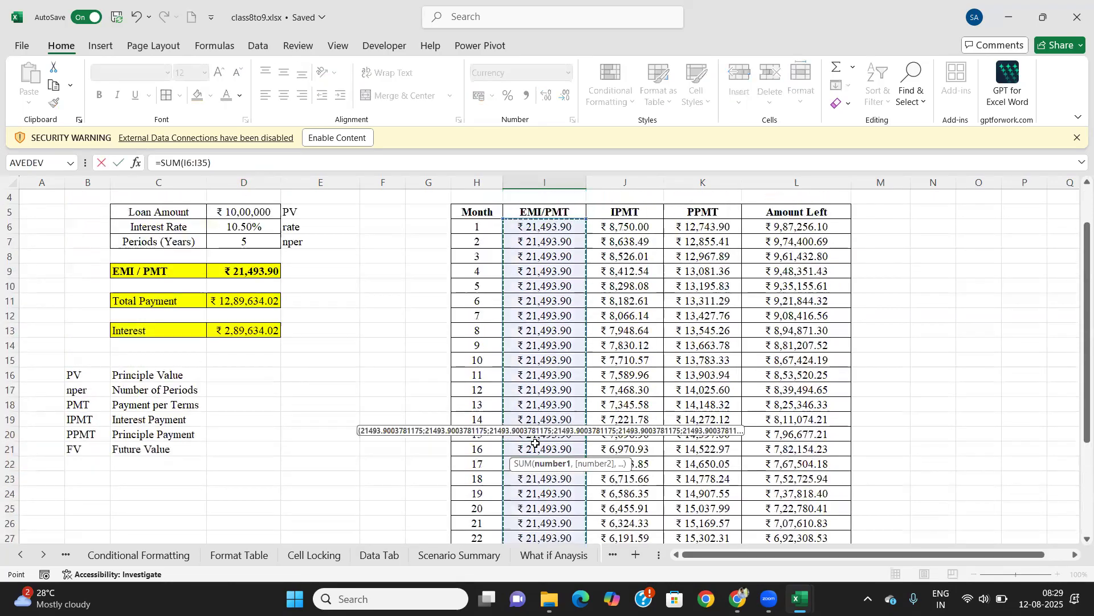
scroll(536, 444, "down", 3)
scroll(536, 444, "down", 3)
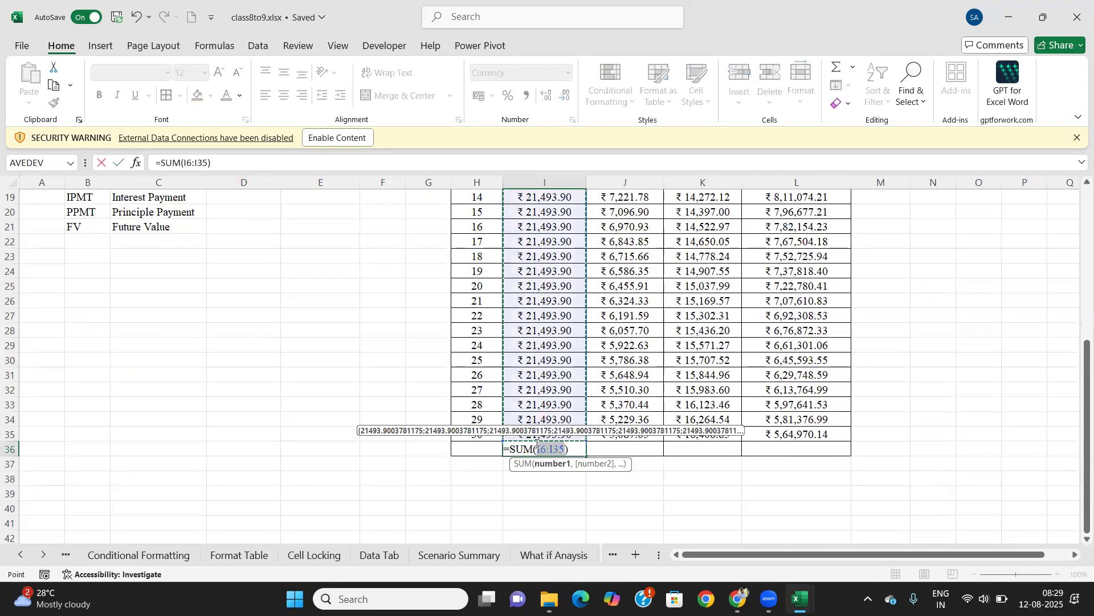
scroll(536, 443, "up", 3)
scroll(536, 443, "up", 3)
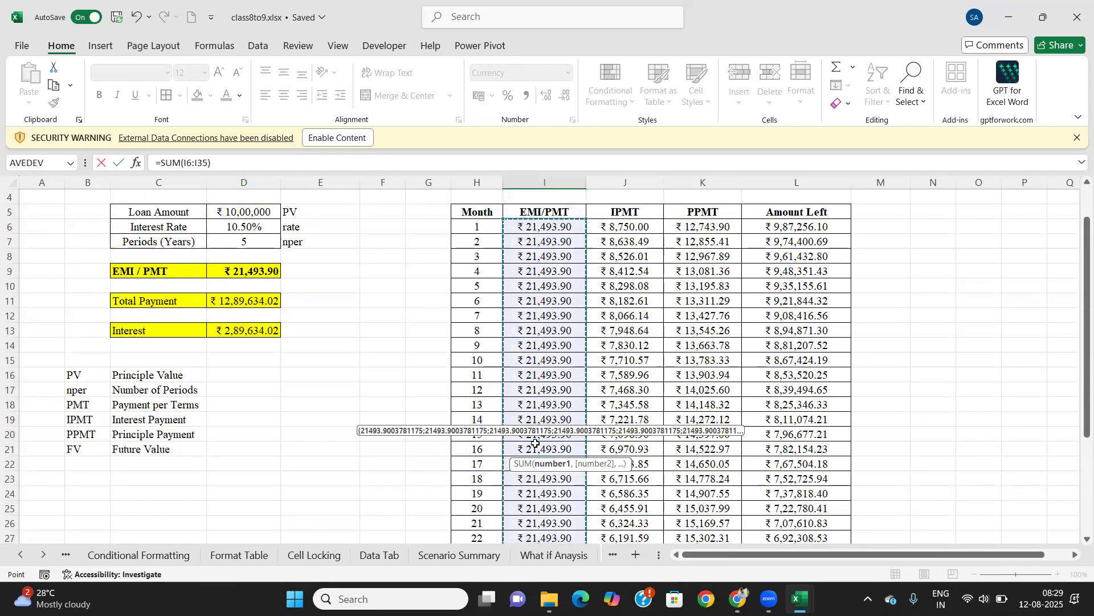
scroll(536, 444, "down", 6)
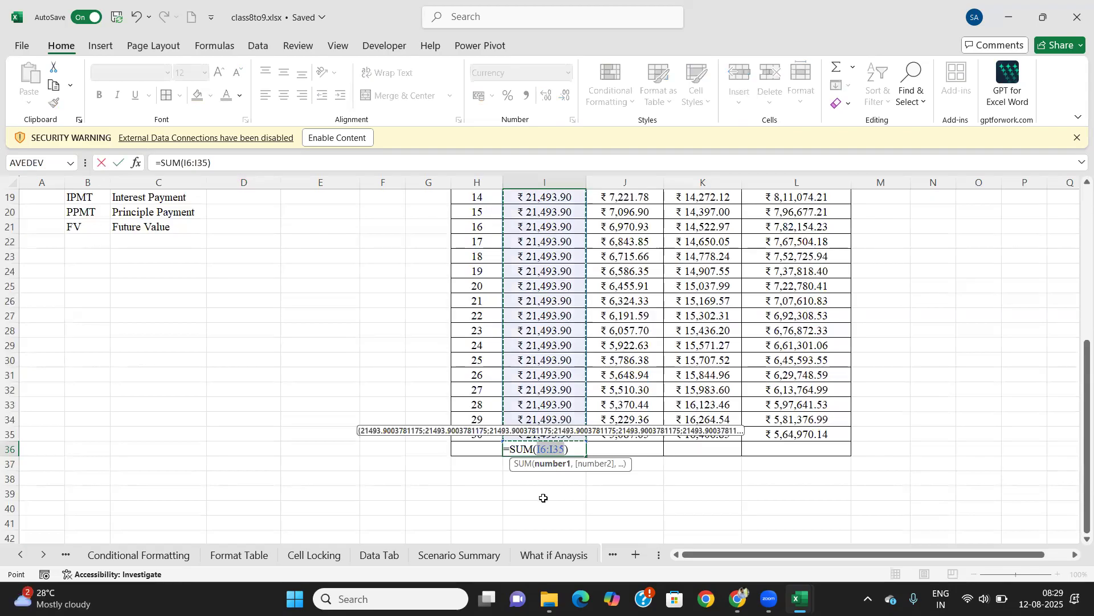
key("Return")
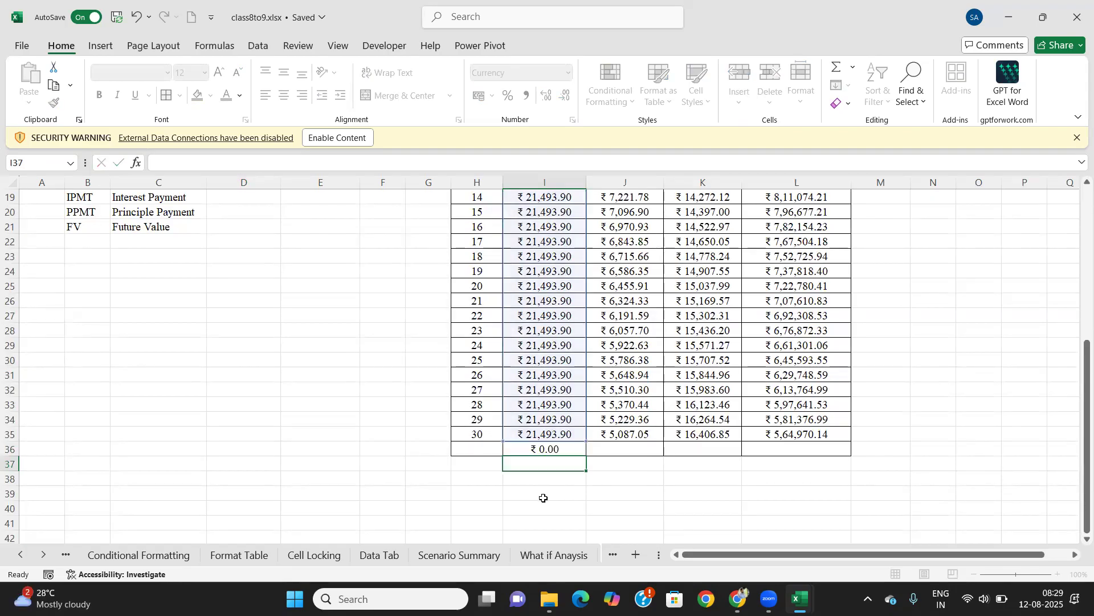
Step: Calculate the number of monthly payments in N7 with =5*12
scroll(543, 492, "up", 6)
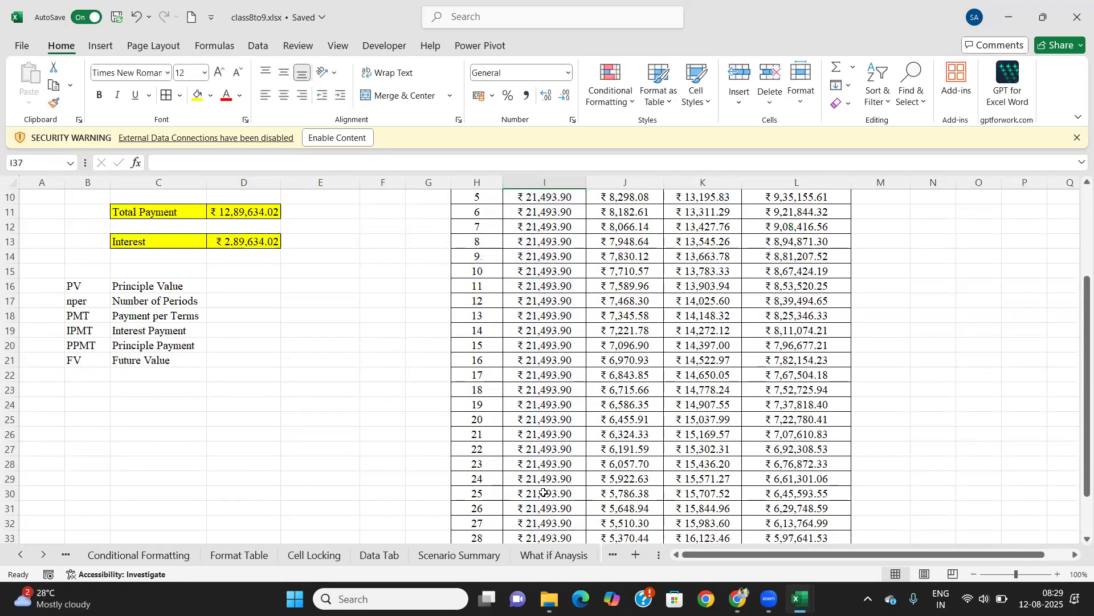
left_click(940, 302)
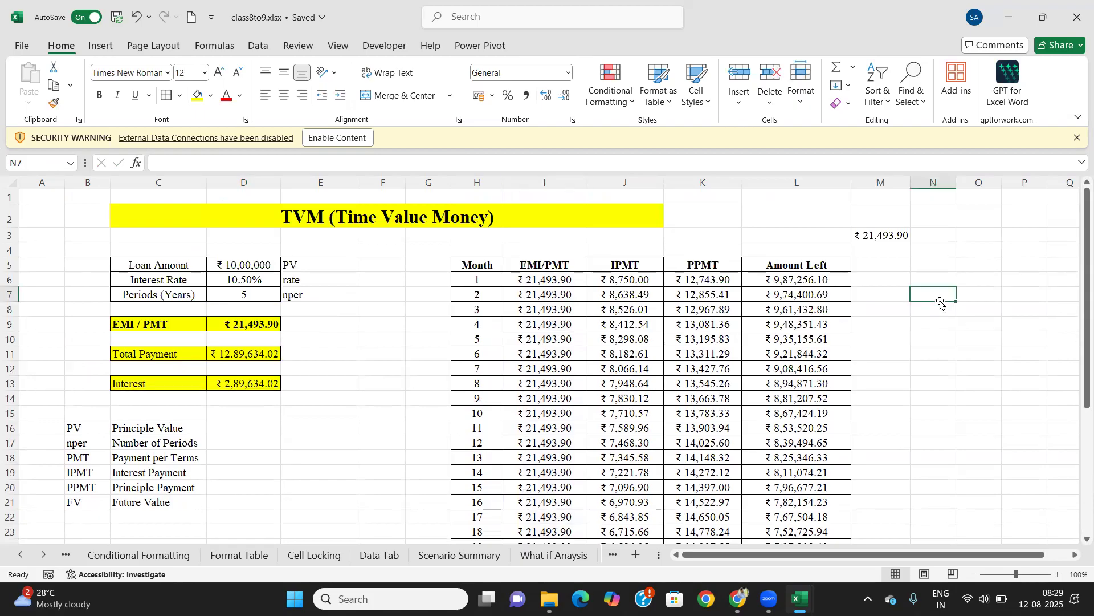
type("=5")
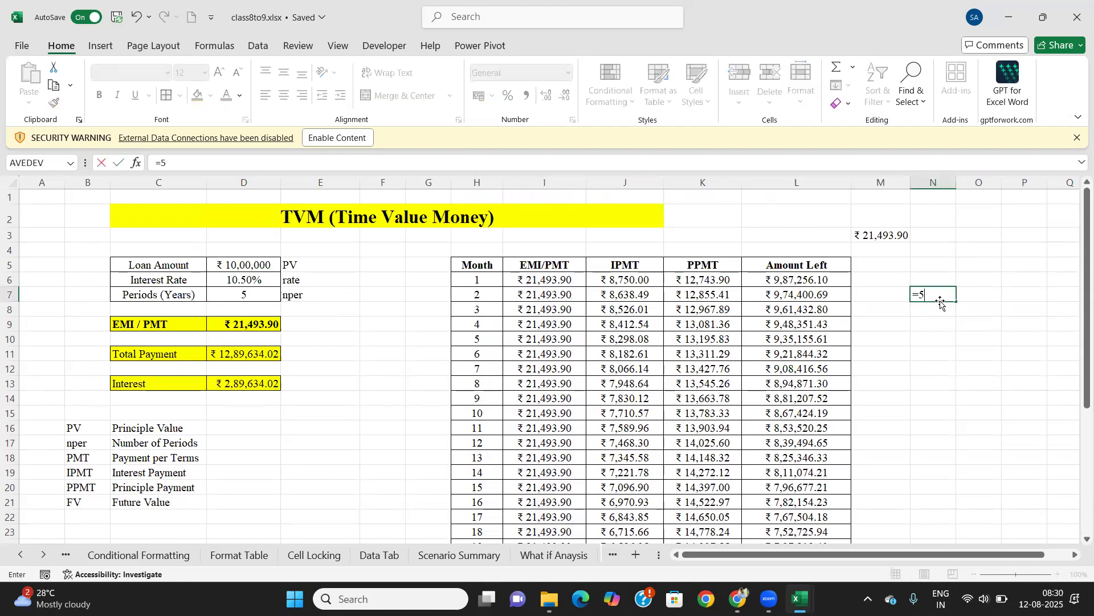
key("ctrl+Return")
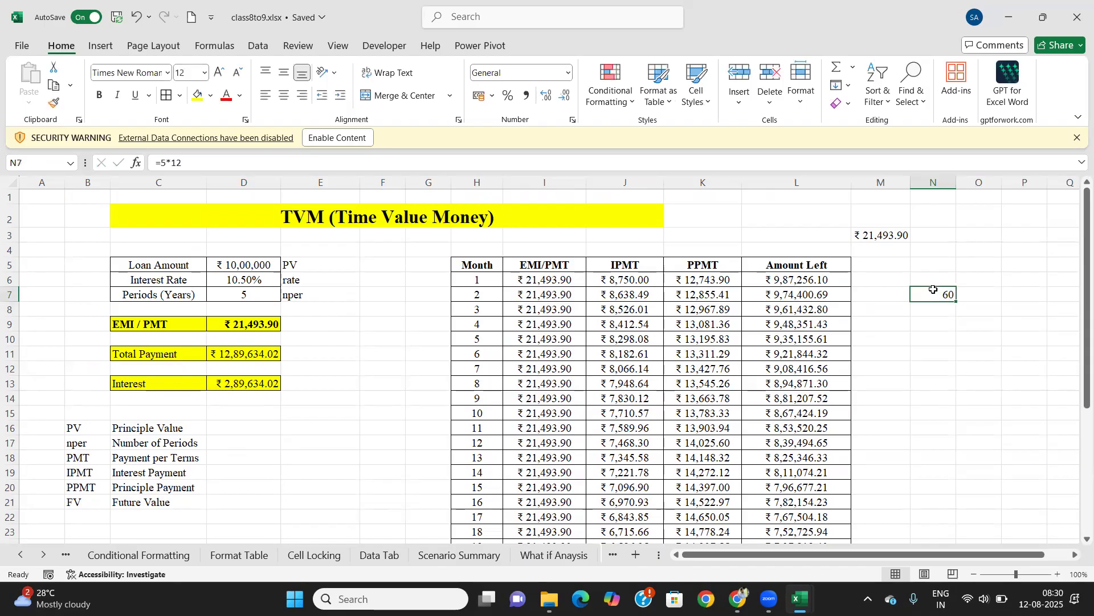
Step: Clear the EMI/PMT total from I36 below month 30
scroll(582, 377, "down", 6)
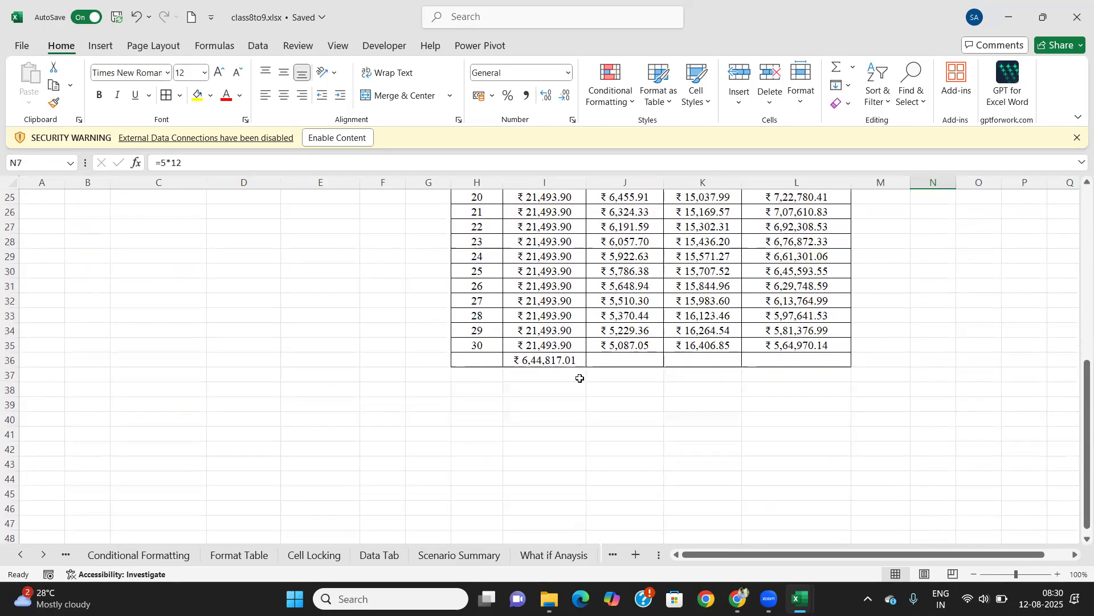
left_click(553, 362)
key("Delete")
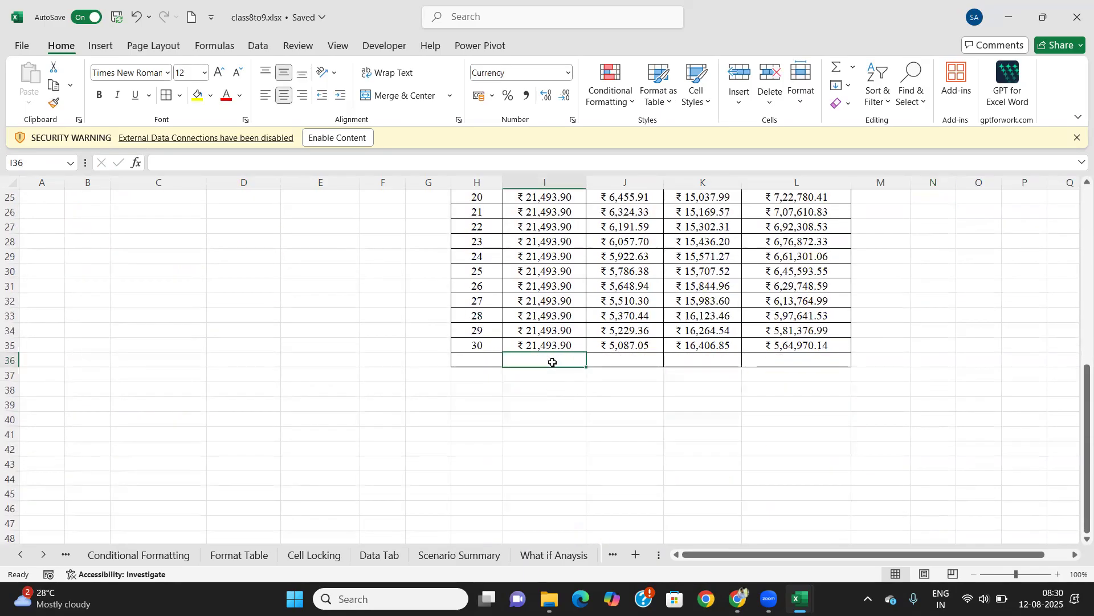
Step: Extend the Month series in column H from month 30 down to month 60
left_click(498, 348)
left_click_drag(503, 351, 494, 508)
left_click(490, 336)
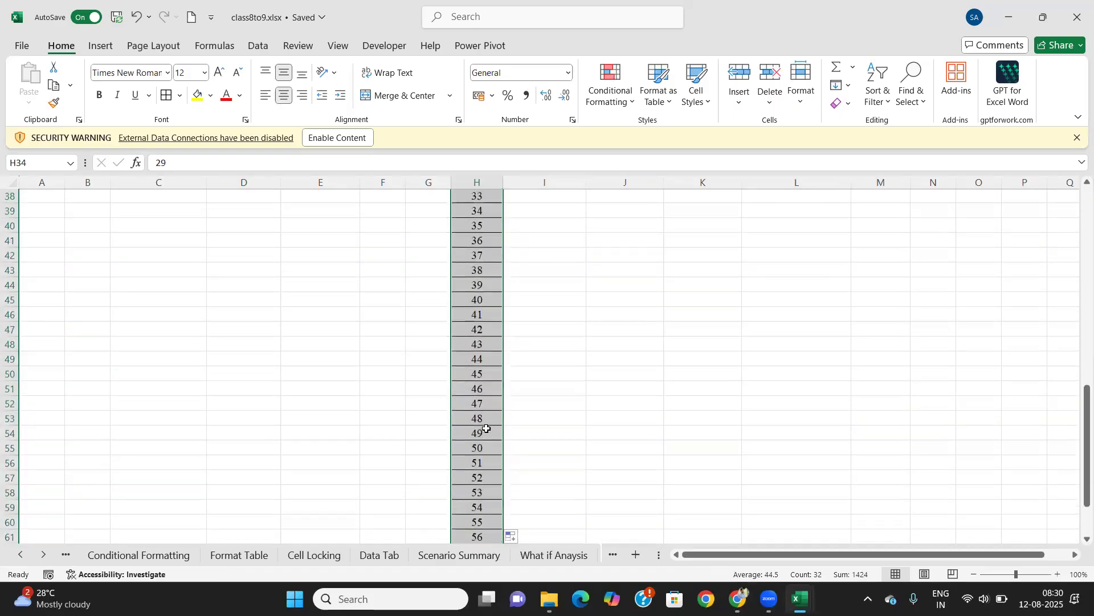
scroll(486, 428, "down", 2)
left_click(486, 432)
Step: Fill the EMI/PMT and IPMT formulas from I35 and J35 down through month 60
scroll(496, 351, "up", 7)
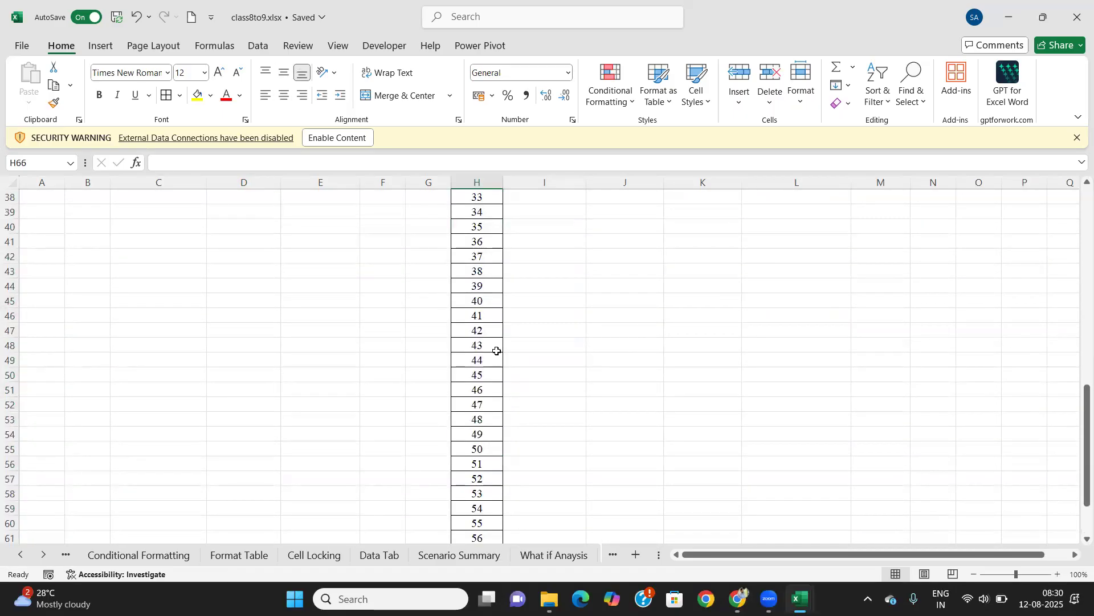
left_click(553, 286)
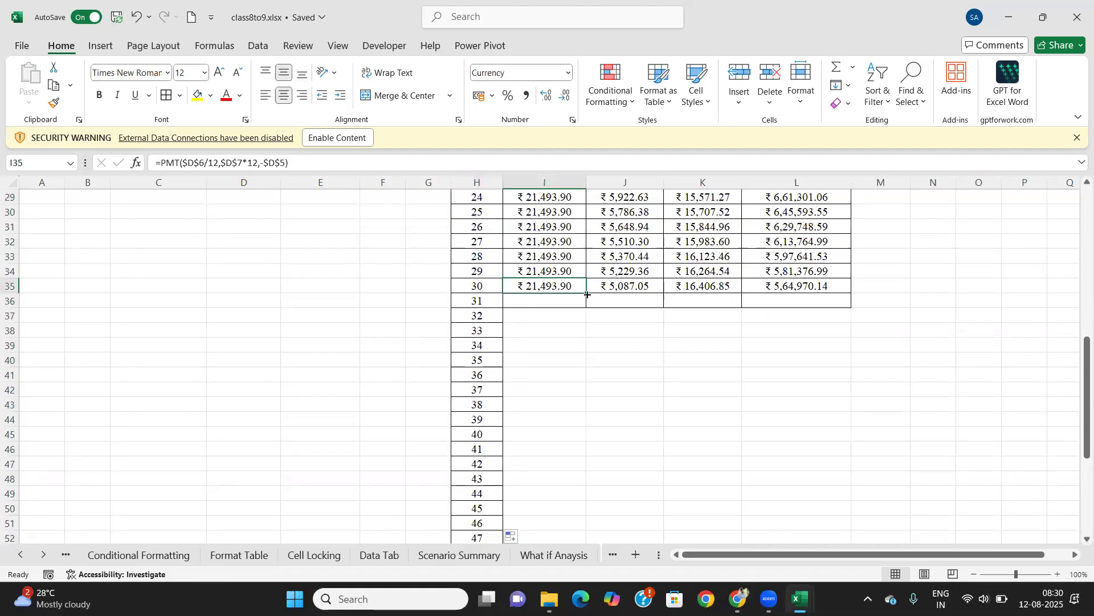
double_click(587, 294)
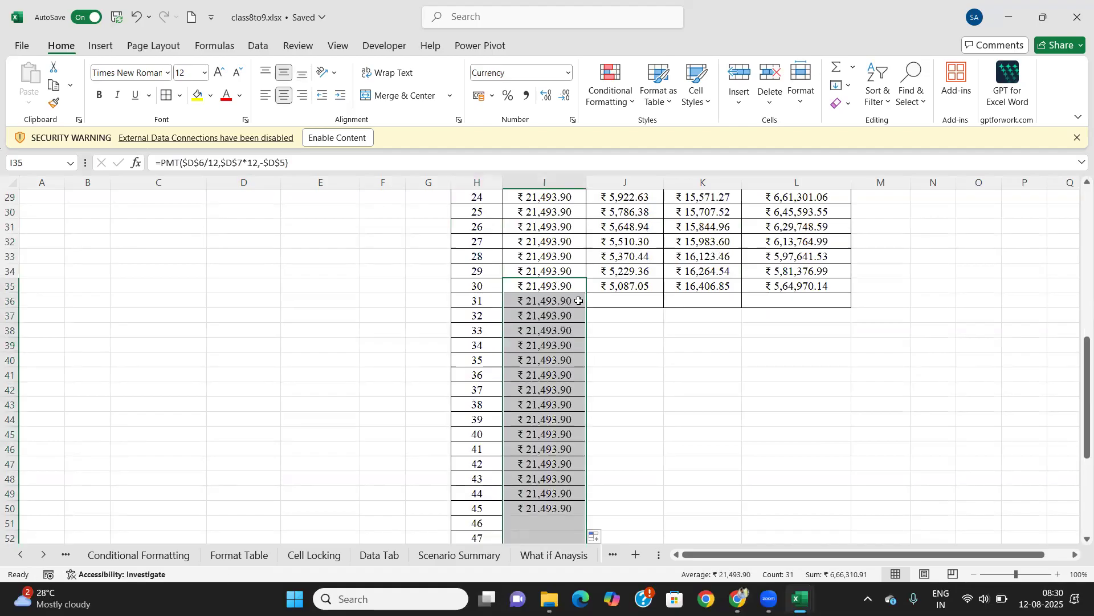
left_click(649, 285)
double_click(664, 292)
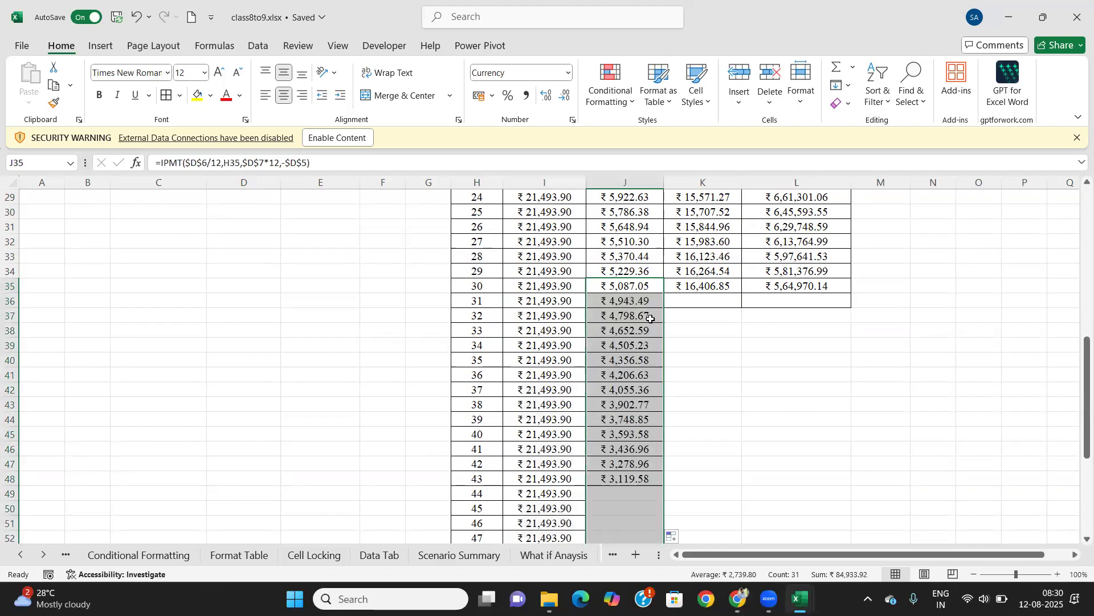
Step: Fill the PPMT and Amount Left formulas from K35 and L35 down through month 60
left_click(713, 287)
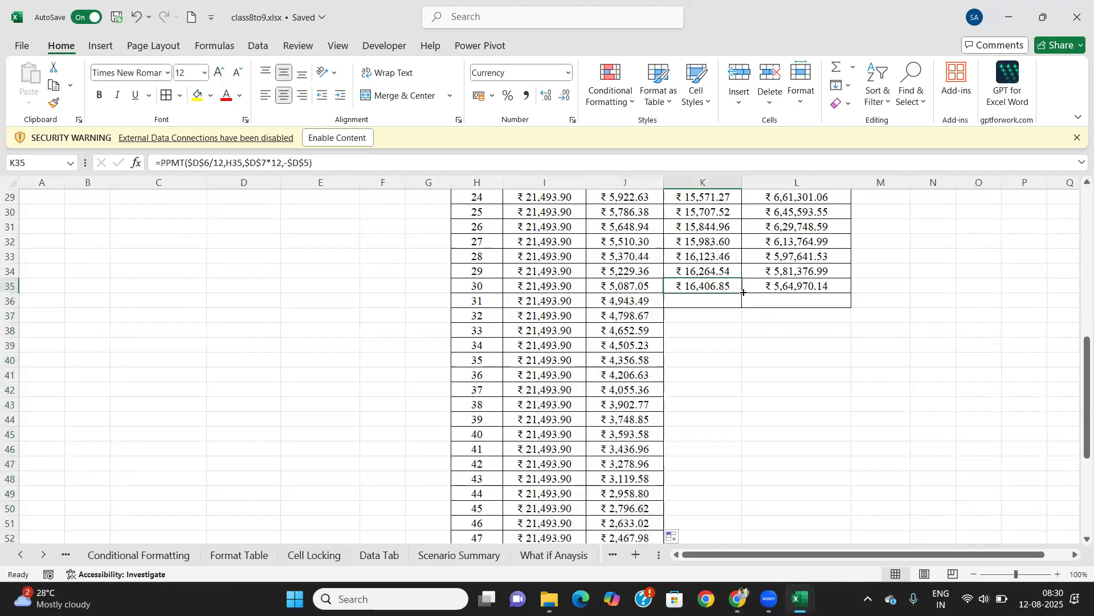
double_click(741, 293)
left_click(781, 292)
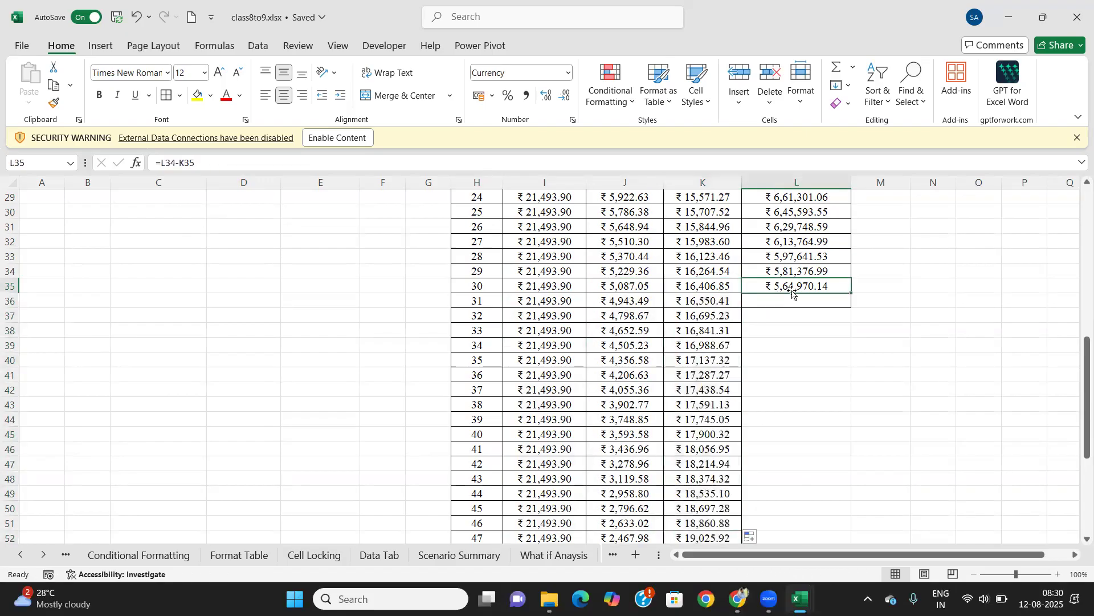
double_click(851, 293)
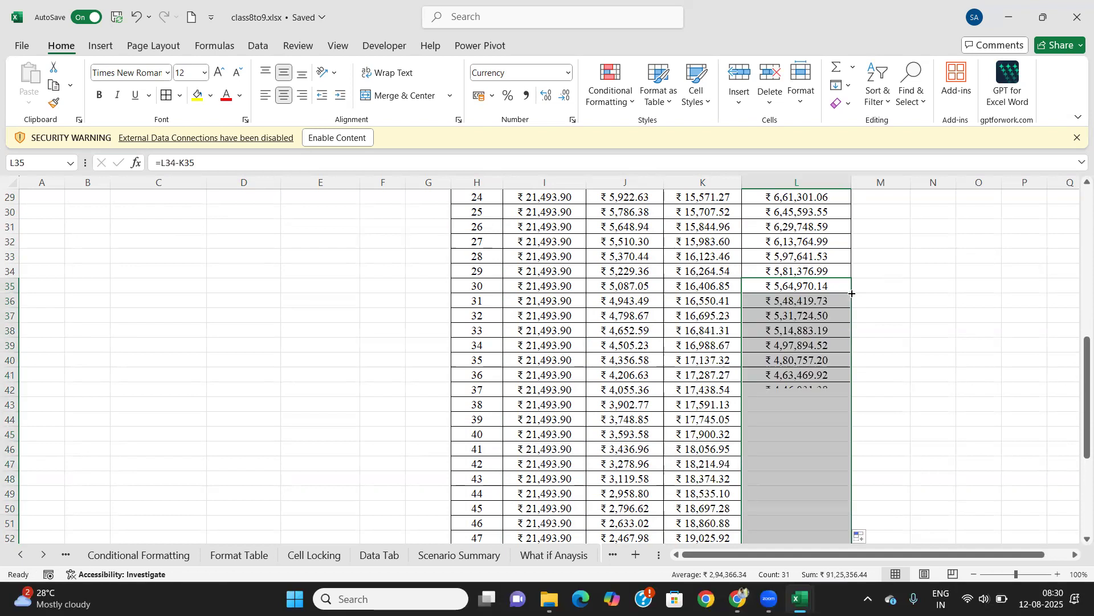
Step: Examine the completed schedule down to month 60, the loan summary and the glossary of terms
scroll(813, 346, "down", 9)
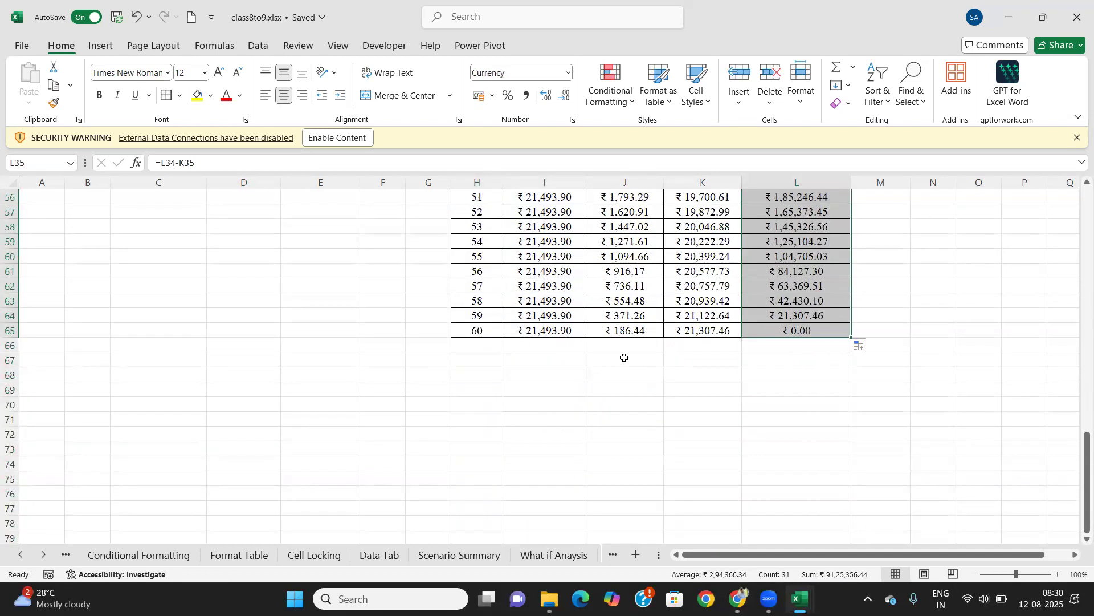
scroll(790, 346, "up", 4)
scroll(790, 346, "up", 14)
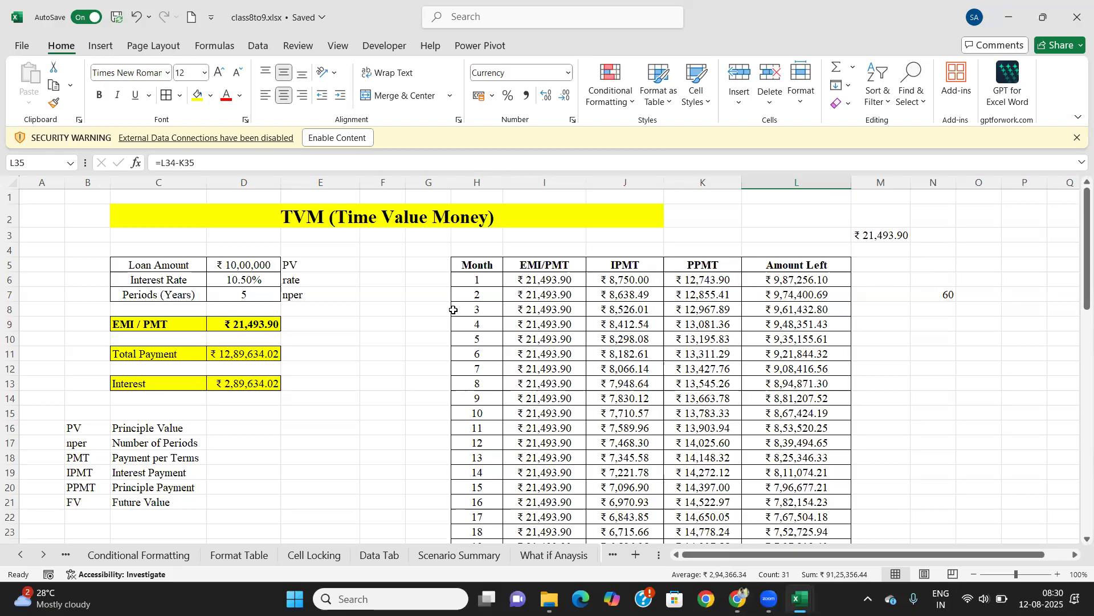
scroll(333, 339, "down", 2)
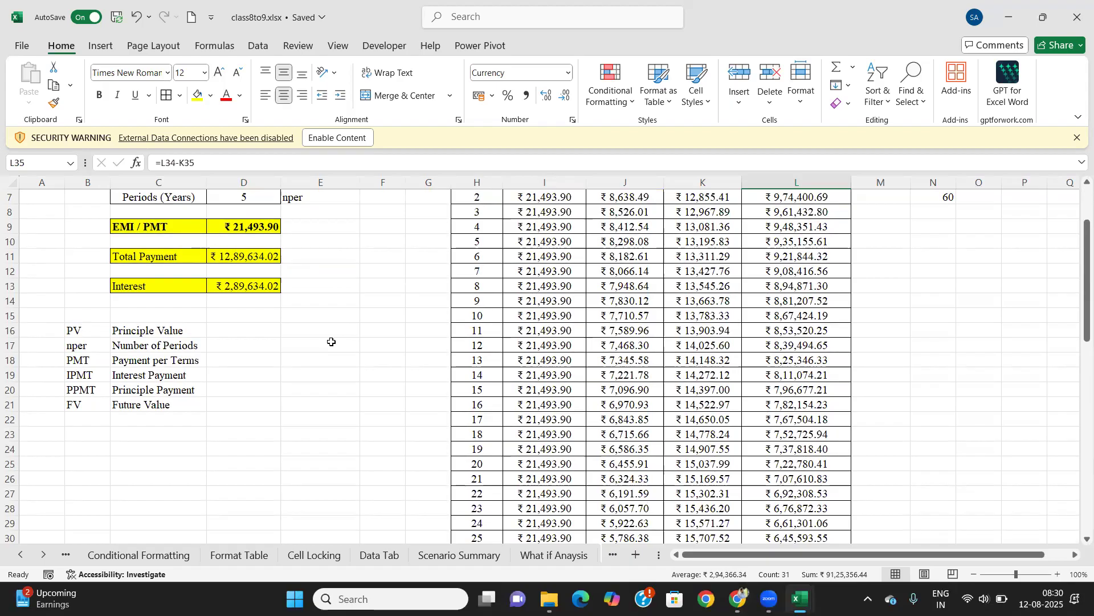
left_click(93, 448)
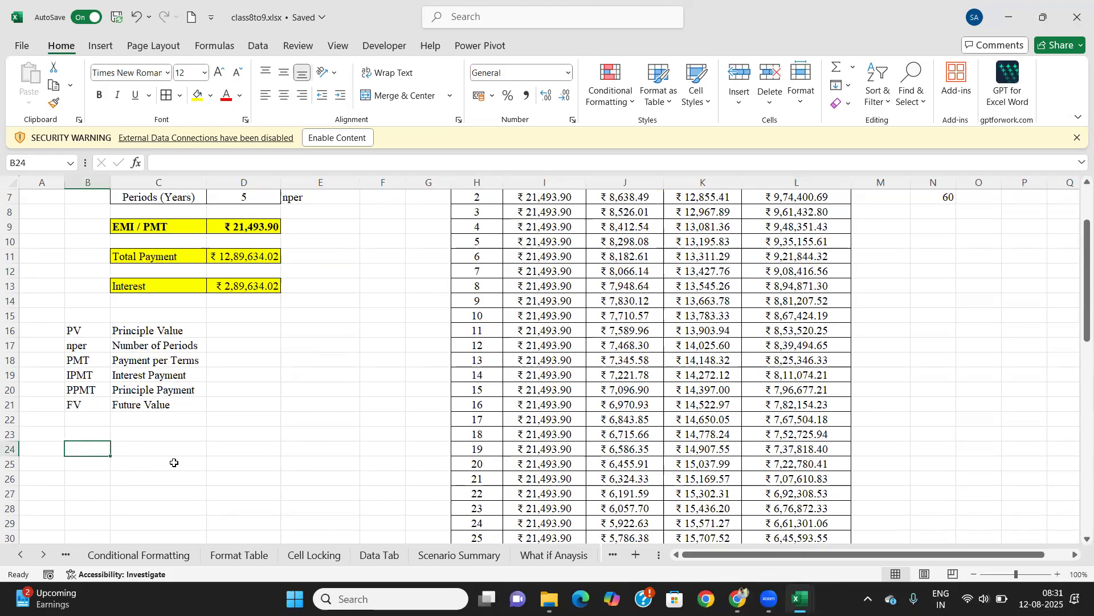
scroll(274, 426, "up", 2)
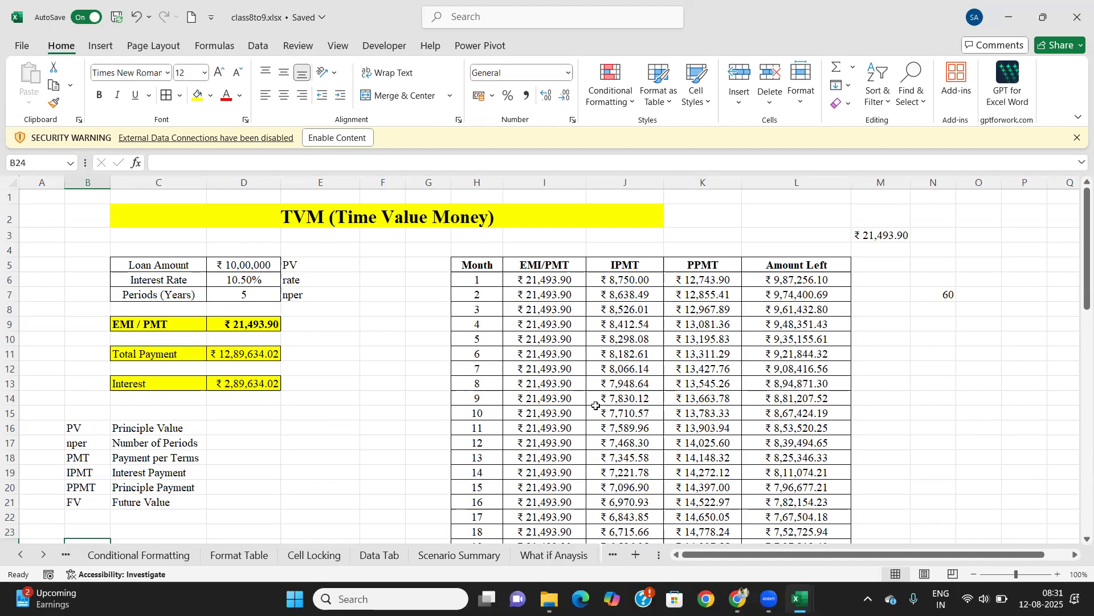
scroll(596, 406, "down", 2)
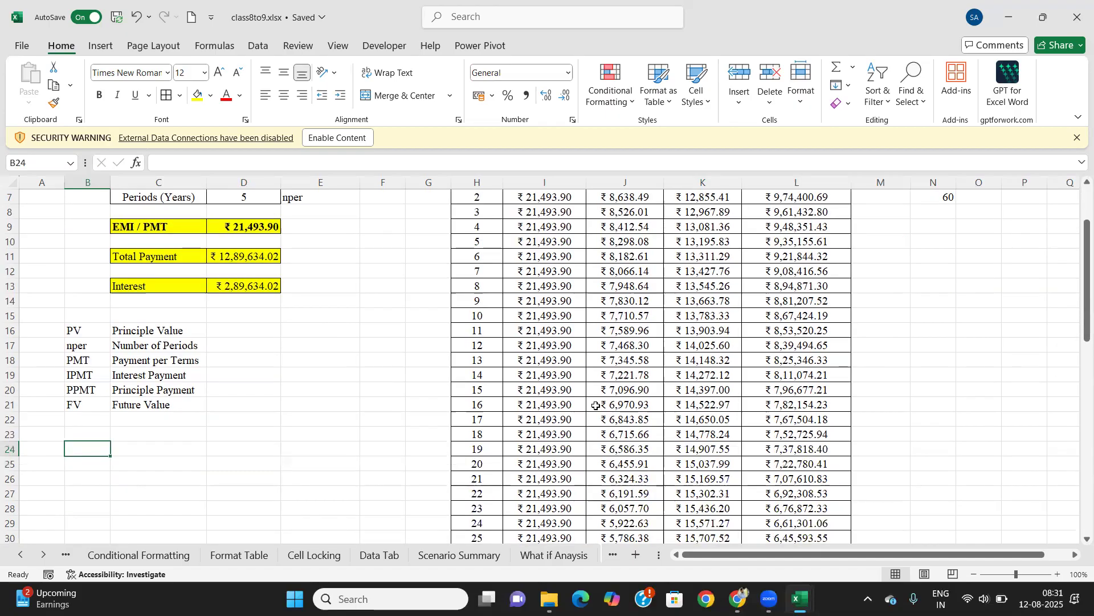
scroll(596, 406, "up", 2)
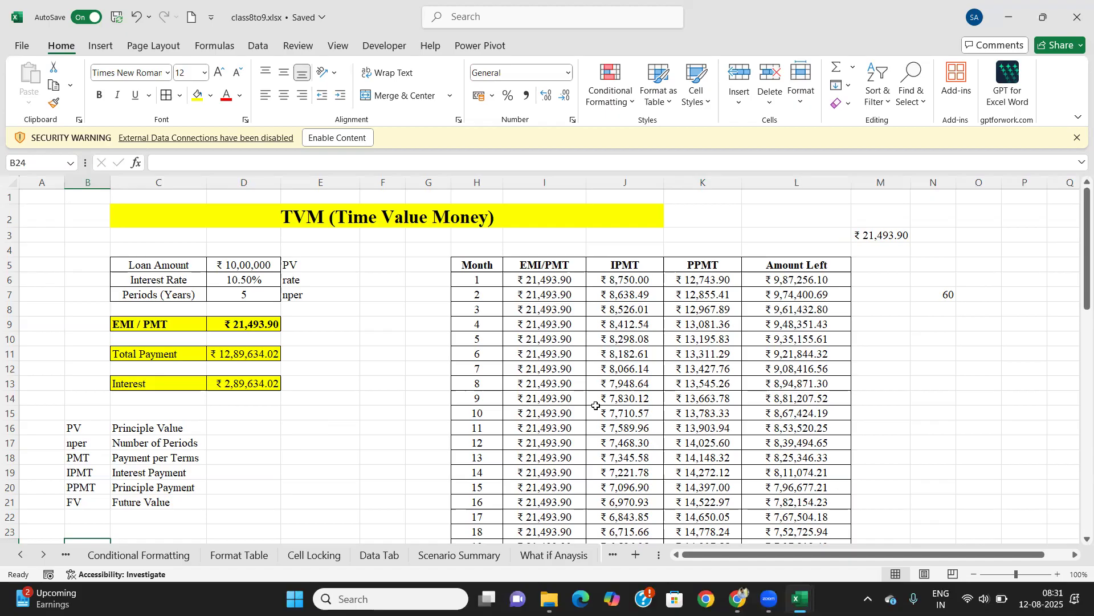
Step: Try to total the EMI/PMT column in I66 with a SUM of I6:I65
scroll(596, 406, "down", 18)
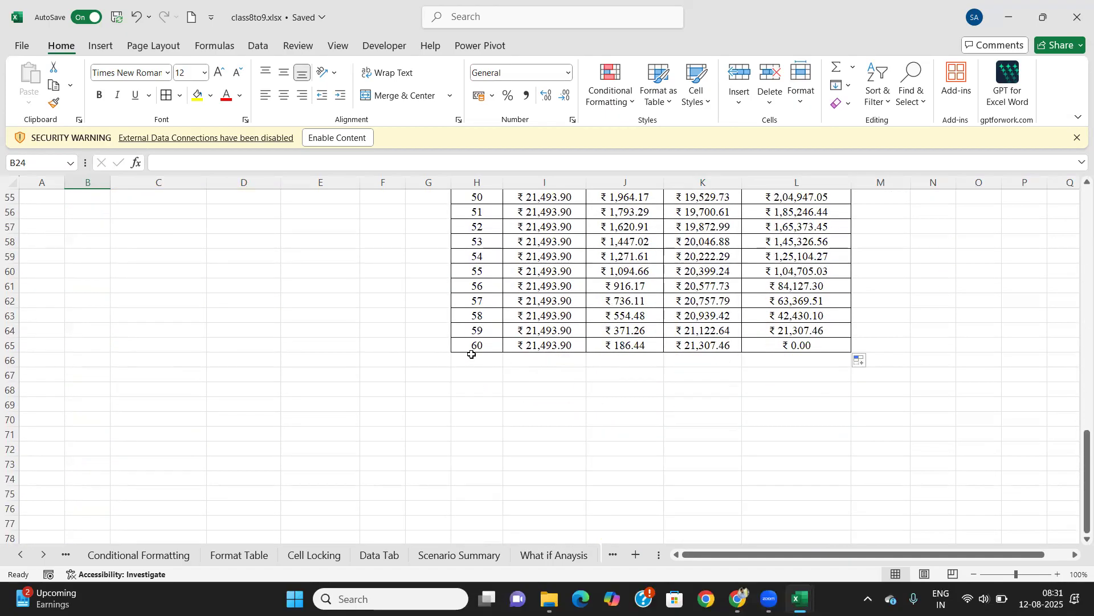
left_click(522, 363)
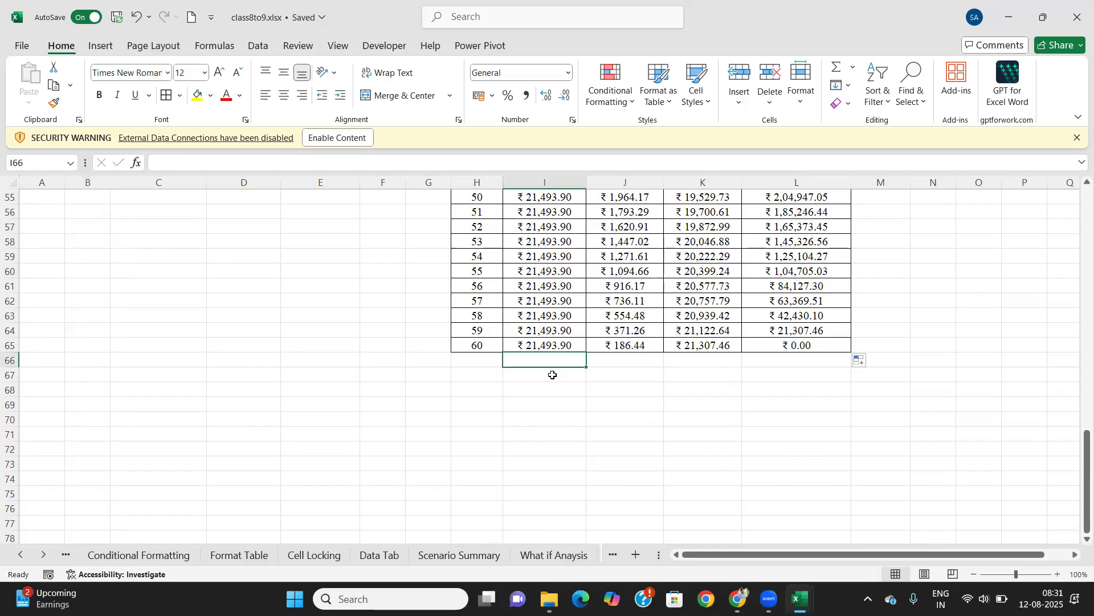
key("alt+equal")
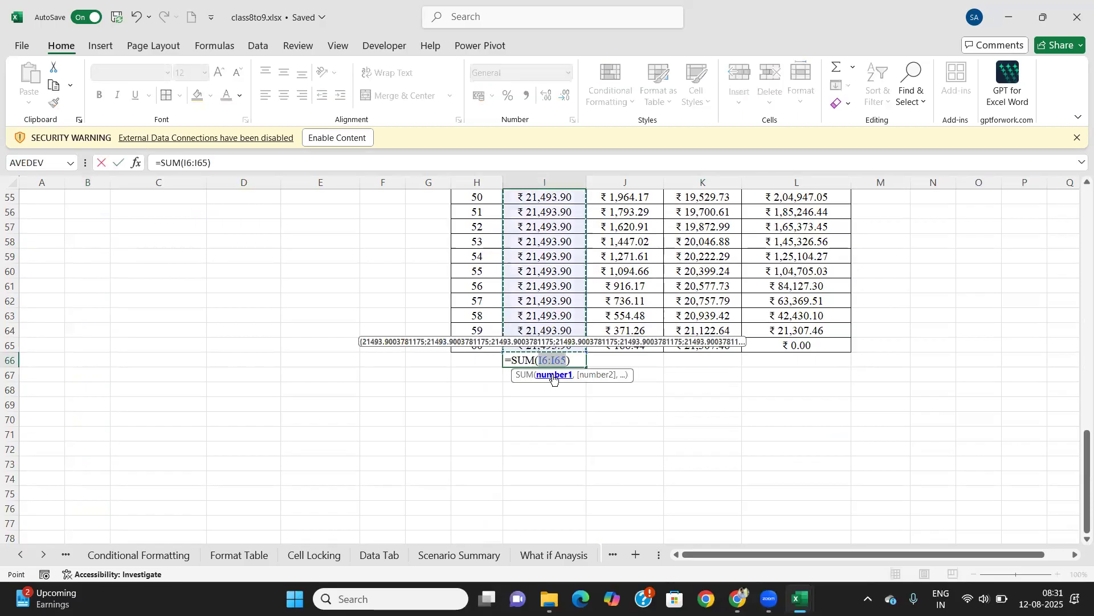
key("Return")
left_click(640, 359)
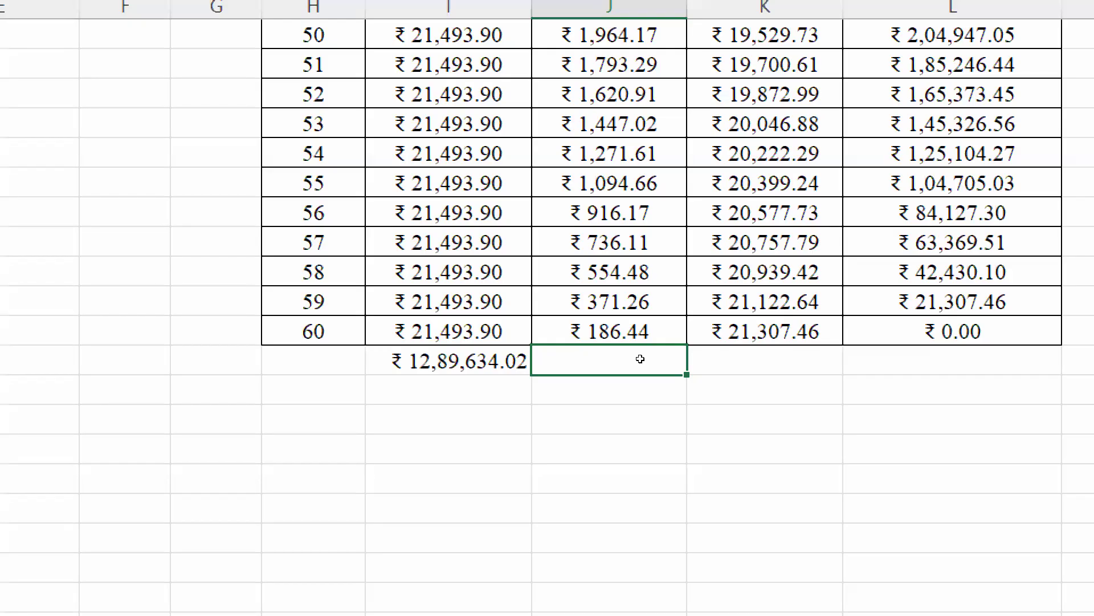
key("fn+Escape")
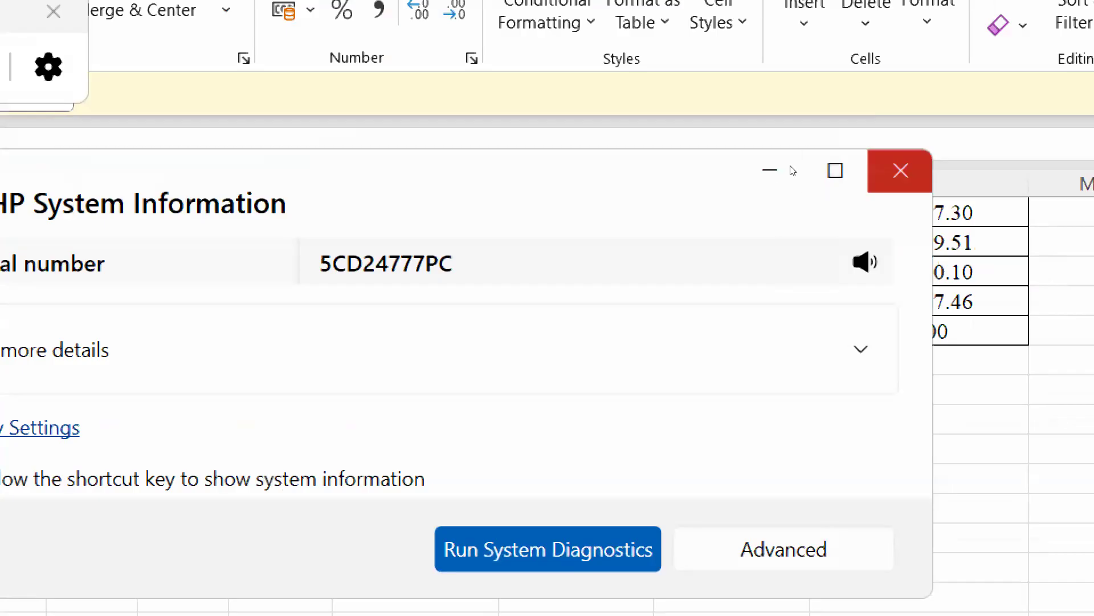
left_click(901, 171)
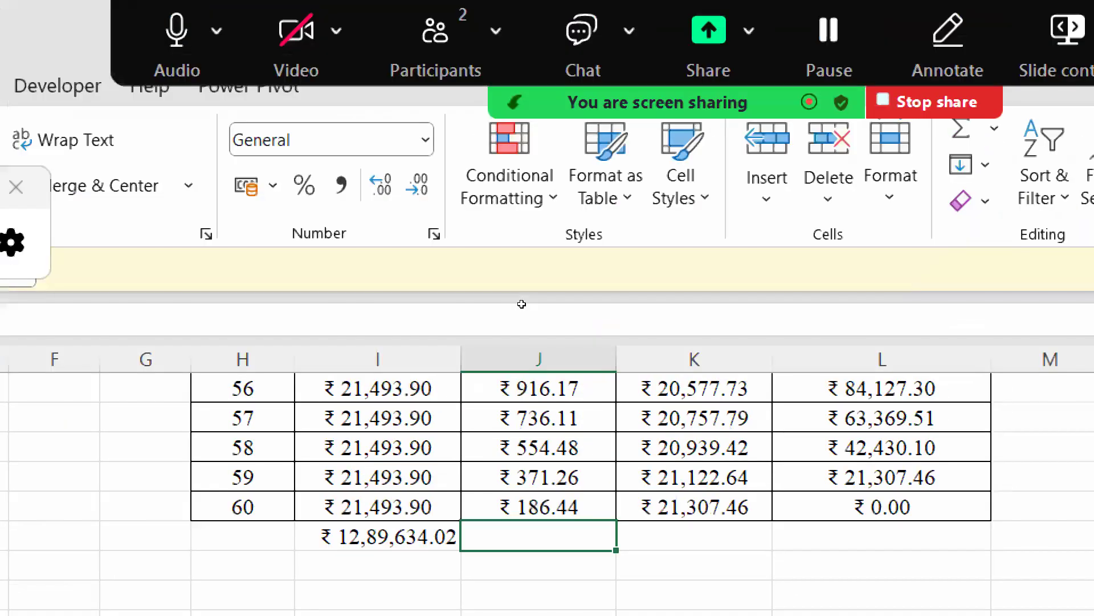
key("ctrl+z")
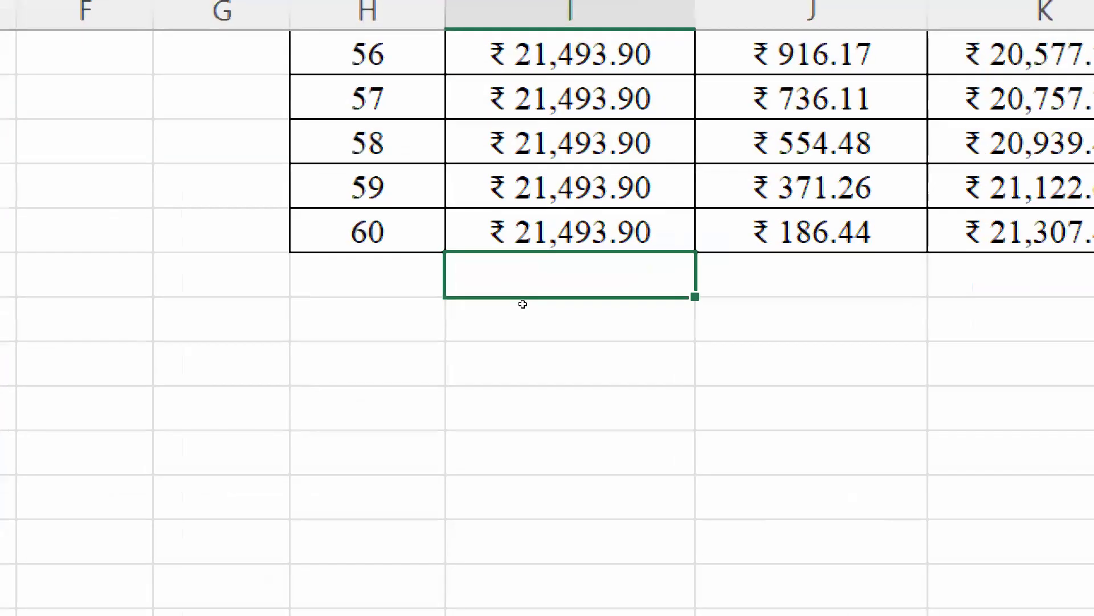
Step: Reset the Windows Magnifier to 100% and close it, returning to the end of the schedule
key("super")
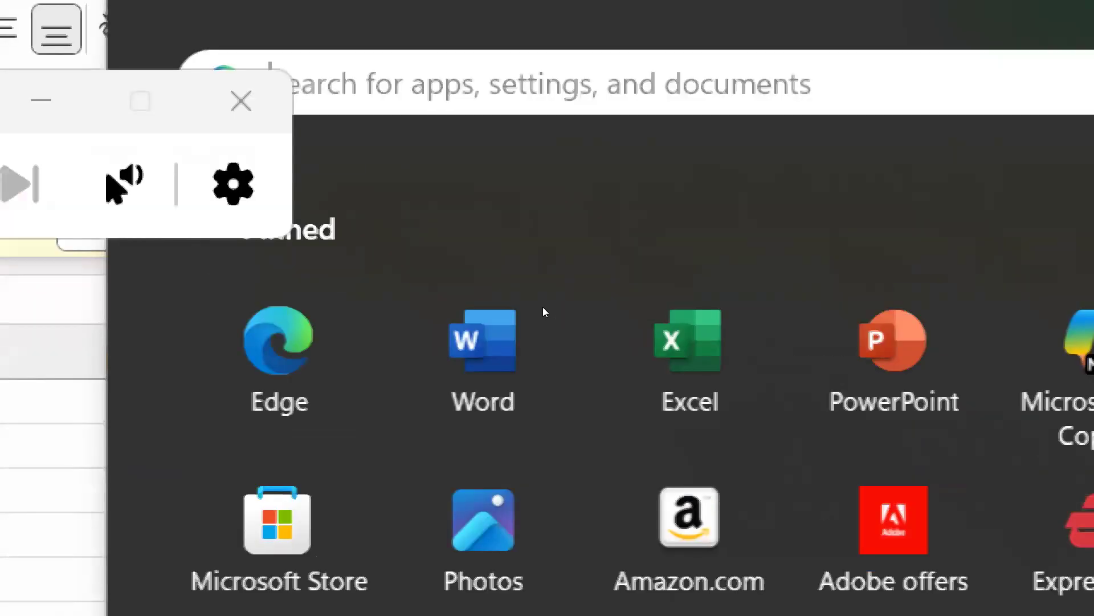
key("Escape")
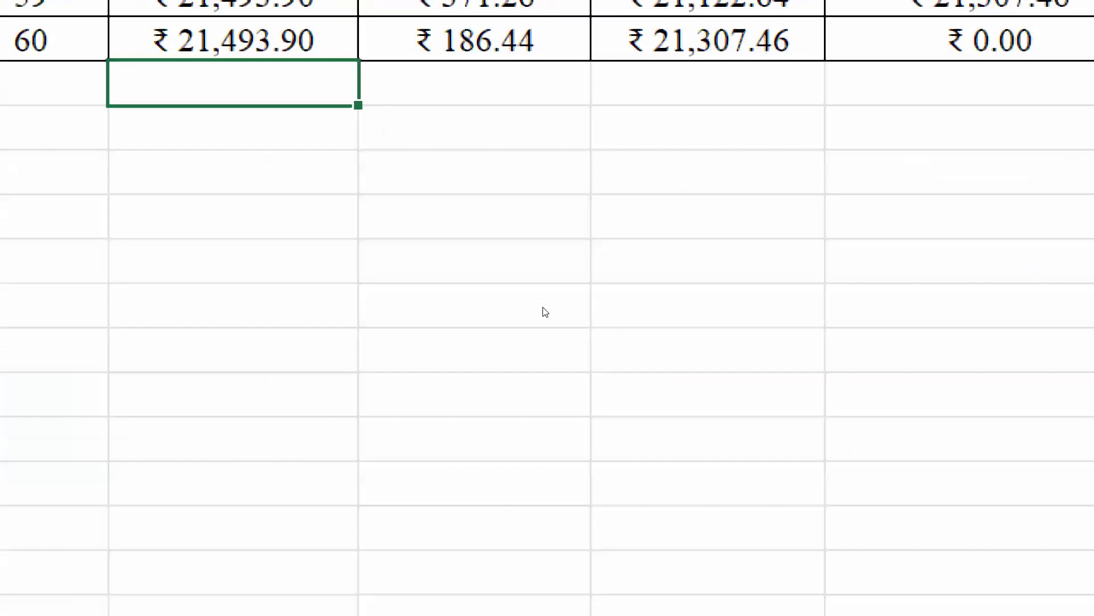
scroll(546, 311, "up", 8)
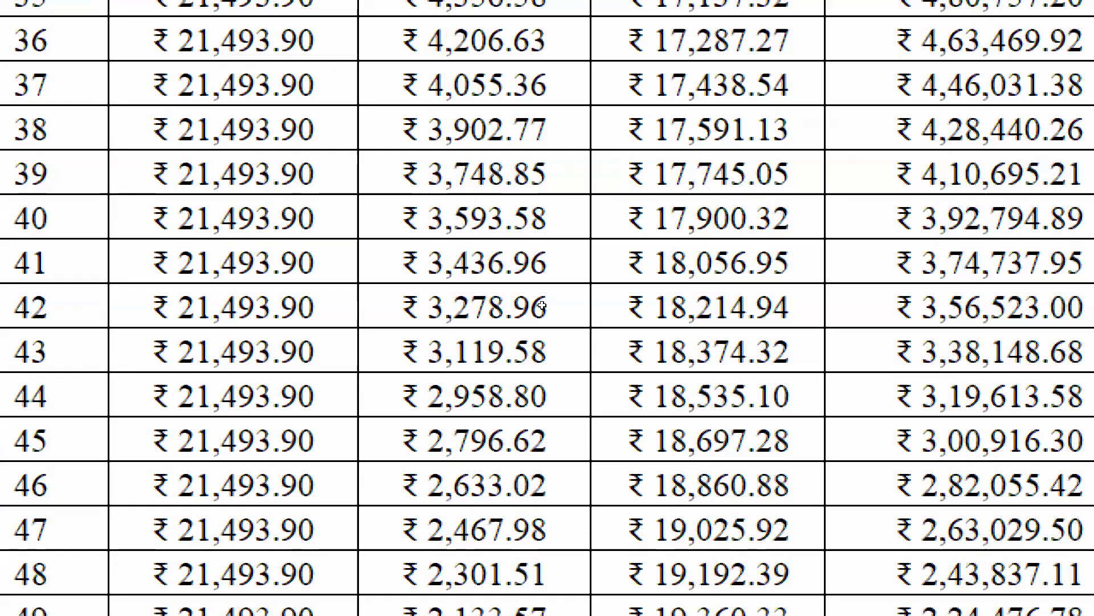
key("alt")
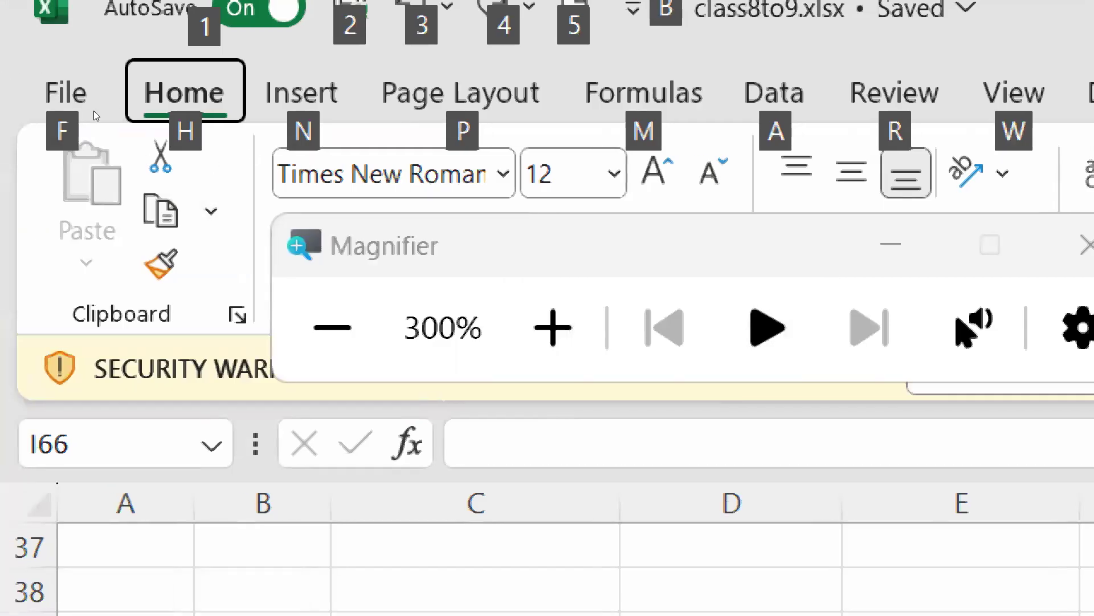
double_click(116, 128)
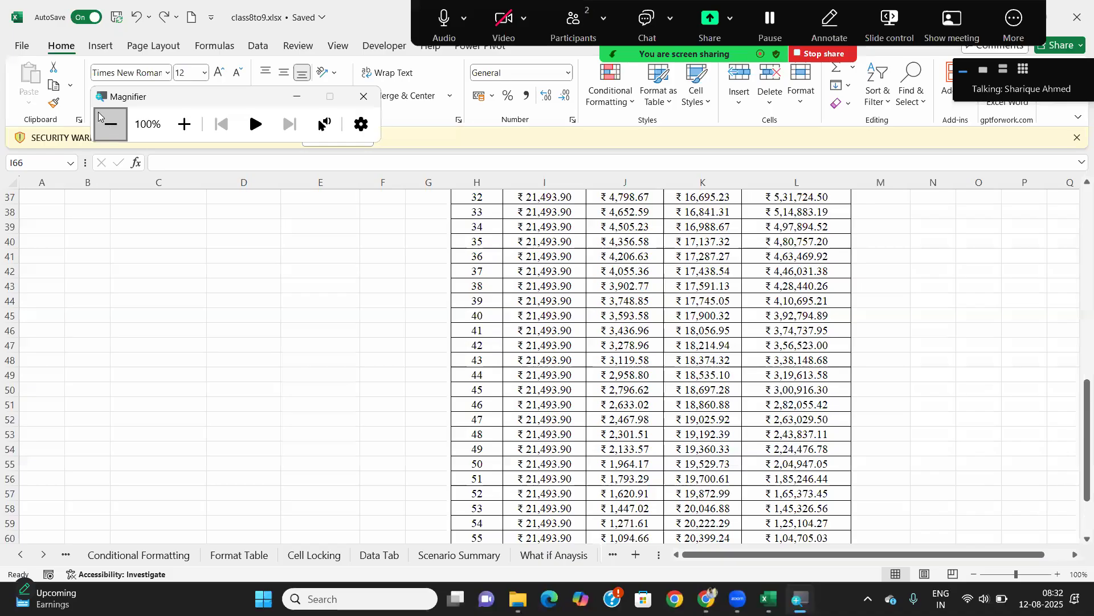
scroll(684, 341, "down", 3)
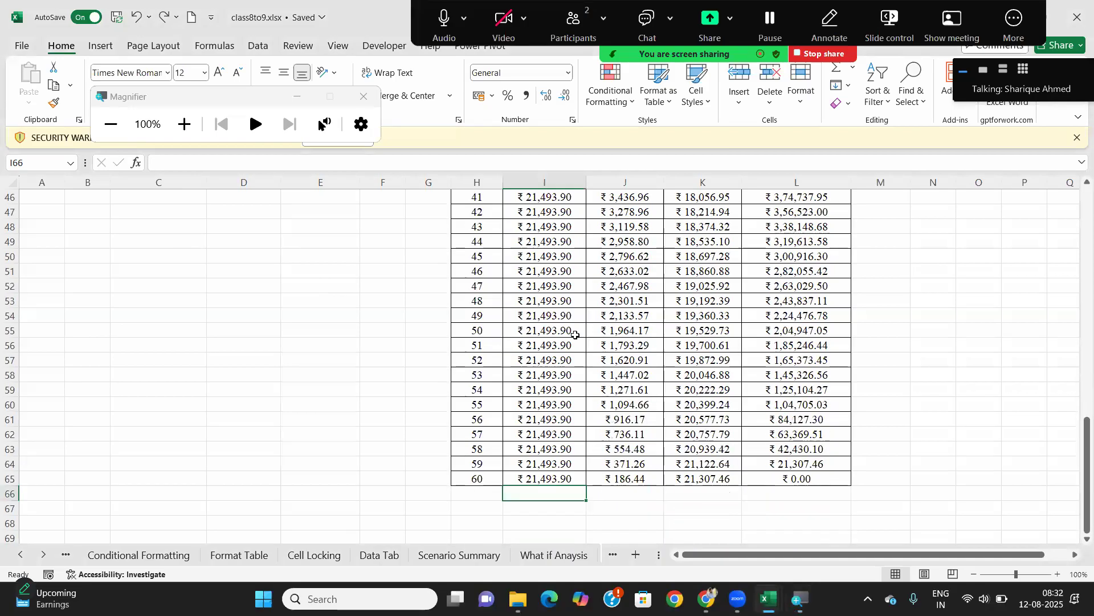
left_click(365, 97)
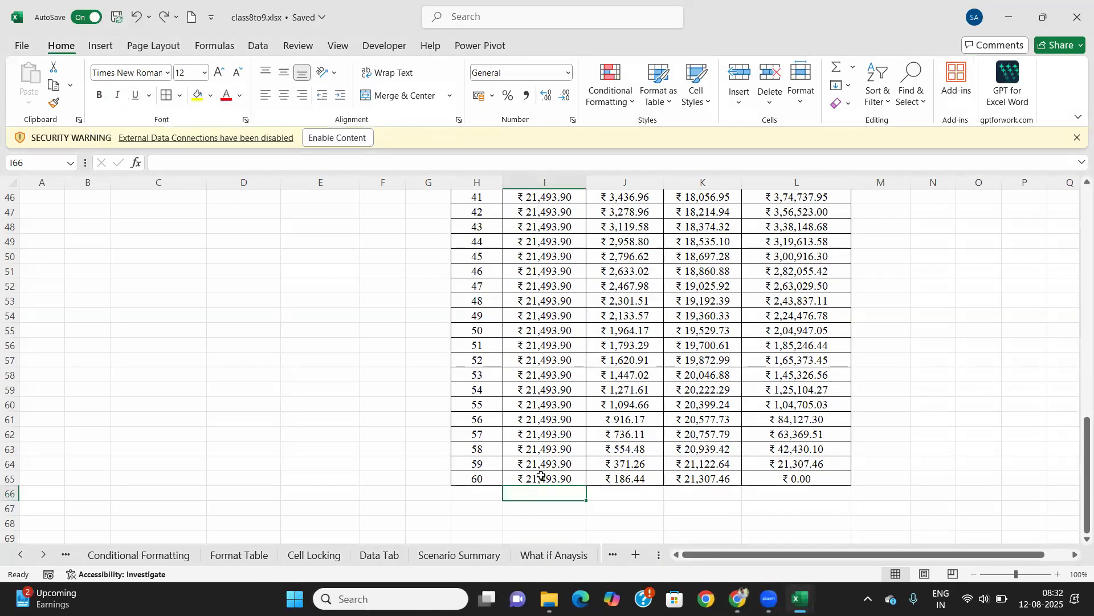
Step: Add a SUM of the EMI/PMT column in I66, directly below month 60
key("alt")
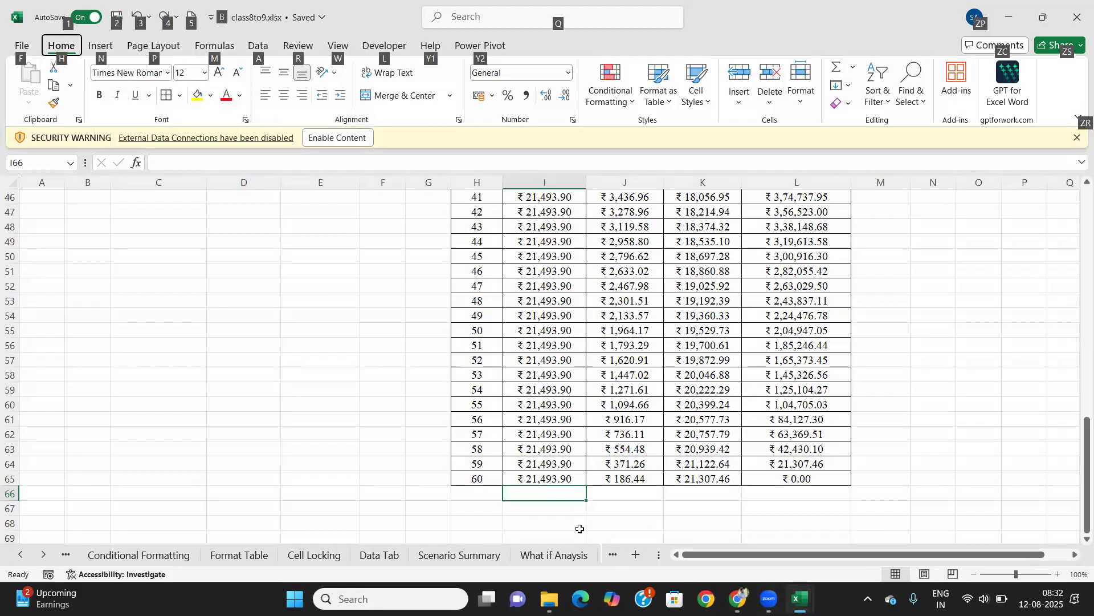
left_click(570, 508)
left_click(564, 493)
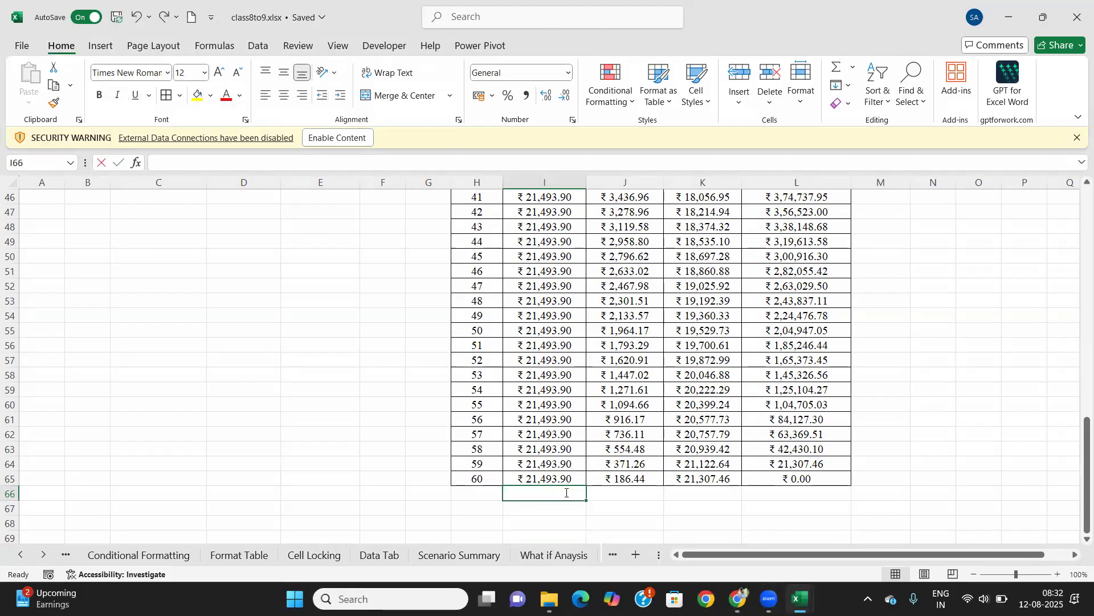
key("alt+equal")
key("ctrl+Return")
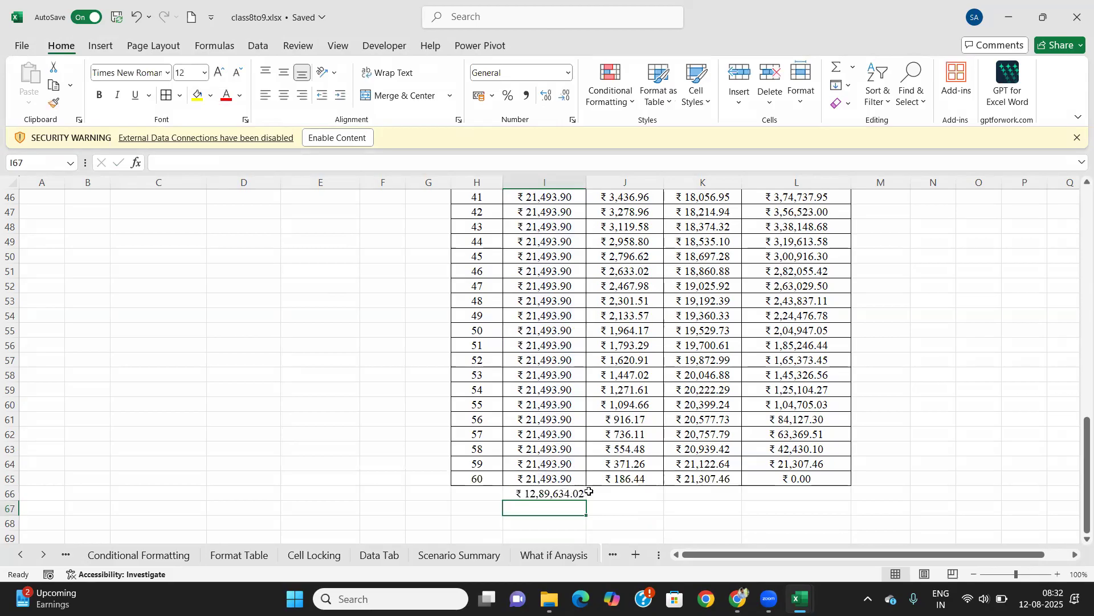
Step: Total the IPMT column in J66 and the PPMT column in K66 with SUM formulas
left_click(604, 489)
key("alt+equal")
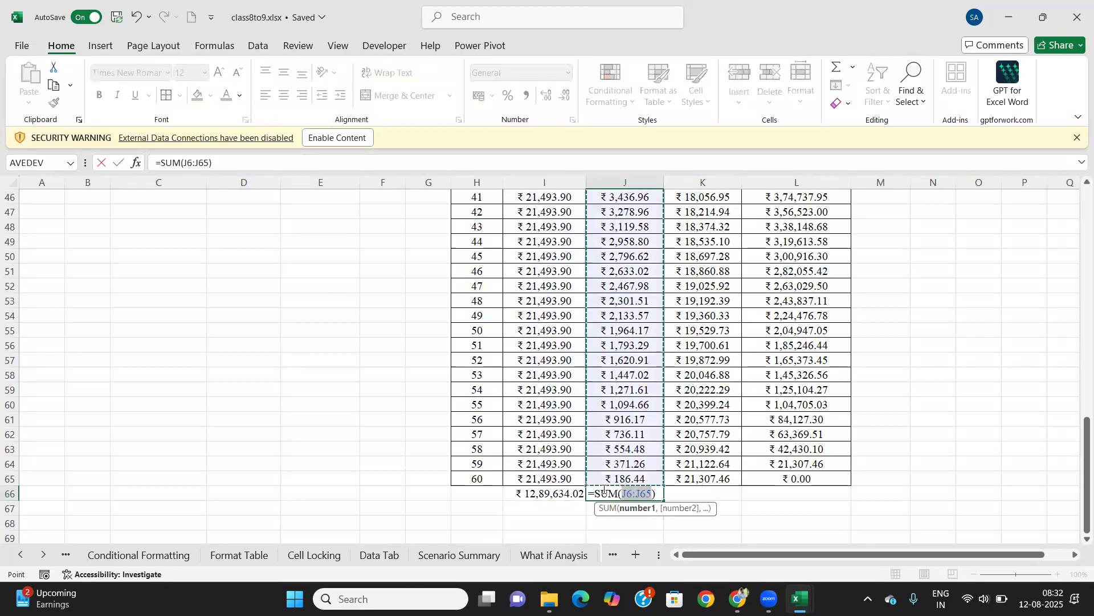
key("Return")
left_click(688, 488)
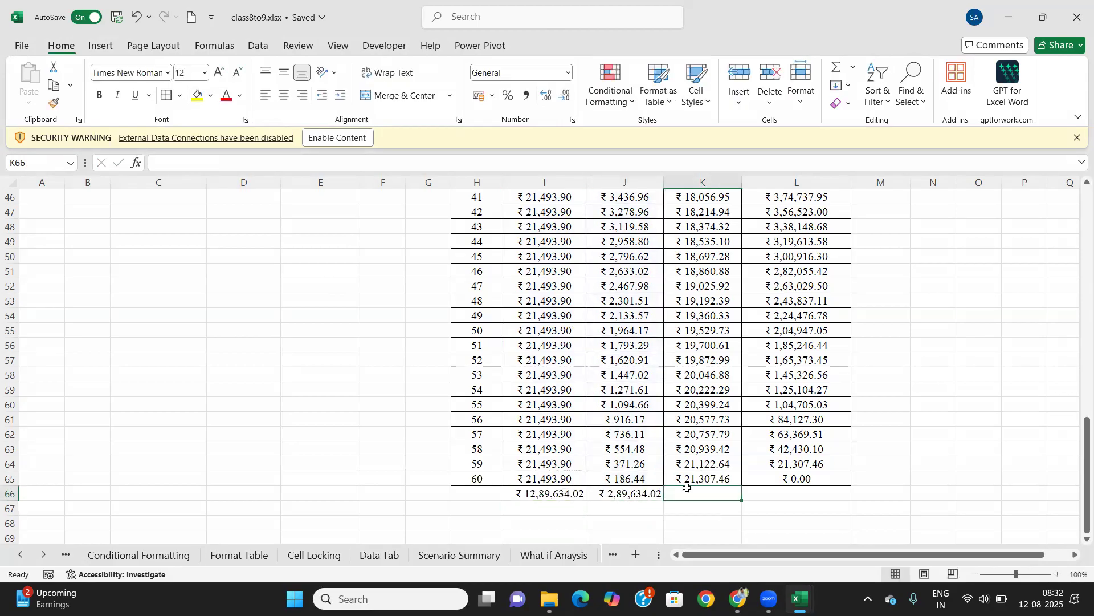
key("alt+equal")
key("Return")
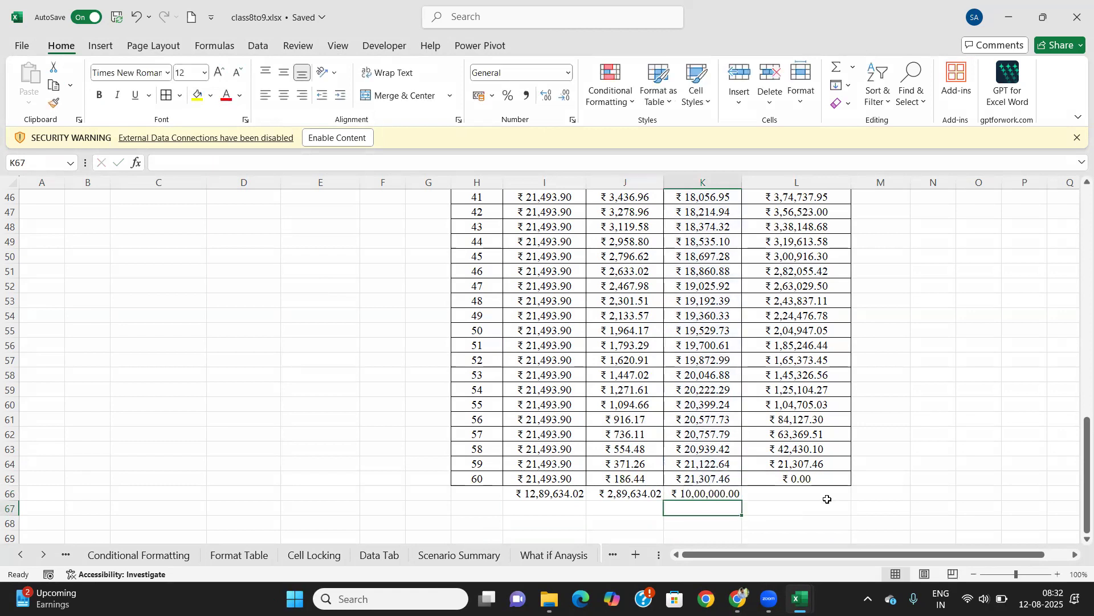
Step: Compare the totals row H66:L66 with the loan summary, and review the schedule and the FV entry in the glossary
left_click_drag(474, 492, 844, 494)
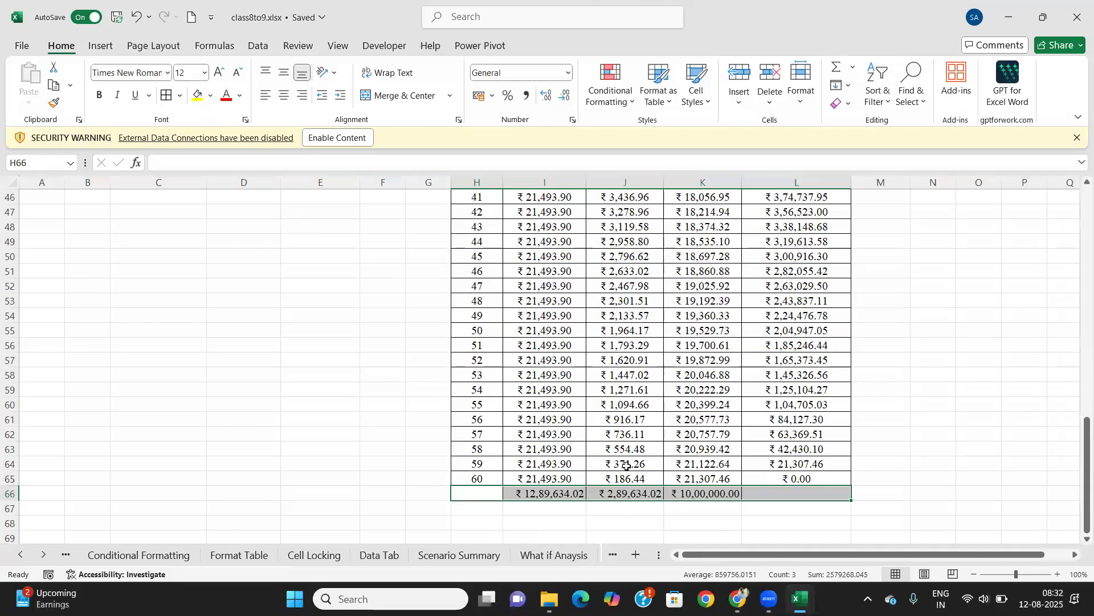
scroll(611, 490, "up", 4)
scroll(611, 492, "down", 3)
scroll(611, 491, "down", 1)
scroll(611, 492, "up", 15)
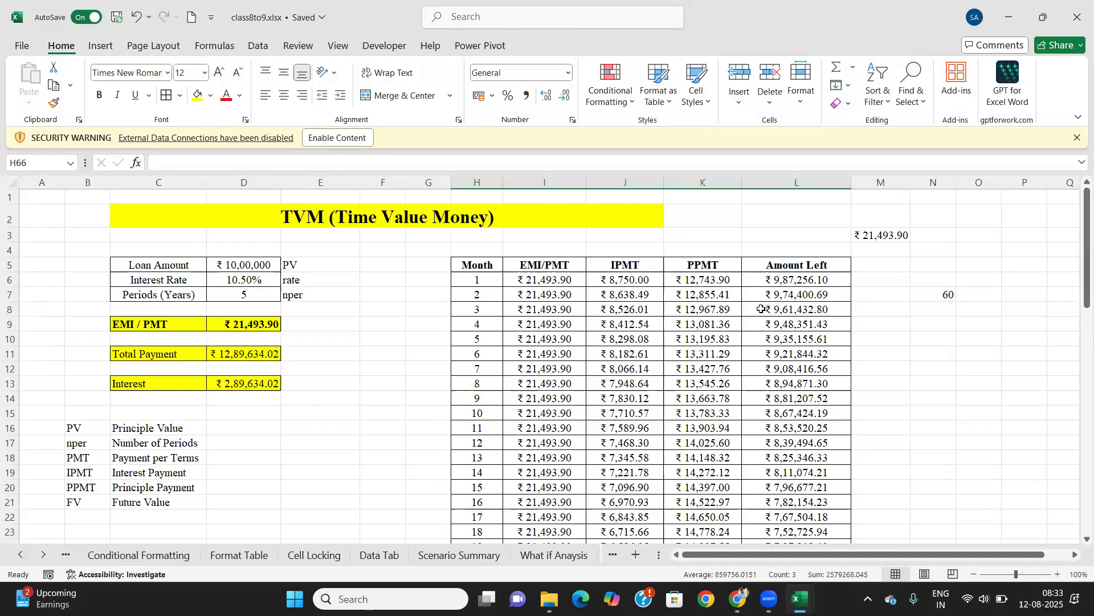
scroll(528, 319, "down", 1)
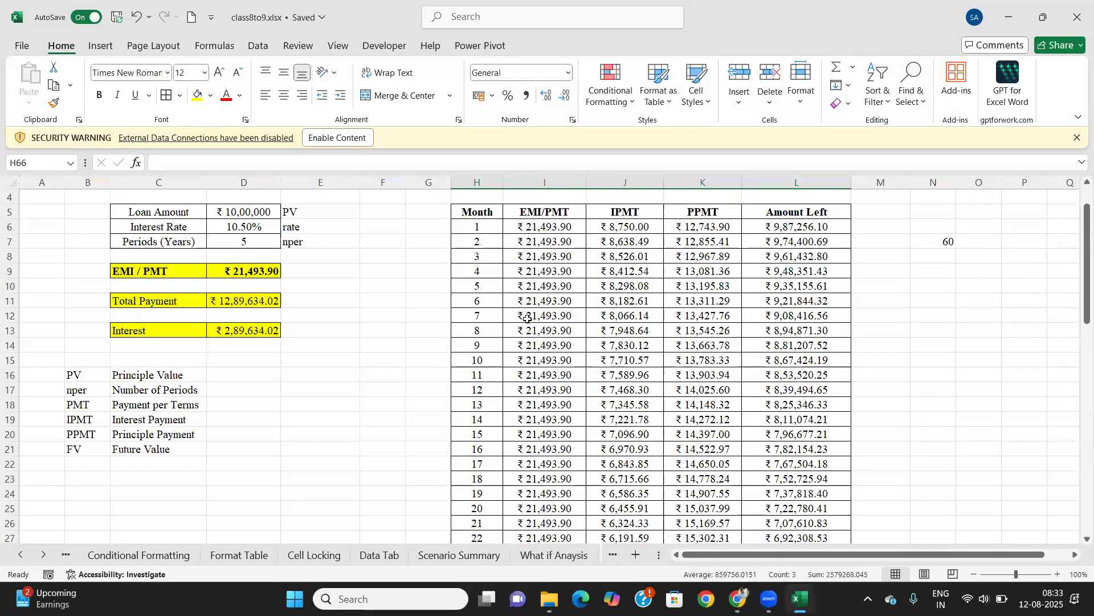
scroll(528, 319, "up", 1)
scroll(529, 309, "down", 2)
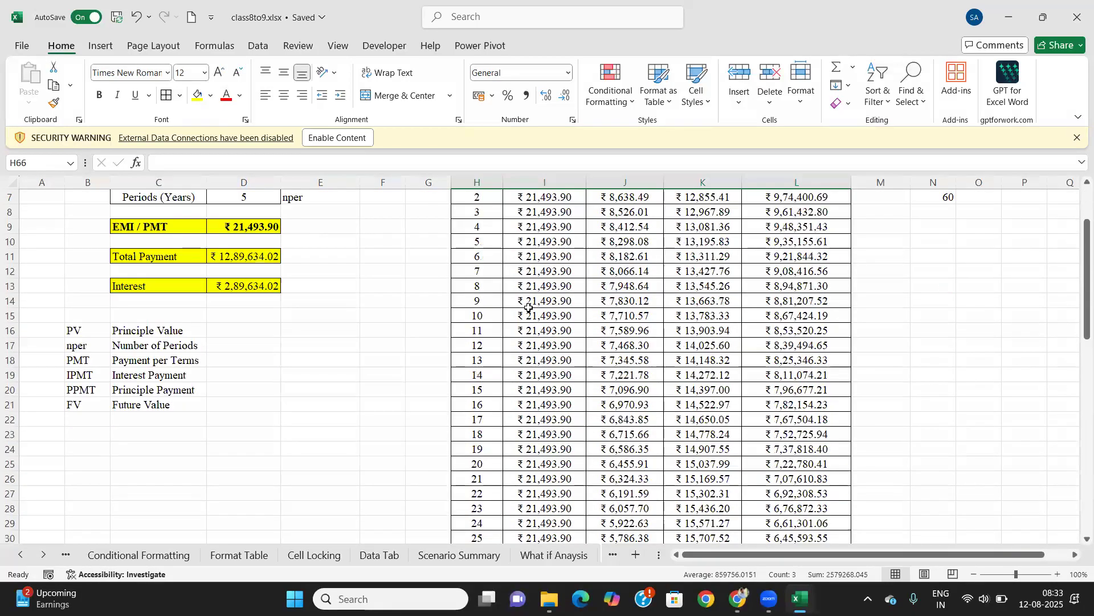
scroll(529, 308, "down", 3)
scroll(529, 308, "up", 5)
scroll(529, 308, "down", 4)
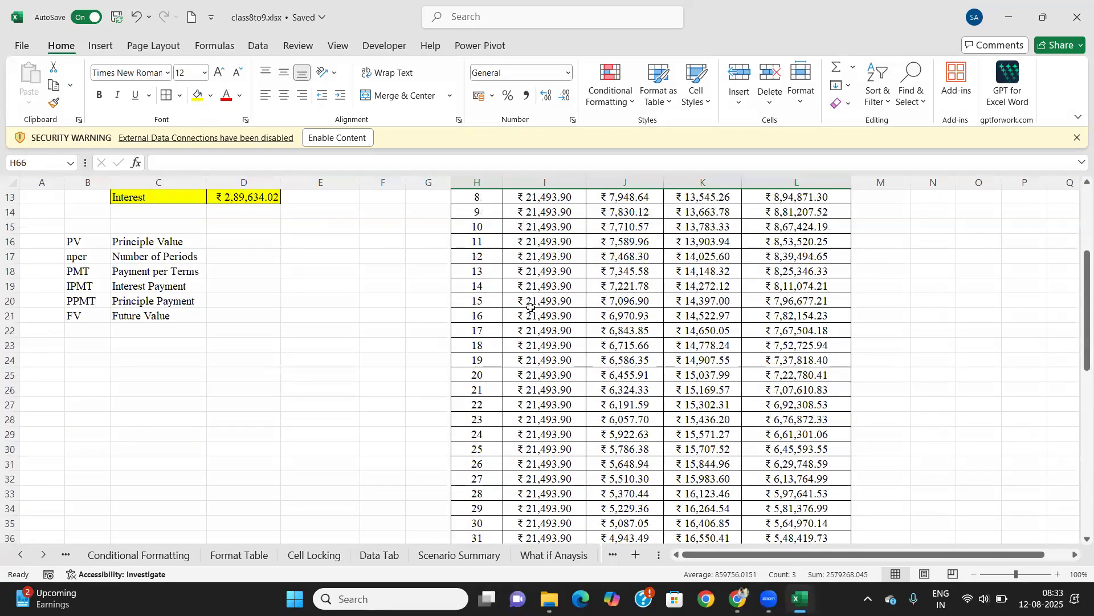
scroll(531, 307, "down", 4)
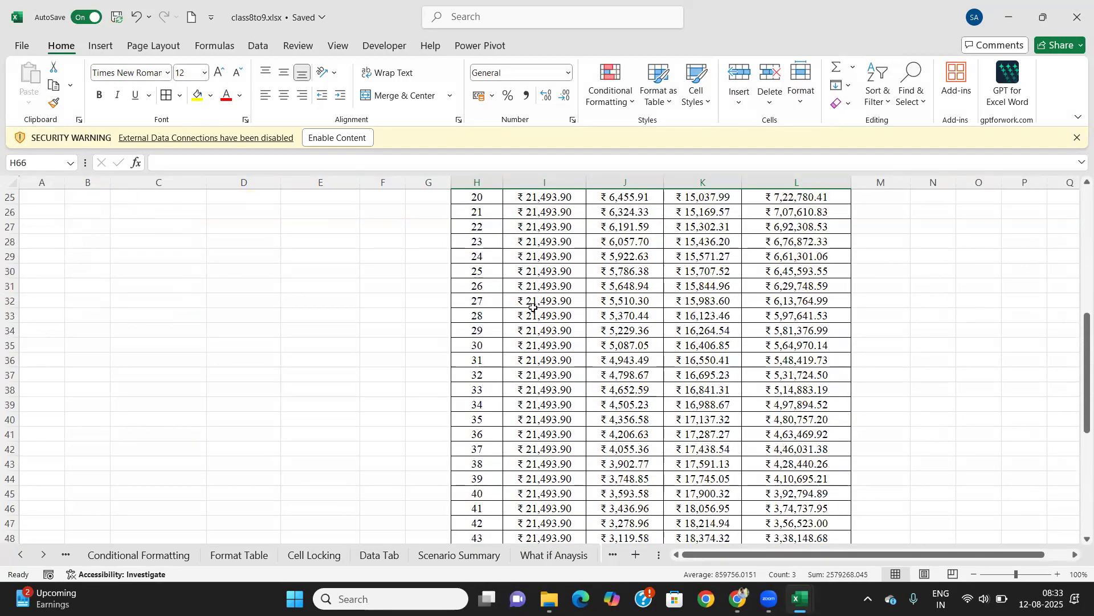
scroll(252, 299, "up", 4)
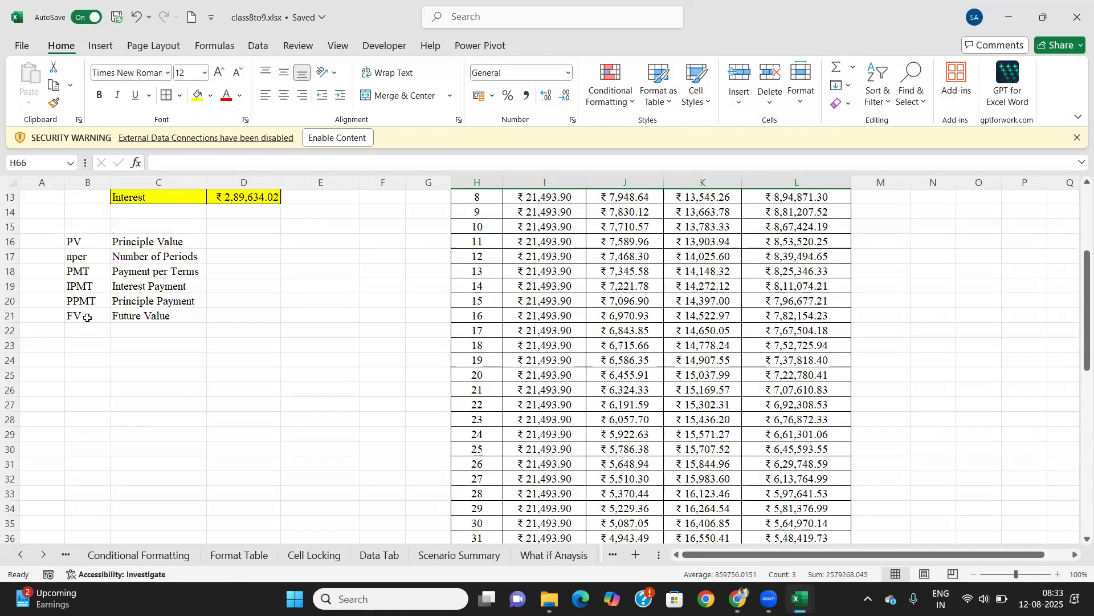
left_click_drag(72, 313, 170, 319)
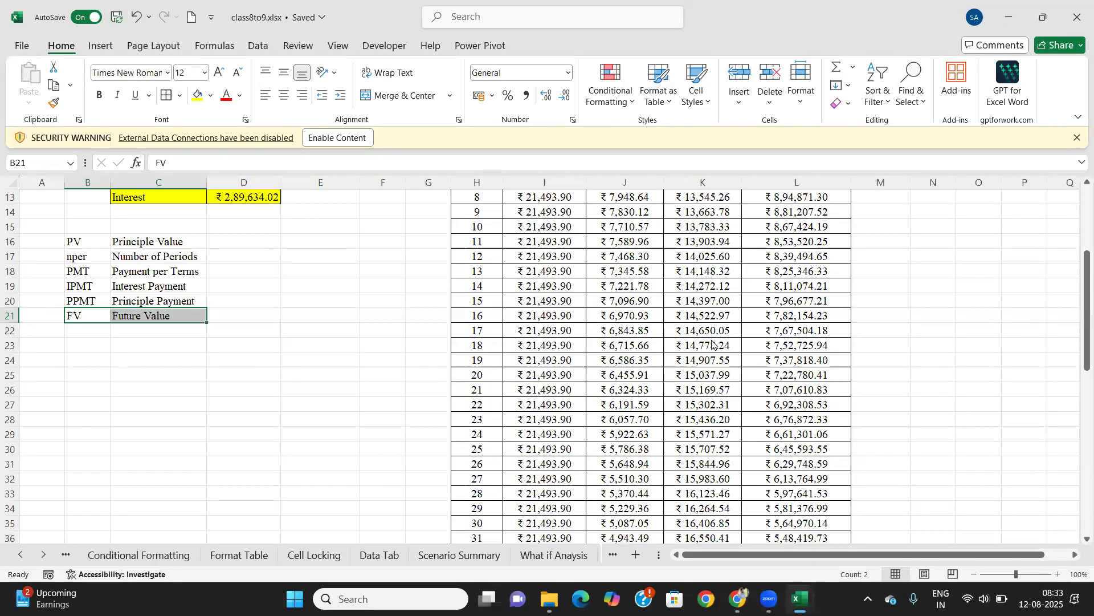
Step: Enter the label Fixed Deposit in C26 with the amount 8500 in D26
left_click_drag(114, 384, 105, 378)
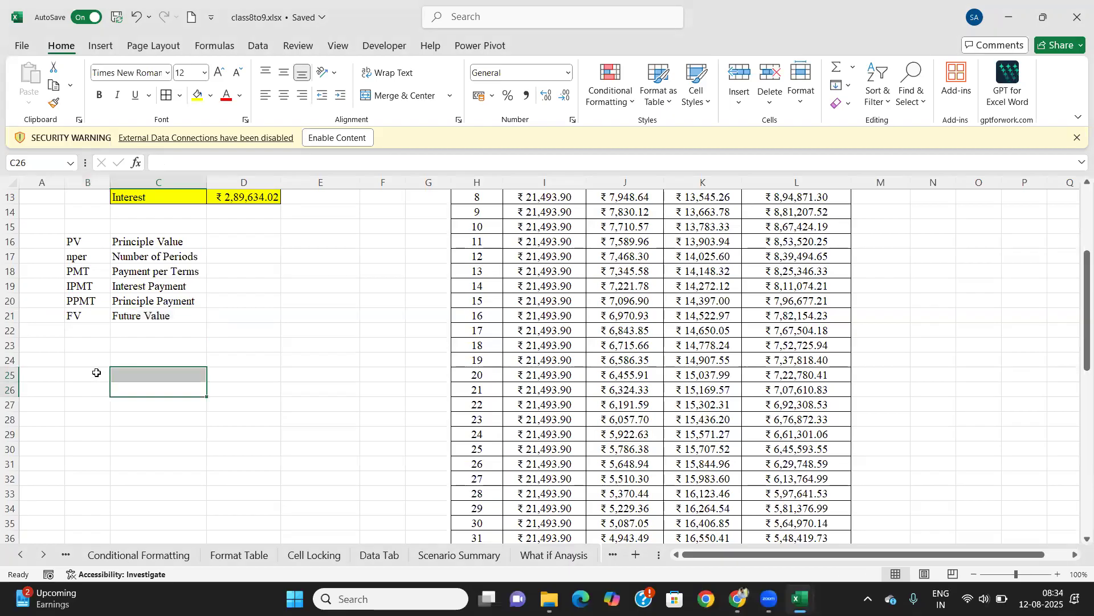
left_click(98, 371)
left_click(89, 387)
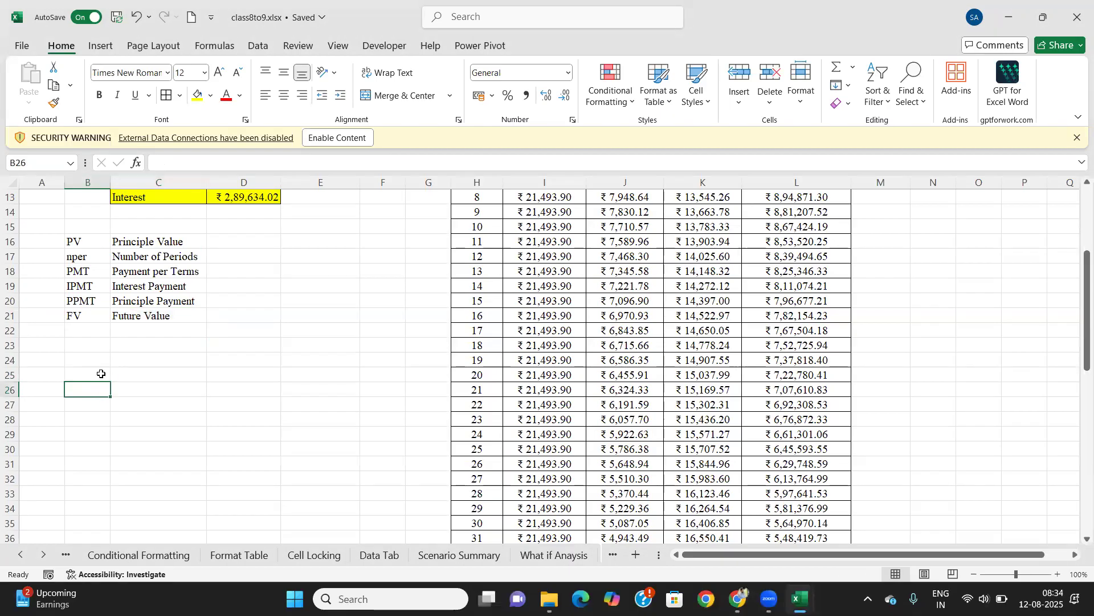
left_click(126, 389)
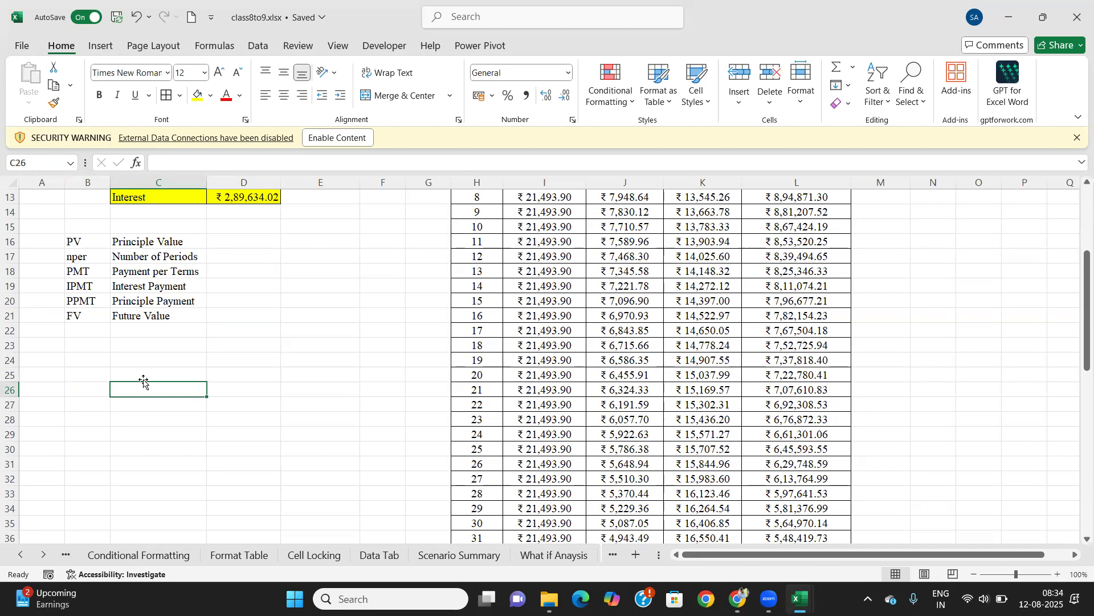
type("Fixed Deposit")
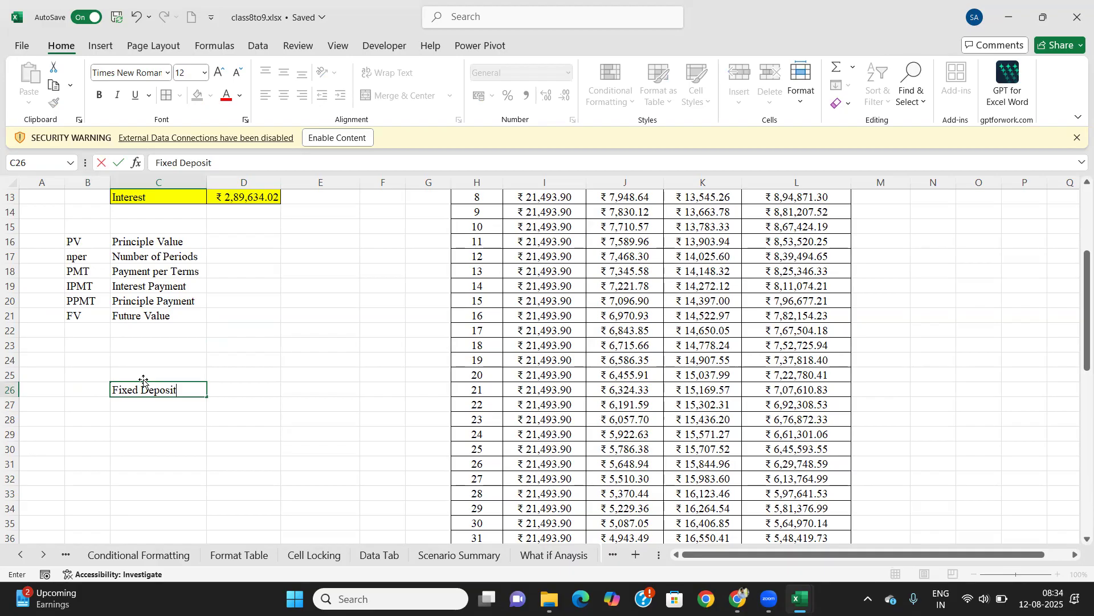
key("Tab")
type("8500")
key("Tab")
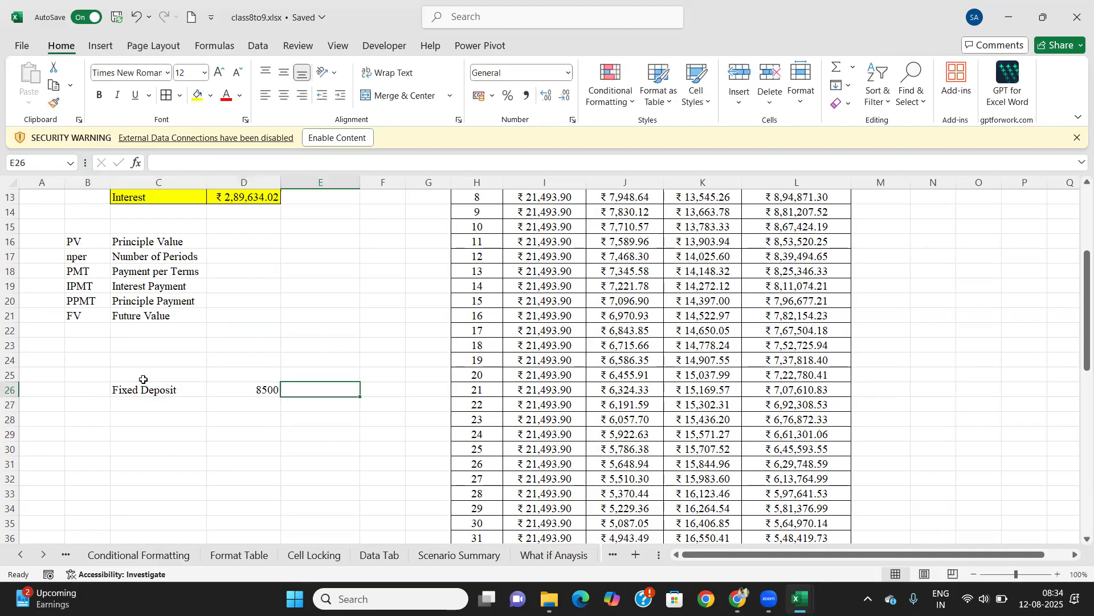
Step: Format the fixed deposit amount in D26 as Currency with no decimal places
left_click(233, 392)
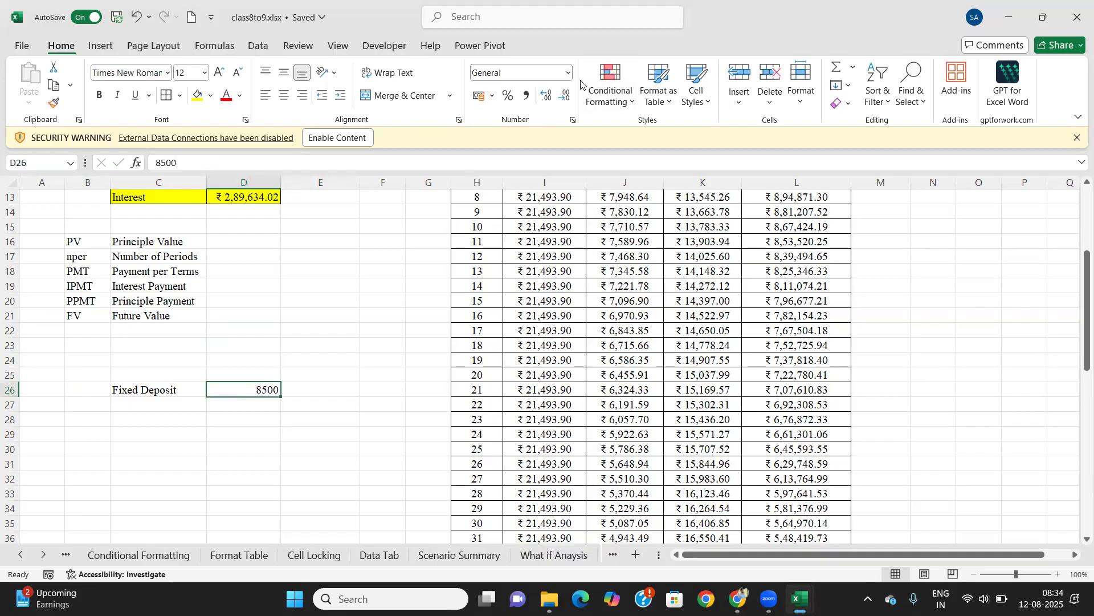
left_click(464, 78)
left_click(570, 68)
left_click(567, 71)
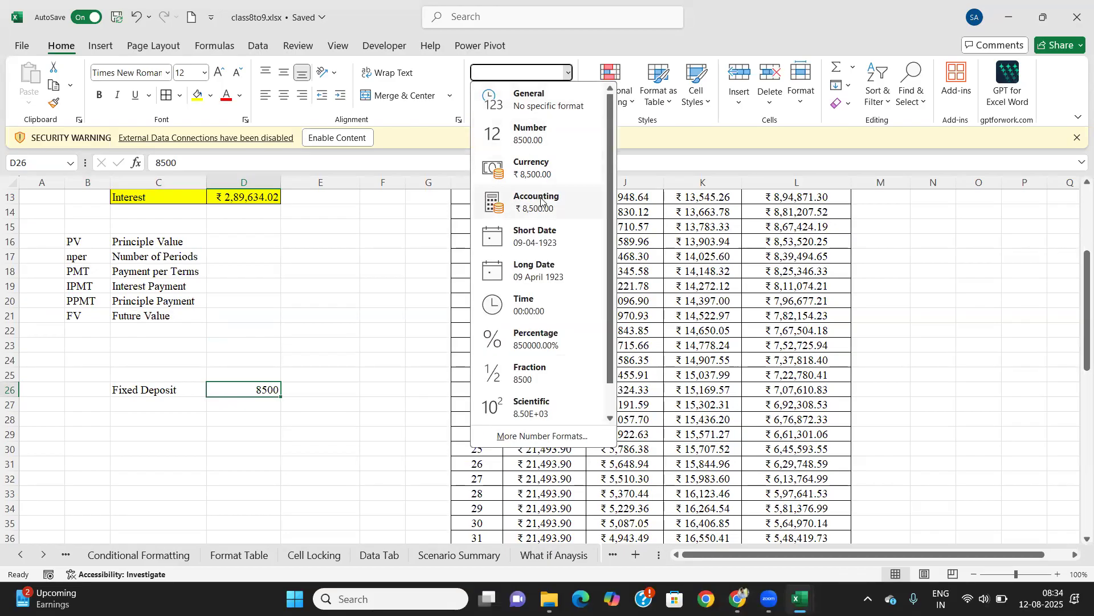
left_click(535, 168)
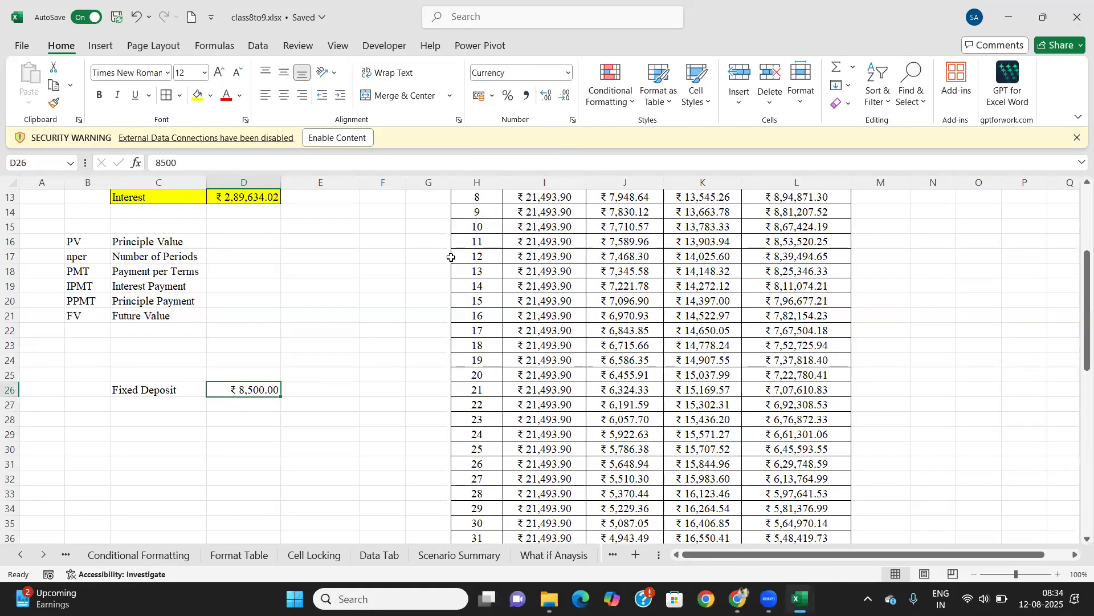
left_click(565, 94)
left_click(564, 93)
Step: Enter the label Interest in C27 with the rate 7.60% in D27
left_click(169, 405)
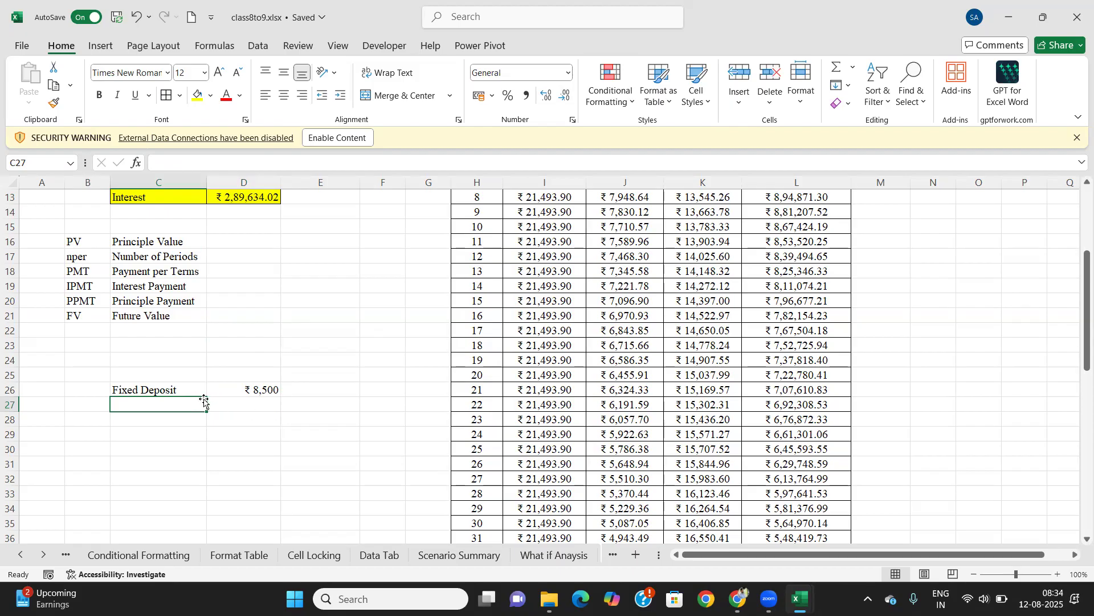
type("I")
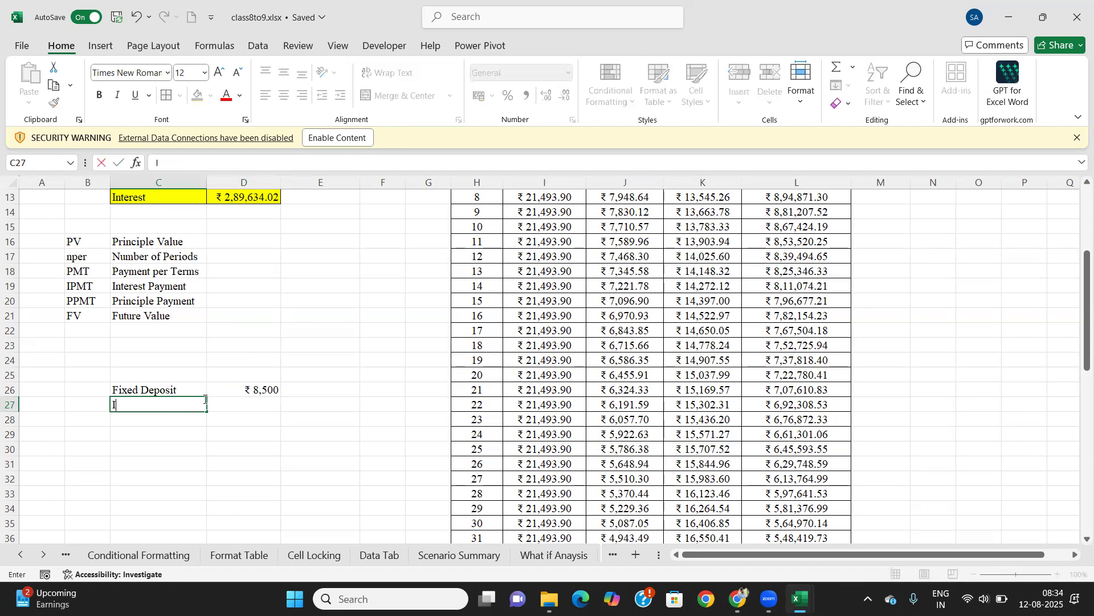
type("nterest")
key("Tab")
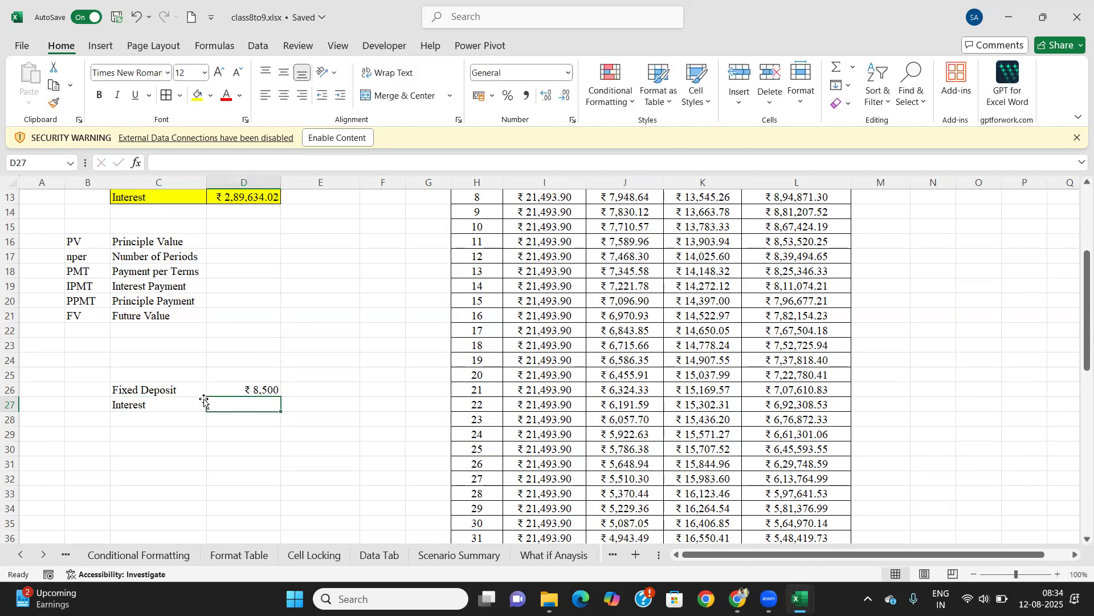
type("7")
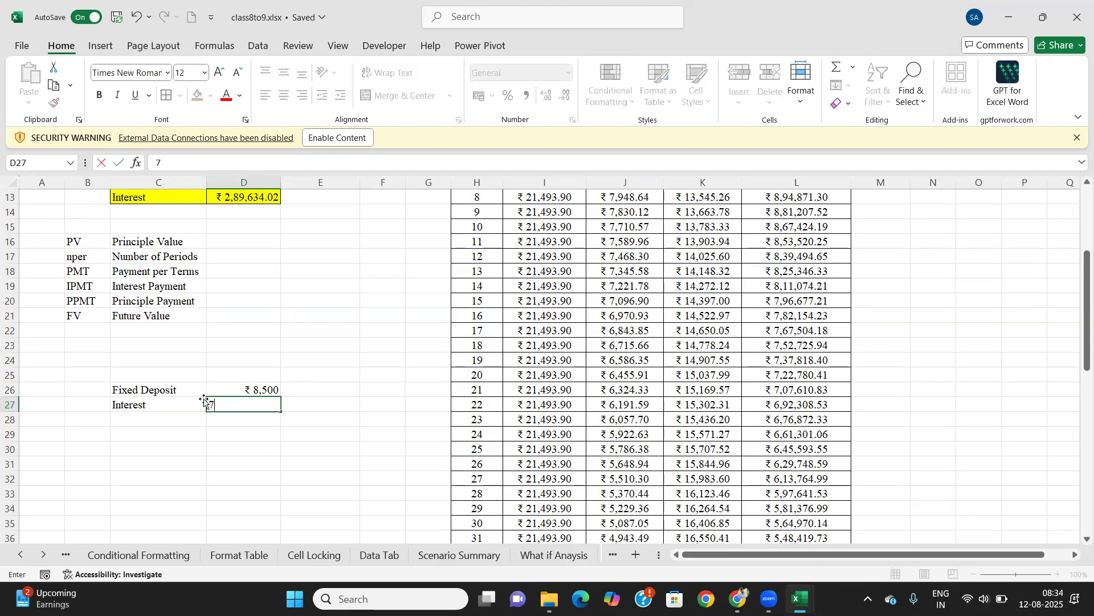
type(".60%")
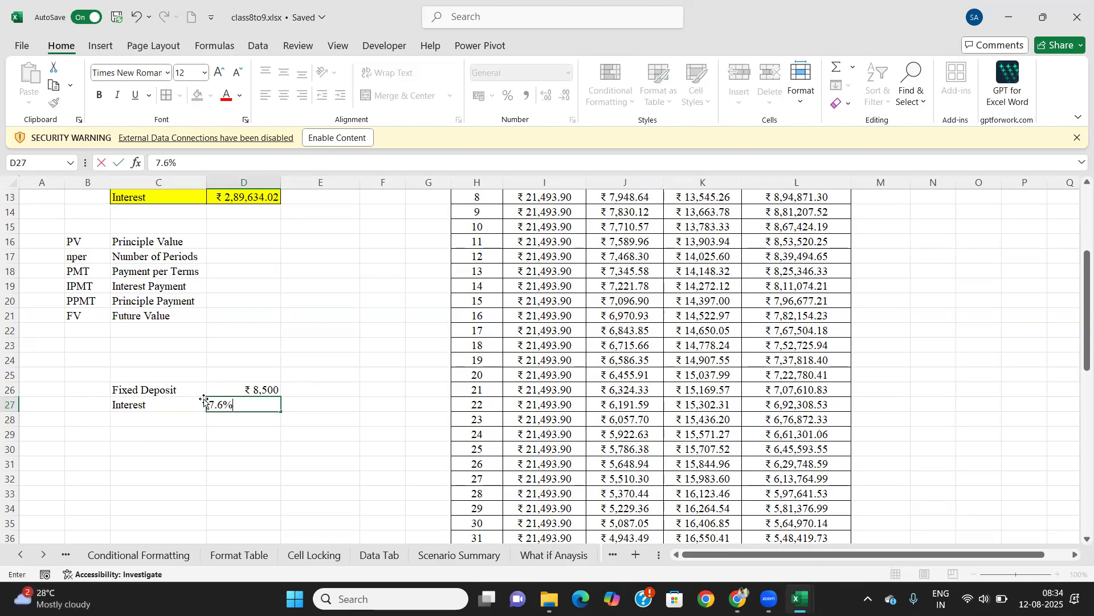
key("Tab")
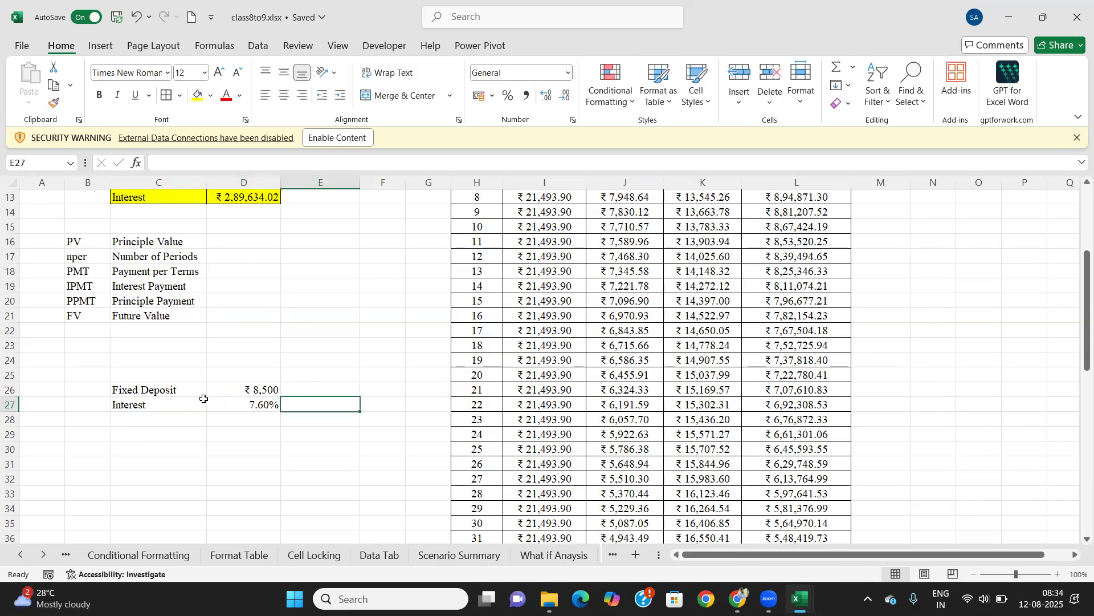
Step: Enter the label Periods (years) in C28 with the value 10 in D28
left_click(162, 420)
type("Period")
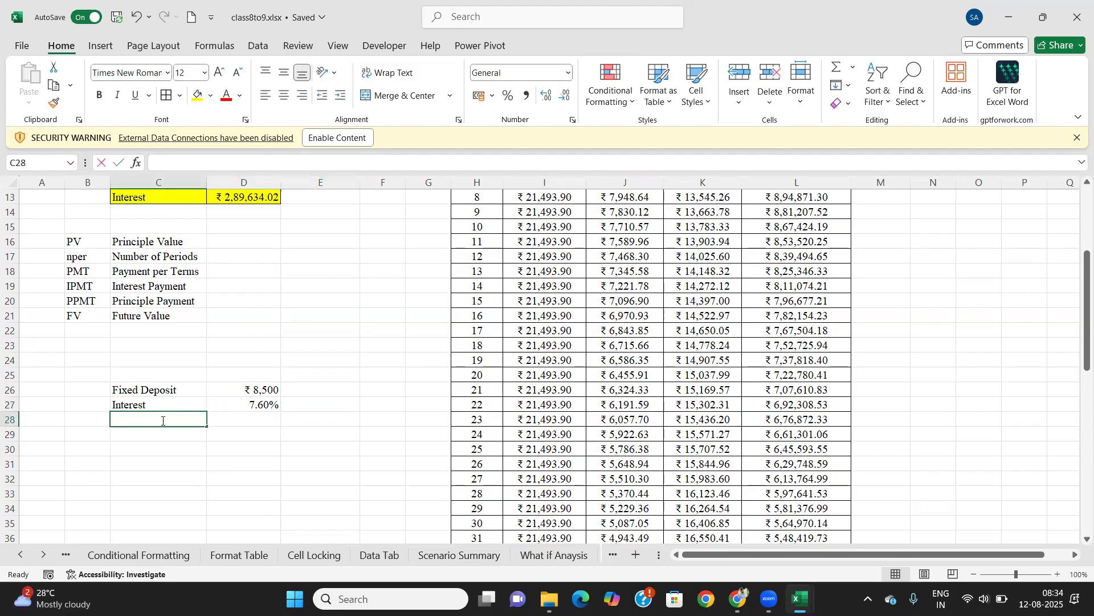
type("s")
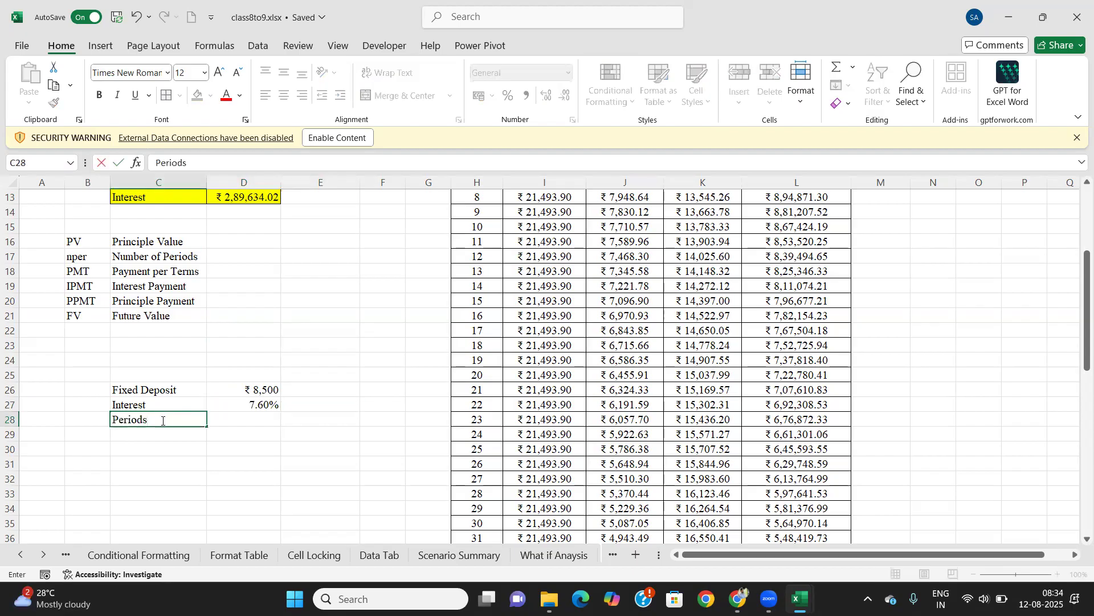
key("Tab")
type("10")
key("Tab")
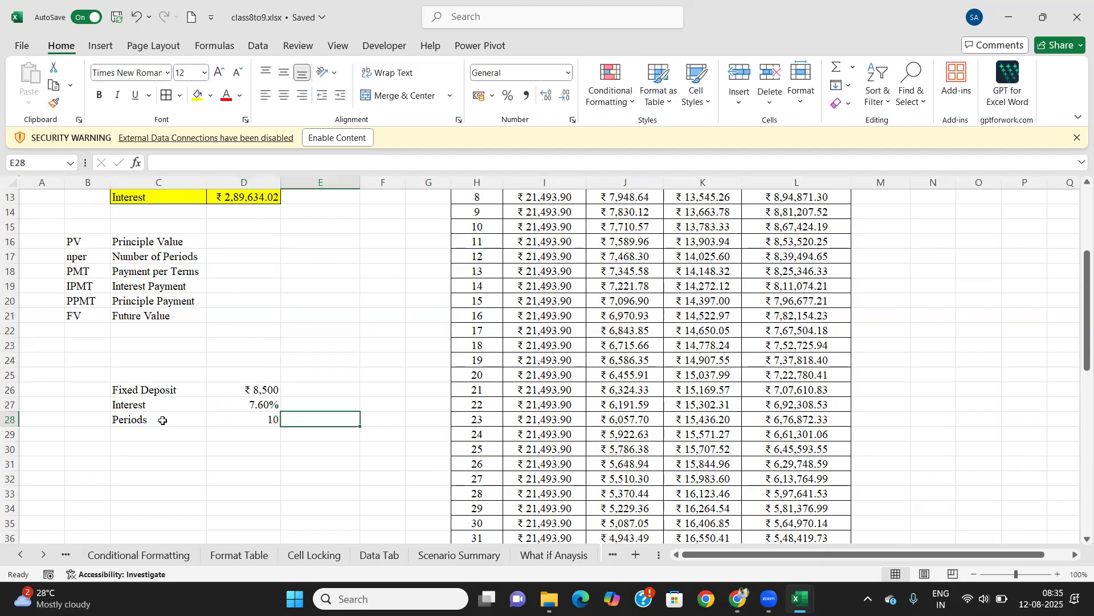
left_click(163, 420)
left_click(210, 161)
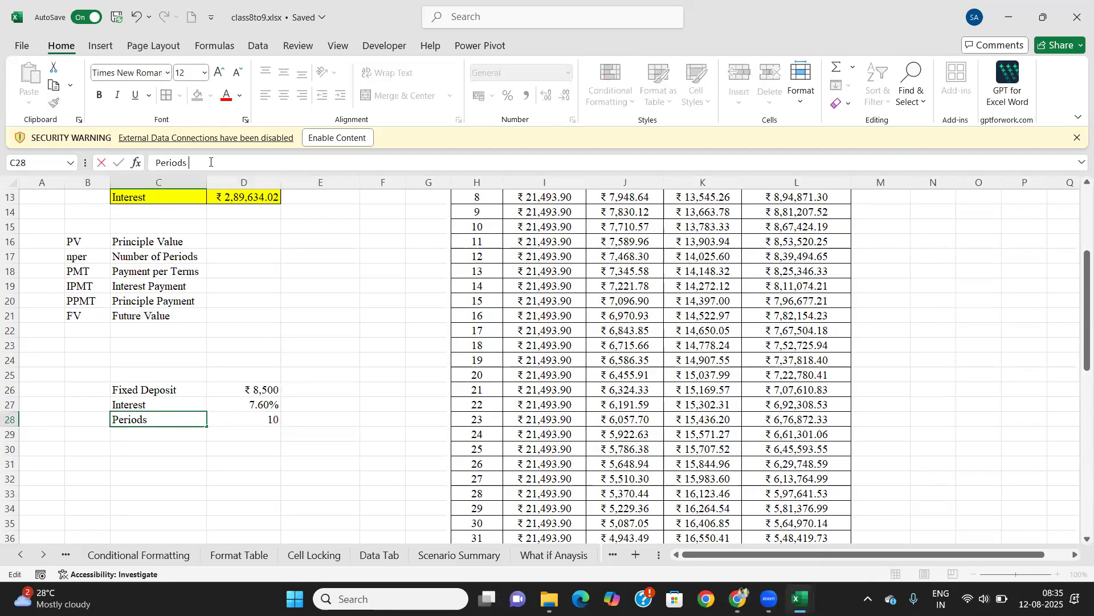
type("(years")
key("Return")
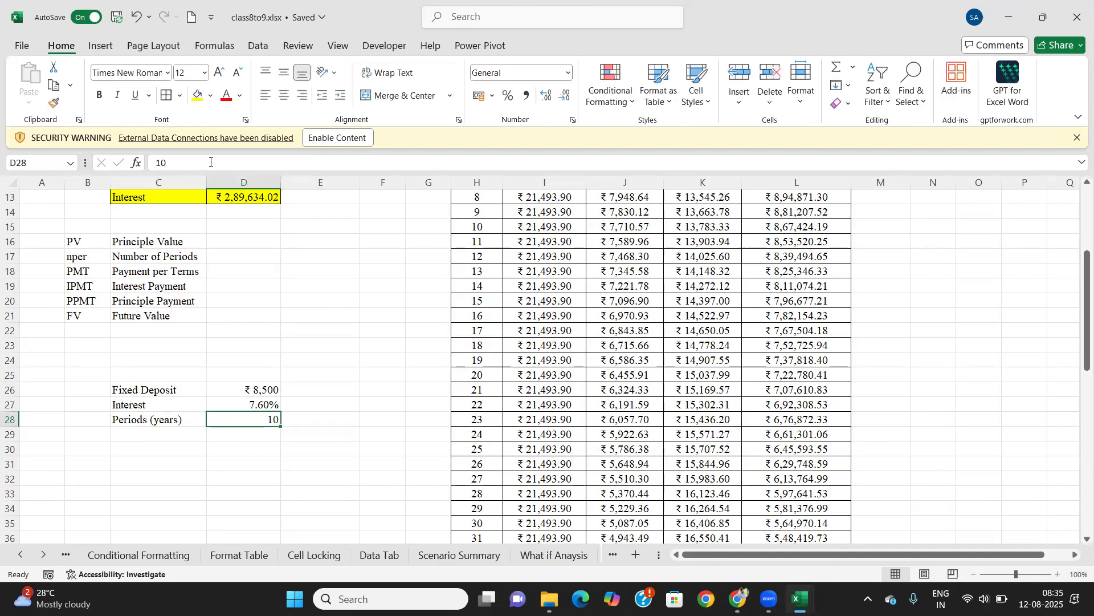
Step: Add borders to the fixed deposit inputs C26:D28 and centre their contents horizontally and vertically
left_click_drag(149, 390, 270, 422)
left_click(166, 95)
left_click(283, 97)
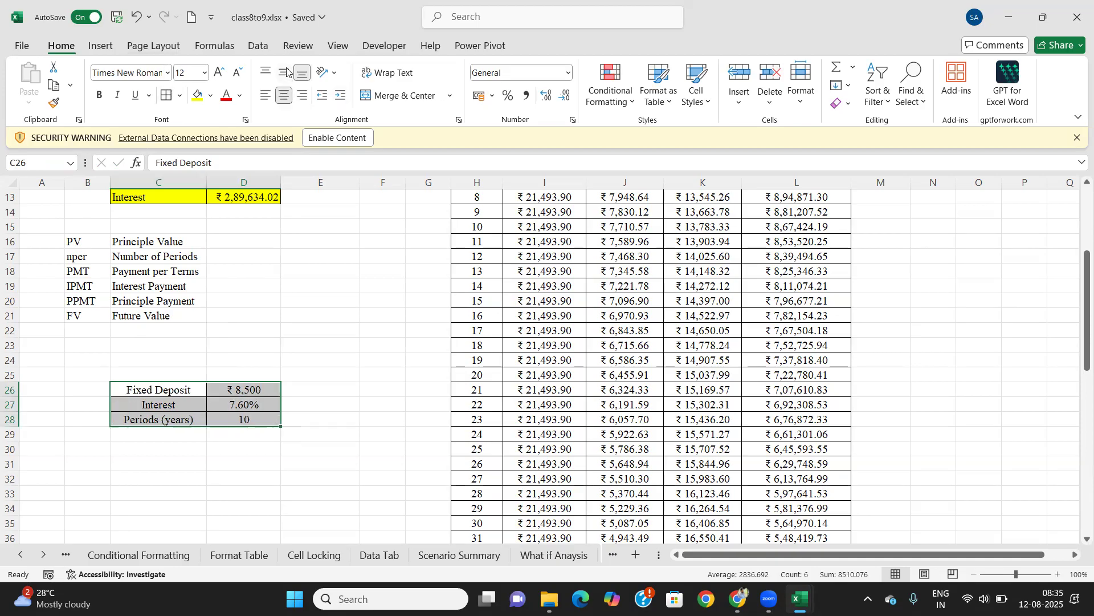
left_click(285, 72)
left_click(154, 446)
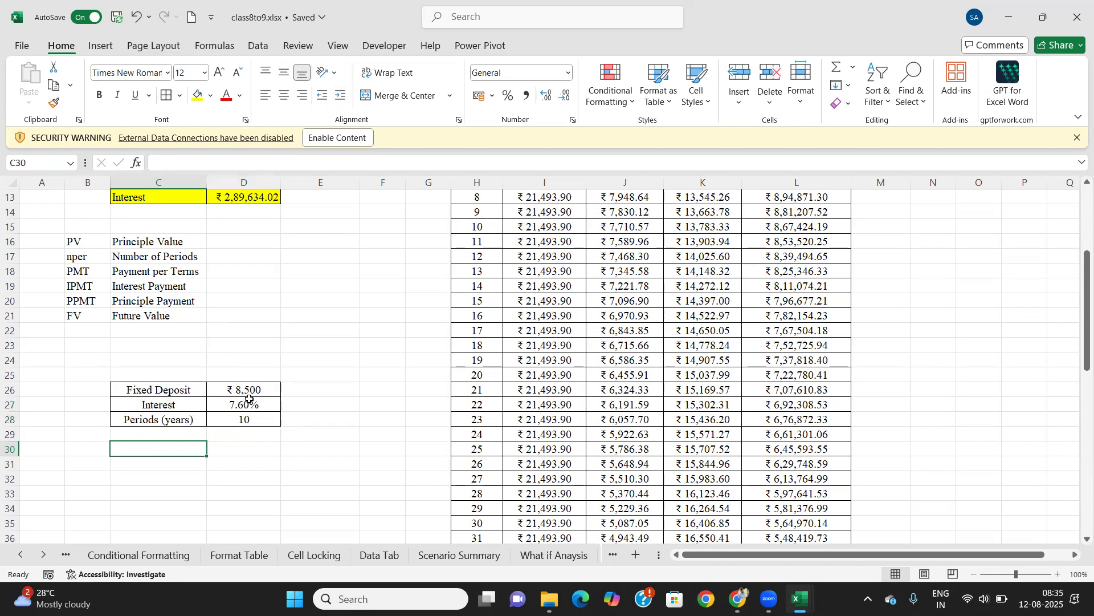
Step: Enter the label FV in C30, below the fixed deposit inputs
left_click(239, 391)
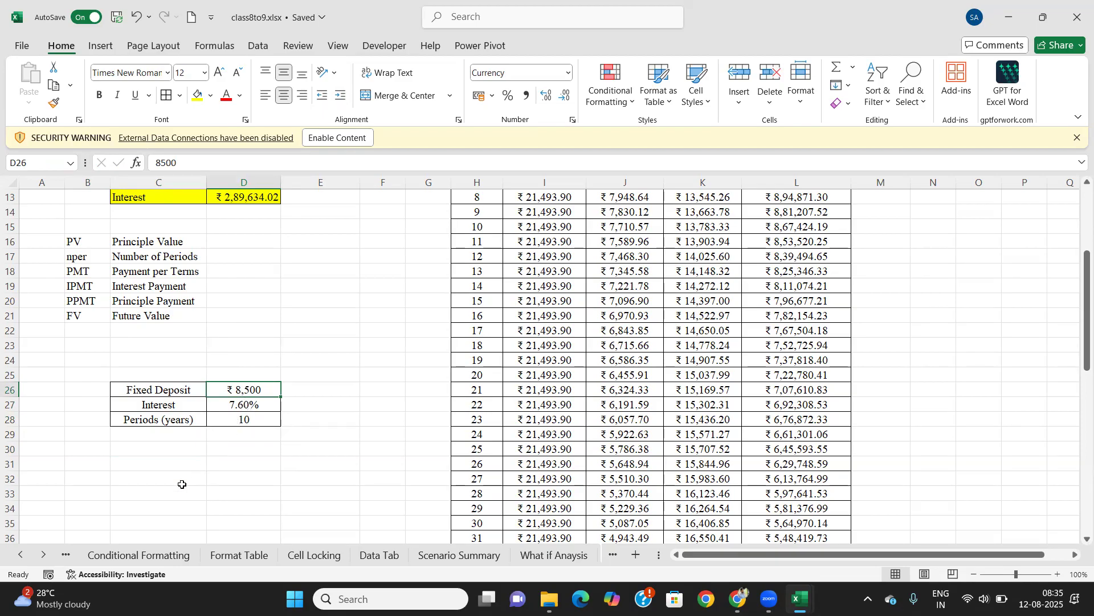
left_click(162, 462)
left_click(166, 449)
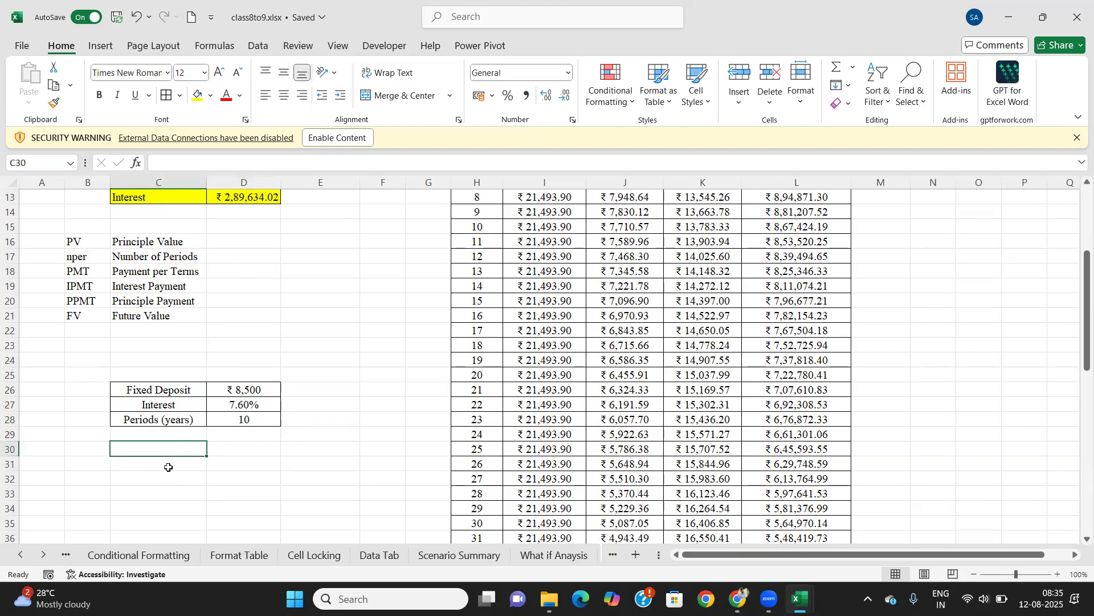
type("FV")
key("Tab")
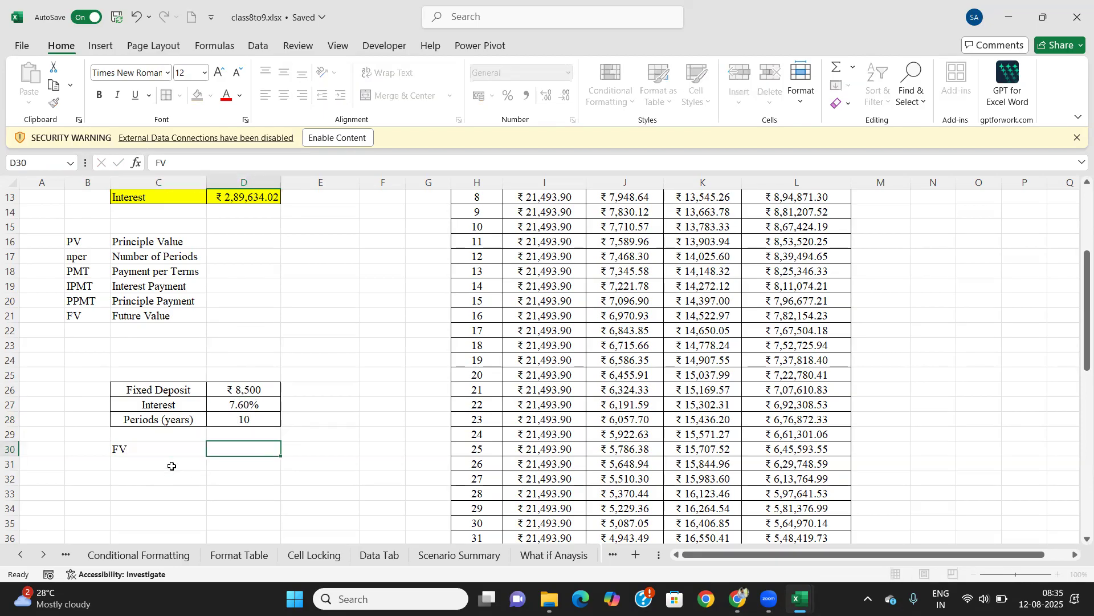
Step: Calculate the deposit's future value in D30 with the formula =FV(D27/12,D28*12,-D26)
type("=")
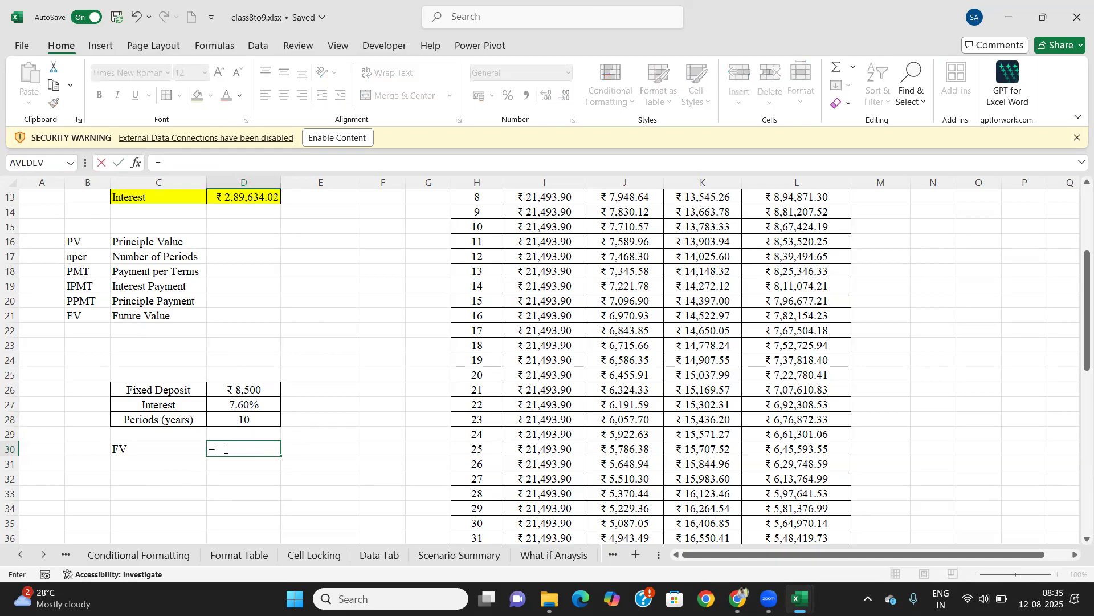
type("fv")
key("Tab")
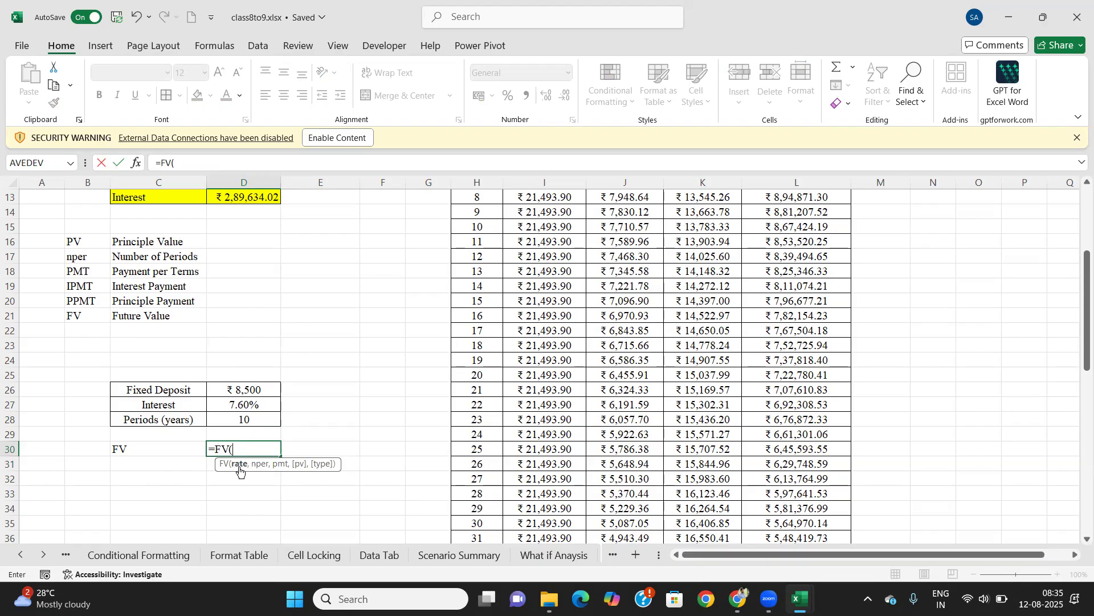
left_click(230, 404)
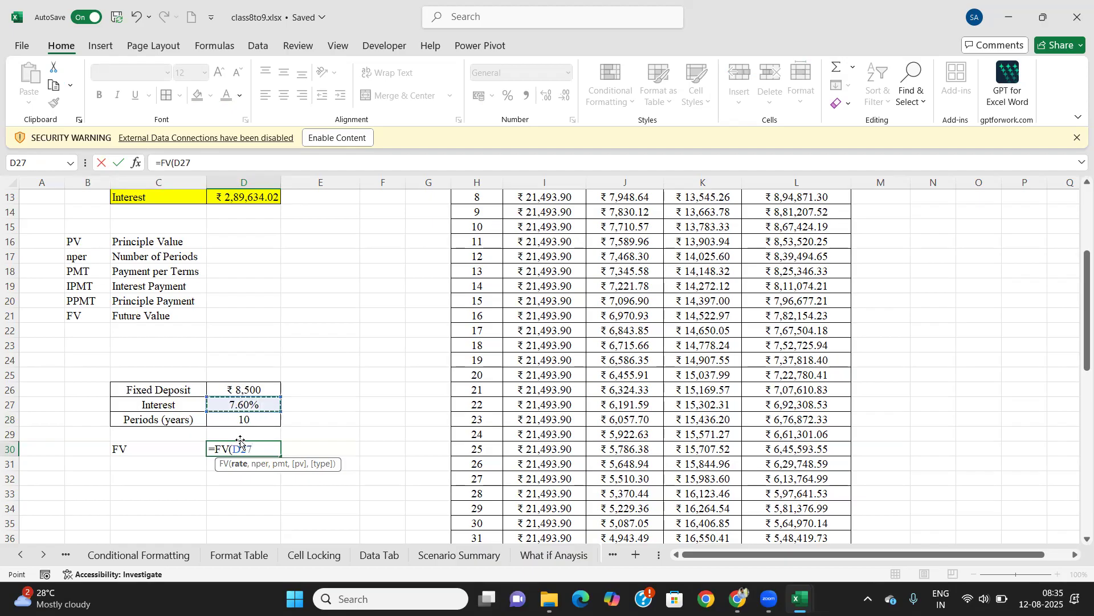
type("/12,")
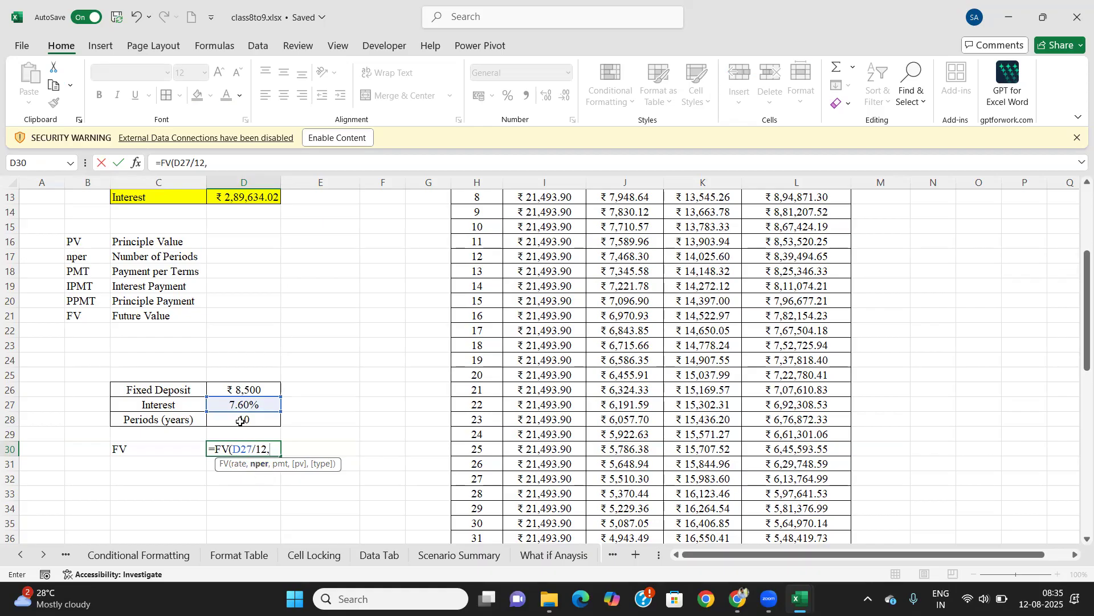
left_click(240, 420)
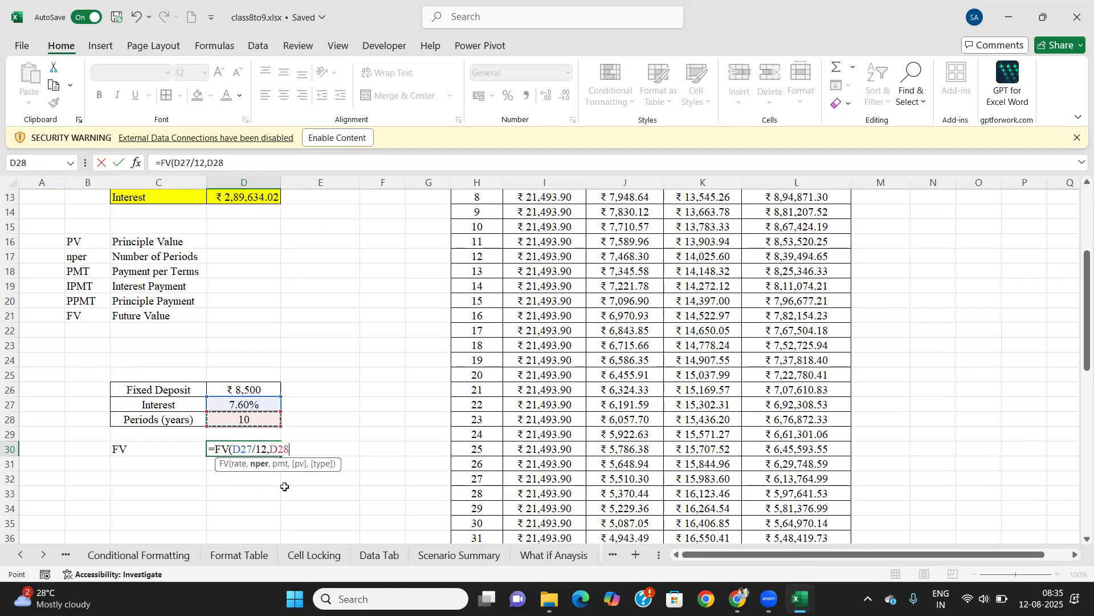
type("*12,")
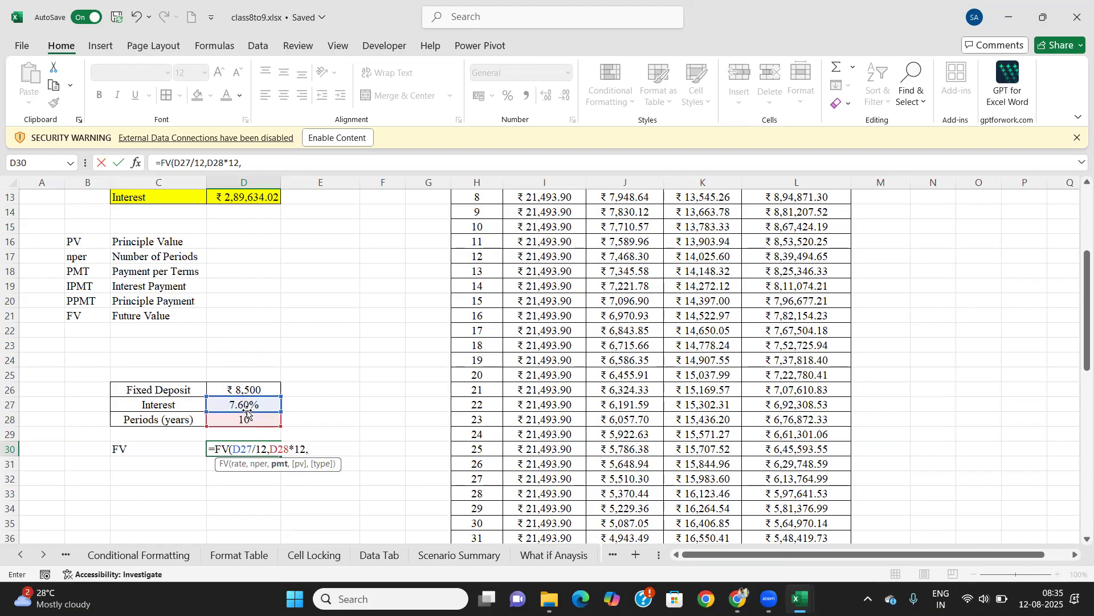
type("-85")
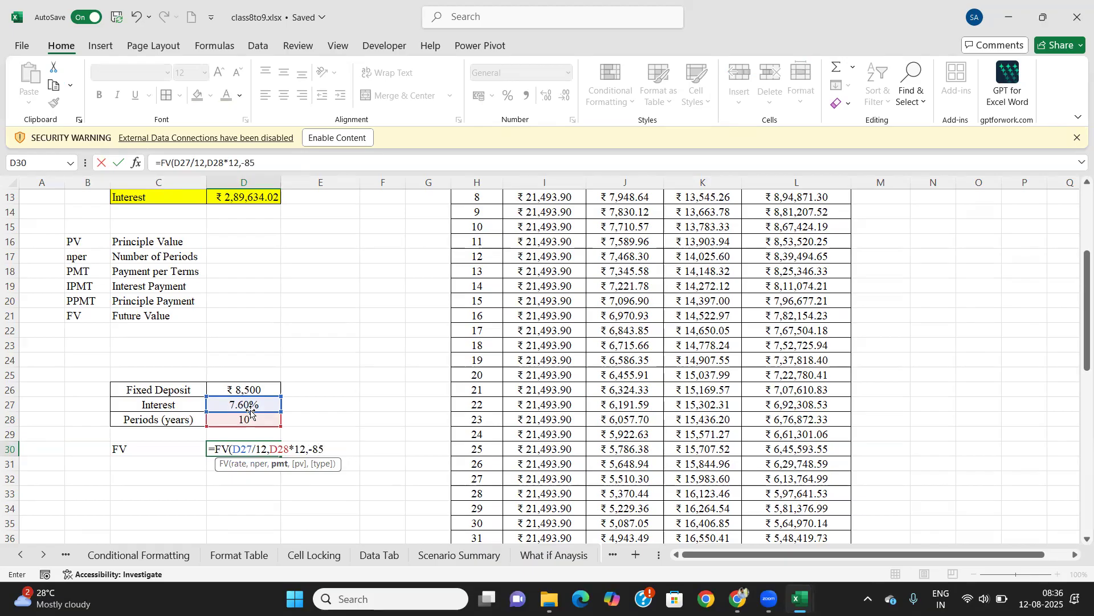
key("BackSpace")
key("BackSpace")
left_click(259, 392)
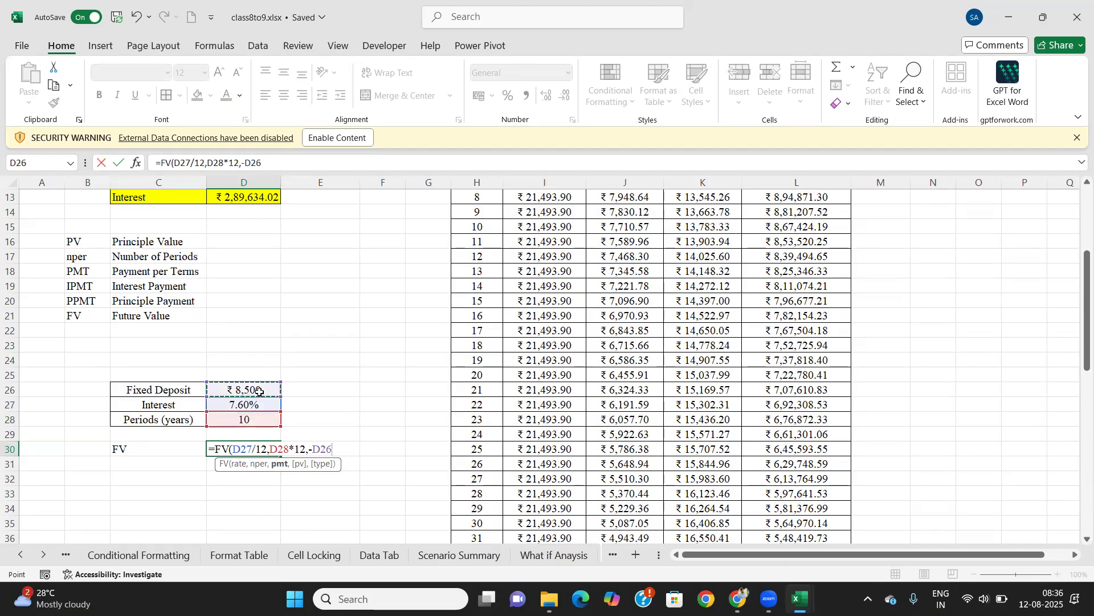
type(")")
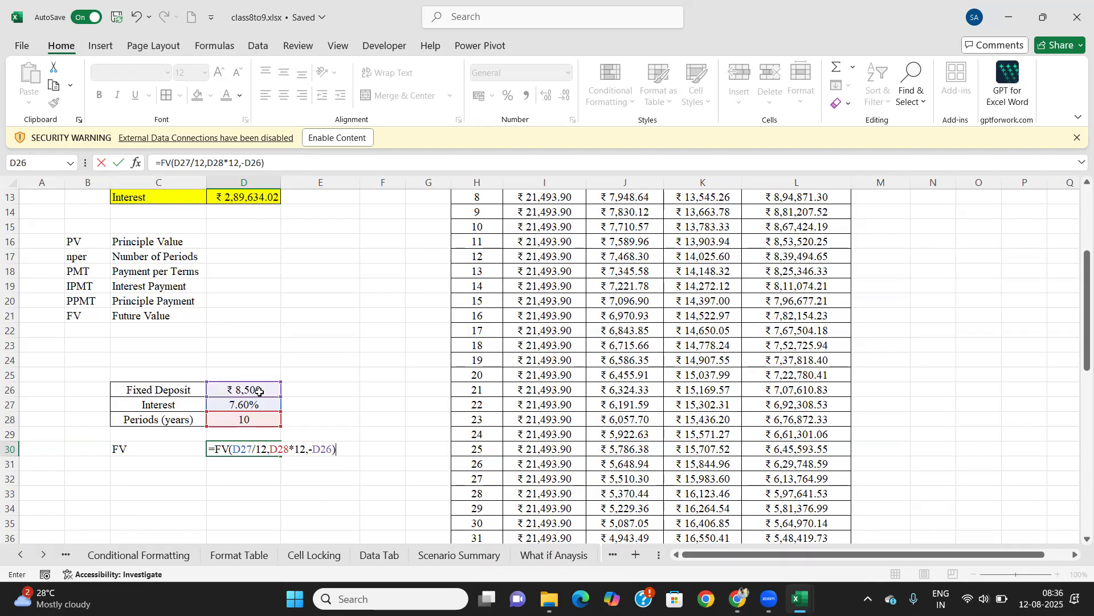
key("Return")
left_click(260, 446)
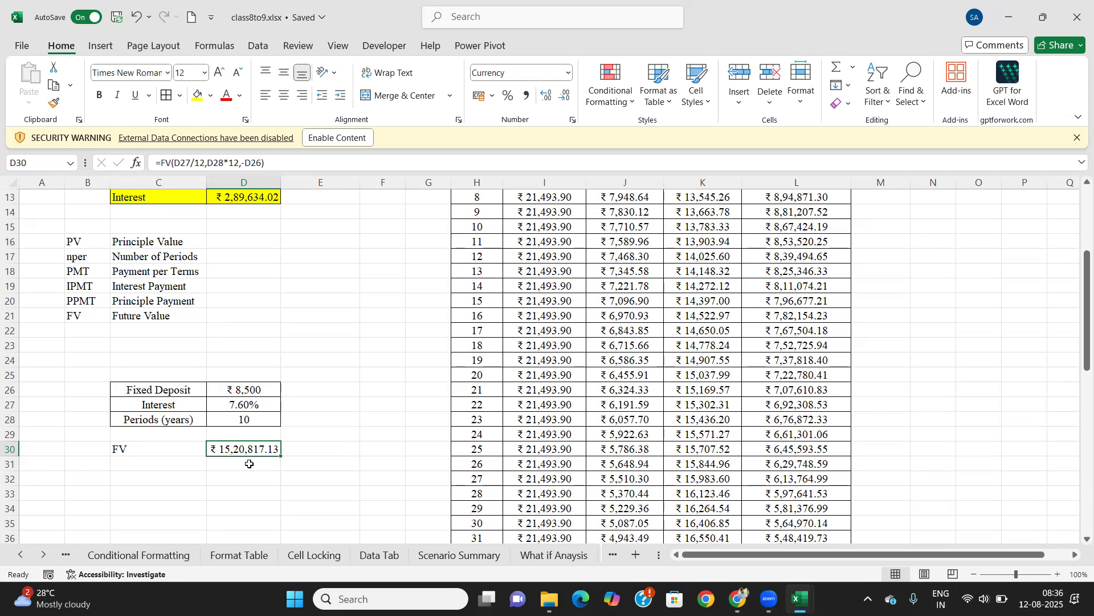
left_click(208, 390)
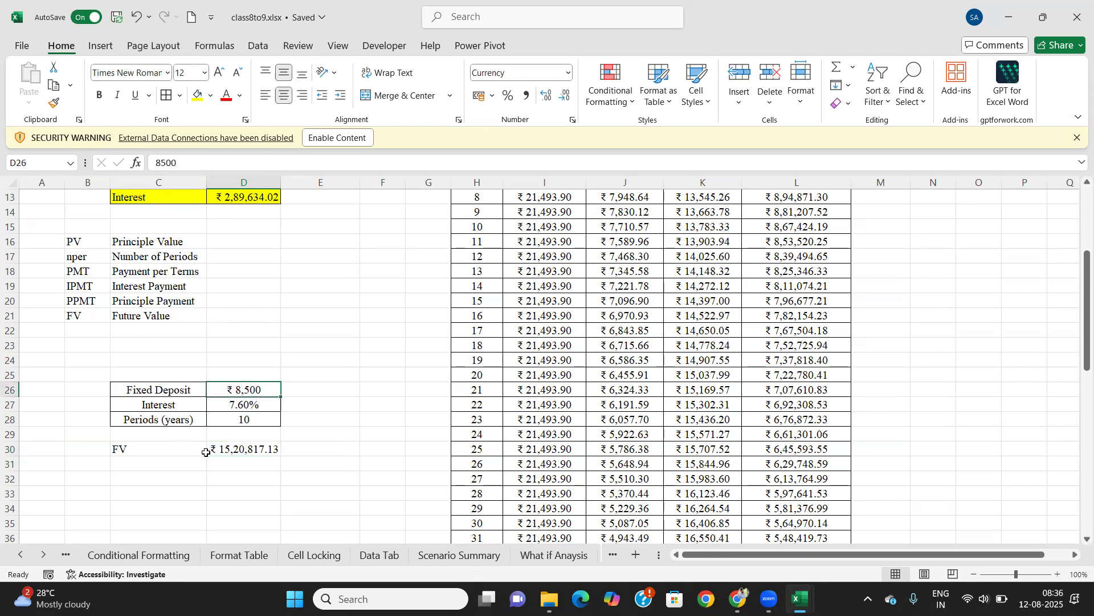
left_click(217, 459)
left_click(221, 450)
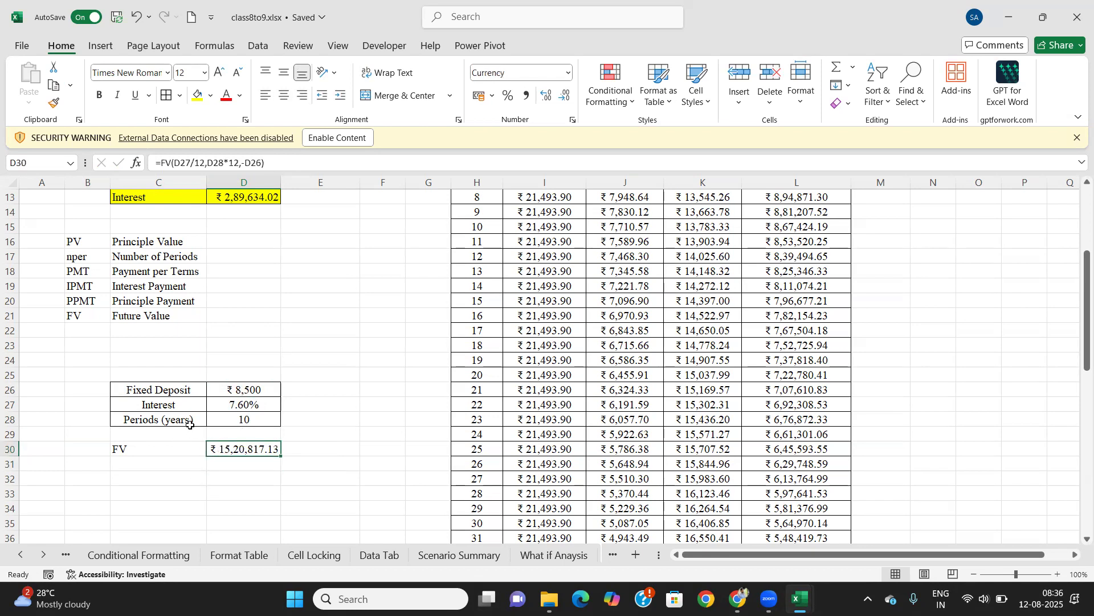
left_click(220, 390)
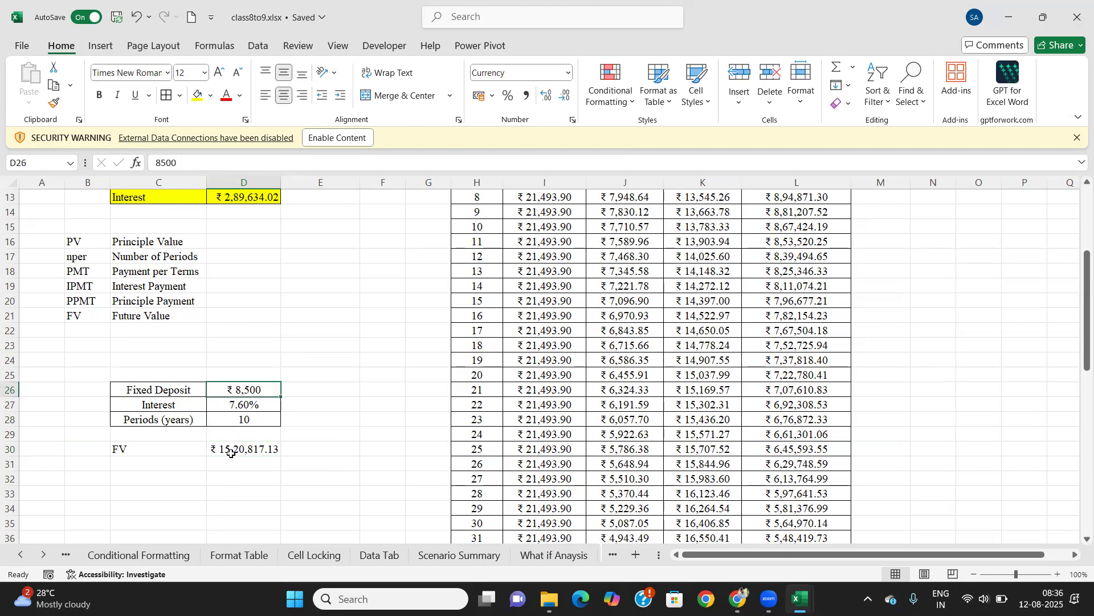
Step: Enter the label Actual Deposit in C32, below the FV row
left_click(148, 467)
left_click(151, 477)
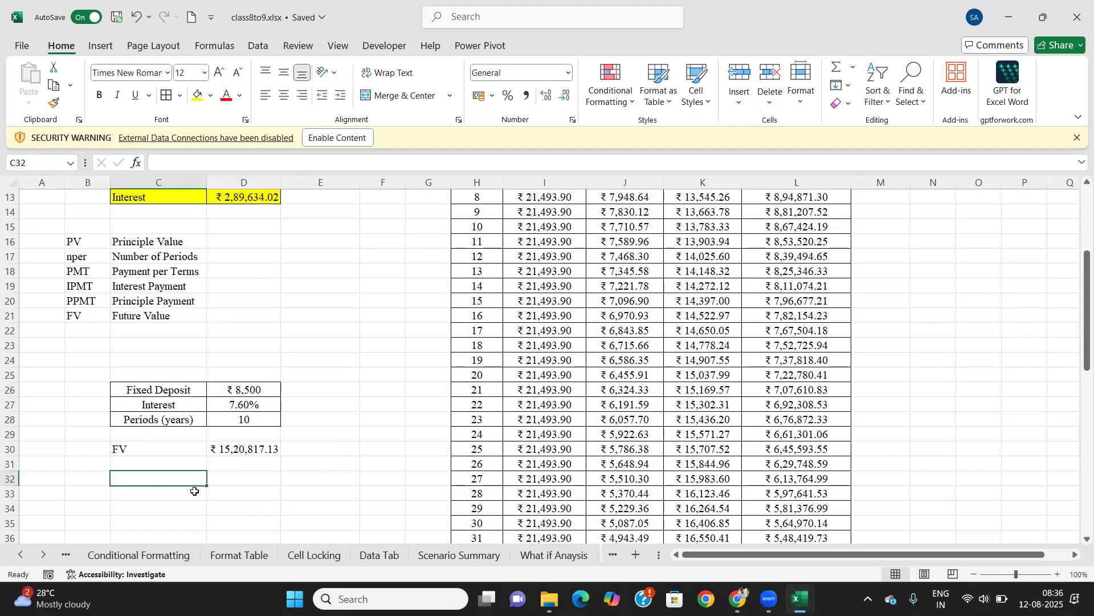
type("Actual Deposit")
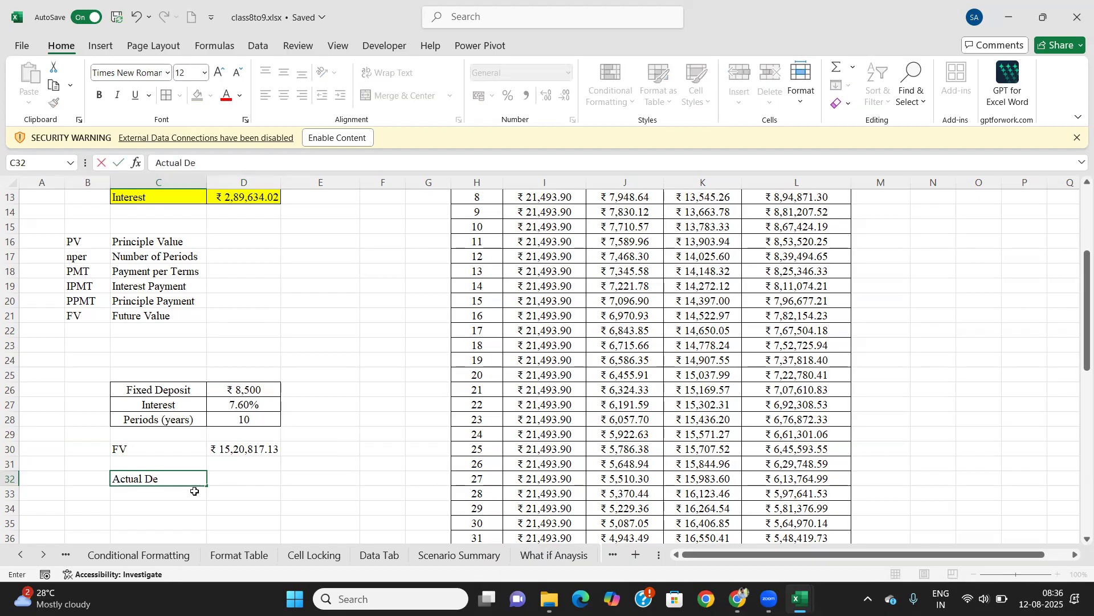
key("Tab")
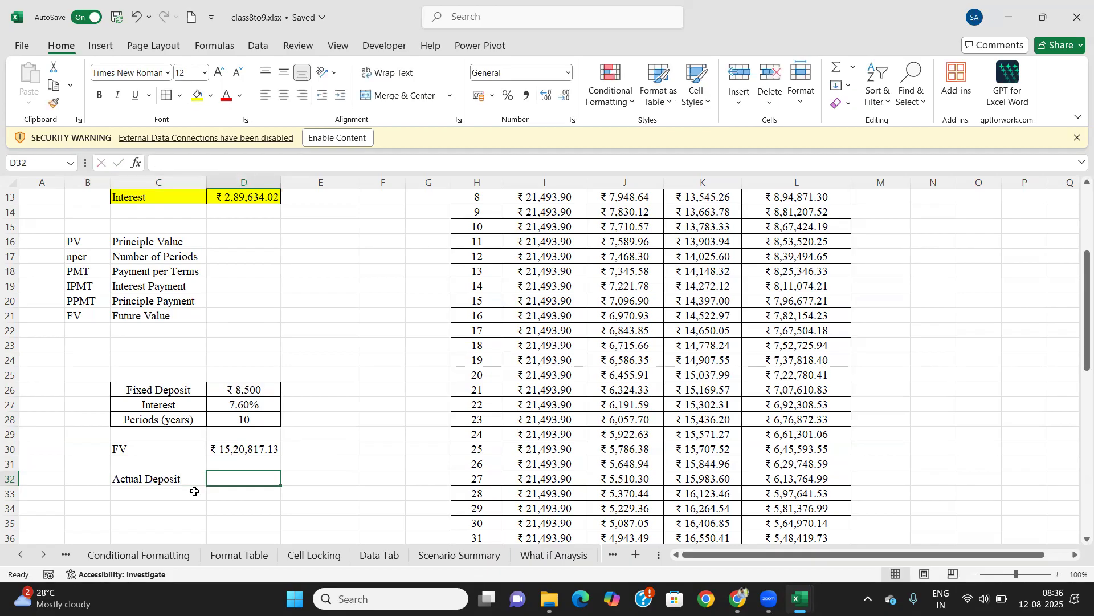
Step: Calculate the actual deposit in D32 with the formula =D26*D28*12
type("=")
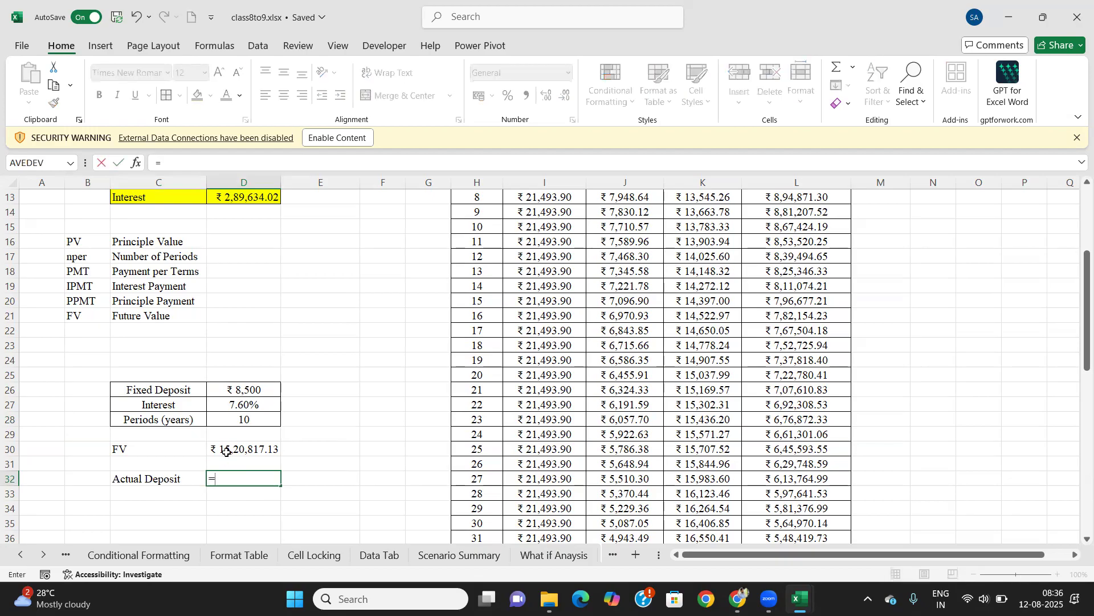
left_click(250, 389)
type("*")
left_click(250, 421)
type("*12")
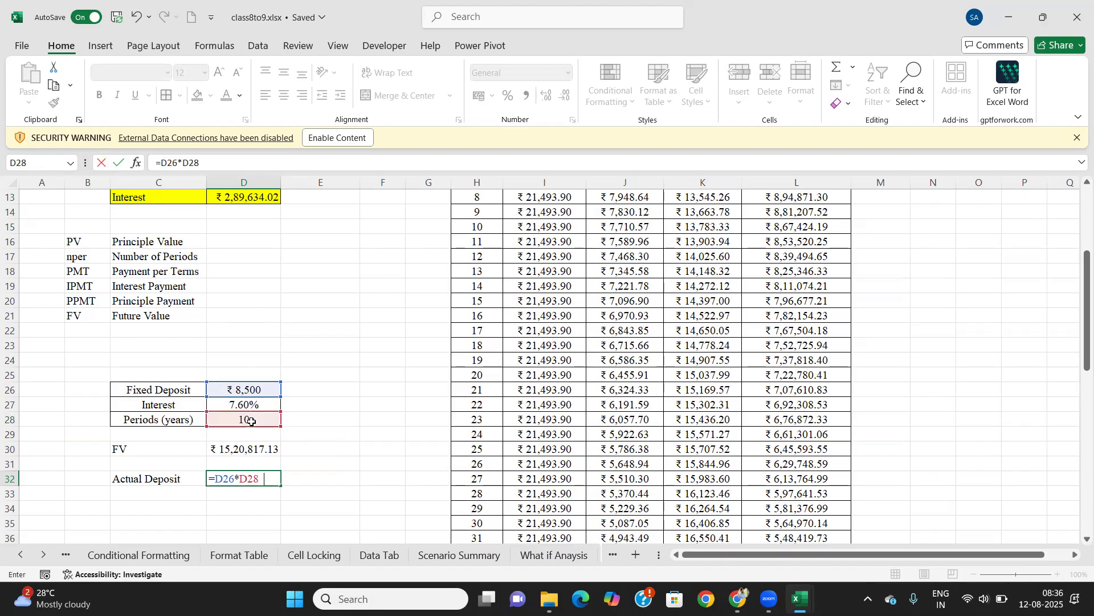
key("Return")
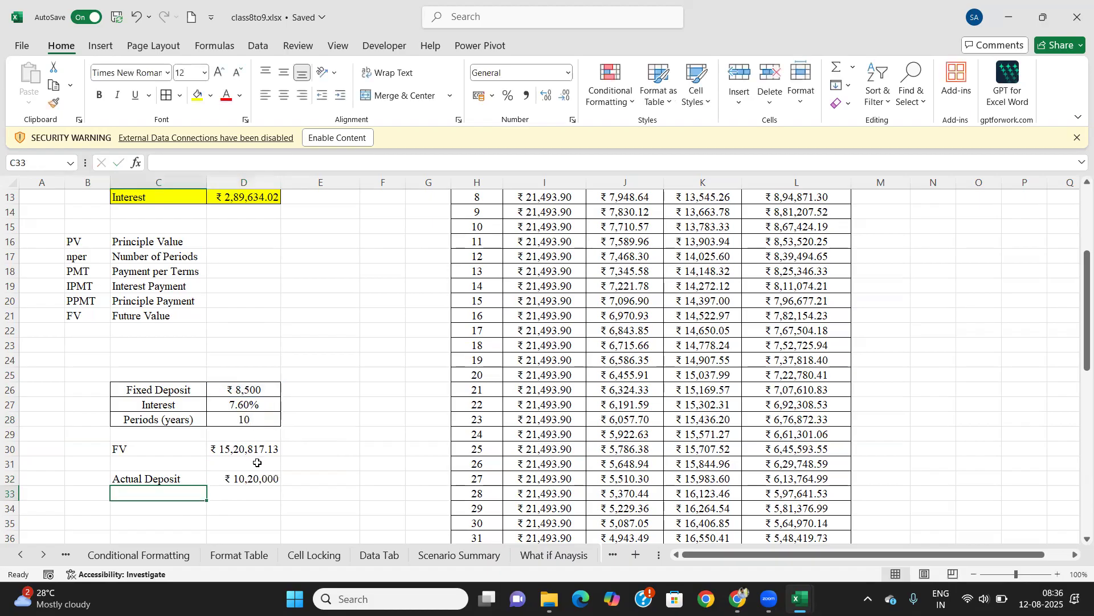
left_click(248, 478)
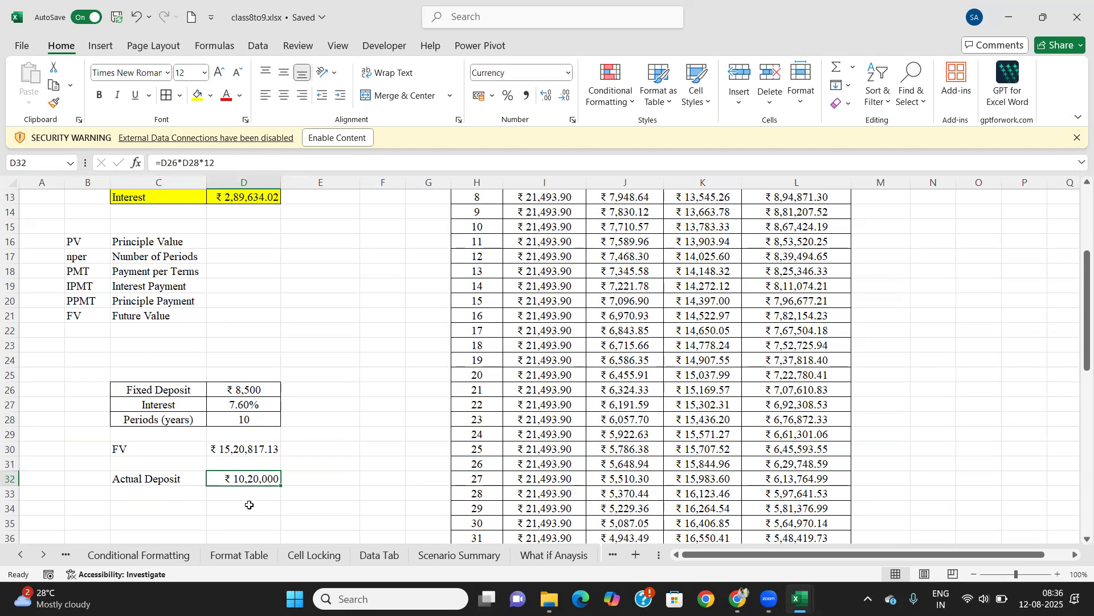
Step: Enter the label Interset Amount in C34, below the Actual Deposit row
left_click(147, 515)
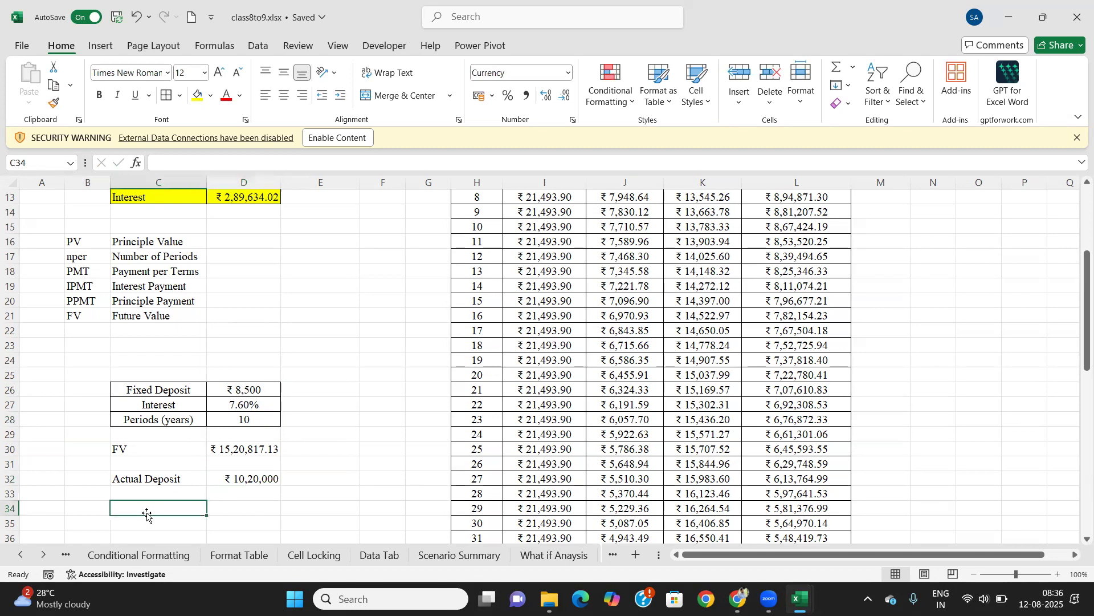
type("Interset Amou")
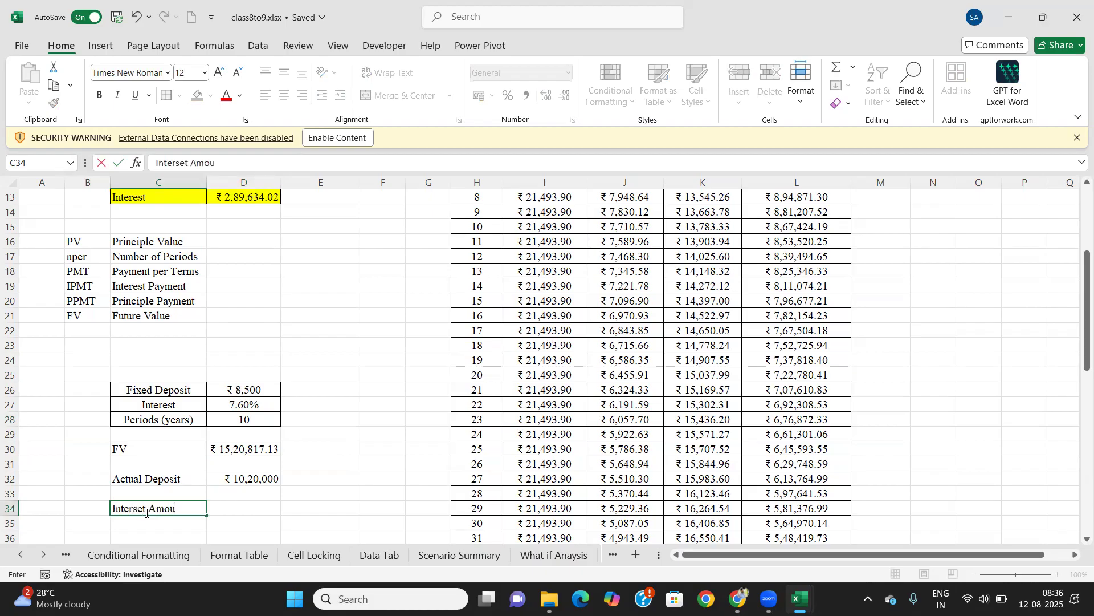
type("nt")
key("Tab")
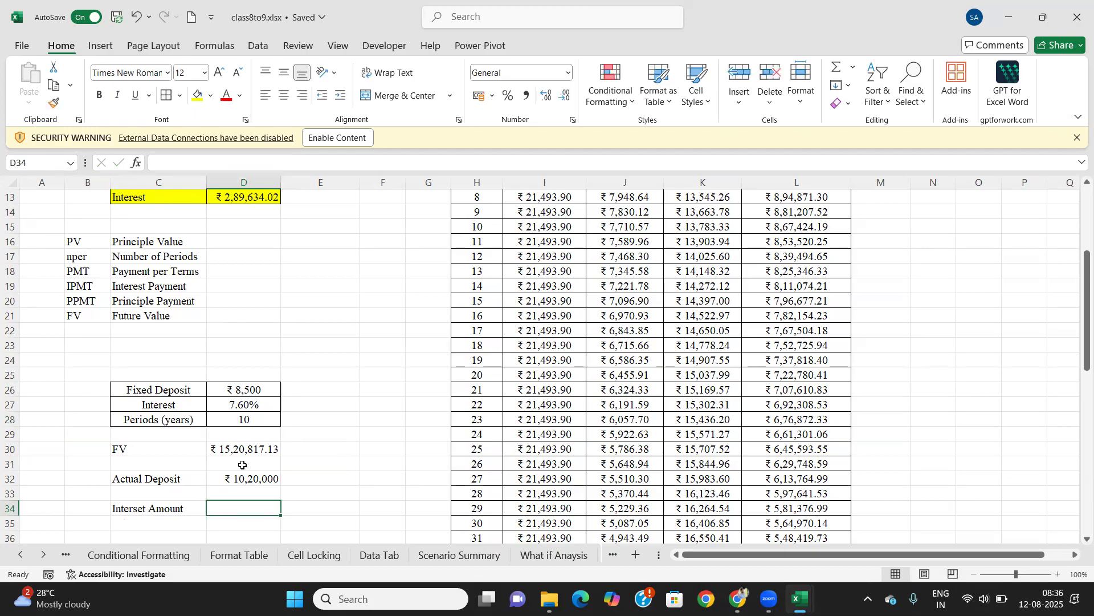
Step: Calculate the interest earned in D34 by subtracting the actual deposit from the future value with =D30-D32
type("=")
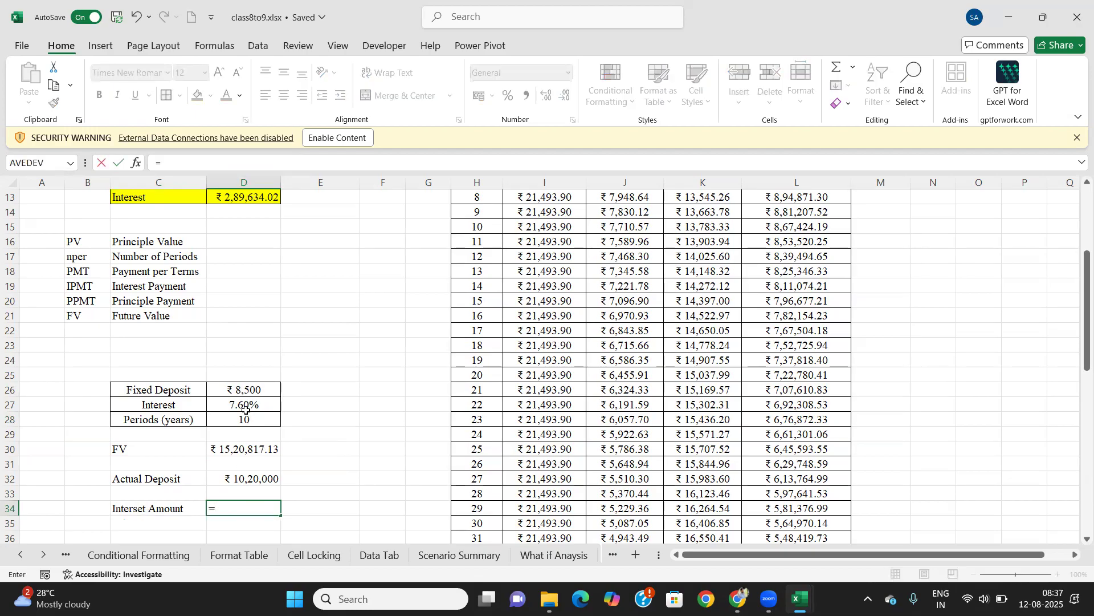
left_click(256, 450)
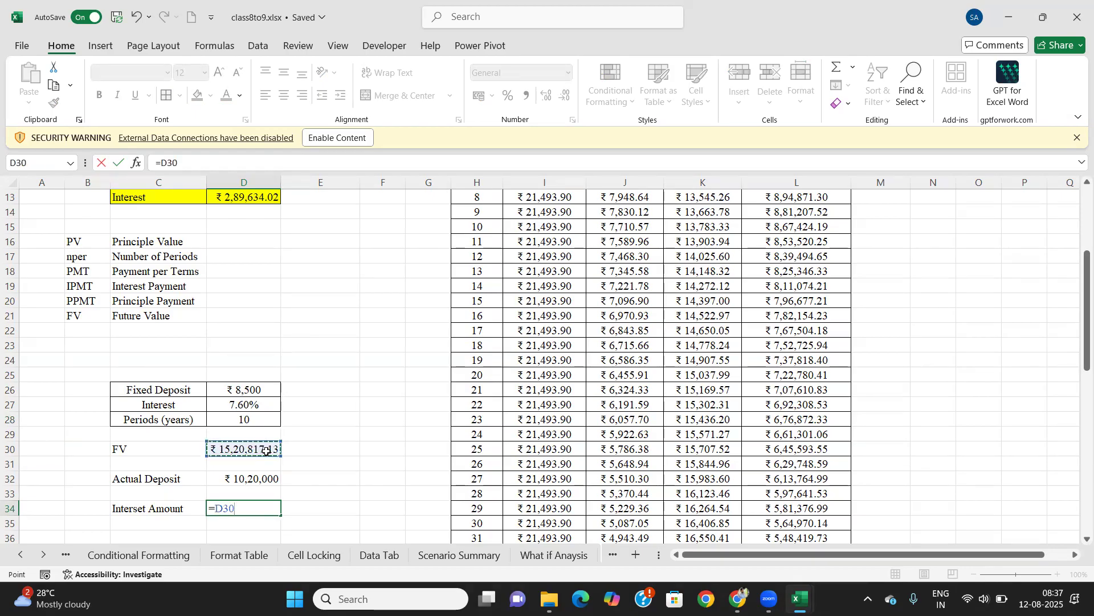
type("=")
key("BackSpace")
type("-")
left_click(248, 478)
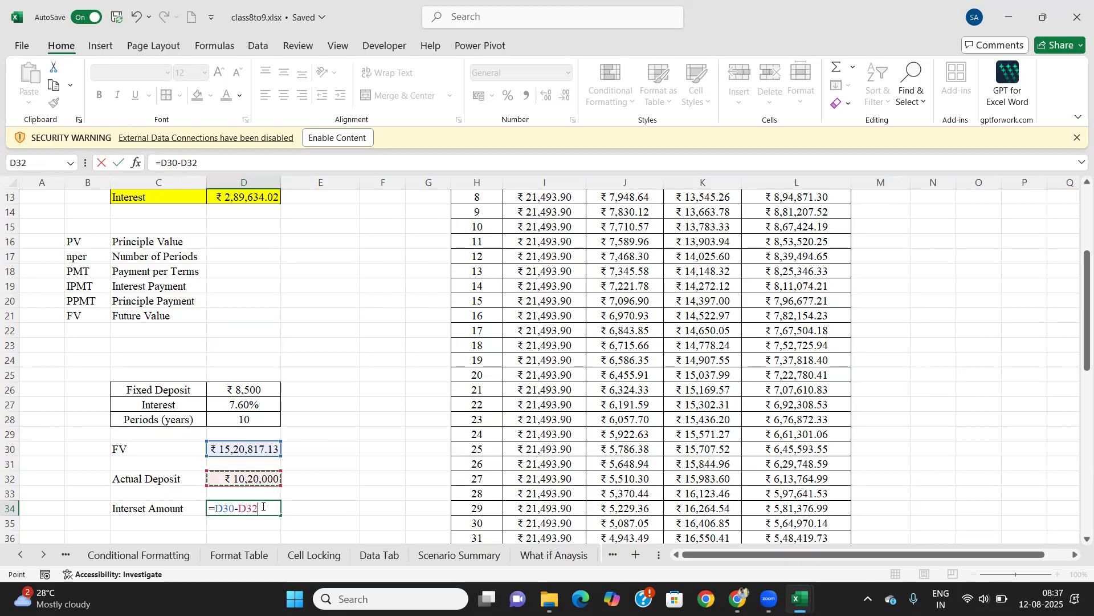
key("Return")
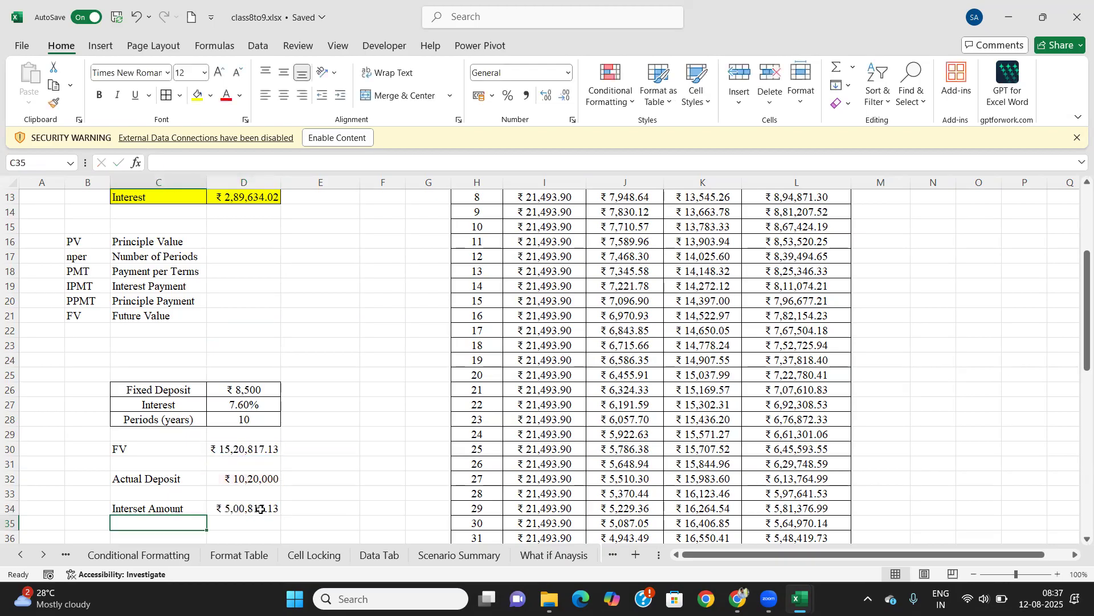
left_click(250, 512)
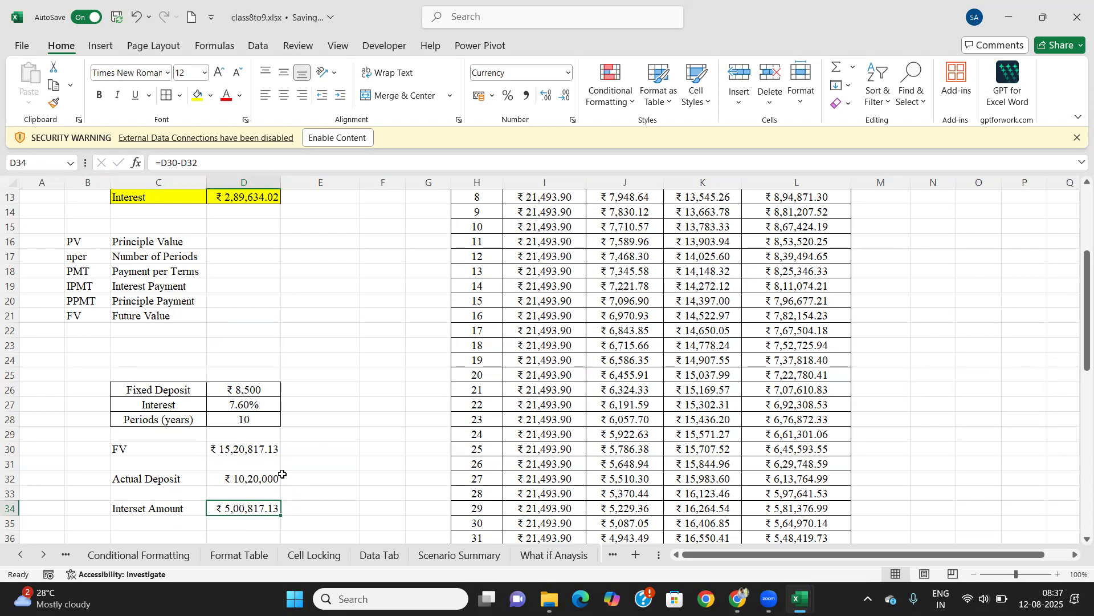
left_click(256, 477)
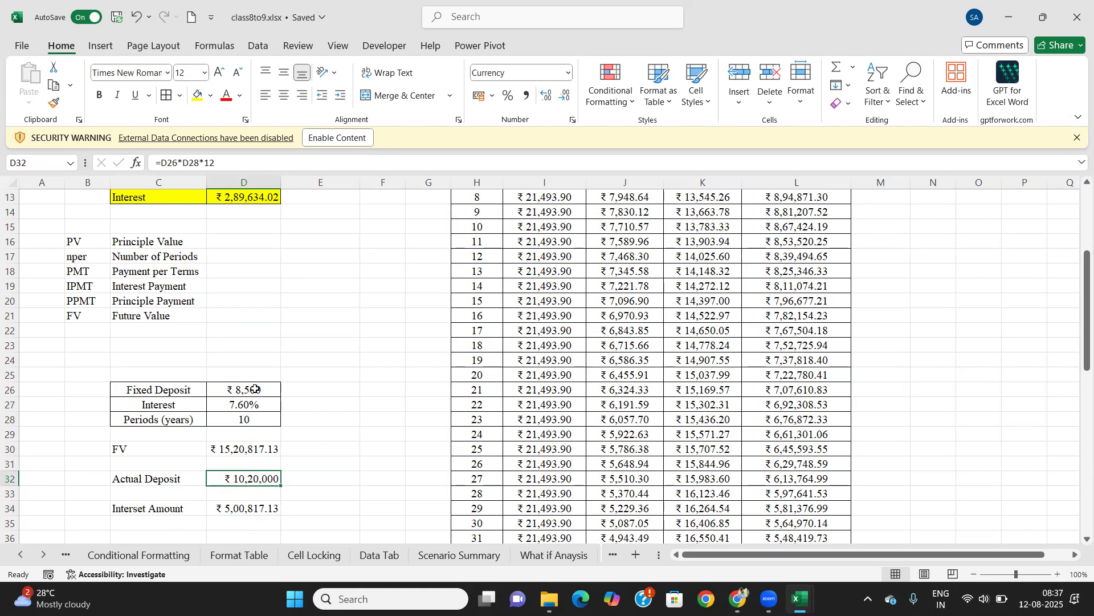
left_click(241, 507)
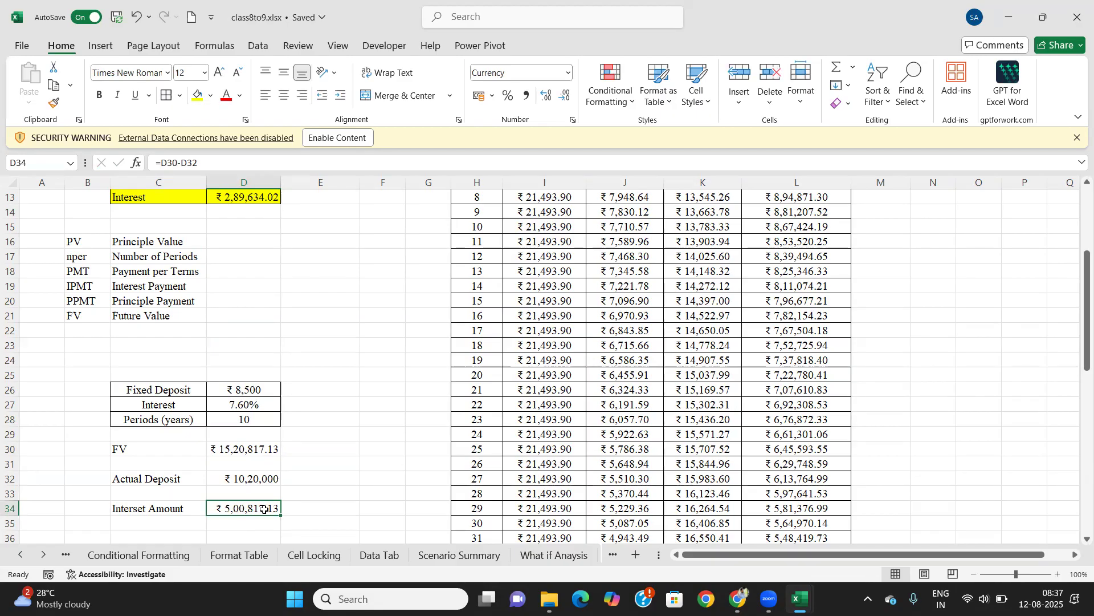
Step: Apply borders and a yellow fill to the FV, Actual Deposit and Interset Amount rows, C30:D30, C32:D32 and C34:D34
left_click_drag(122, 449, 243, 449)
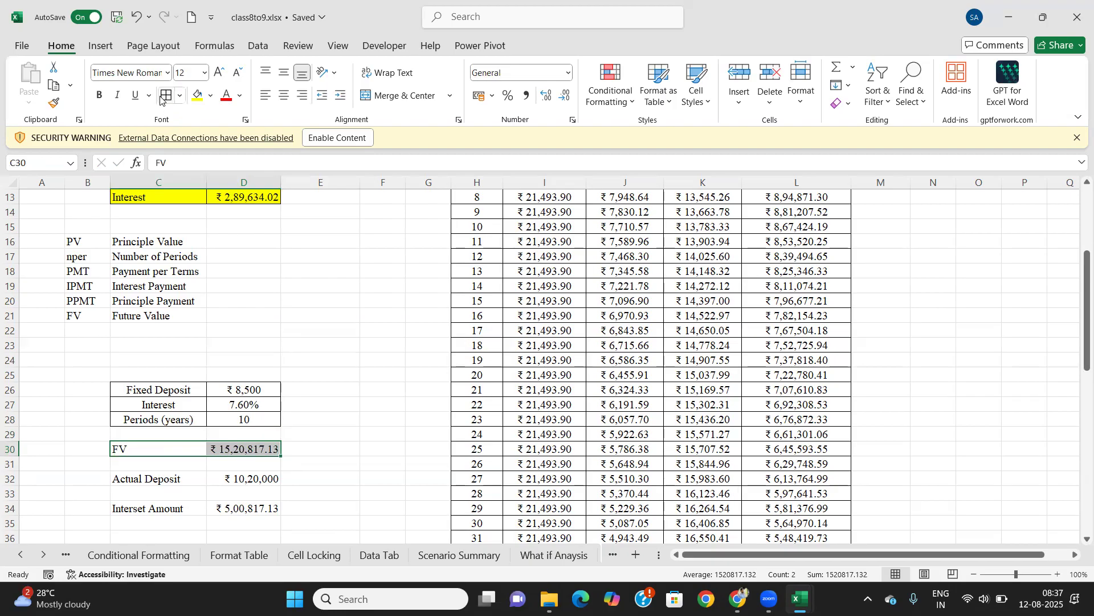
left_click(199, 95)
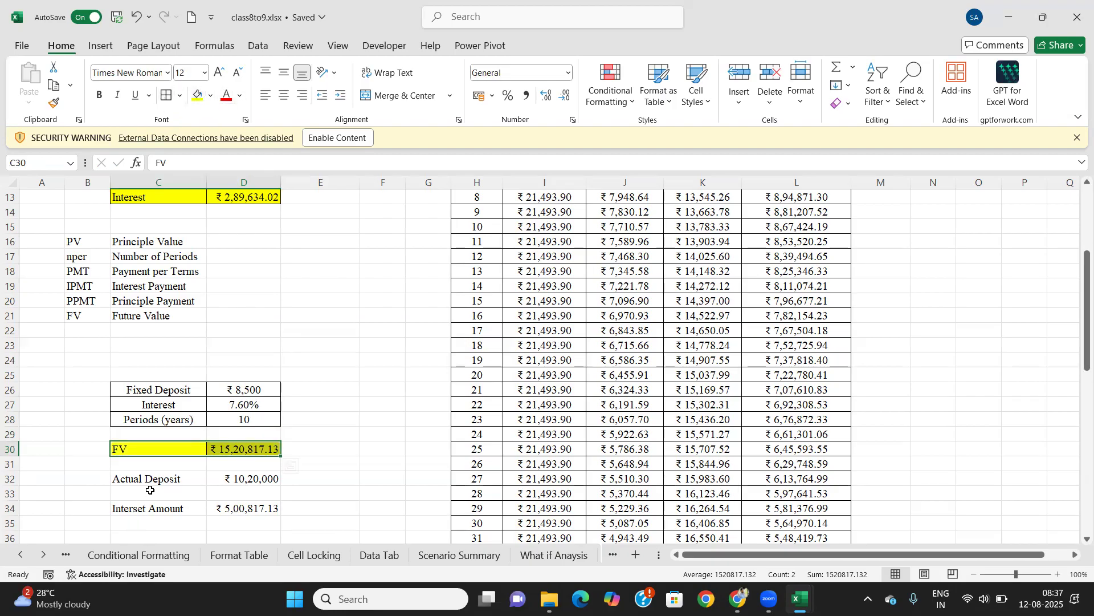
left_click(171, 475)
left_click_drag(171, 475, 245, 477)
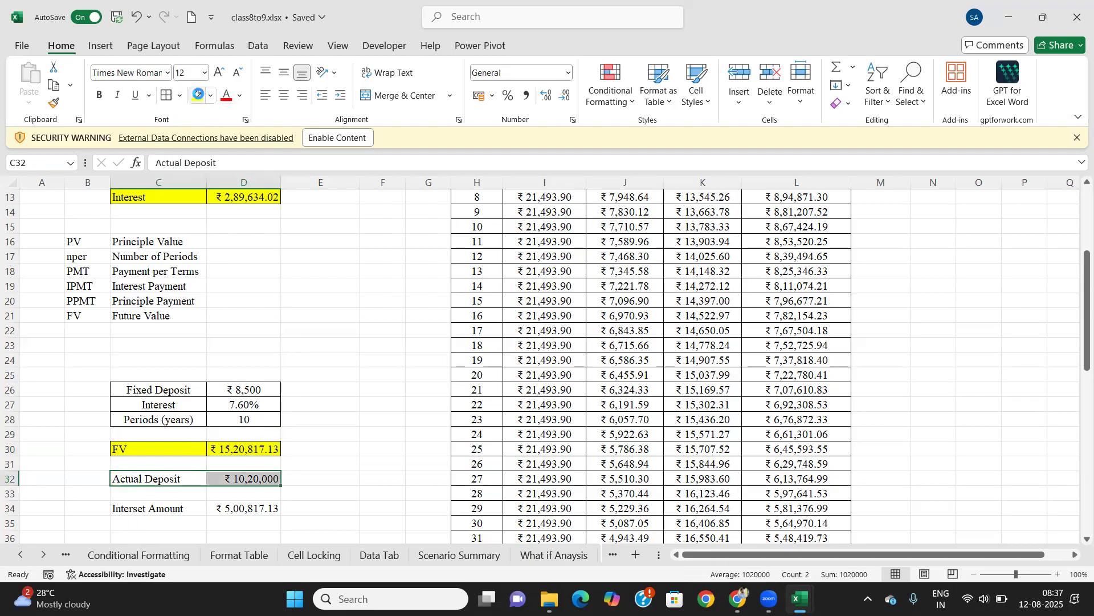
left_click(198, 96)
left_click_drag(154, 507, 264, 507)
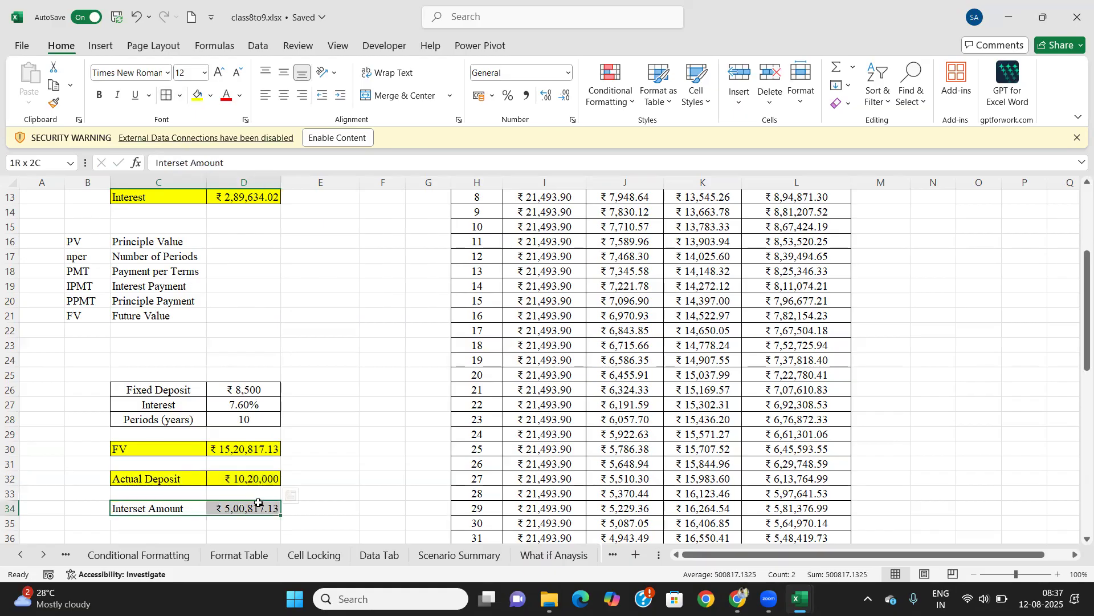
left_click(198, 96)
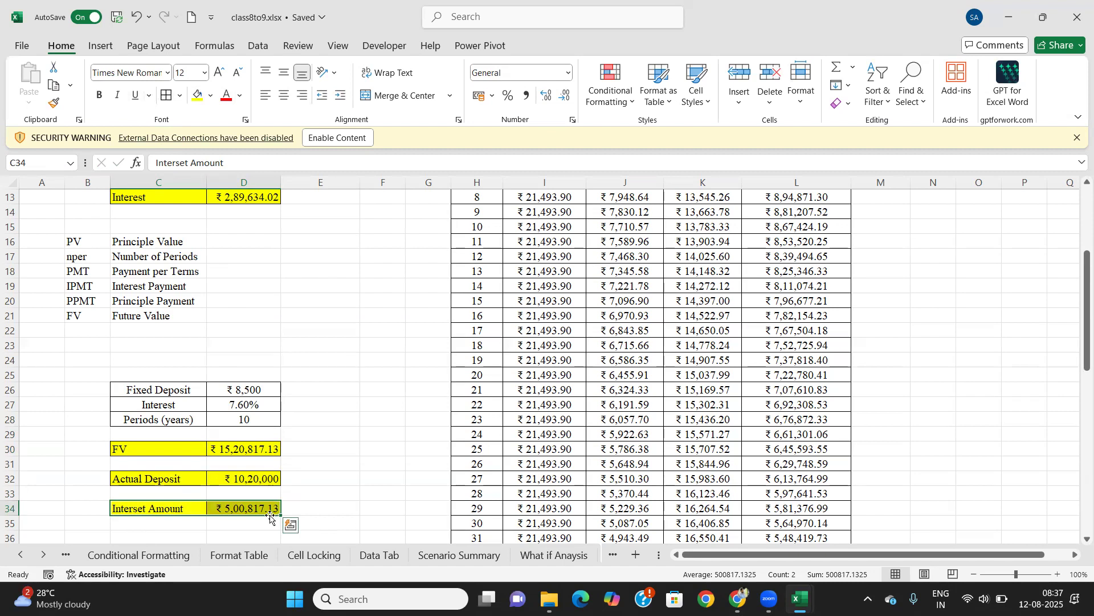
left_click(312, 496)
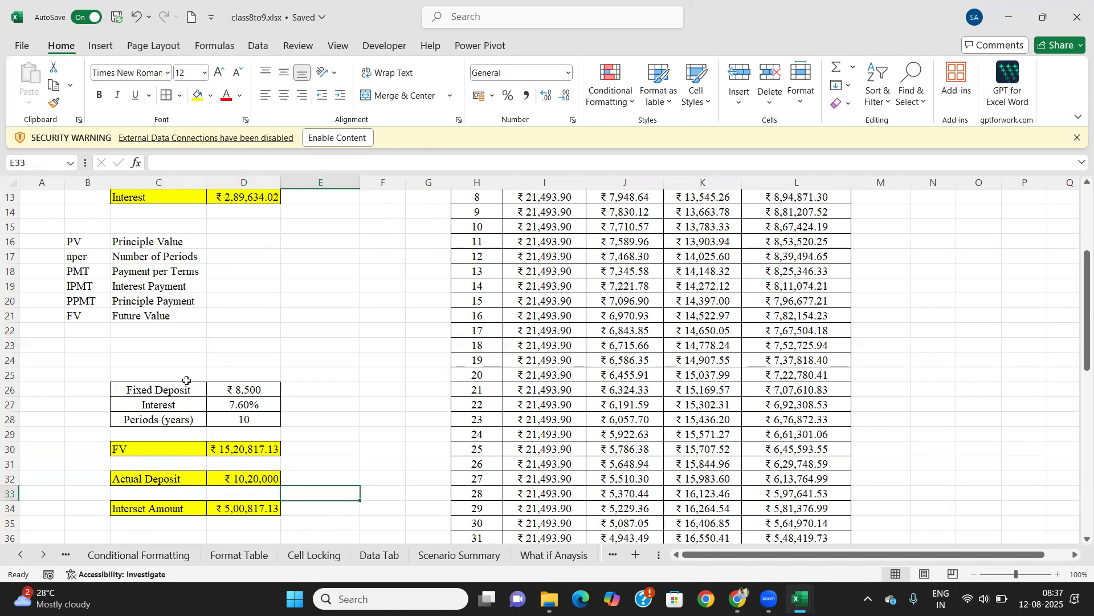
Step: Review the worksheet from the loan summary down through the fixed deposit example and the monthly payment schedule
scroll(186, 380, "up", 4)
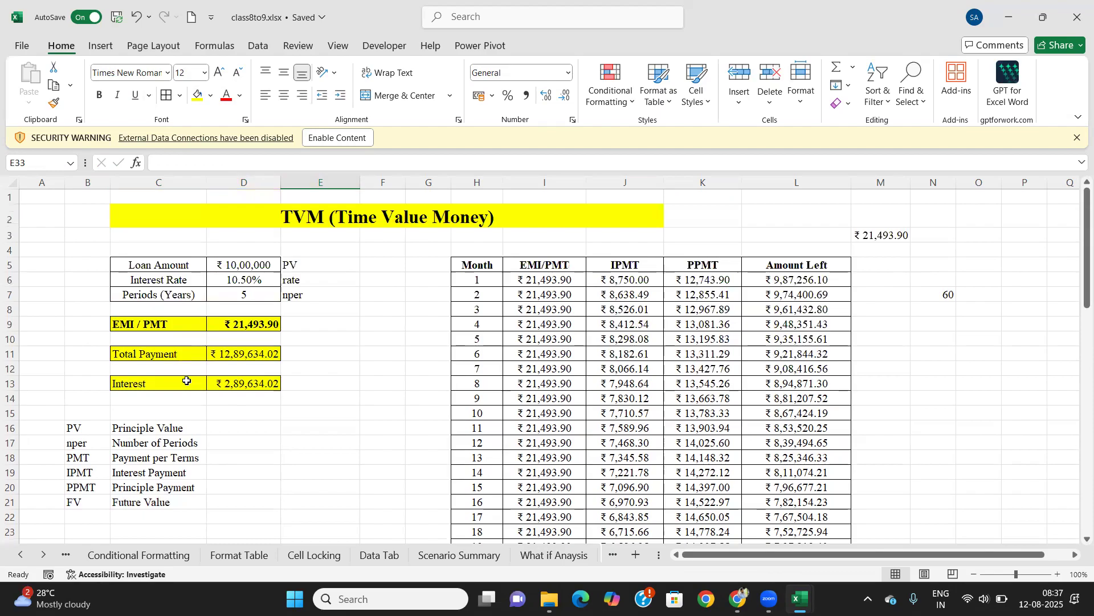
scroll(186, 380, "down", 4)
scroll(315, 383, "up", 4)
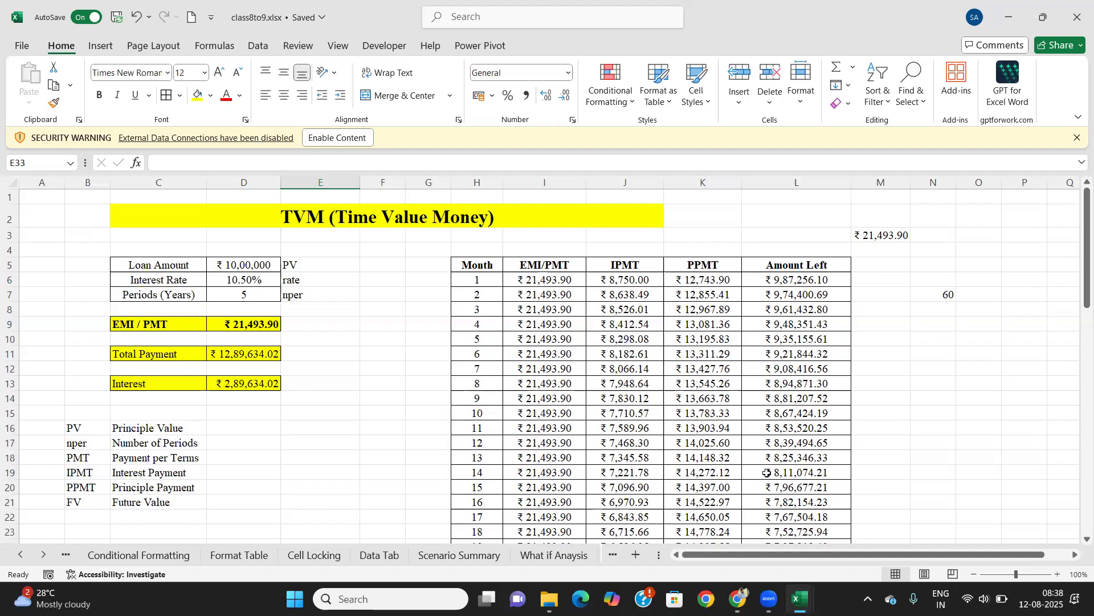
scroll(587, 355, "down", 1)
scroll(587, 355, "down", 7)
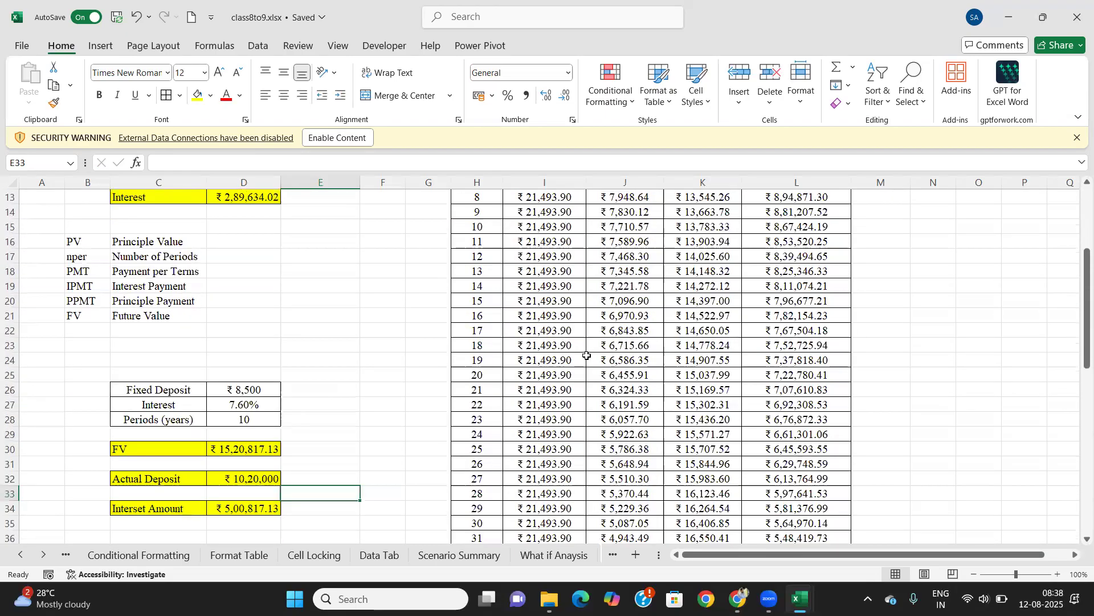
scroll(355, 413, "down", 9)
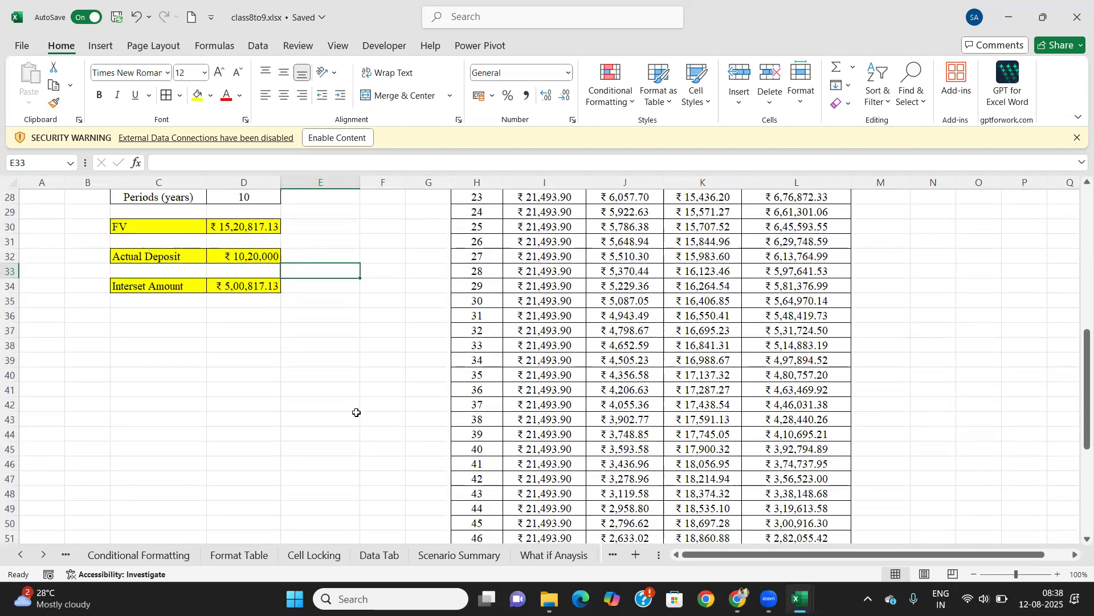
scroll(356, 413, "up", 5)
scroll(356, 412, "up", 12)
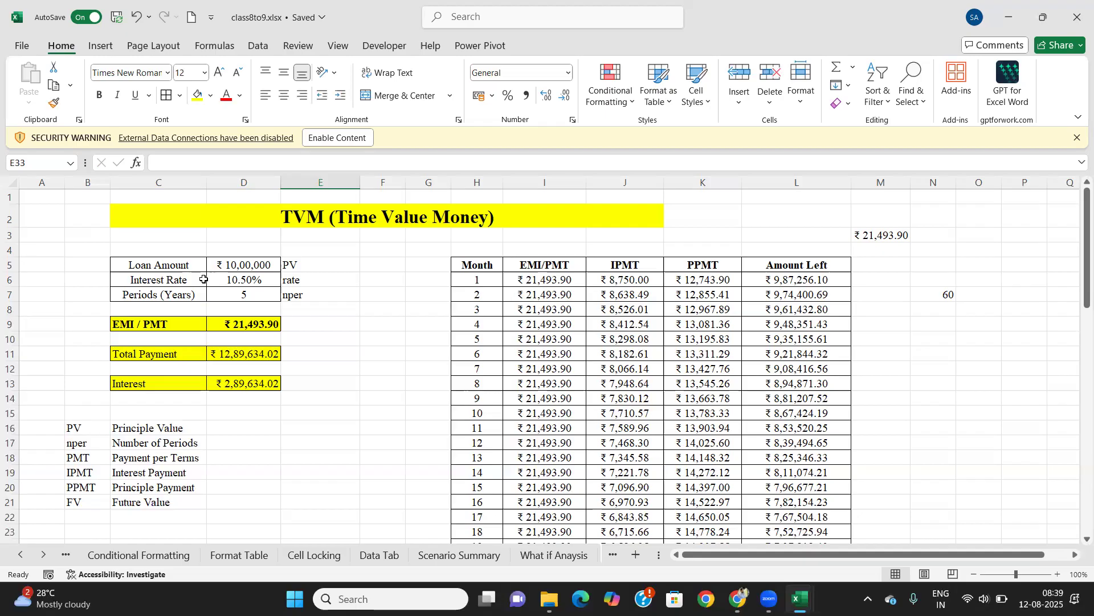
Step: Examine the loan inputs, the EMI, total payment, interest, IPMT and PPMT formulas, and the payment schedule's totals row
left_click(231, 279)
left_click(231, 295)
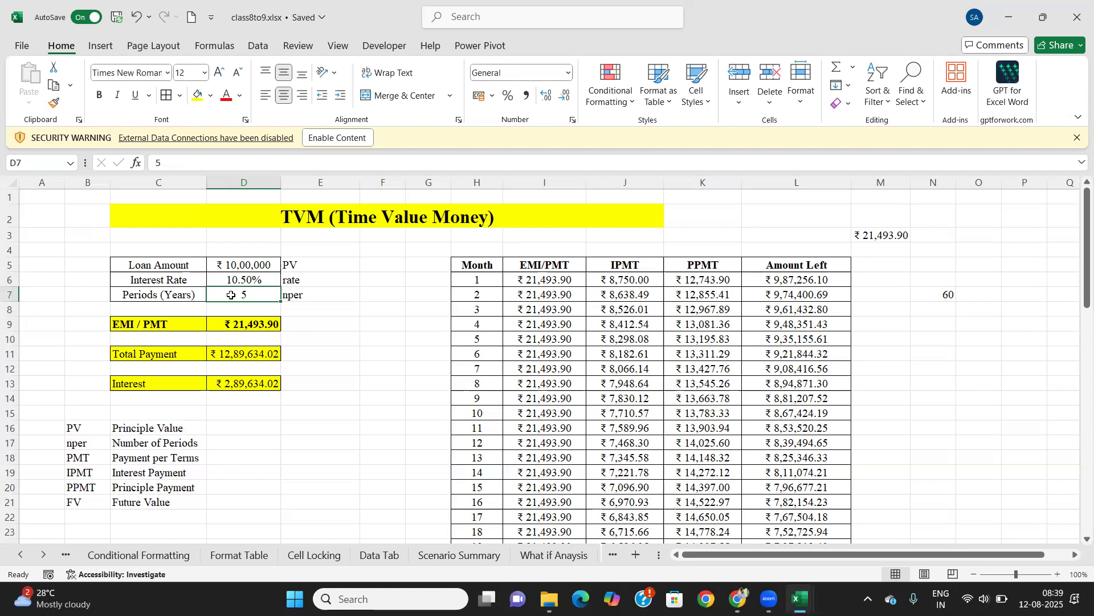
left_click(244, 329)
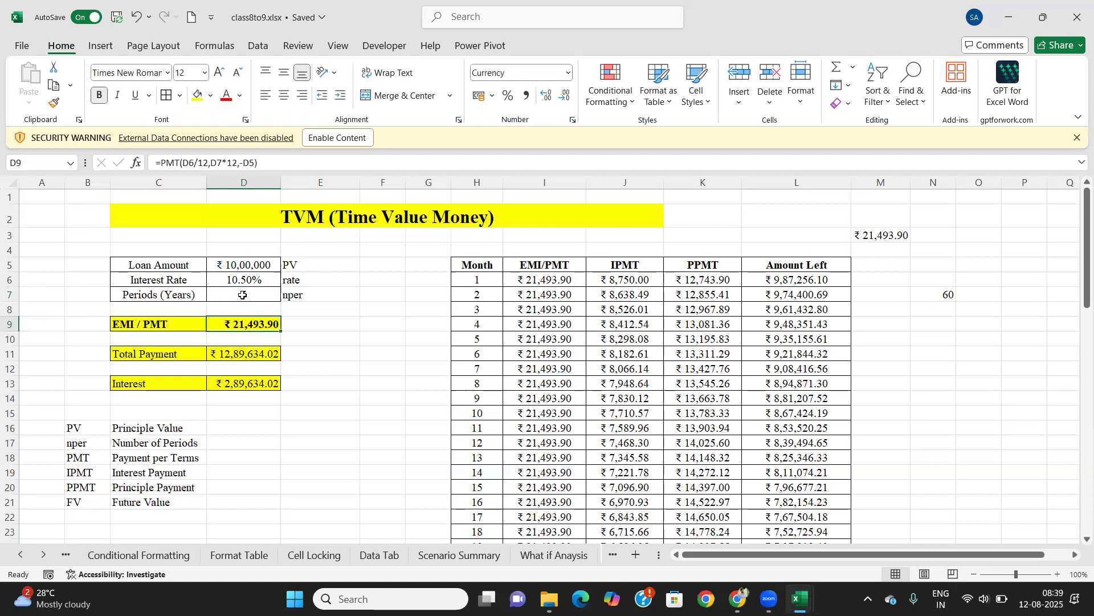
left_click(234, 353)
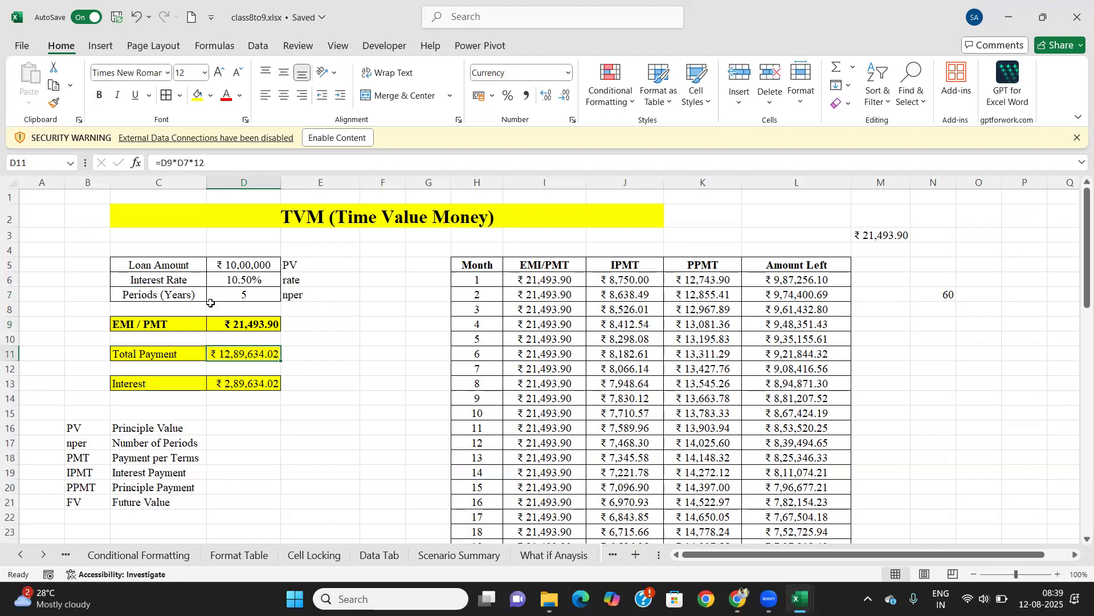
left_click(216, 383)
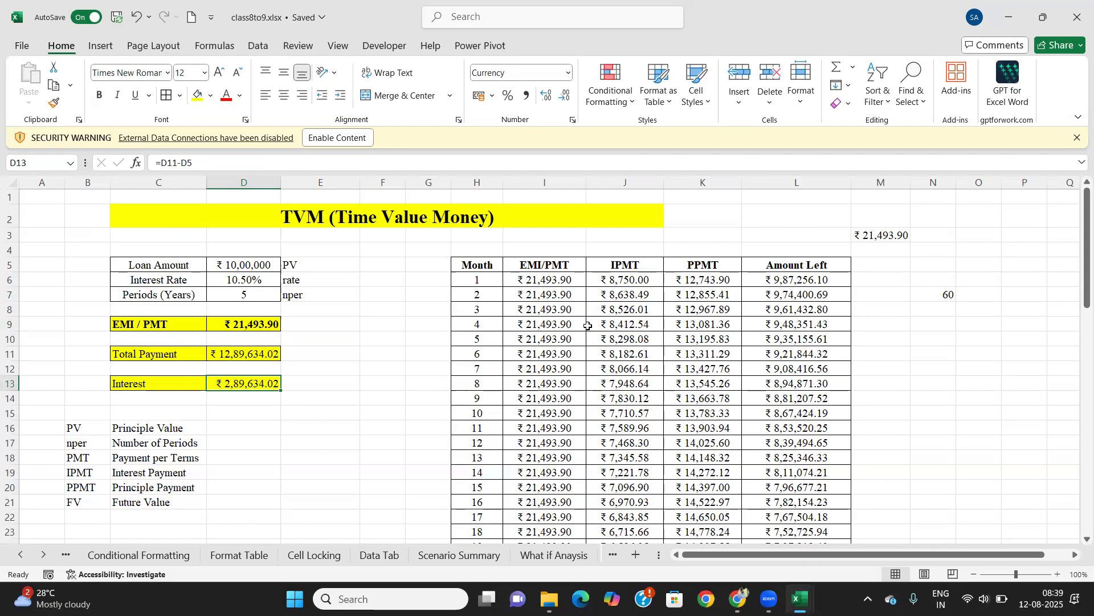
scroll(659, 315, "down", 1)
scroll(633, 291, "up", 1)
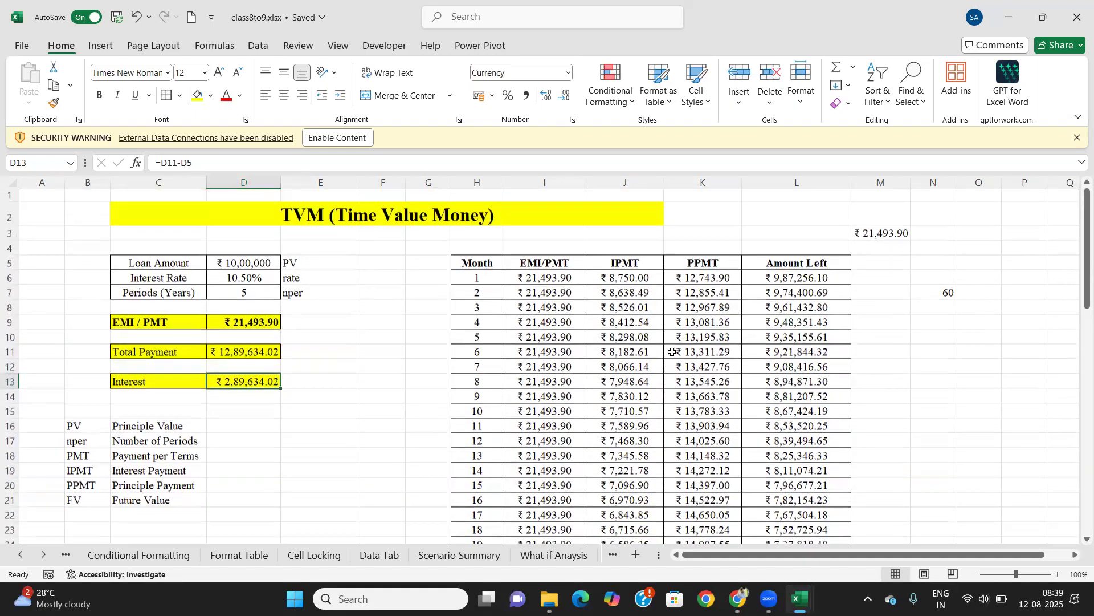
left_click(622, 279)
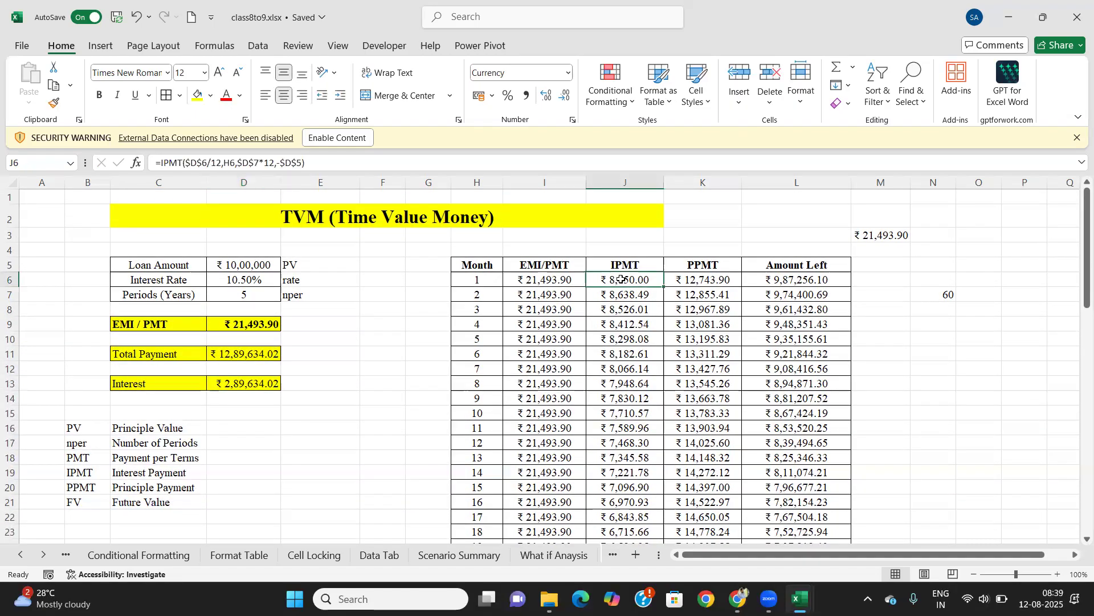
left_click(695, 281)
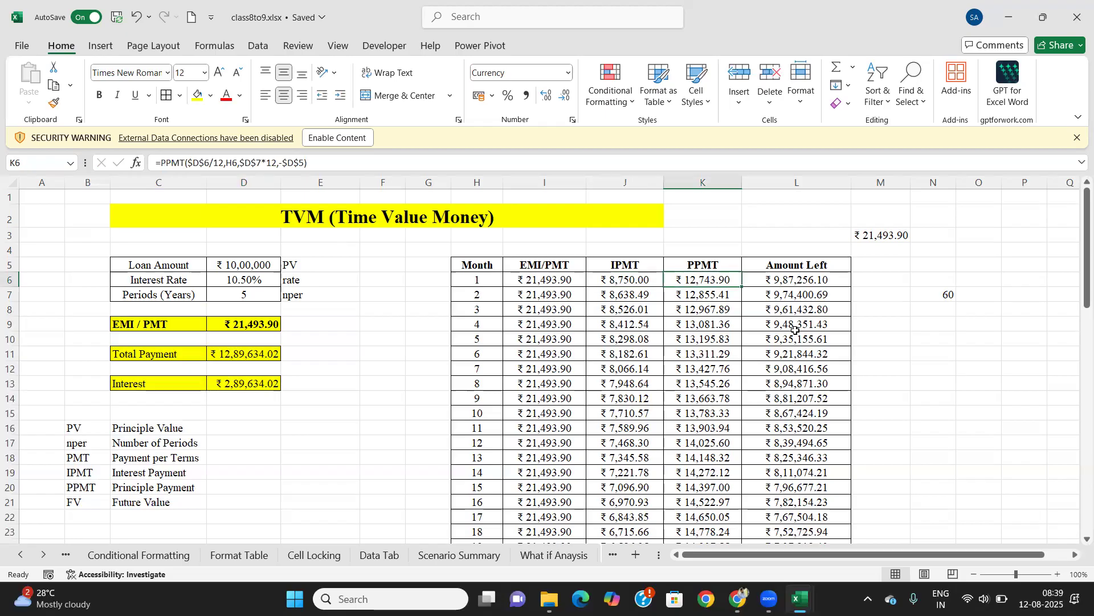
scroll(796, 330, "down", 10)
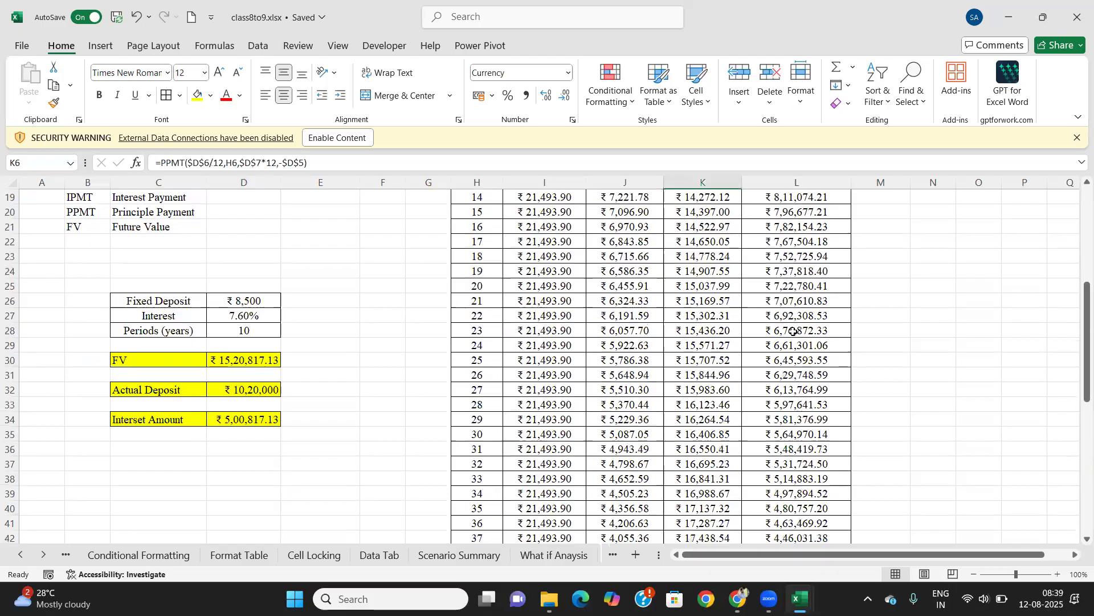
scroll(794, 331, "down", 6)
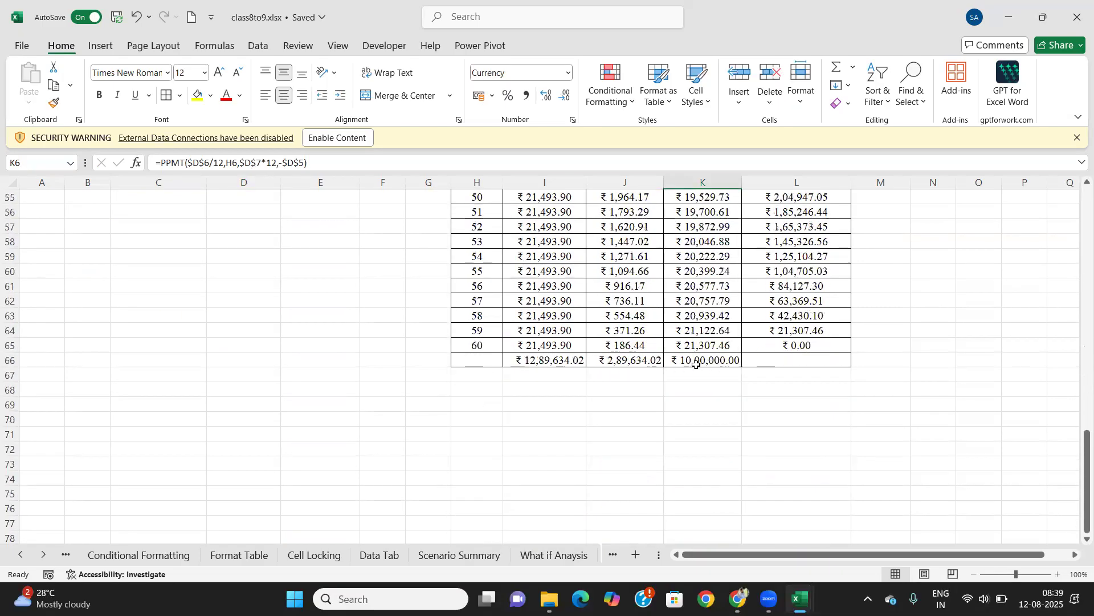
scroll(678, 364, "up", 16)
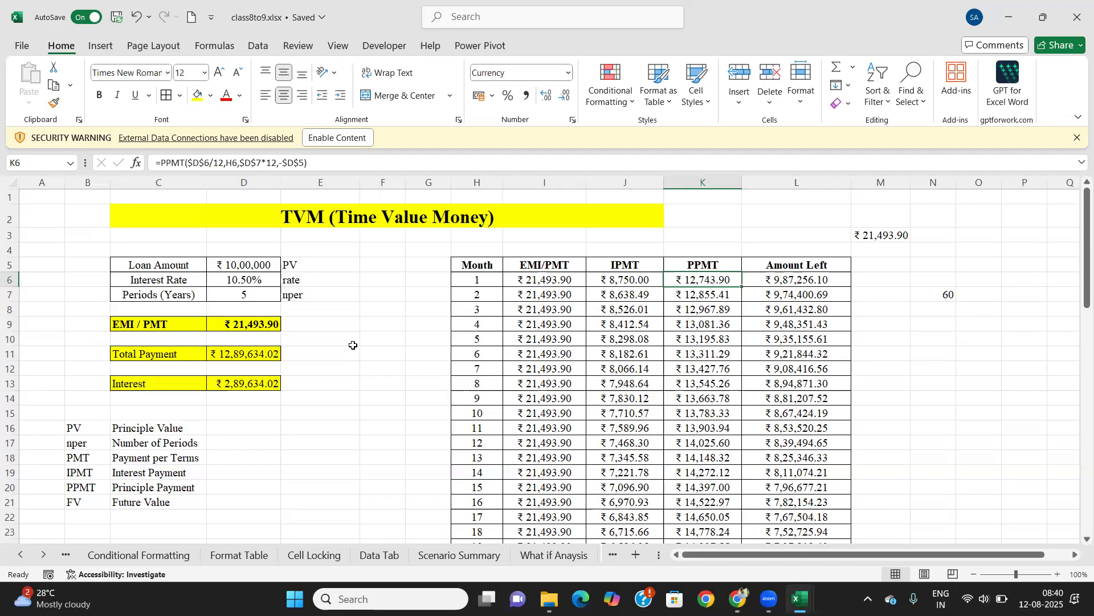
left_click(1055, 15)
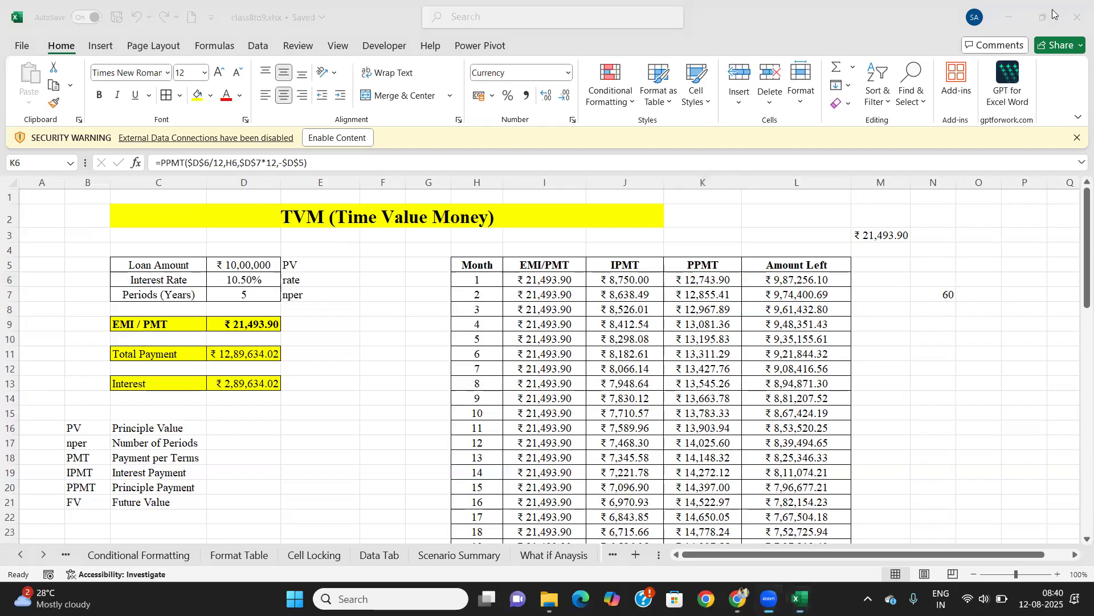